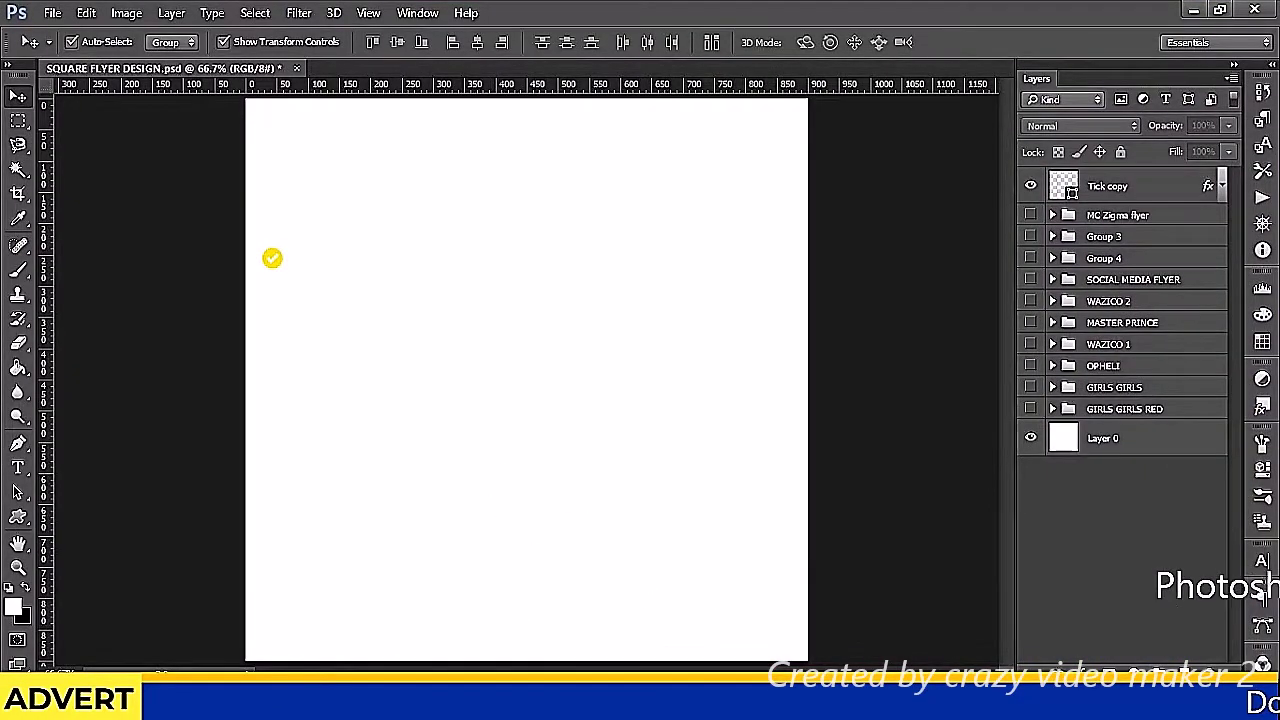
# Review the flyer text notes in the work folder, then return to Photoshop
pyautogui.click(437, 610)
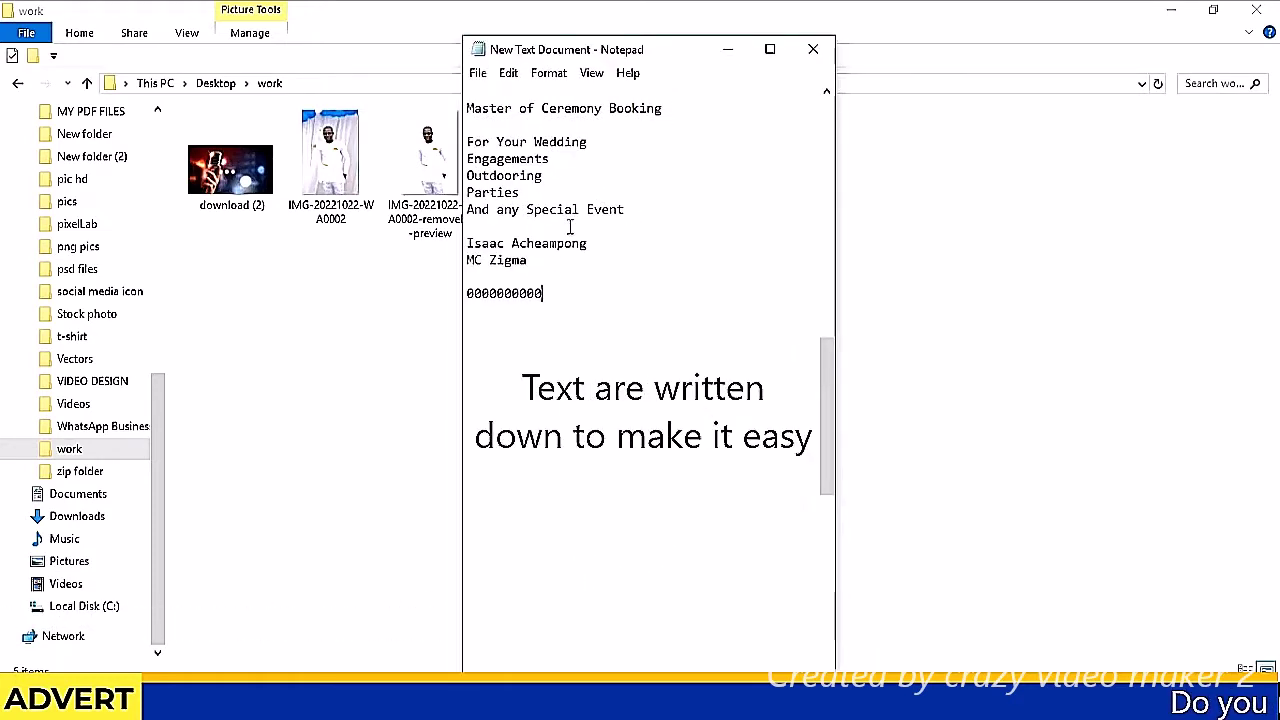
pyautogui.click(747, 301)
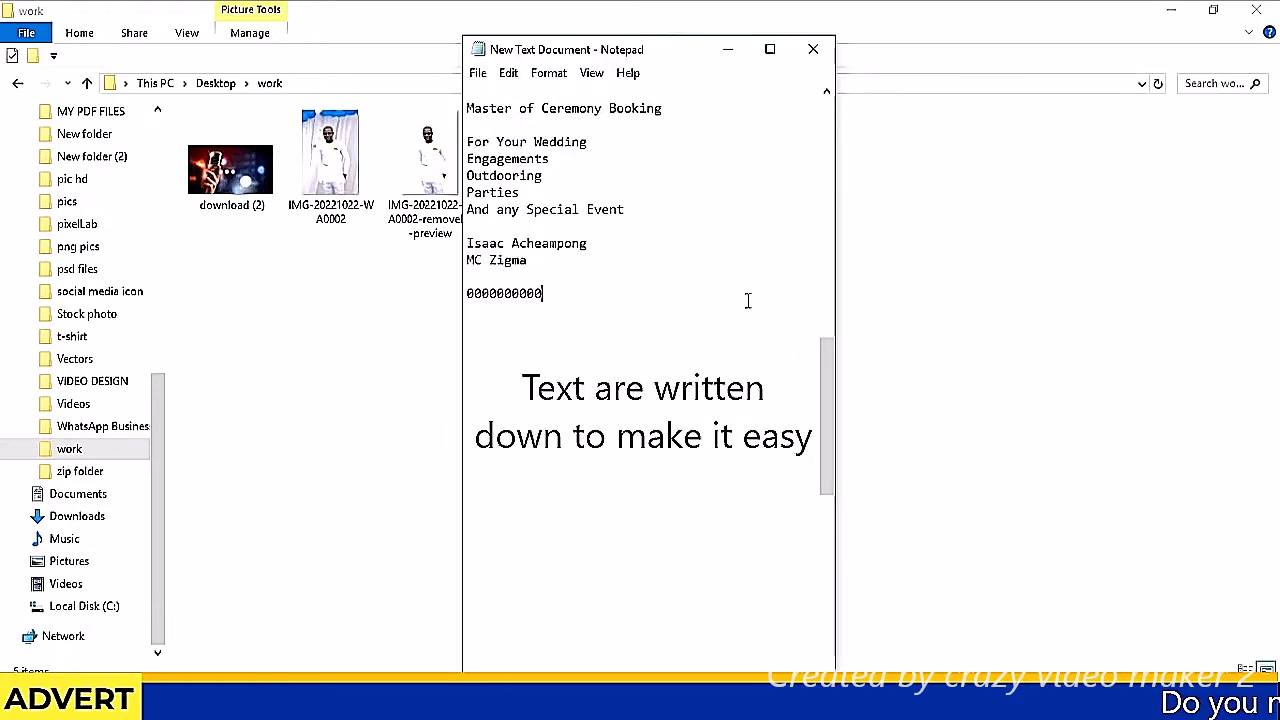
pyautogui.click(731, 50)
pyautogui.click(1172, 12)
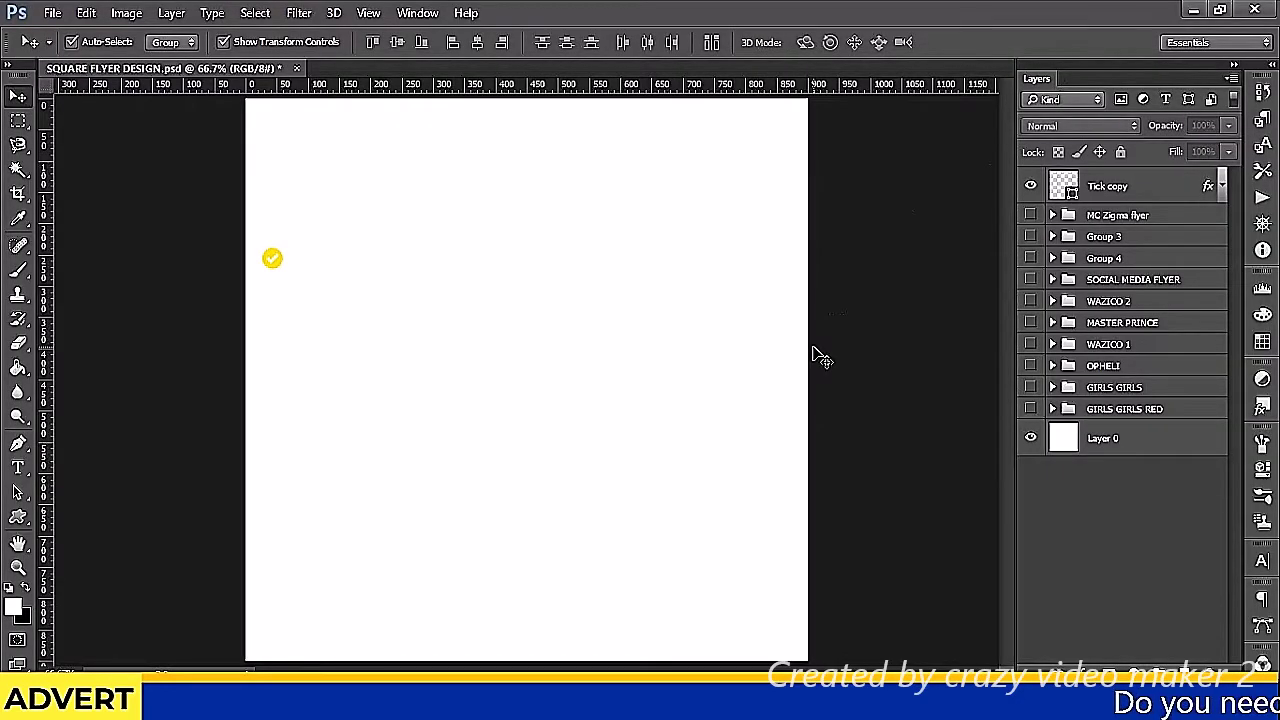
# Create Untitled-1 at 900 × 900 pixels, 300 ppi, with a black background
pyautogui.click(52, 13)
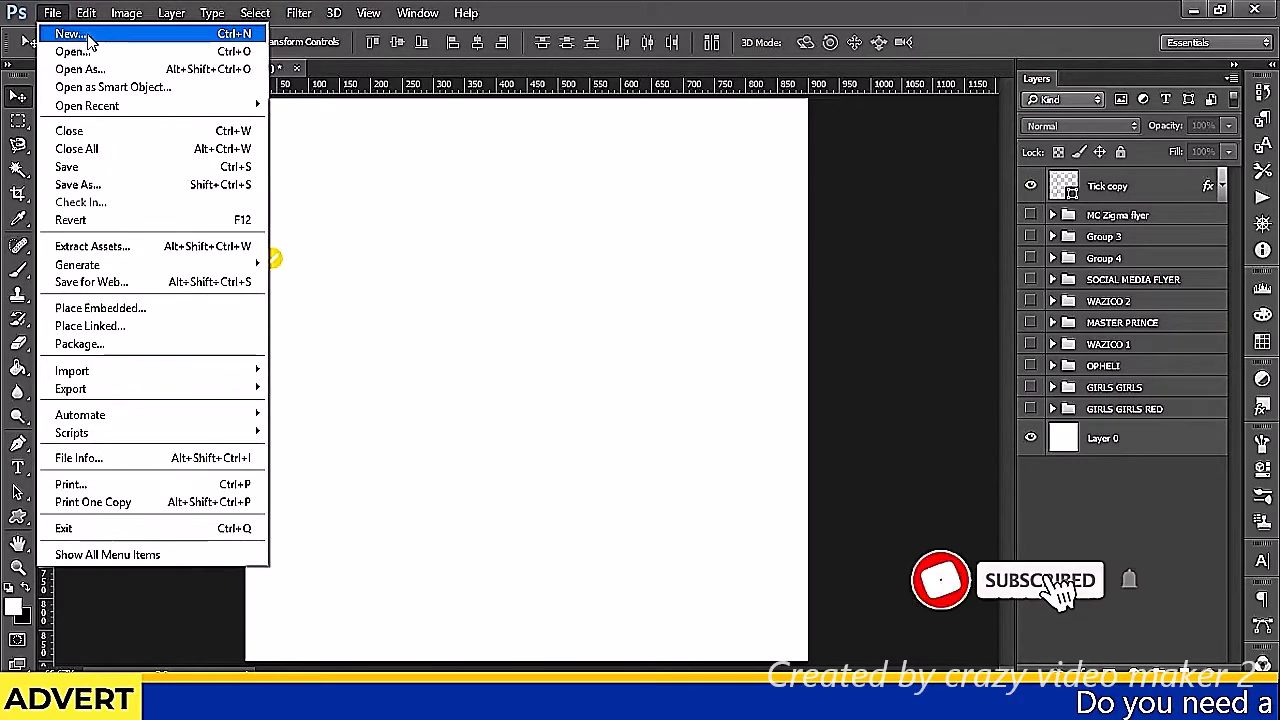
pyautogui.click(88, 35)
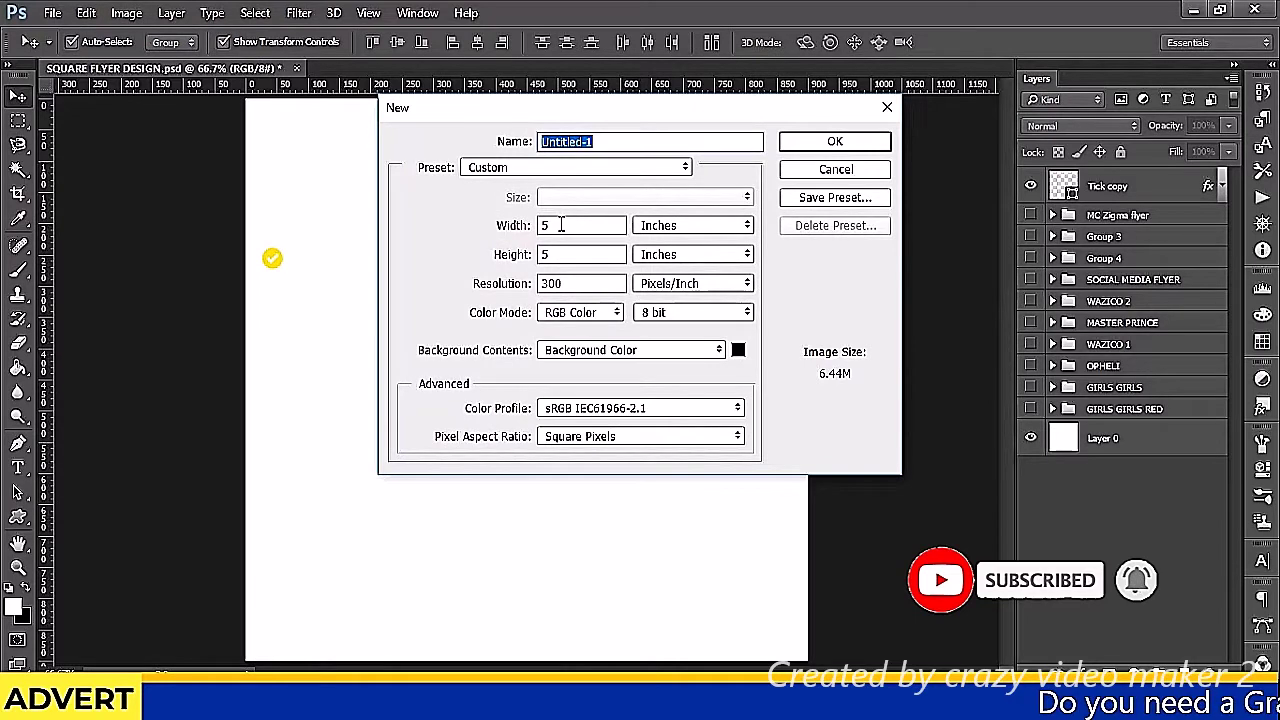
pyautogui.click(648, 230)
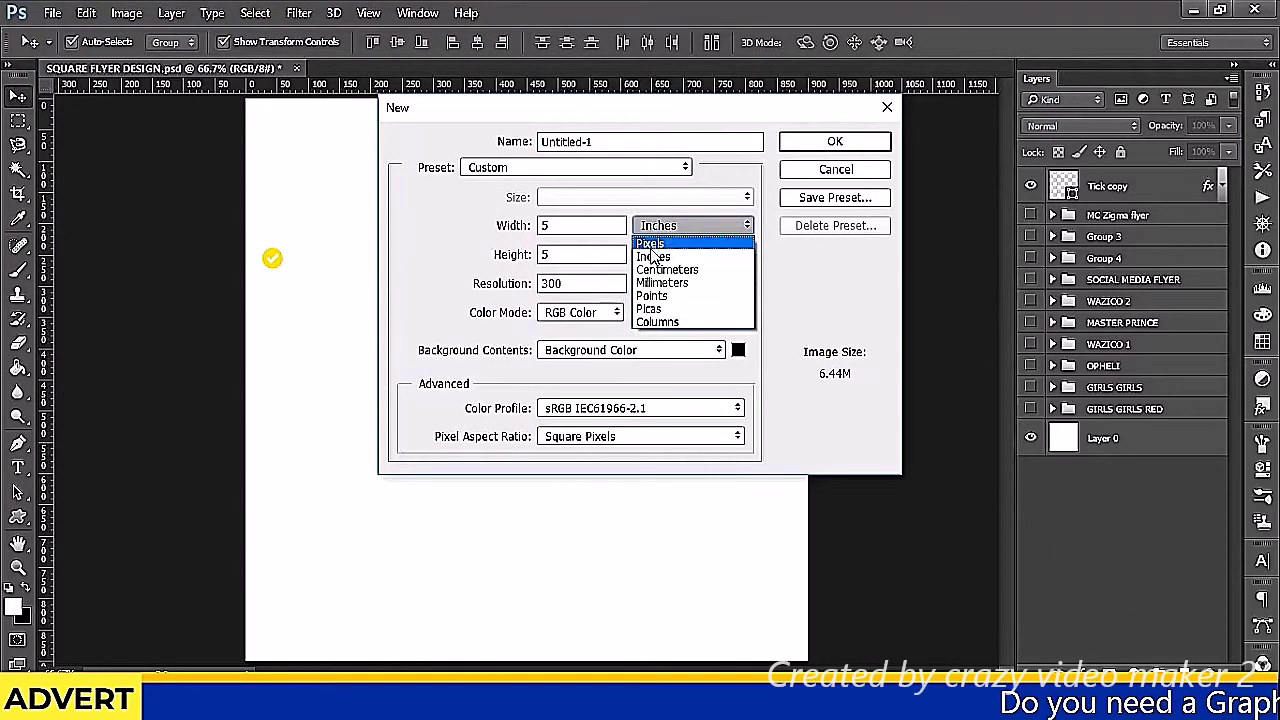
pyautogui.click(652, 245)
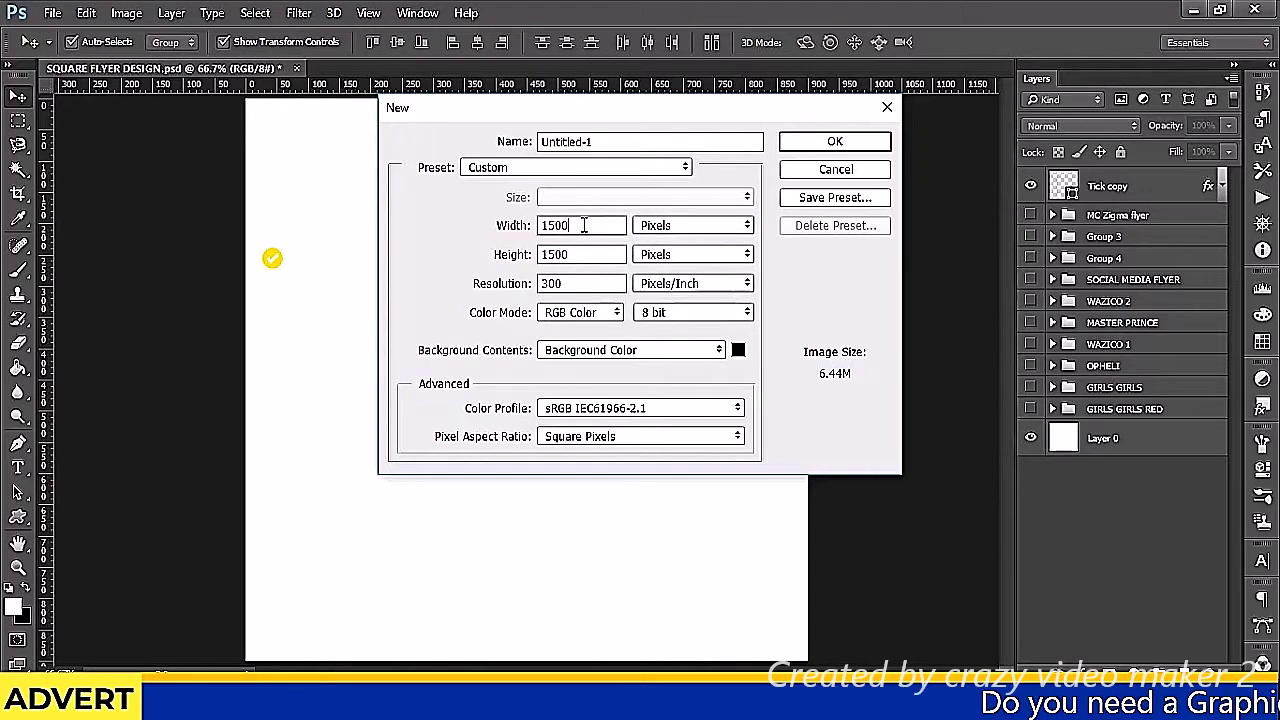
pyautogui.moveTo(584, 225); pyautogui.dragTo(505, 207)
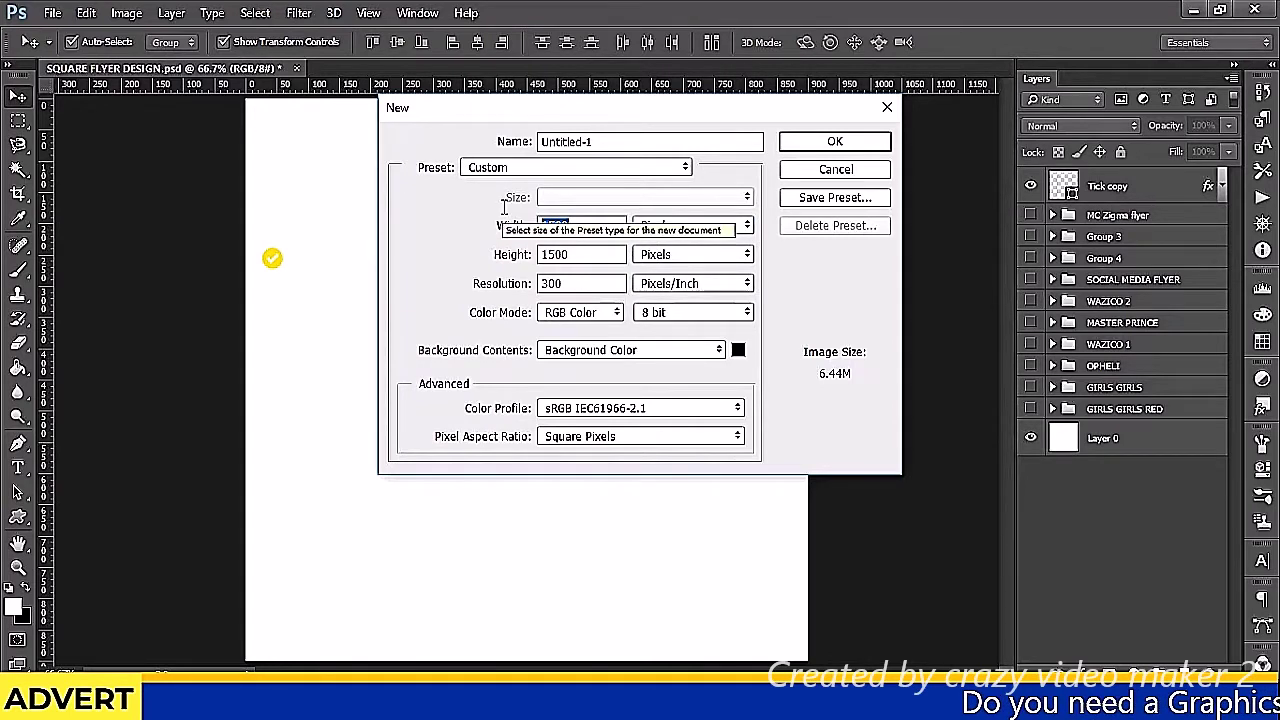
pyautogui.write('900')
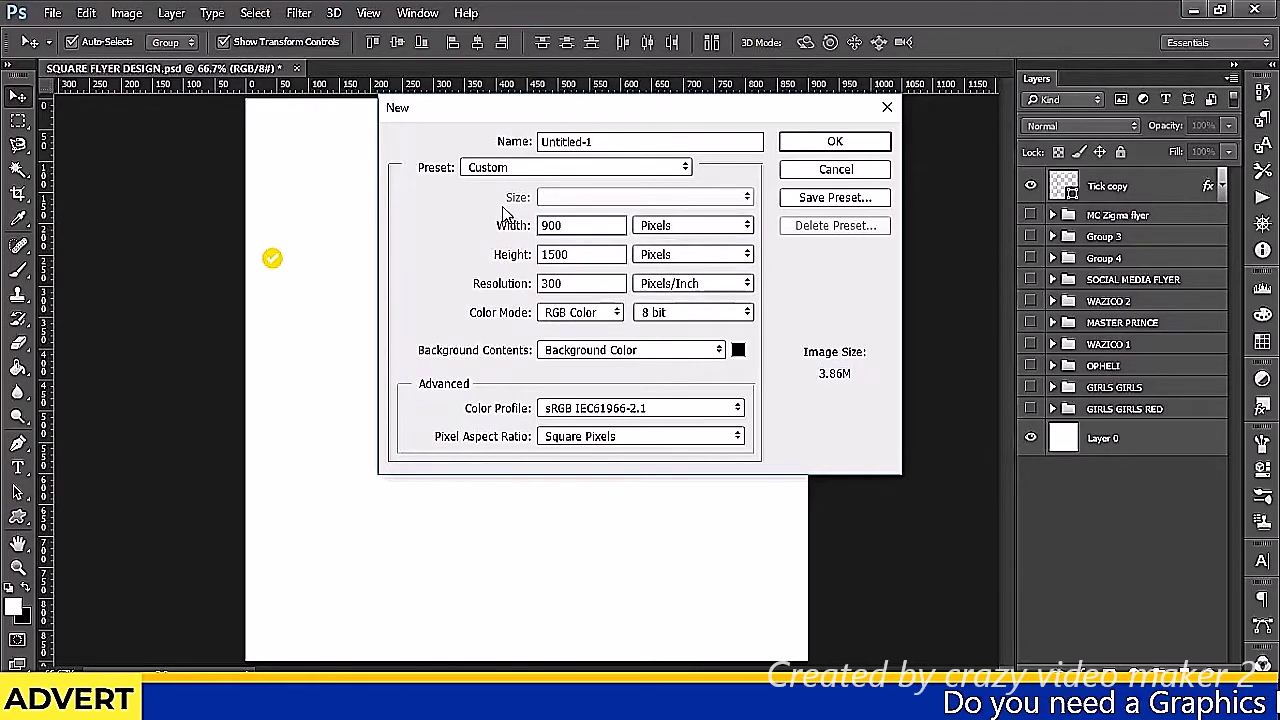
pyautogui.click(578, 256)
pyautogui.moveTo(578, 256); pyautogui.dragTo(537, 256)
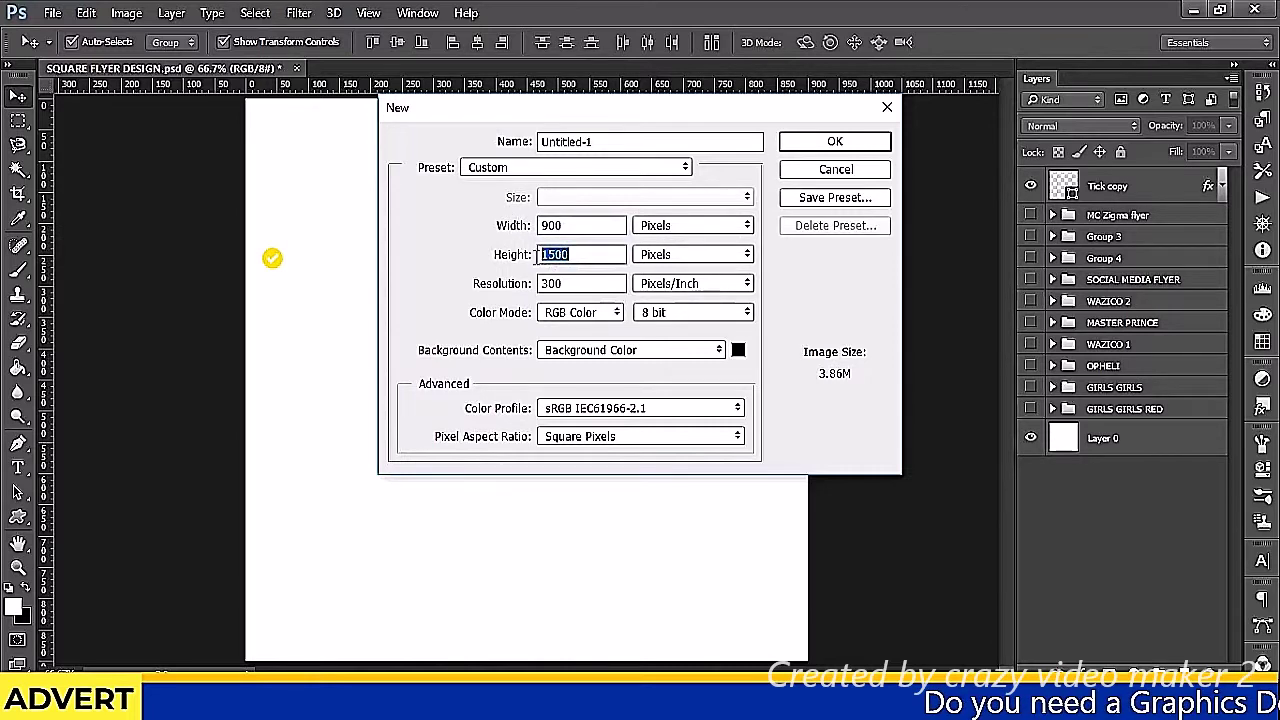
pyautogui.write('900')
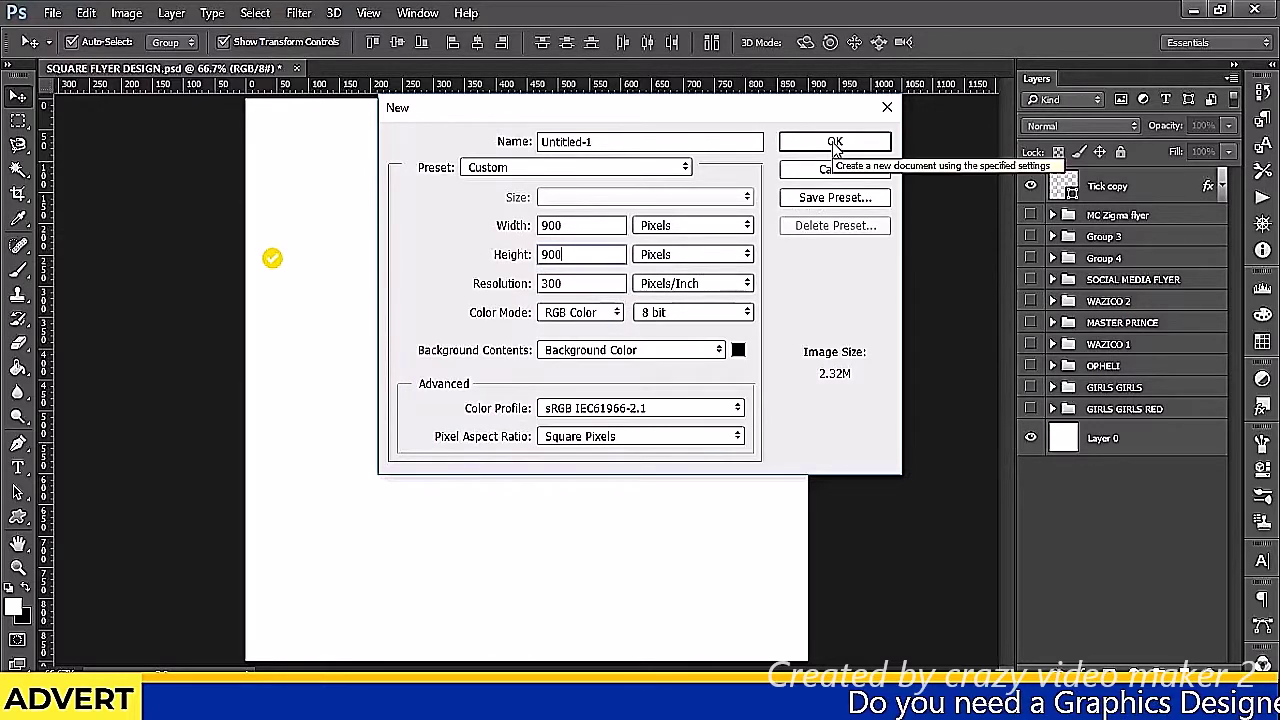
pyautogui.click(835, 143)
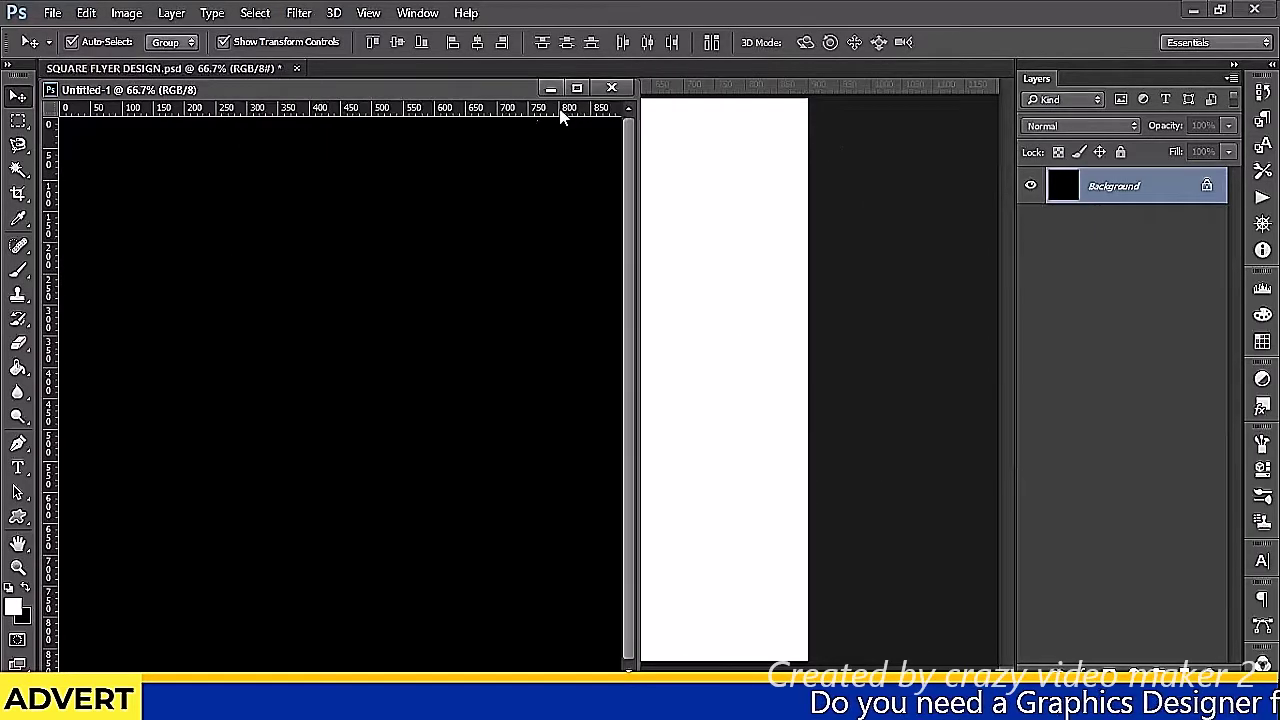
# Dock Untitled-1 as a tab and add a white Solid Color fill layer
pyautogui.moveTo(454, 91); pyautogui.dragTo(489, 71)
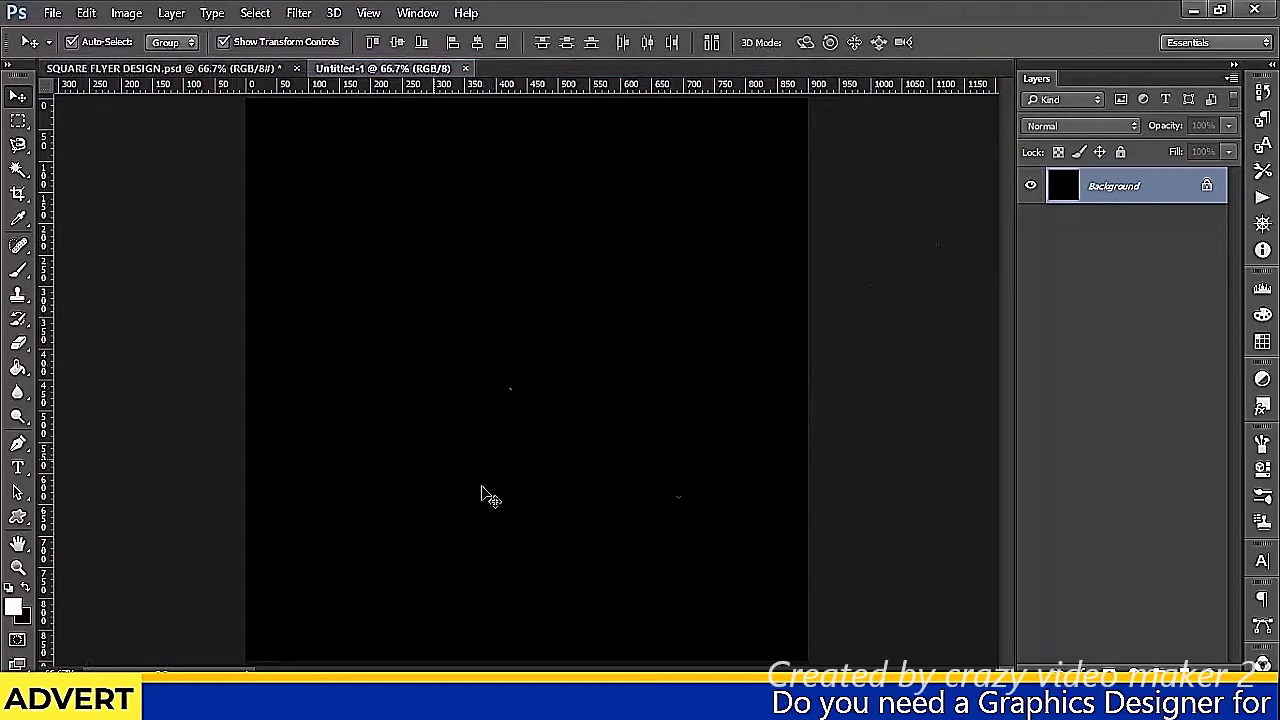
pyautogui.click(1134, 667)
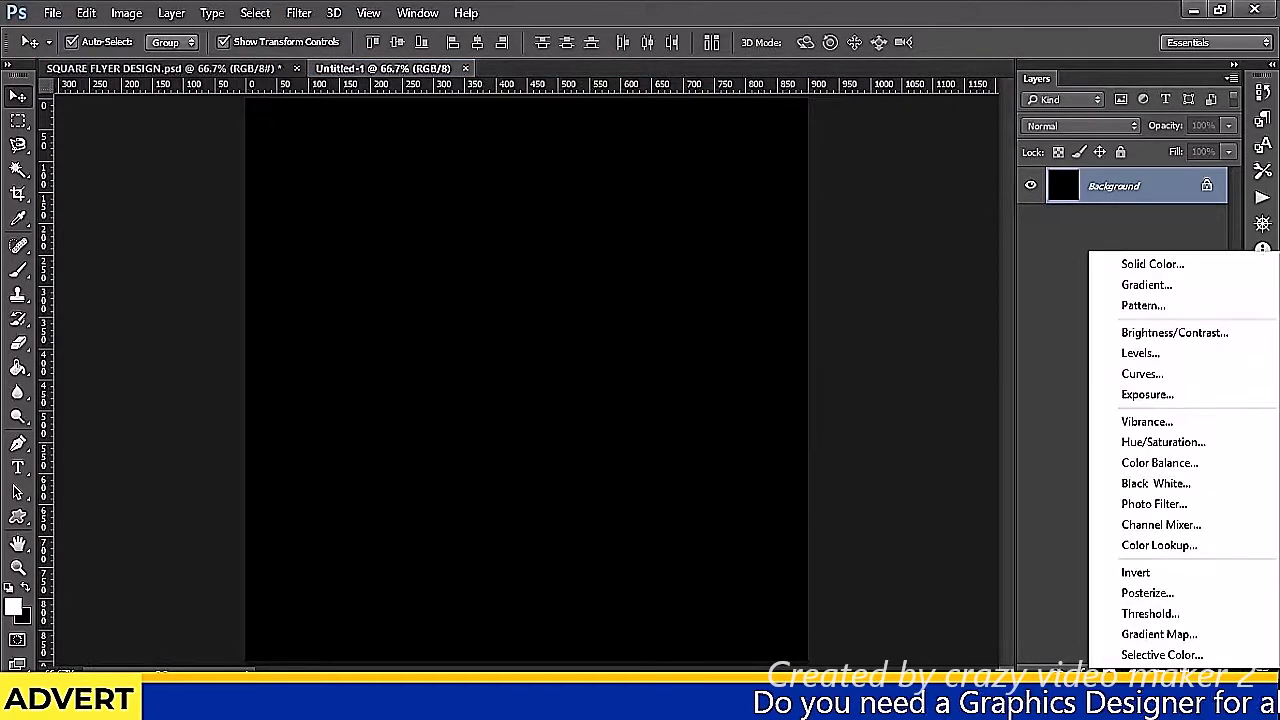
pyautogui.click(1138, 265)
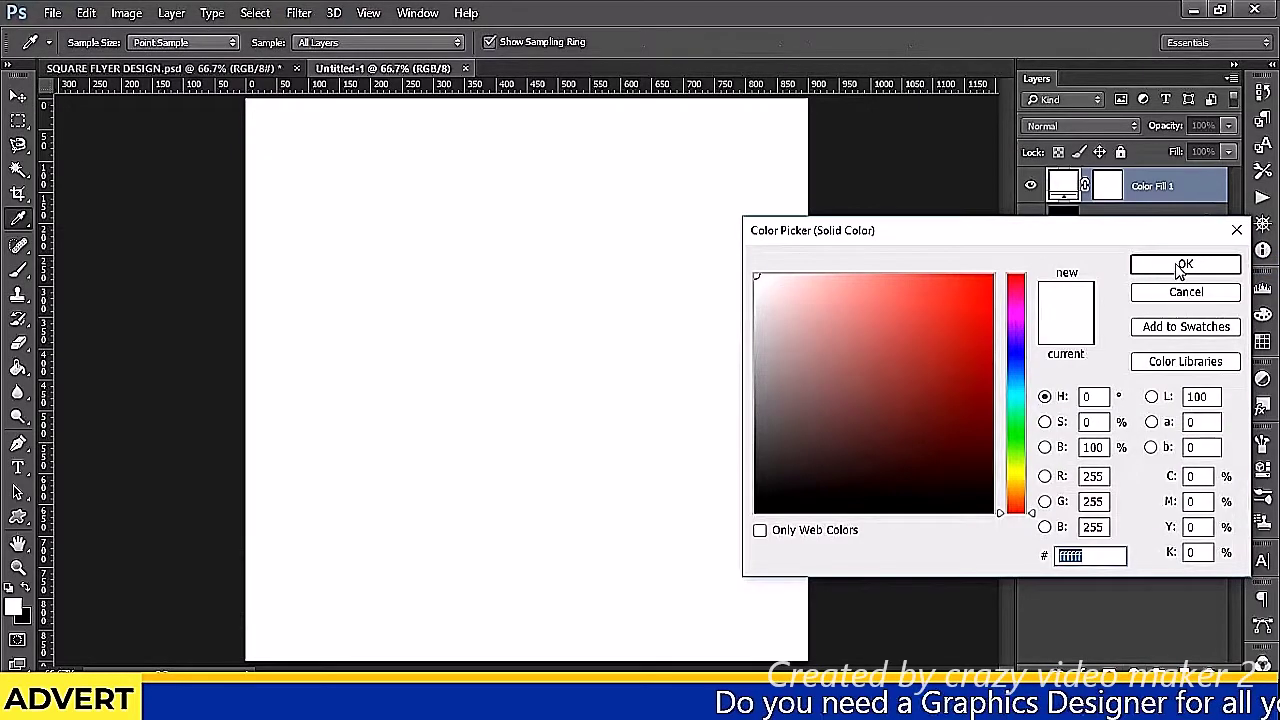
pyautogui.click(1180, 266)
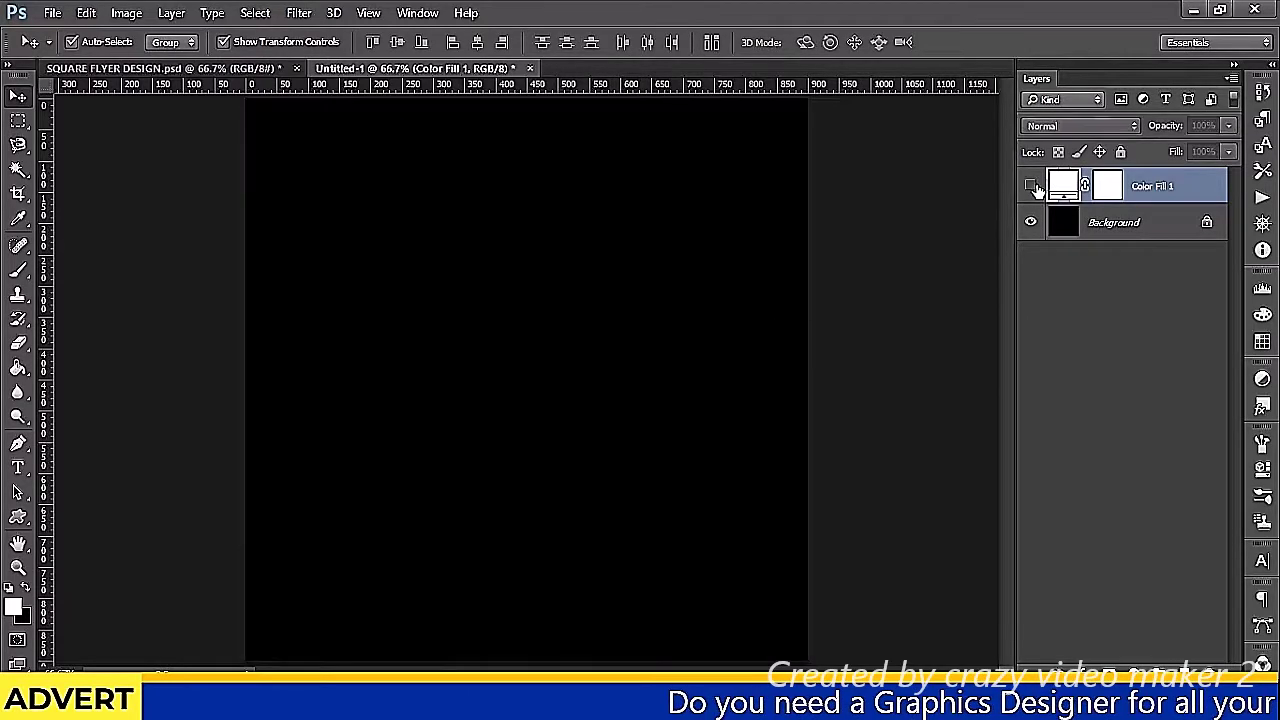
# Check the white fill, then drag the microphone photo in from the work folder
pyautogui.click(1031, 186)
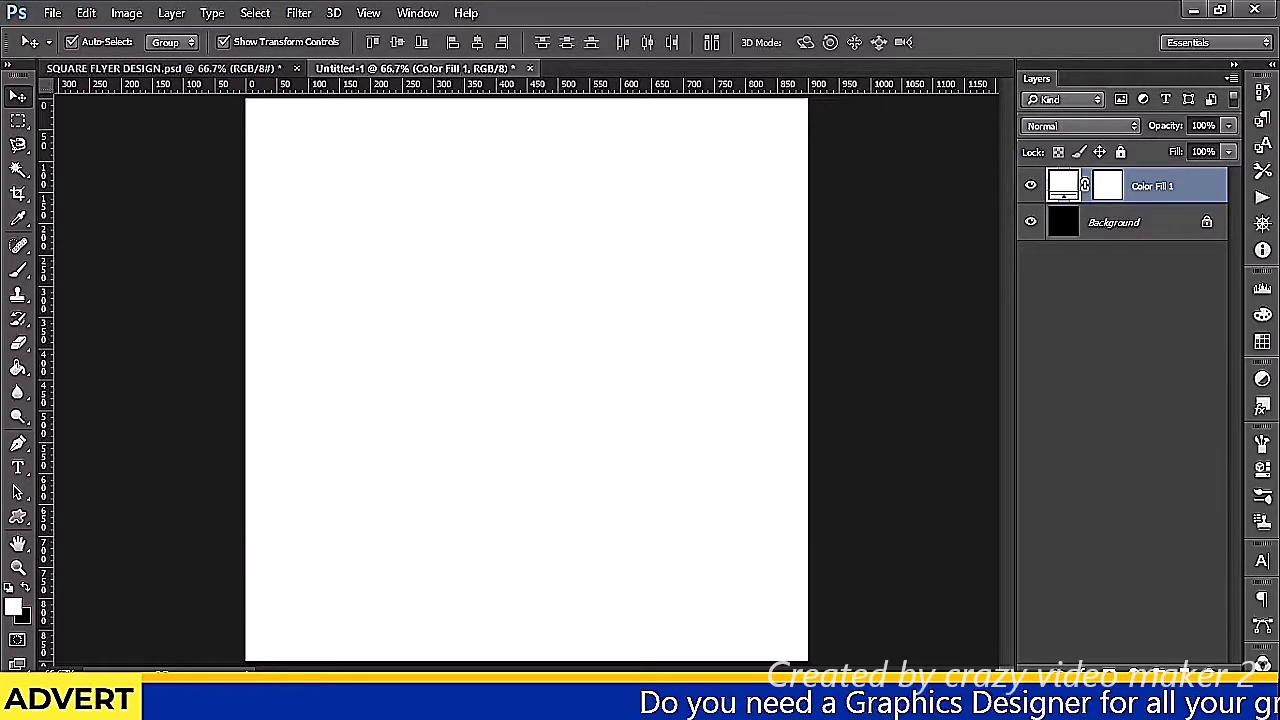
pyautogui.click(434, 644)
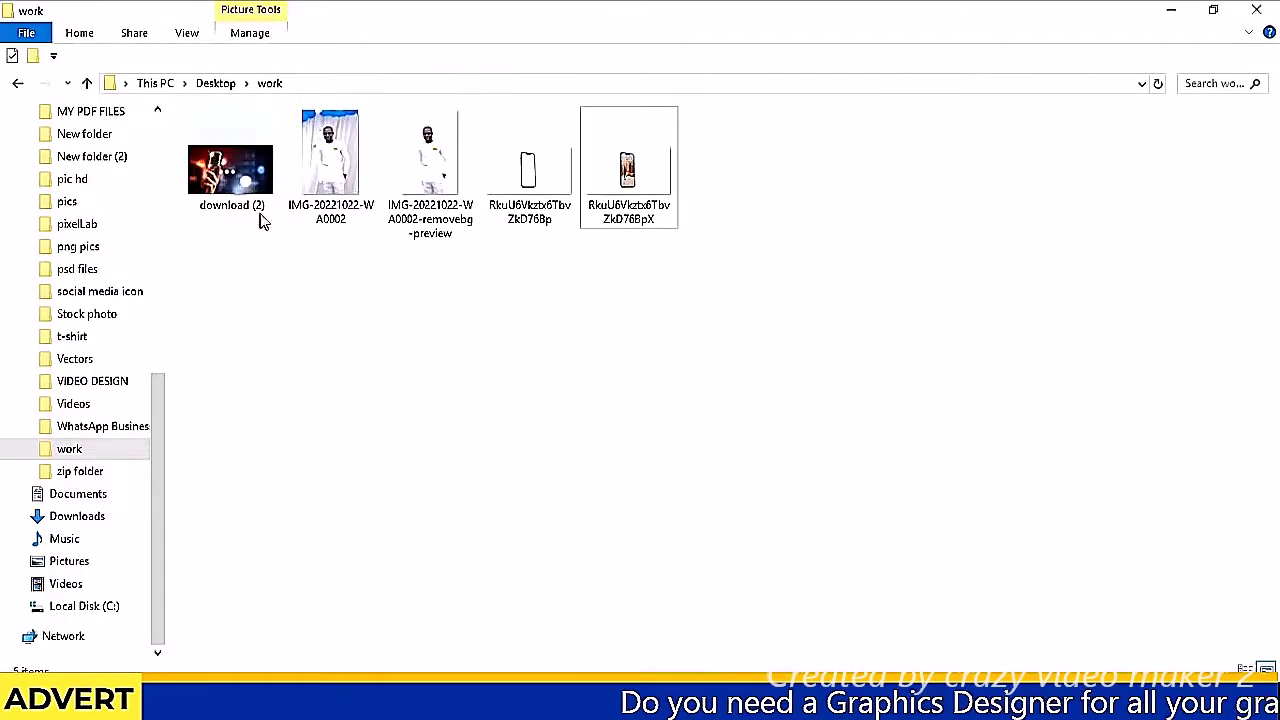
pyautogui.moveTo(249, 187)
pyautogui.mouseDown()
pyautogui.moveTo(672, 671)
pyautogui.moveTo(578, 430)
pyautogui.mouseUp()
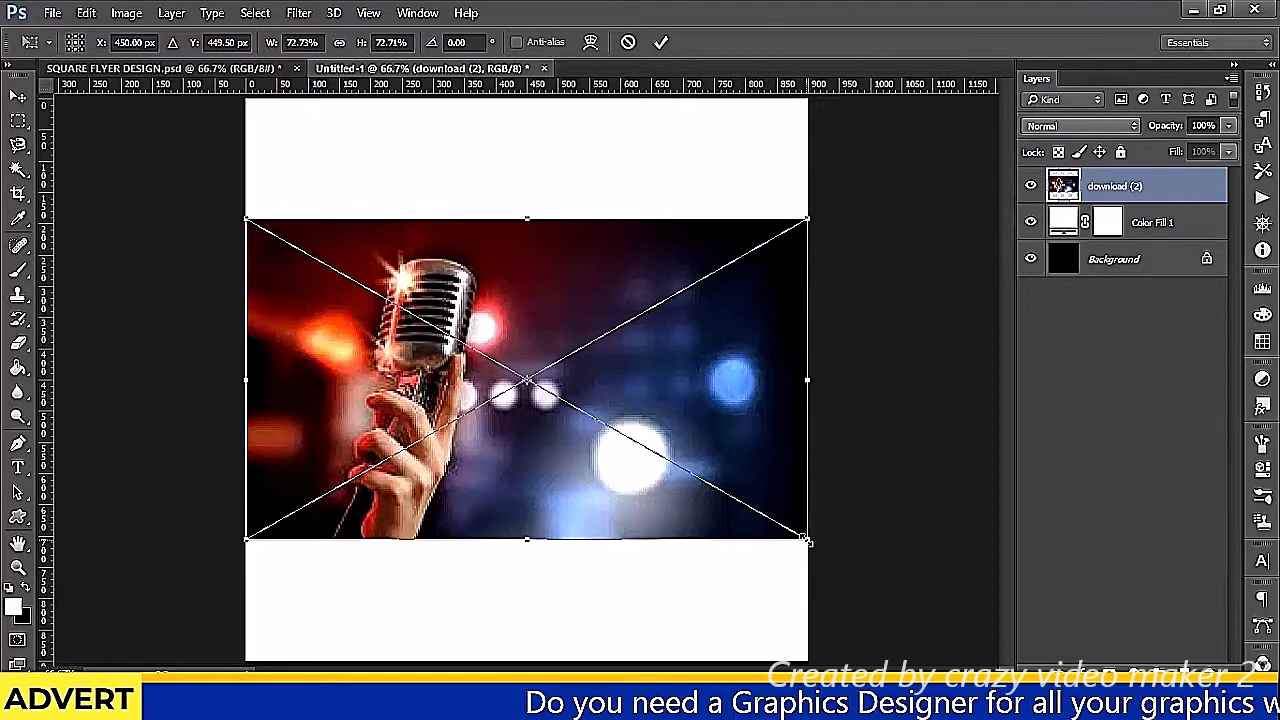
# Scale the microphone photo to 129% to fill the canvas, then rasterize its layer
pyautogui.moveTo(808, 541); pyautogui.dragTo(1045, 678)
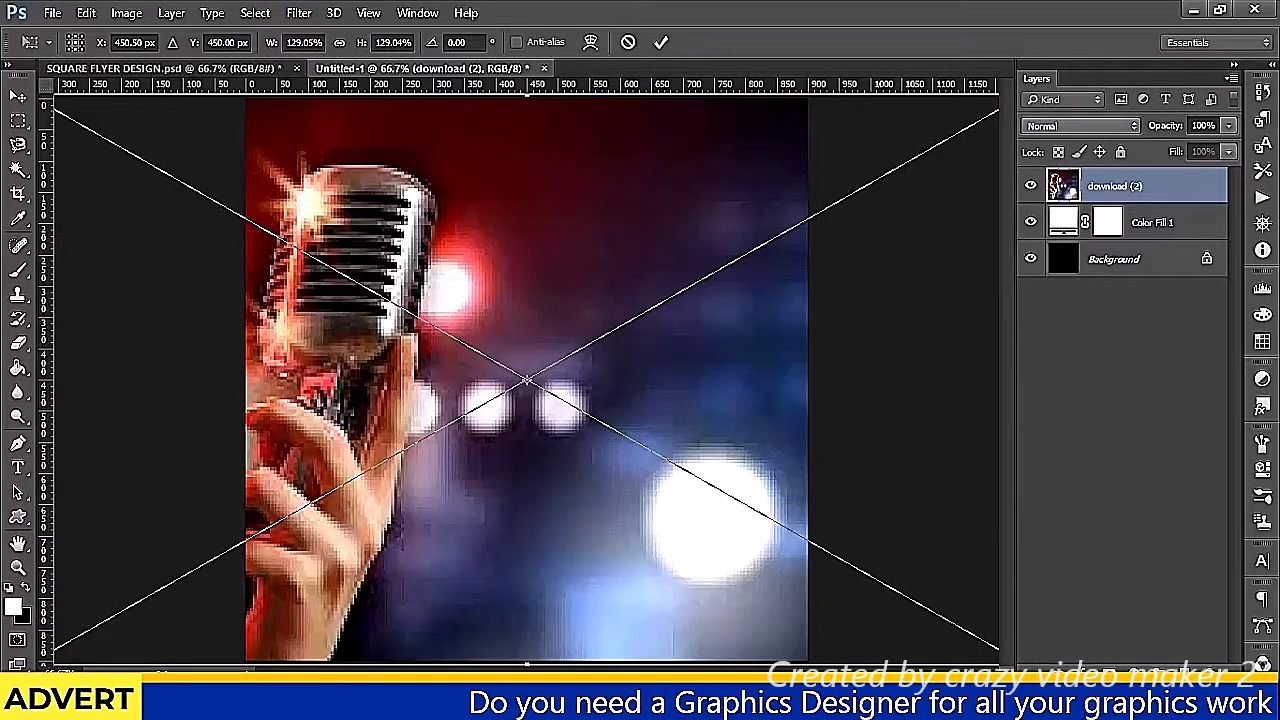
pyautogui.click(660, 41)
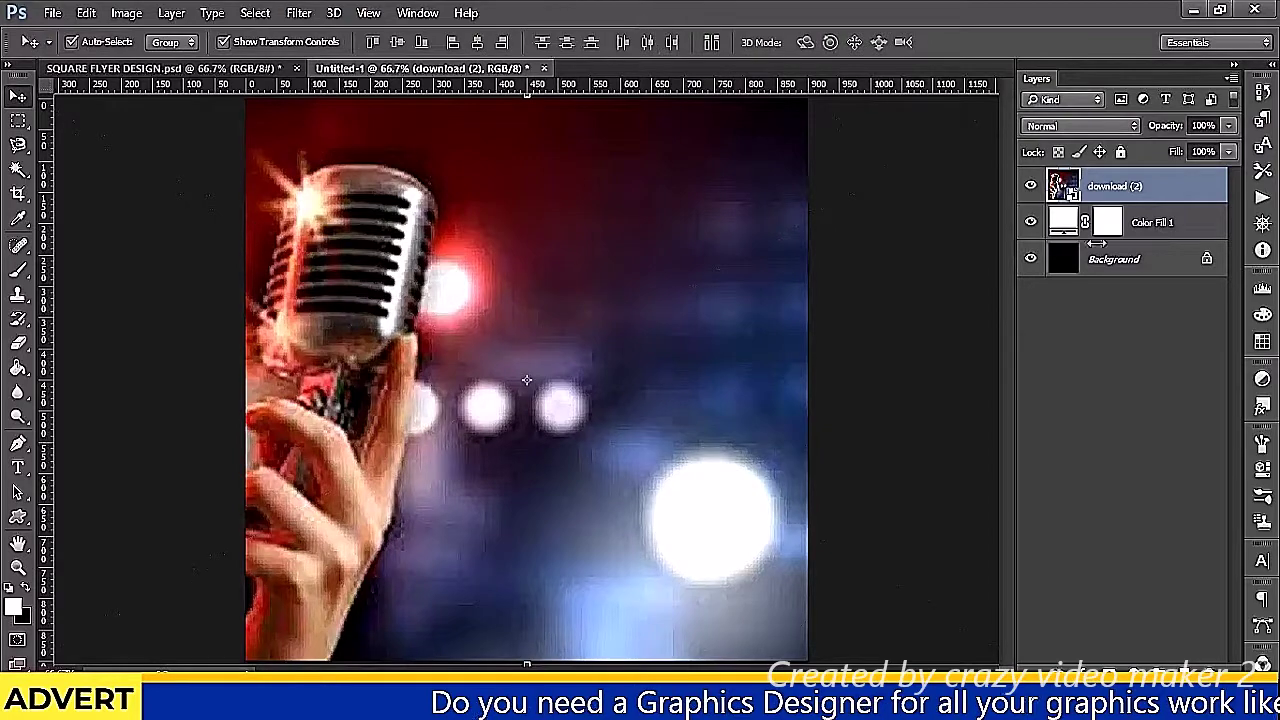
pyautogui.rightClick(1136, 196)
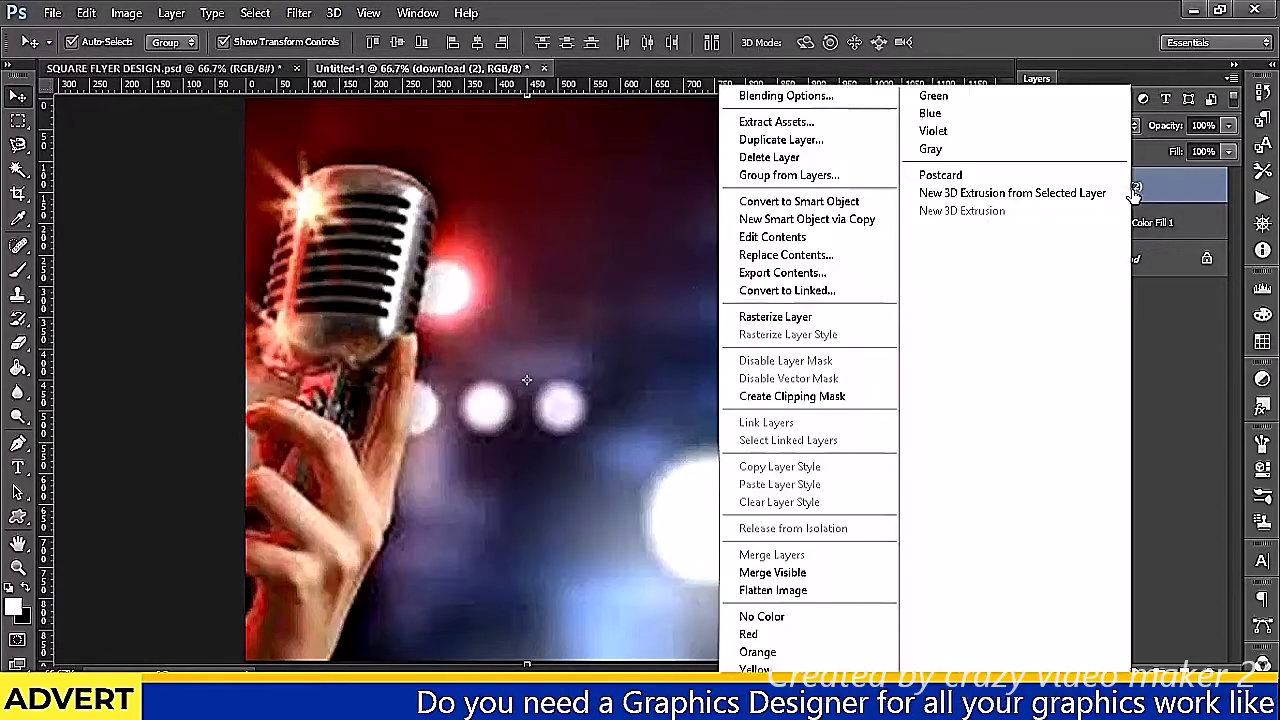
pyautogui.click(810, 317)
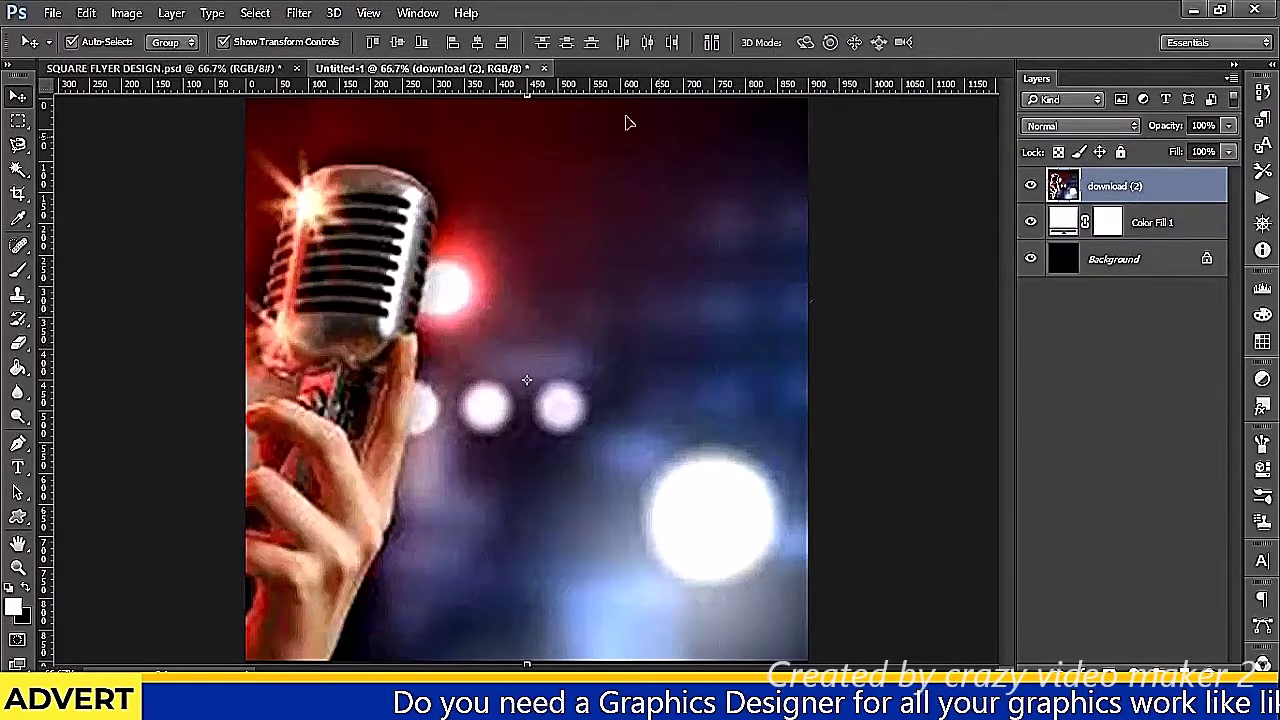
# Apply a Gaussian Blur with a 10.0-pixel radius to the microphone photo layer
pyautogui.click(299, 12)
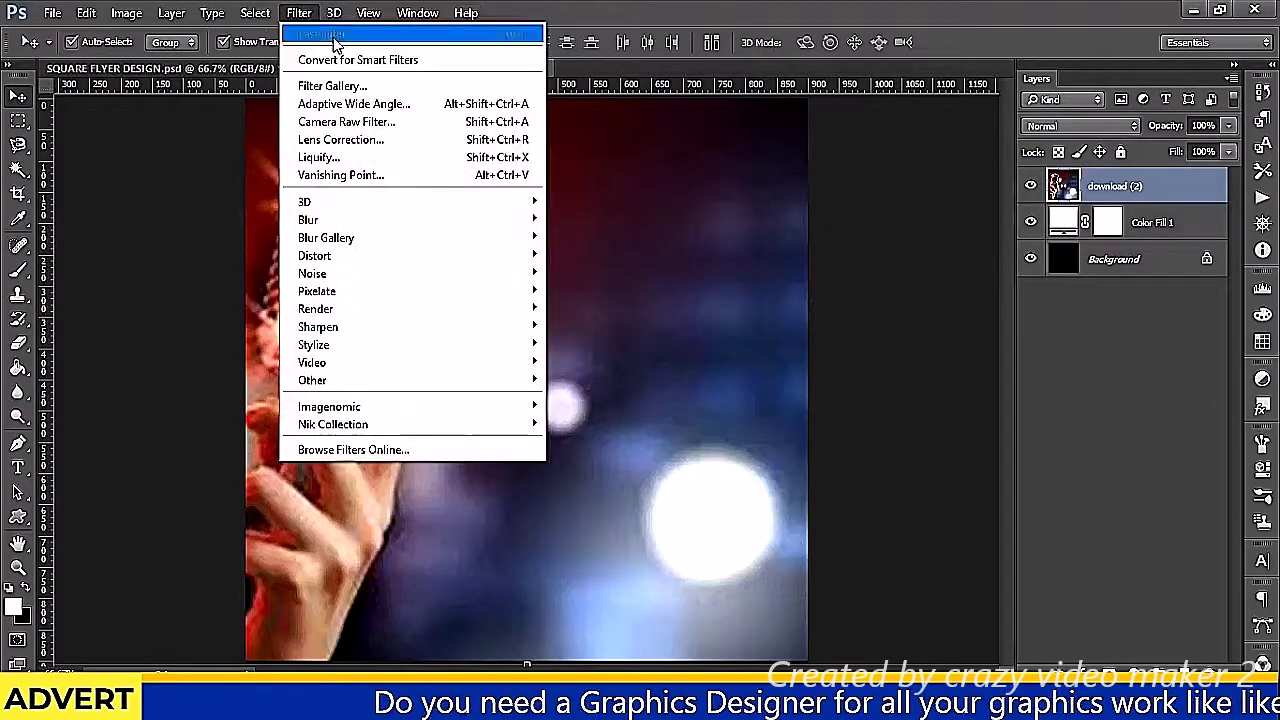
pyautogui.moveTo(410, 219)
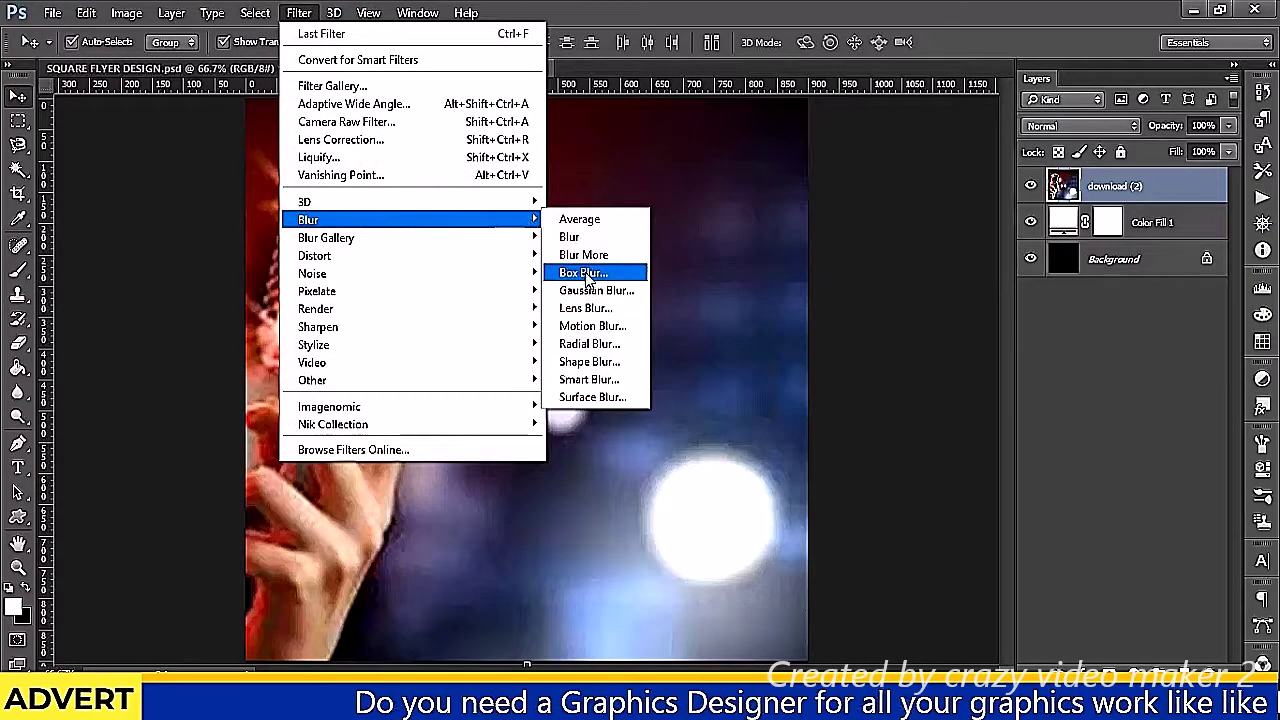
pyautogui.click(600, 291)
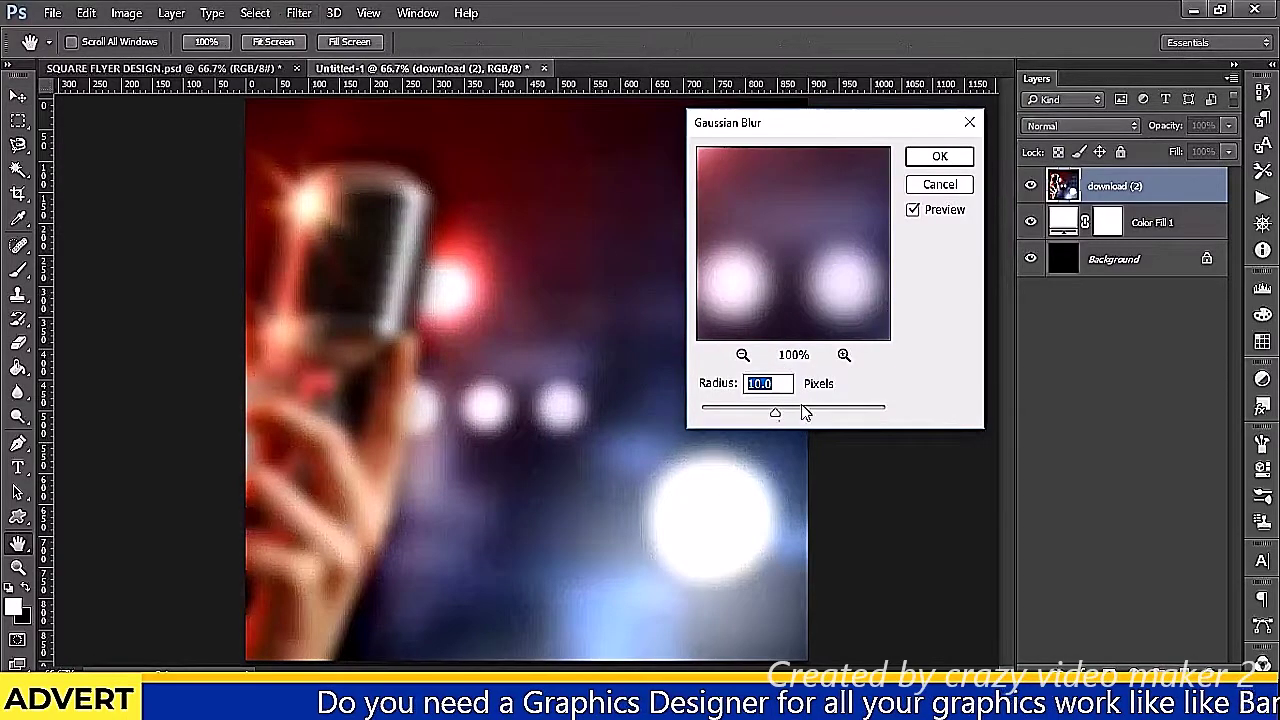
pyautogui.click(938, 160)
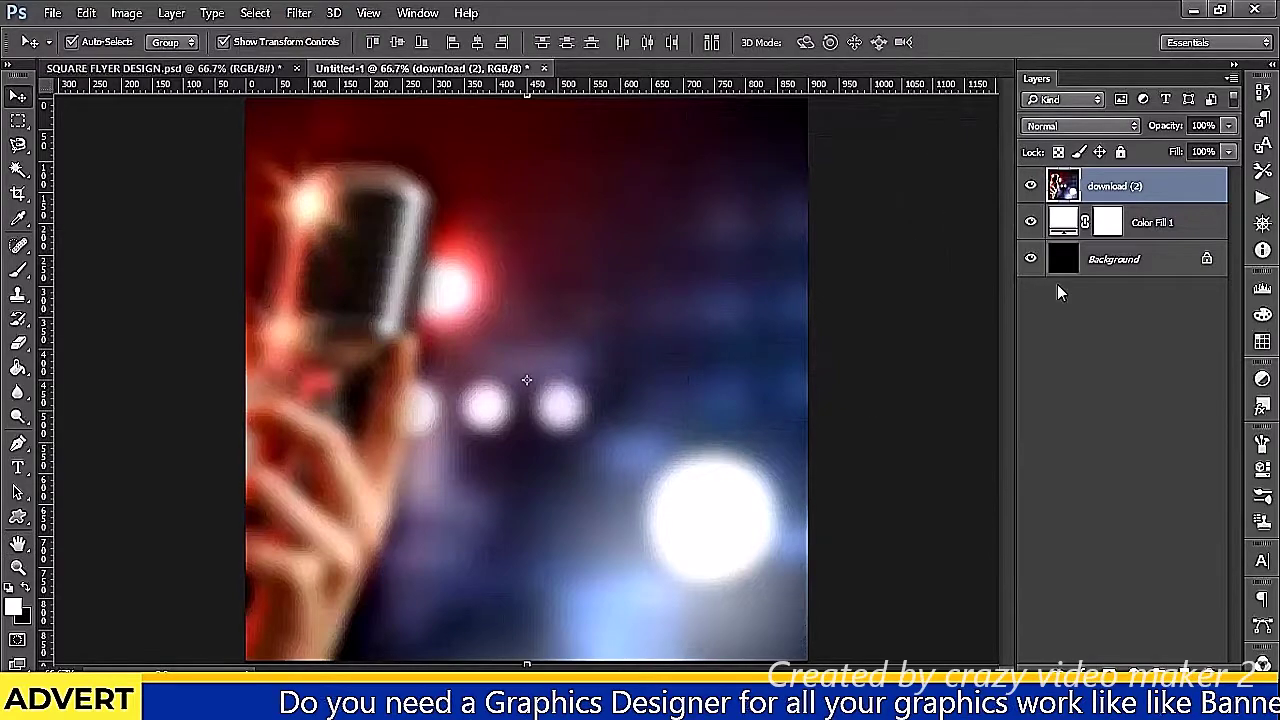
pyautogui.click(1089, 368)
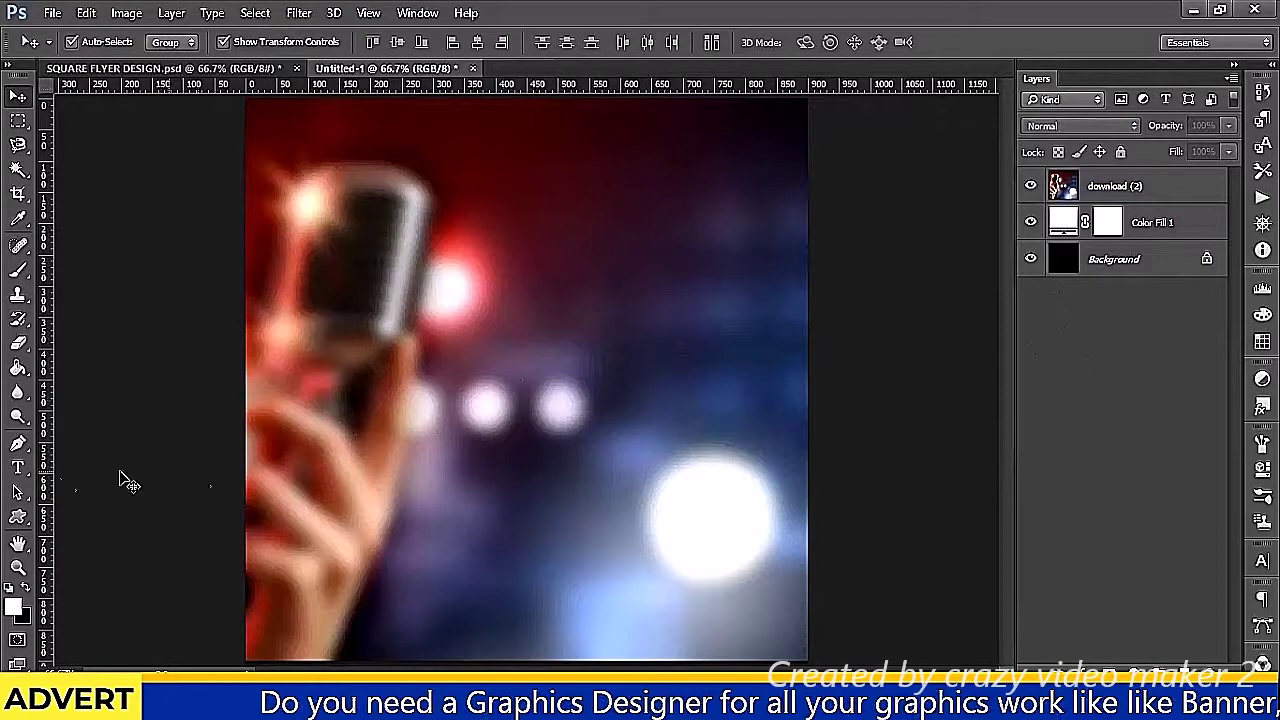
# Draw a white 904 × 272 px rectangle across the bottom of the canvas
pyautogui.click(18, 516)
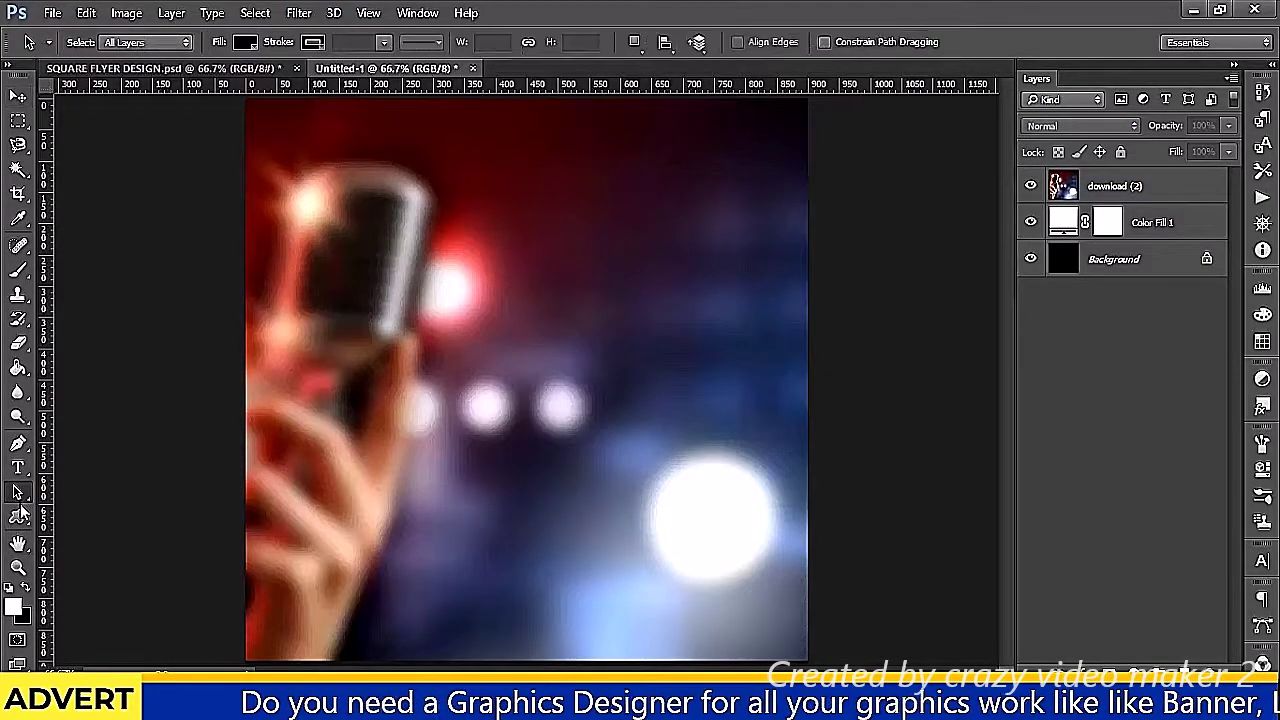
pyautogui.rightClick(18, 516)
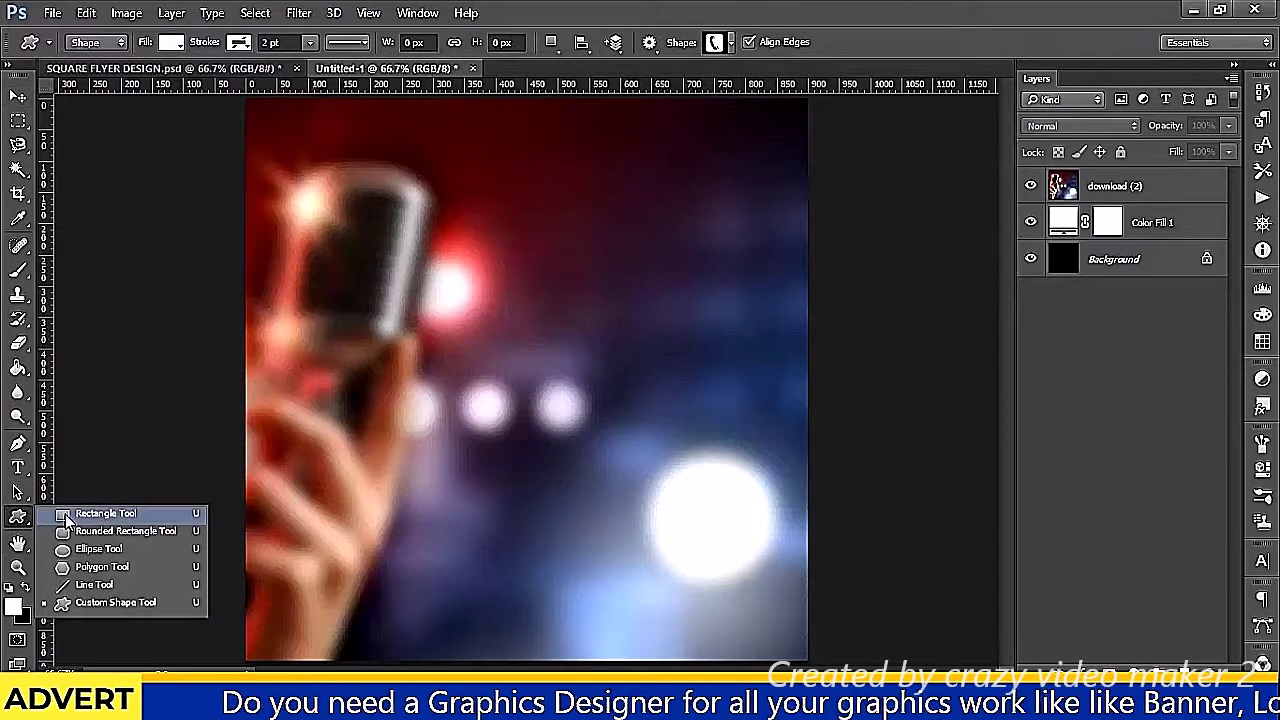
pyautogui.click(65, 514)
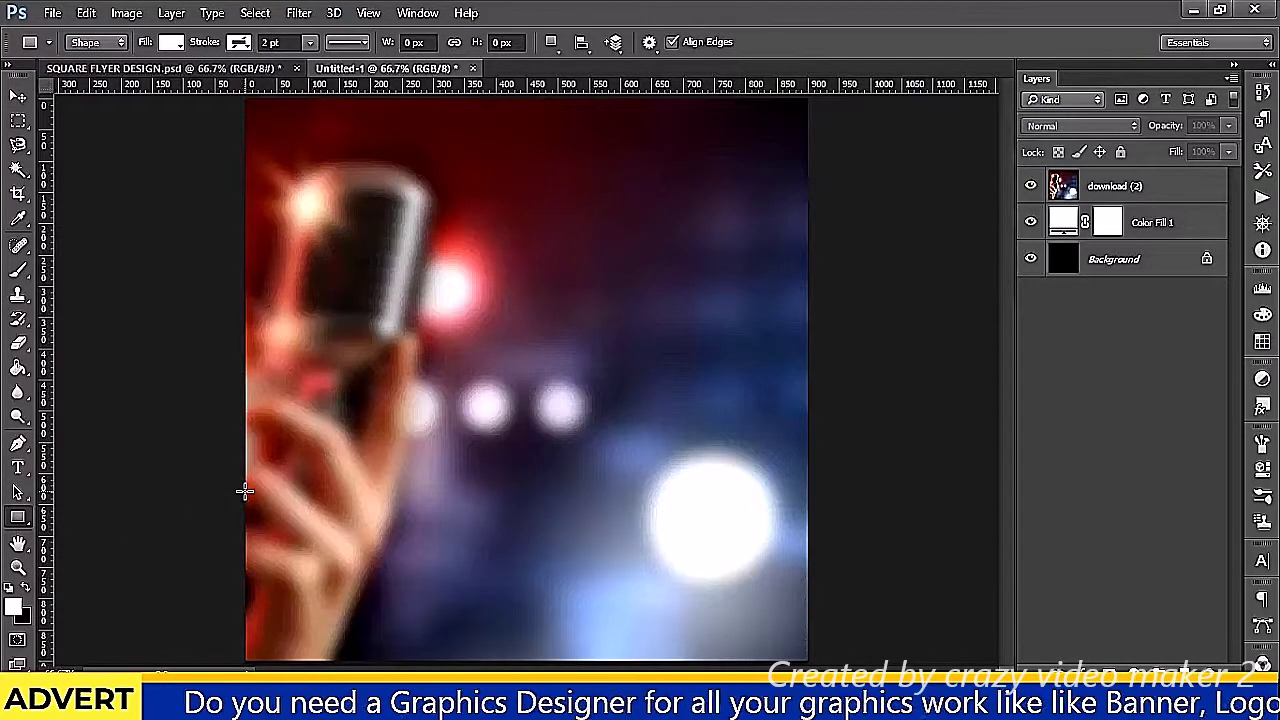
pyautogui.moveTo(245, 491)
pyautogui.mouseDown()
pyautogui.moveTo(806, 620)
pyautogui.moveTo(808, 662)
pyautogui.mouseUp()
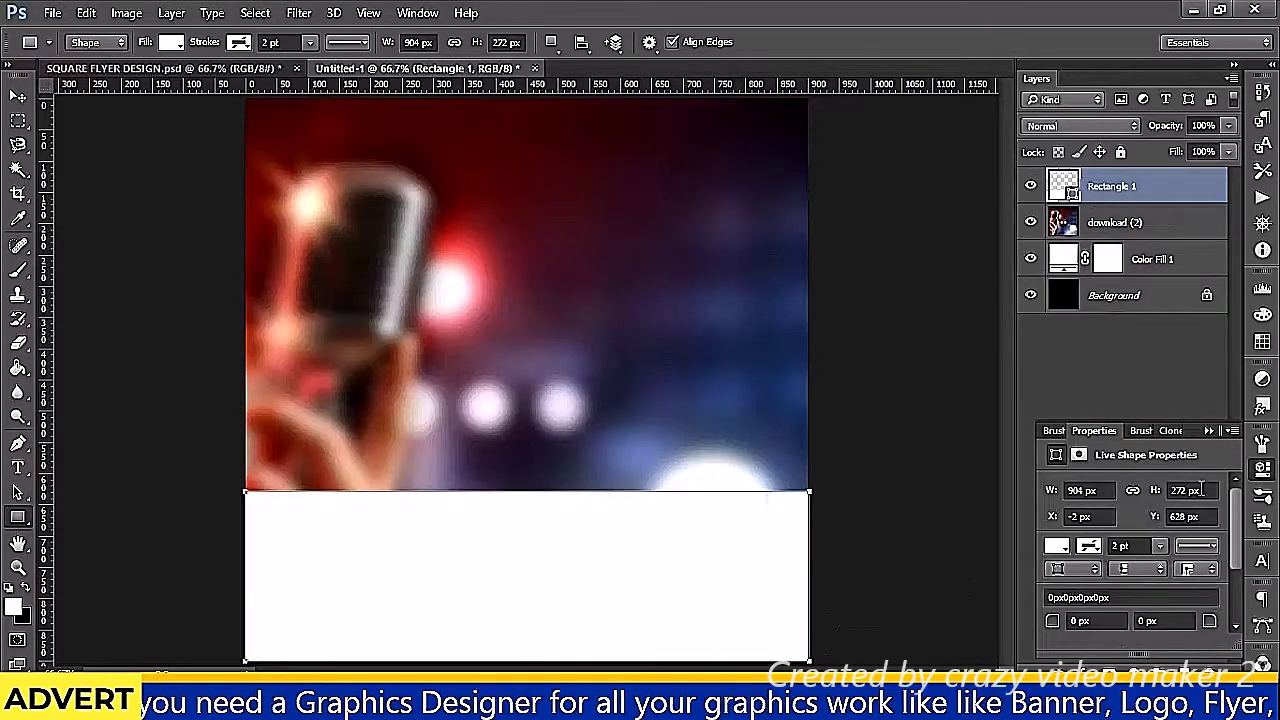
pyautogui.click(1263, 465)
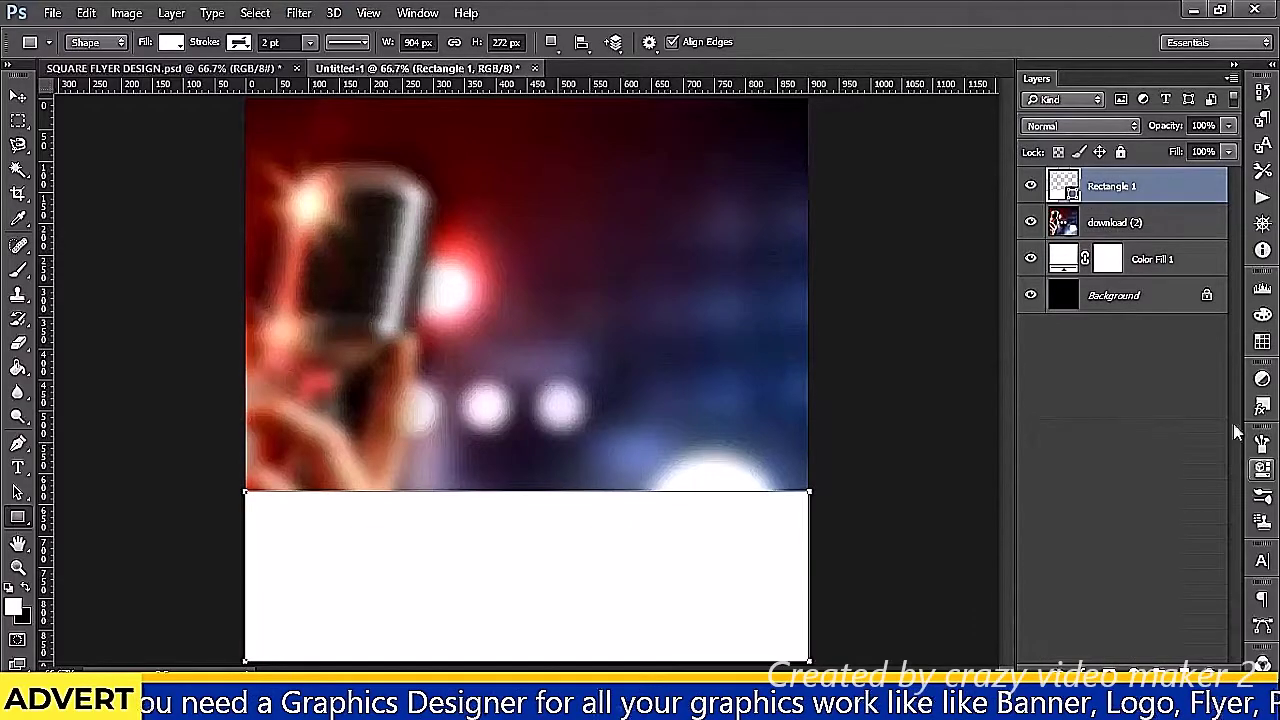
# Enable a Stroke on Rectangle 1, colour sampled from the photo as salmon #cd9382
pyautogui.rightClick(1133, 193)
pyautogui.click(771, 105)
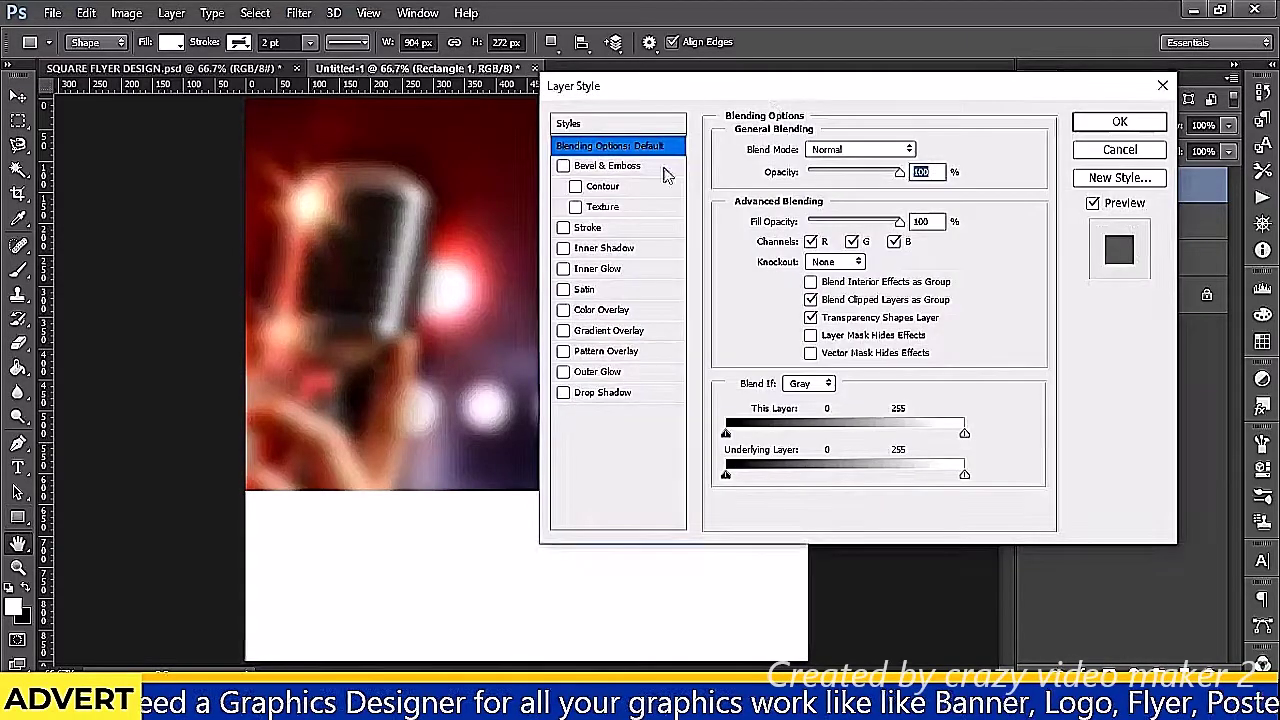
pyautogui.click(600, 228)
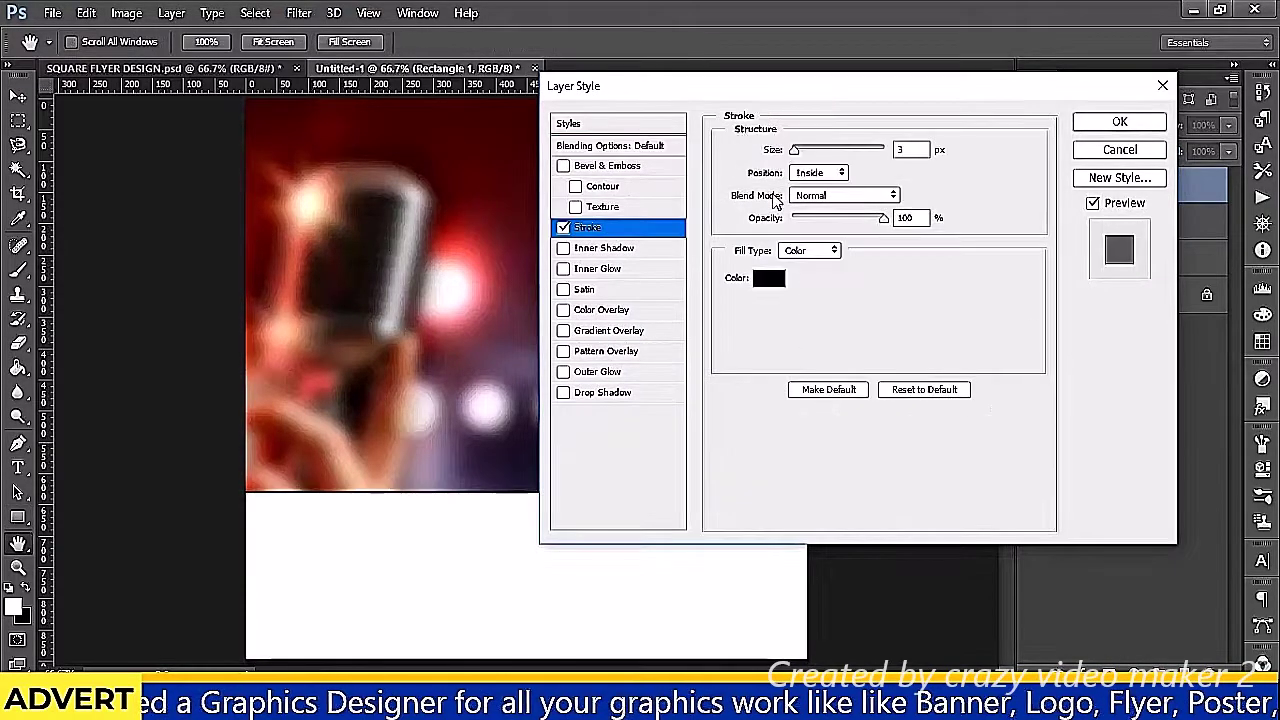
pyautogui.click(766, 280)
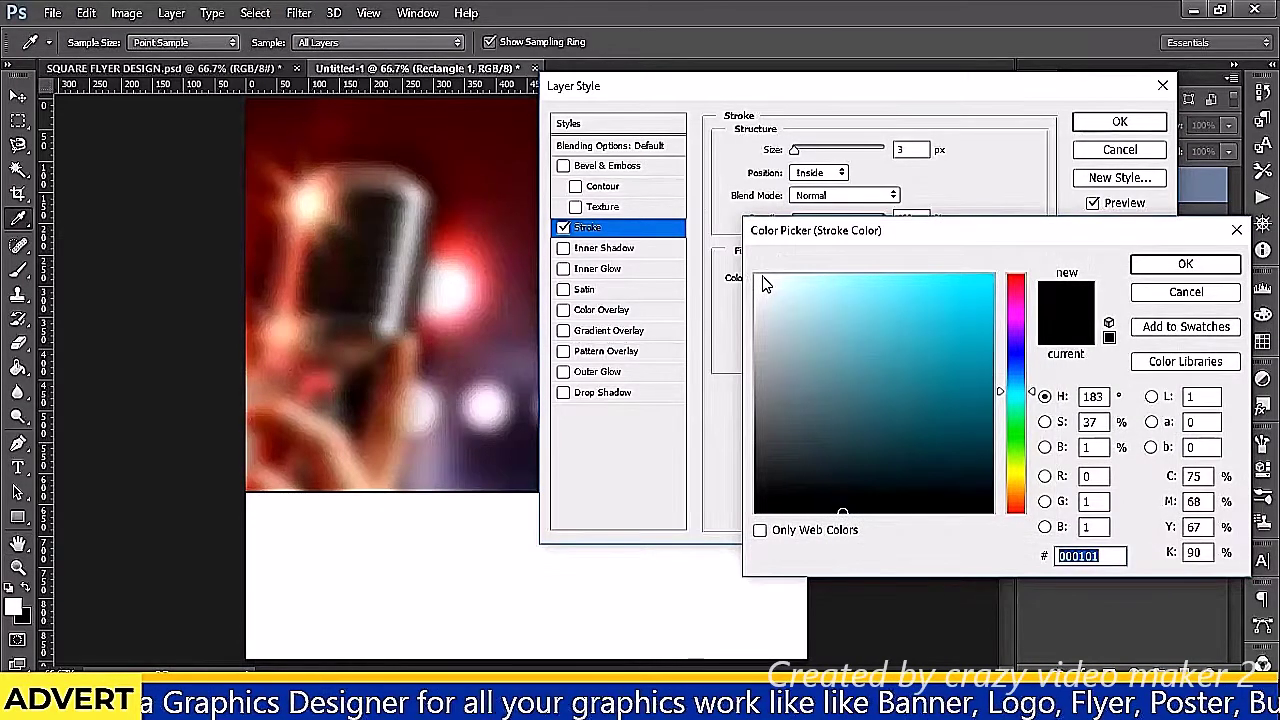
pyautogui.click(1165, 368)
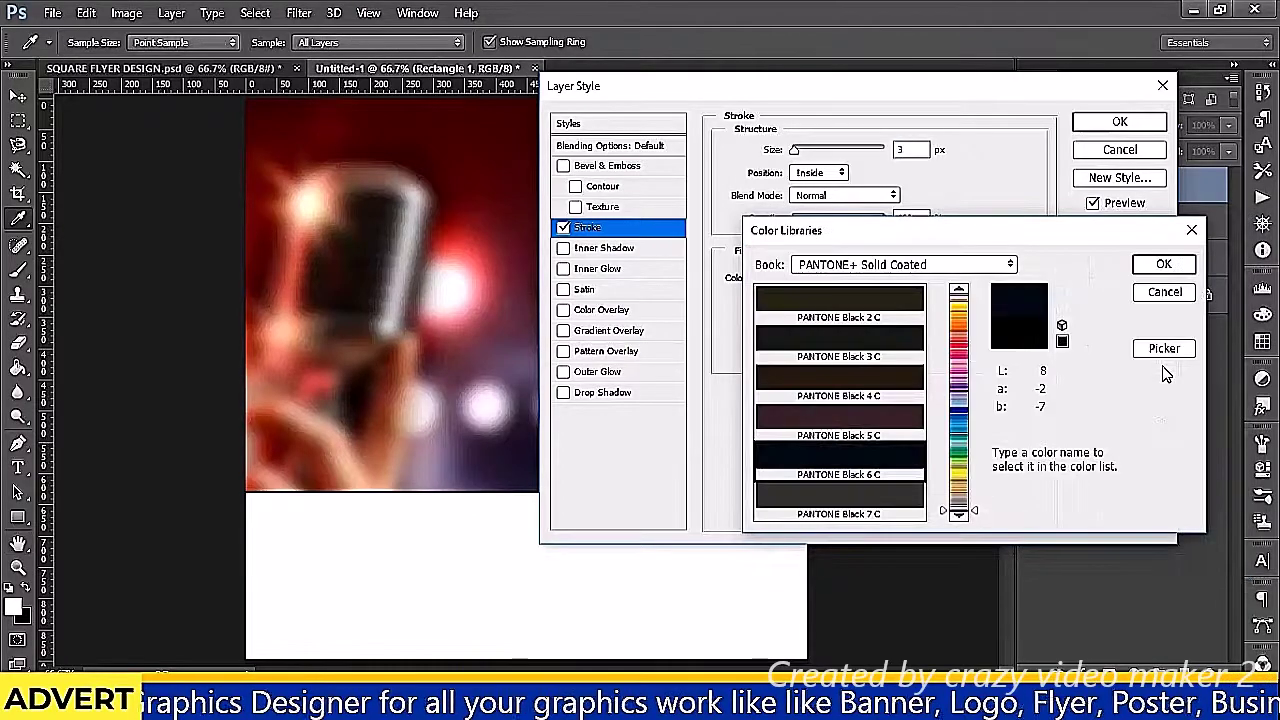
pyautogui.click(1164, 292)
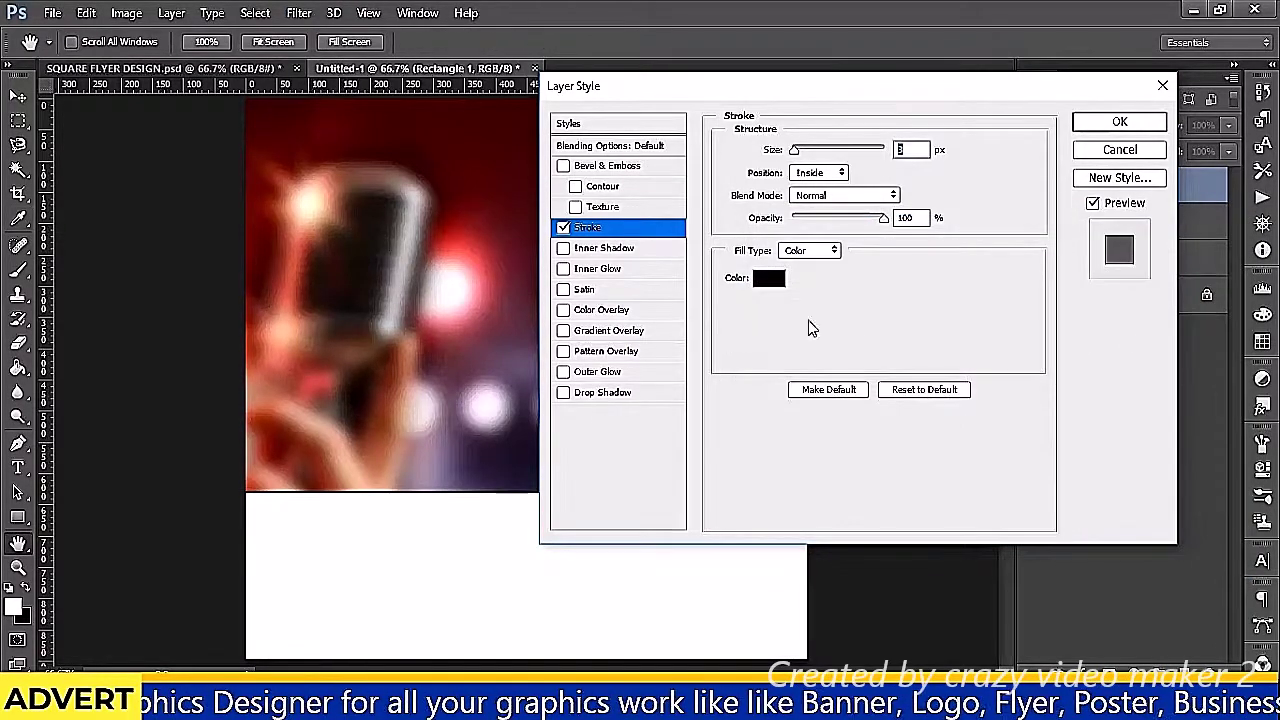
pyautogui.click(780, 280)
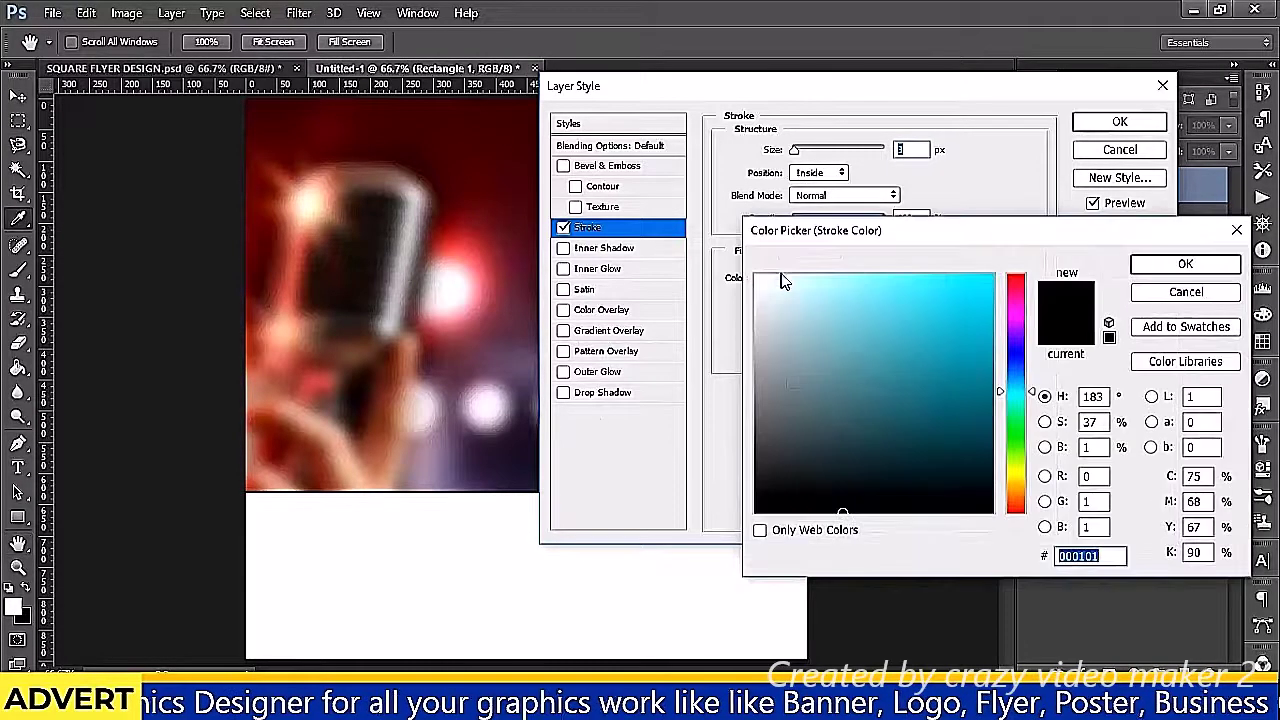
pyautogui.click(300, 405)
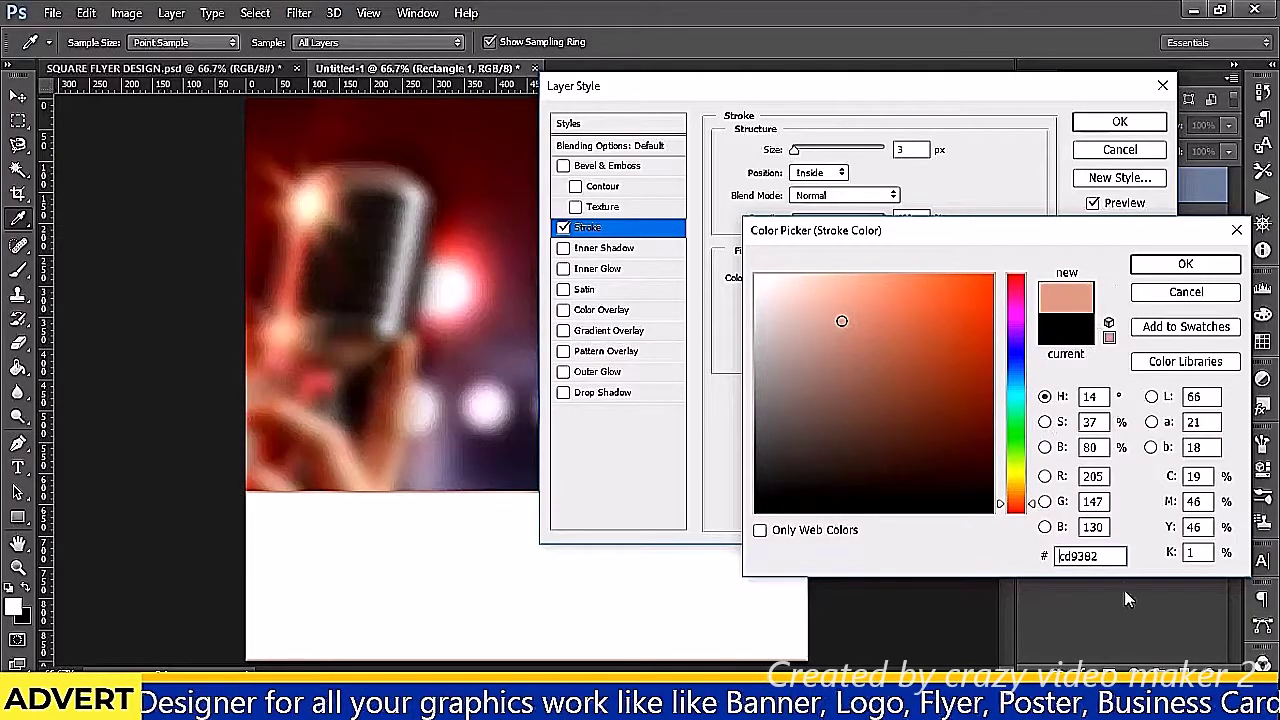
pyautogui.moveTo(1090, 556); pyautogui.dragTo(1044, 556)
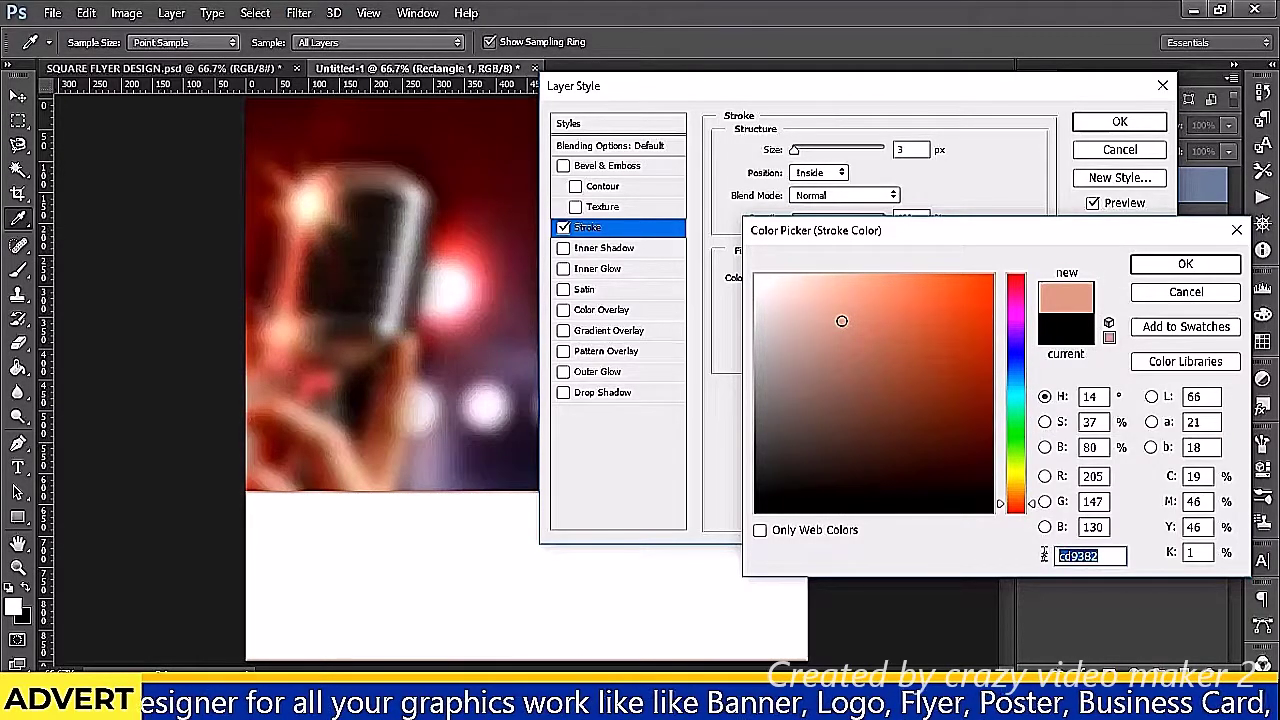
pyautogui.click(1180, 265)
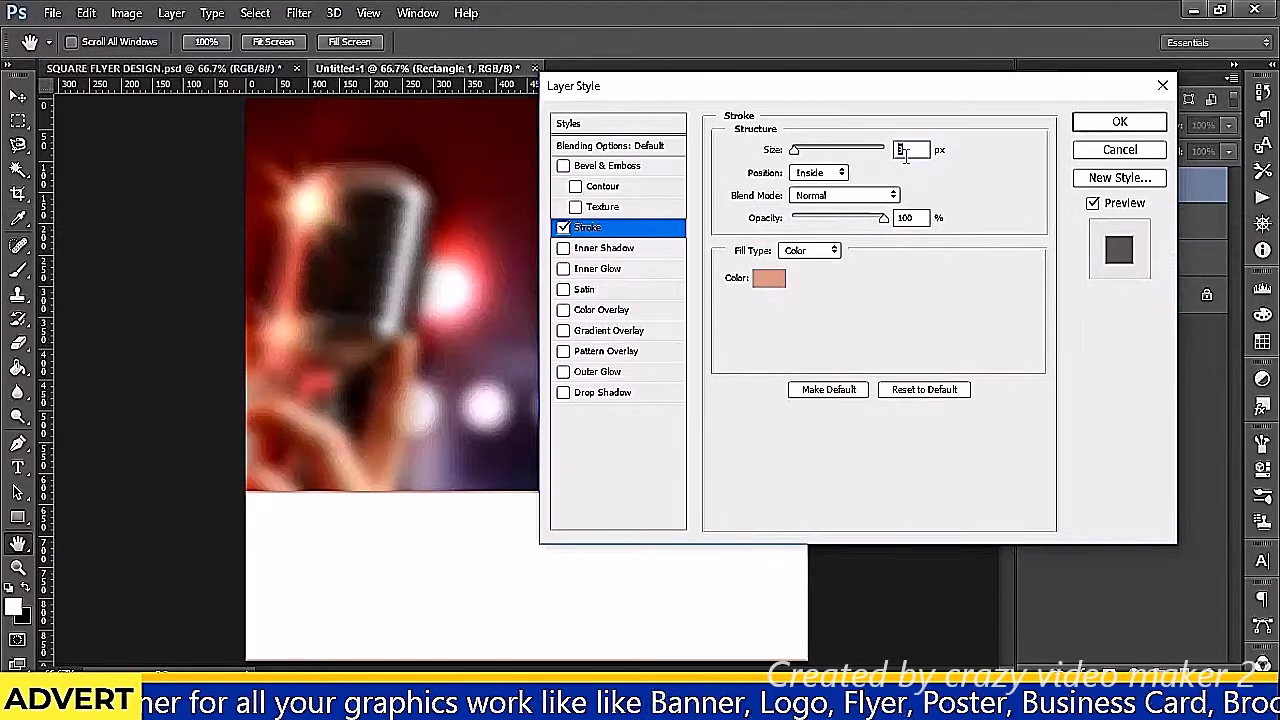
# Set the stroke size to 15 px, positioned Outside, and apply the style
pyautogui.write('15')
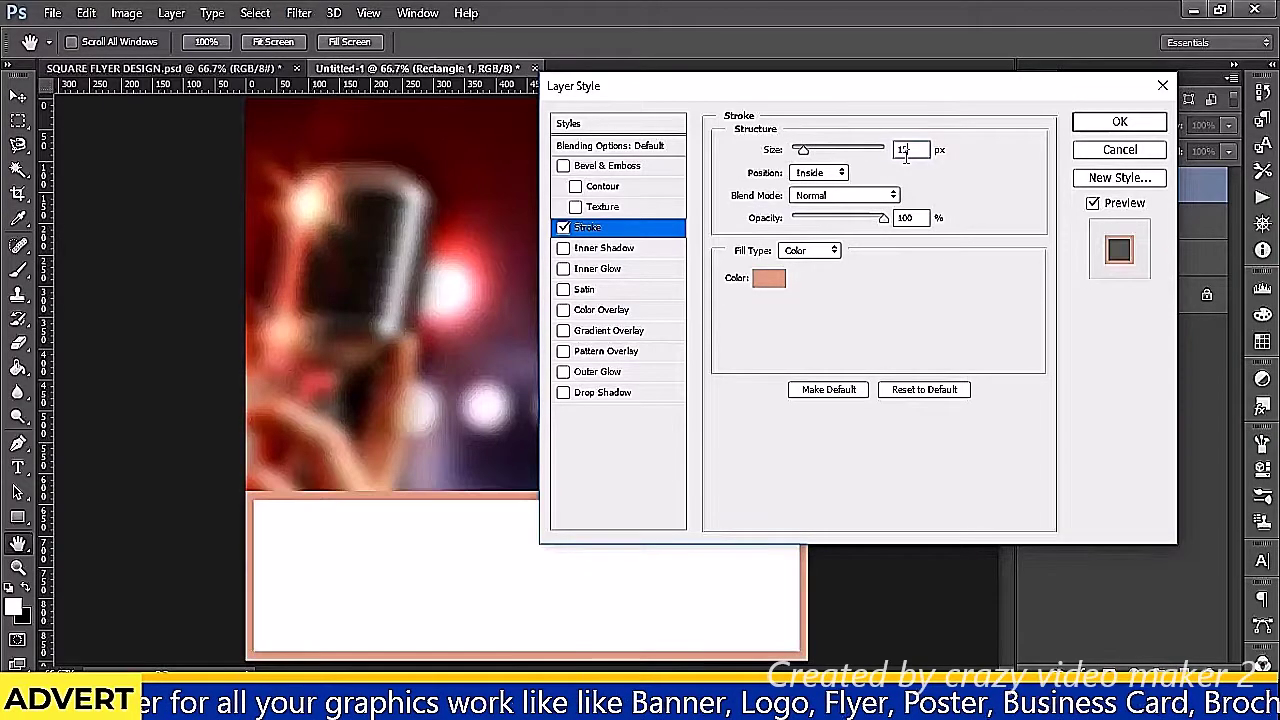
pyautogui.click(823, 172)
pyautogui.click(822, 181)
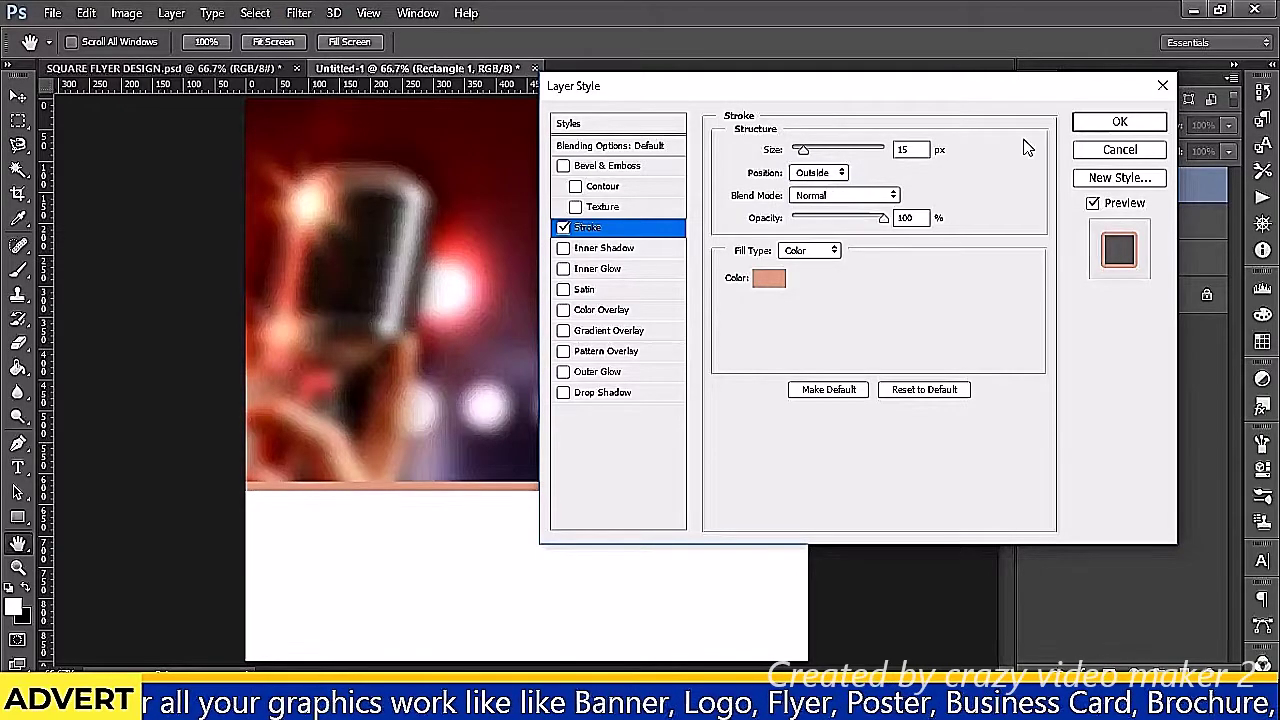
pyautogui.click(1120, 122)
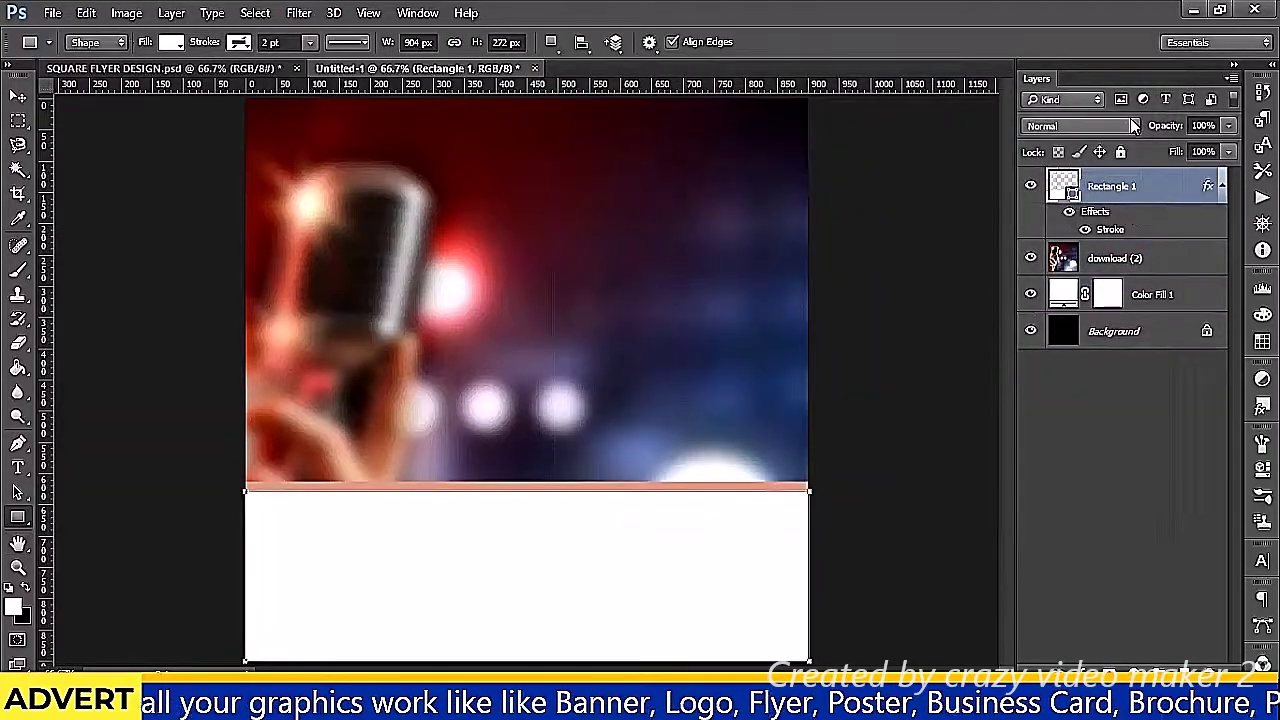
pyautogui.click(1103, 427)
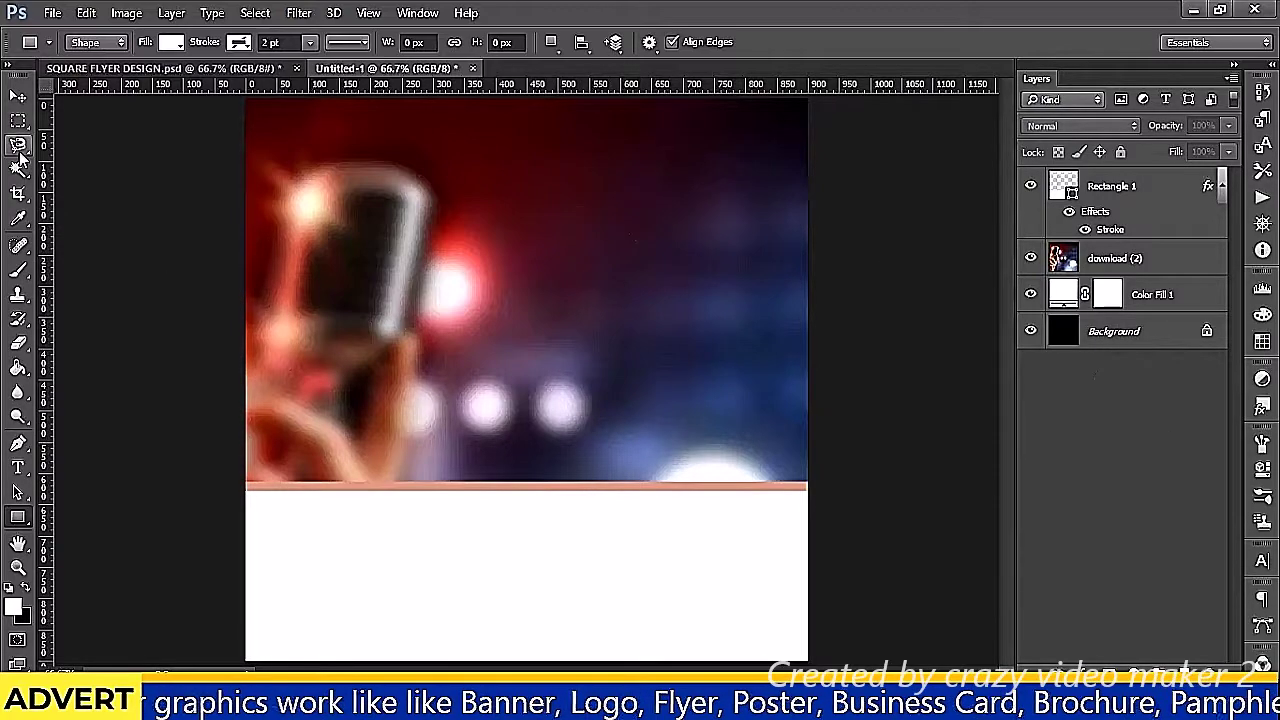
pyautogui.click(18, 97)
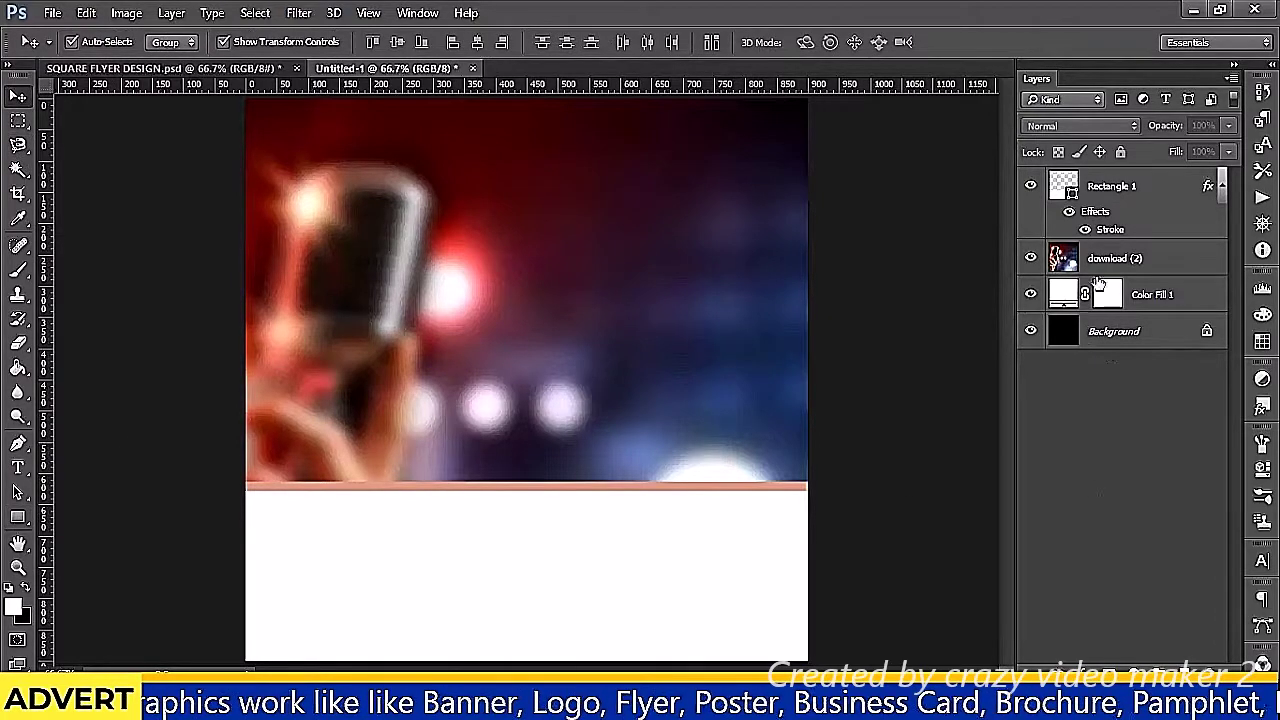
# Group Color Fill 1, the photo and Rectangle 1 into a group named 'background'
pyautogui.click(1157, 300)
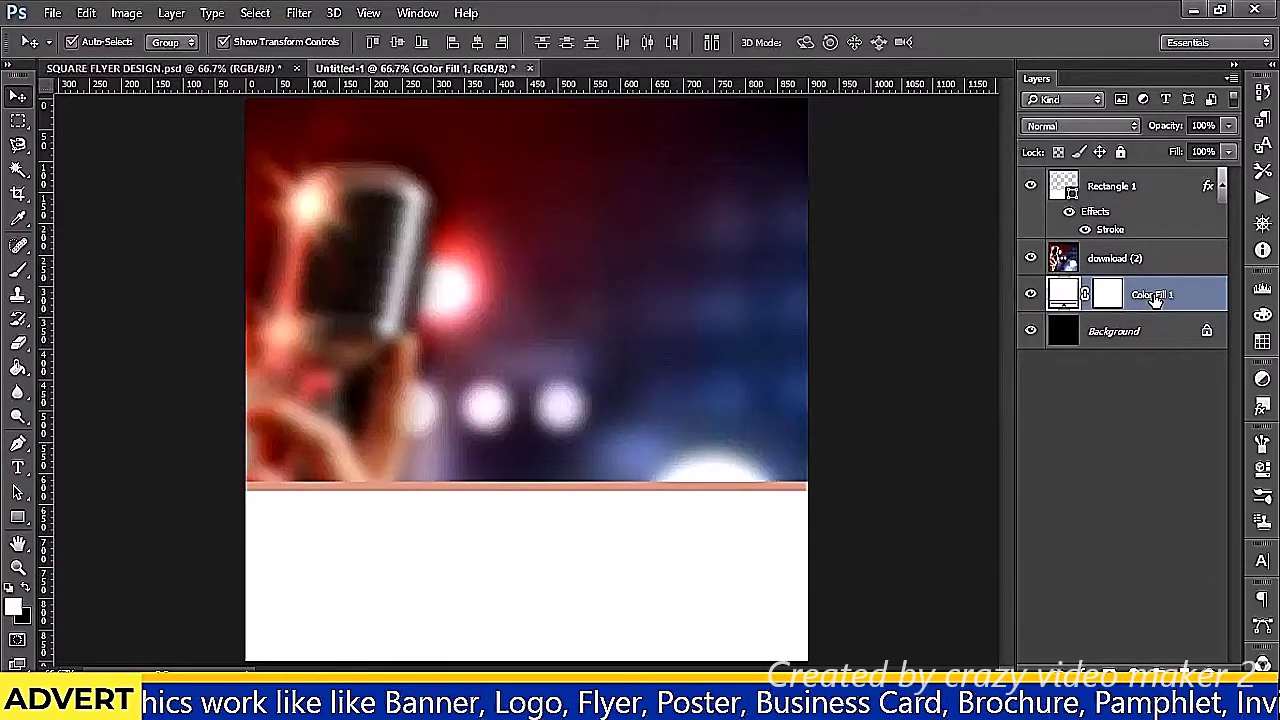
pyautogui.keyDown('shift'); pyautogui.click(1127, 185); pyautogui.keyUp('shift')
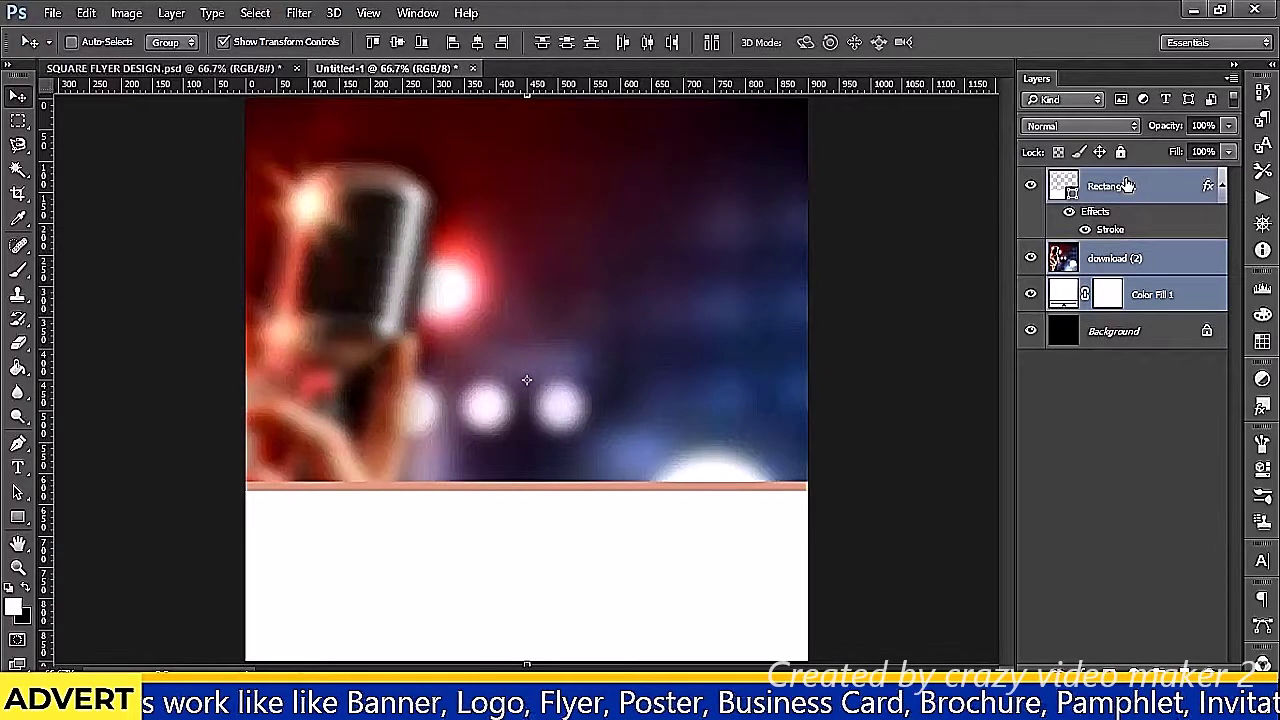
pyautogui.hotkey('ctrl', 'g')
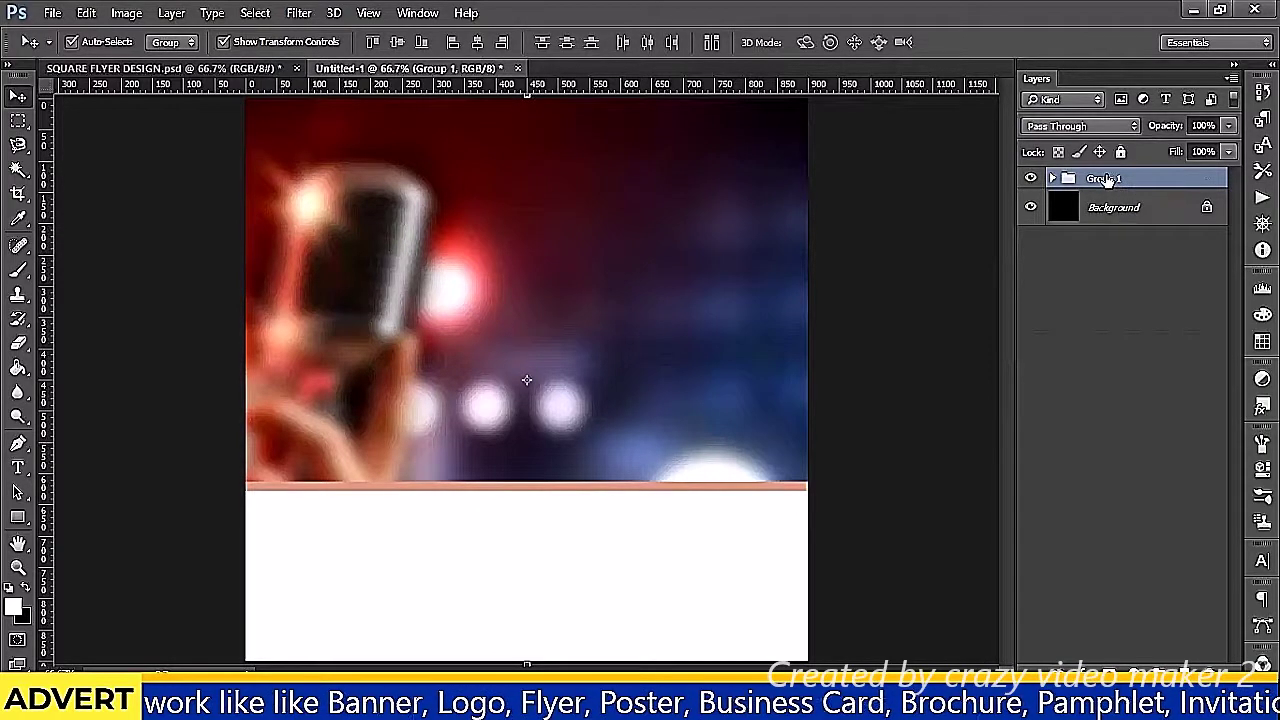
pyautogui.doubleClick(1110, 179)
pyautogui.write('be')
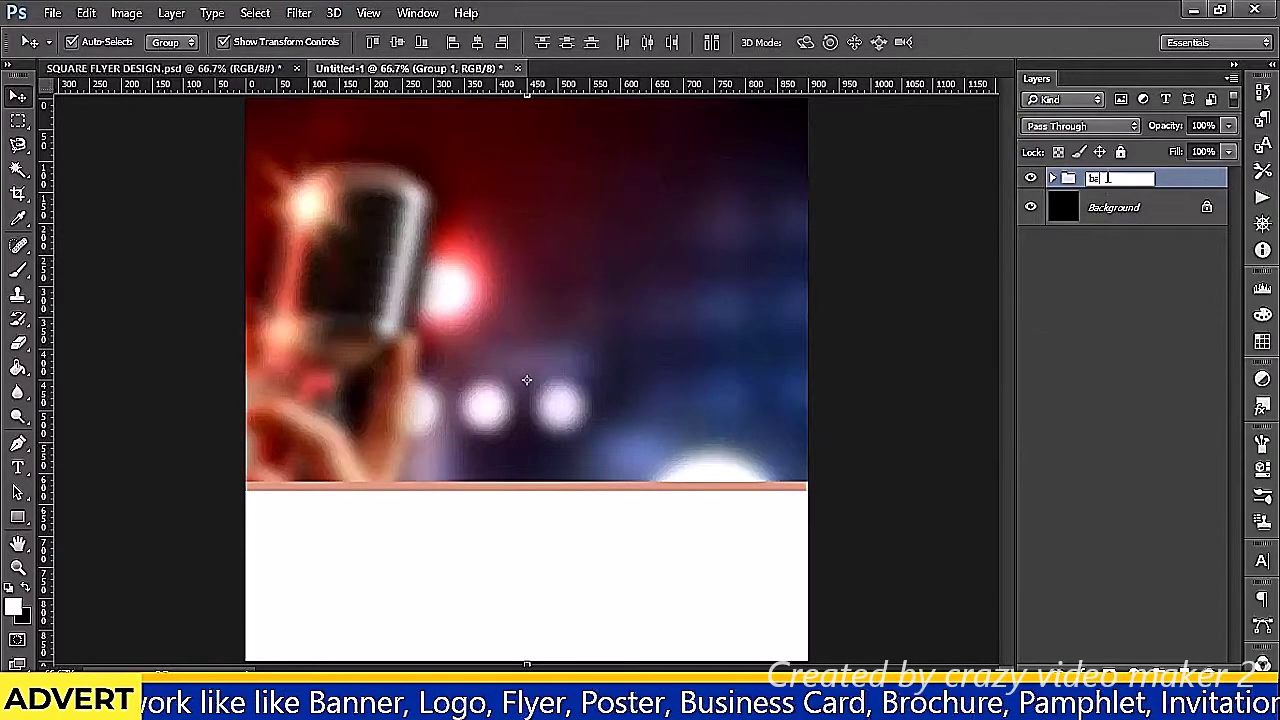
pyautogui.write('k')
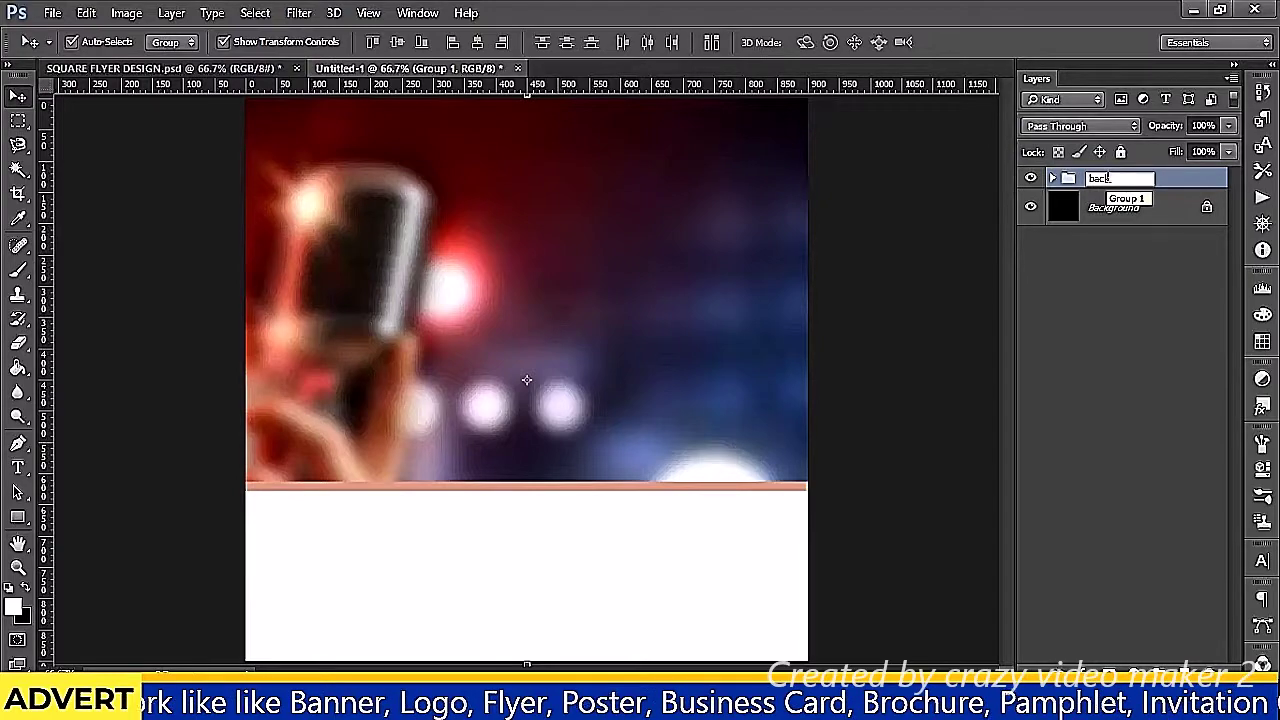
pyautogui.write('ground')
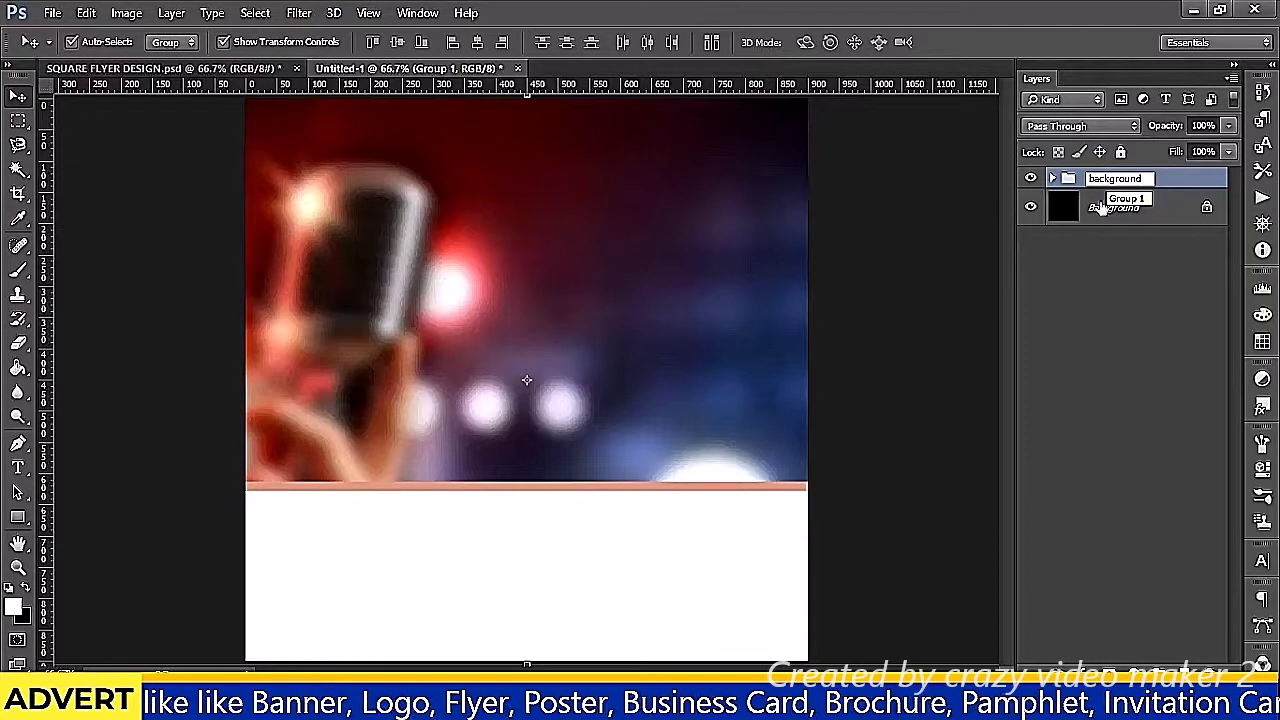
pyautogui.press('Return')
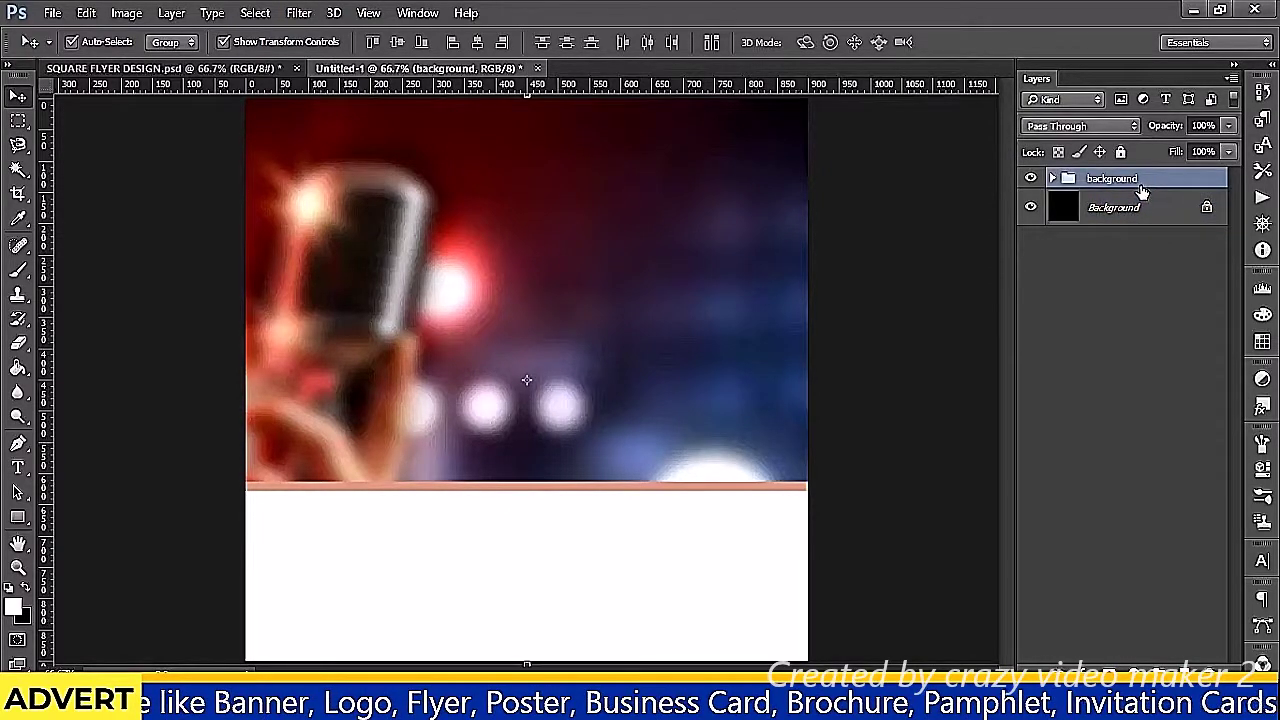
pyautogui.click(1034, 178)
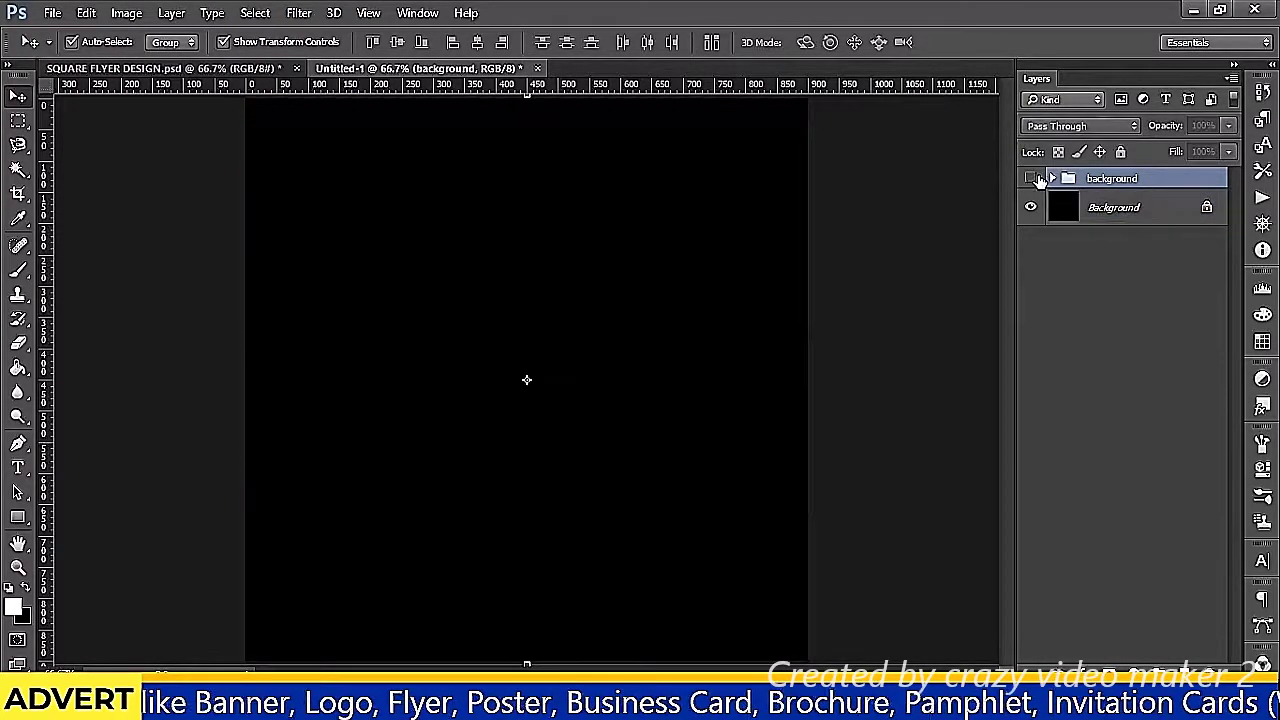
pyautogui.click(1032, 178)
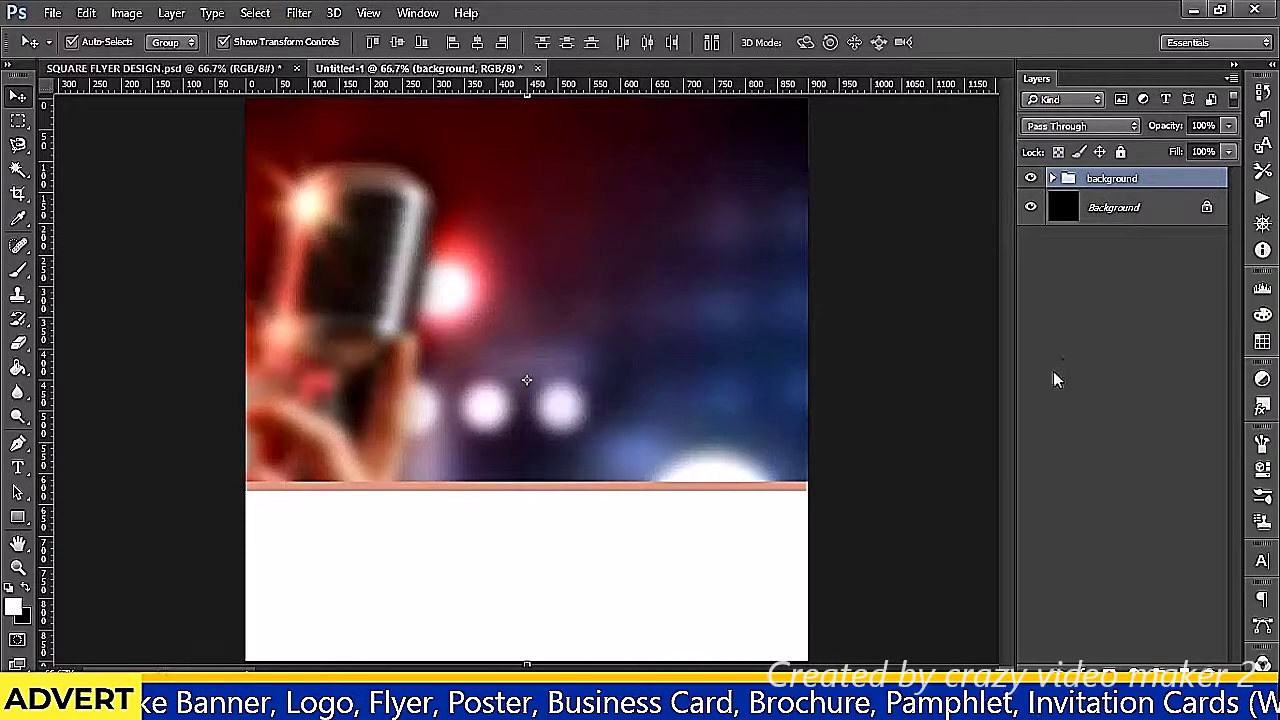
pyautogui.click(1082, 424)
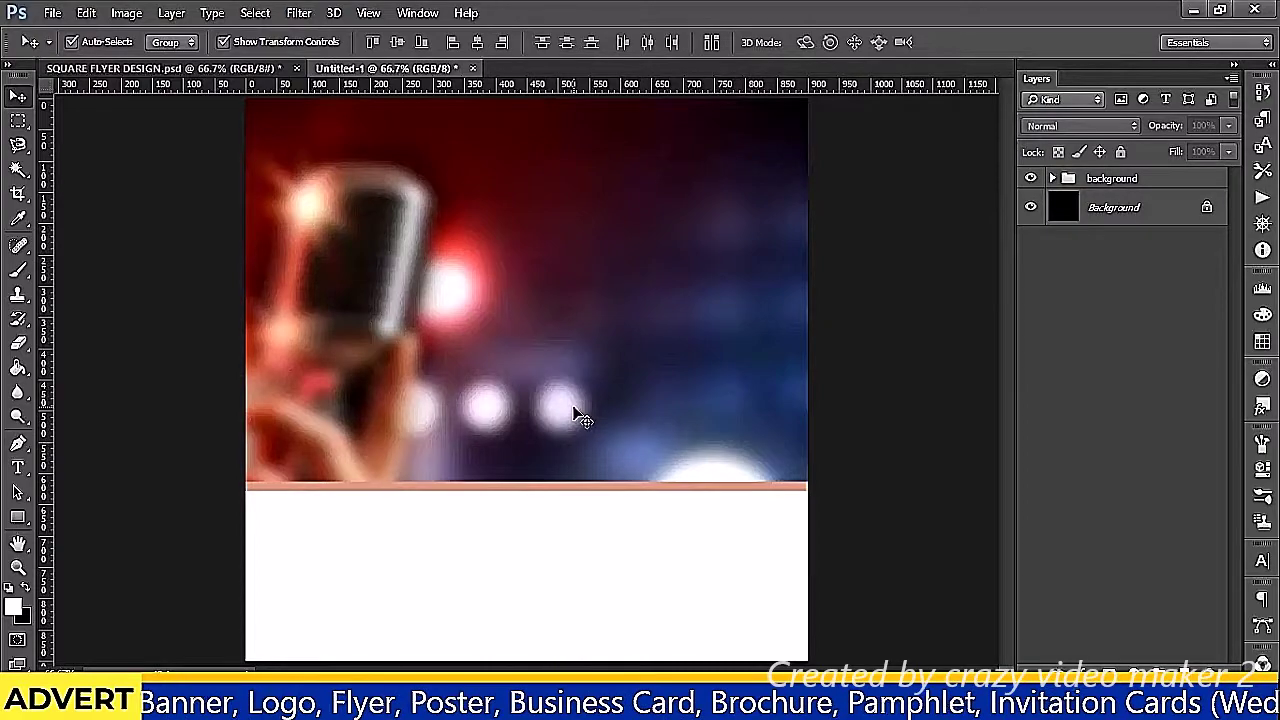
# Add a top-centre text layer reading 'Master of Ceremony', copied from the Notepad notes
pyautogui.press('t')
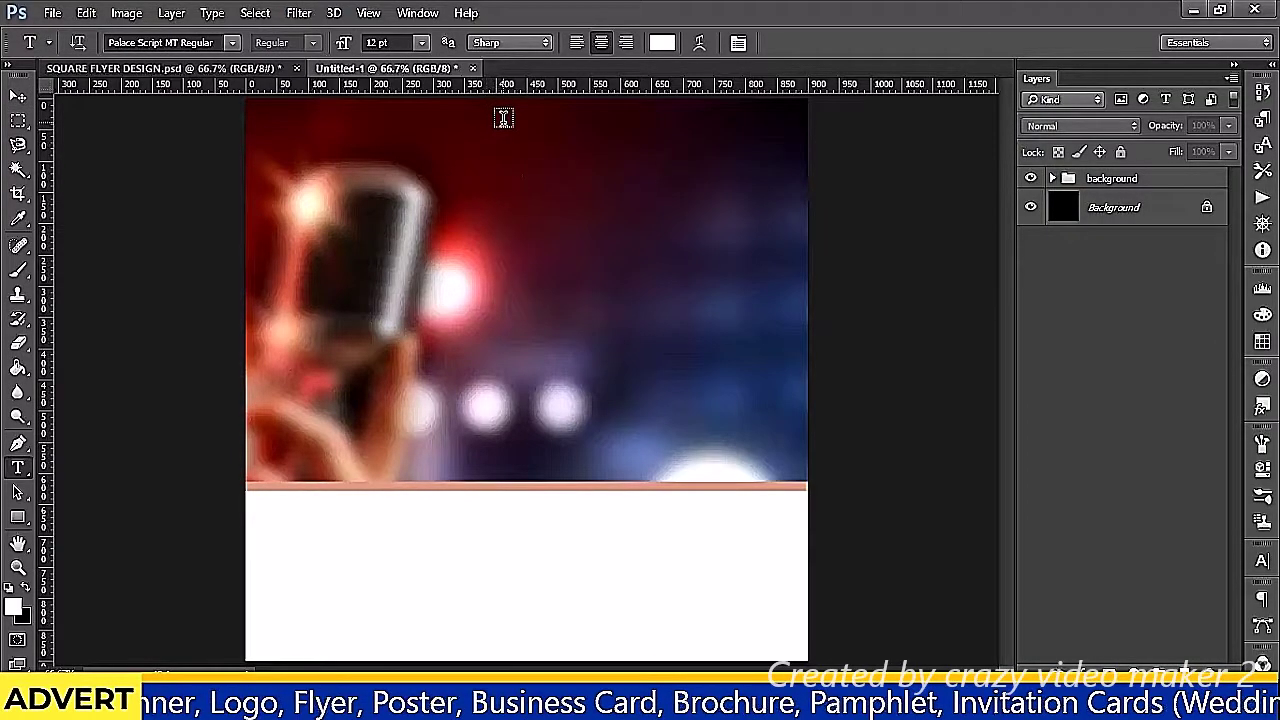
pyautogui.click(503, 118)
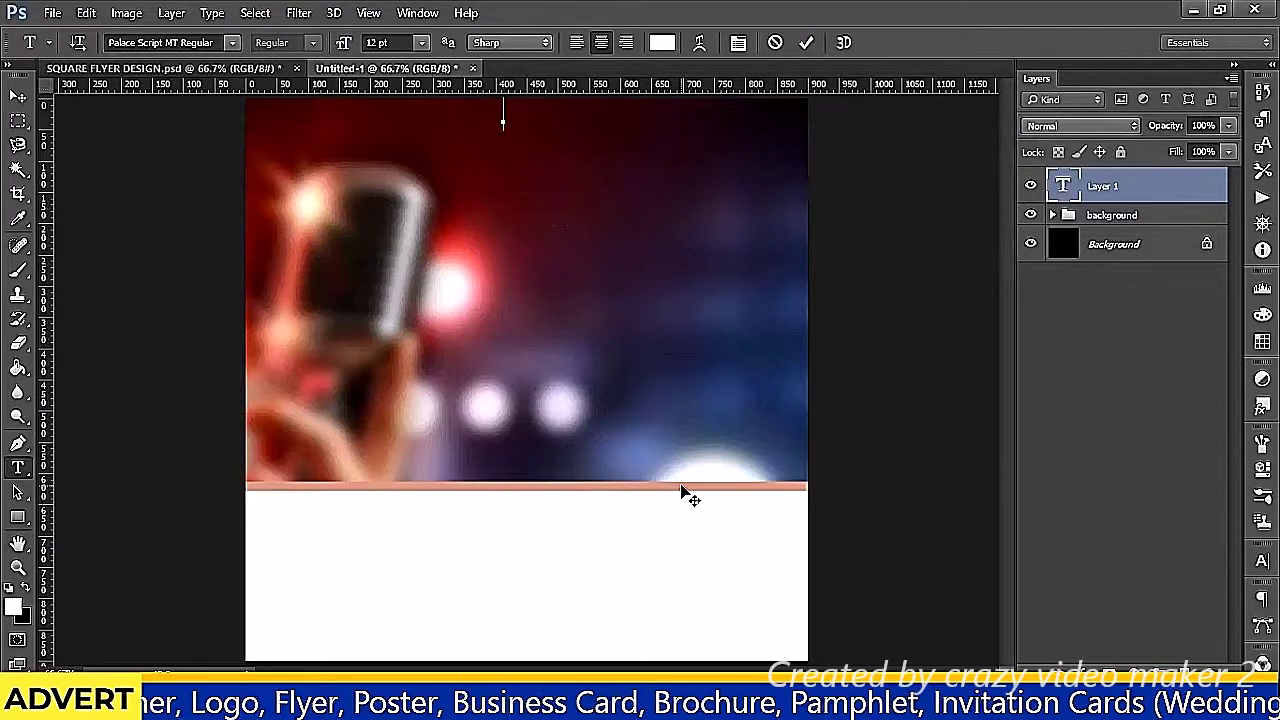
pyautogui.hotkey('alt', 'Tab')
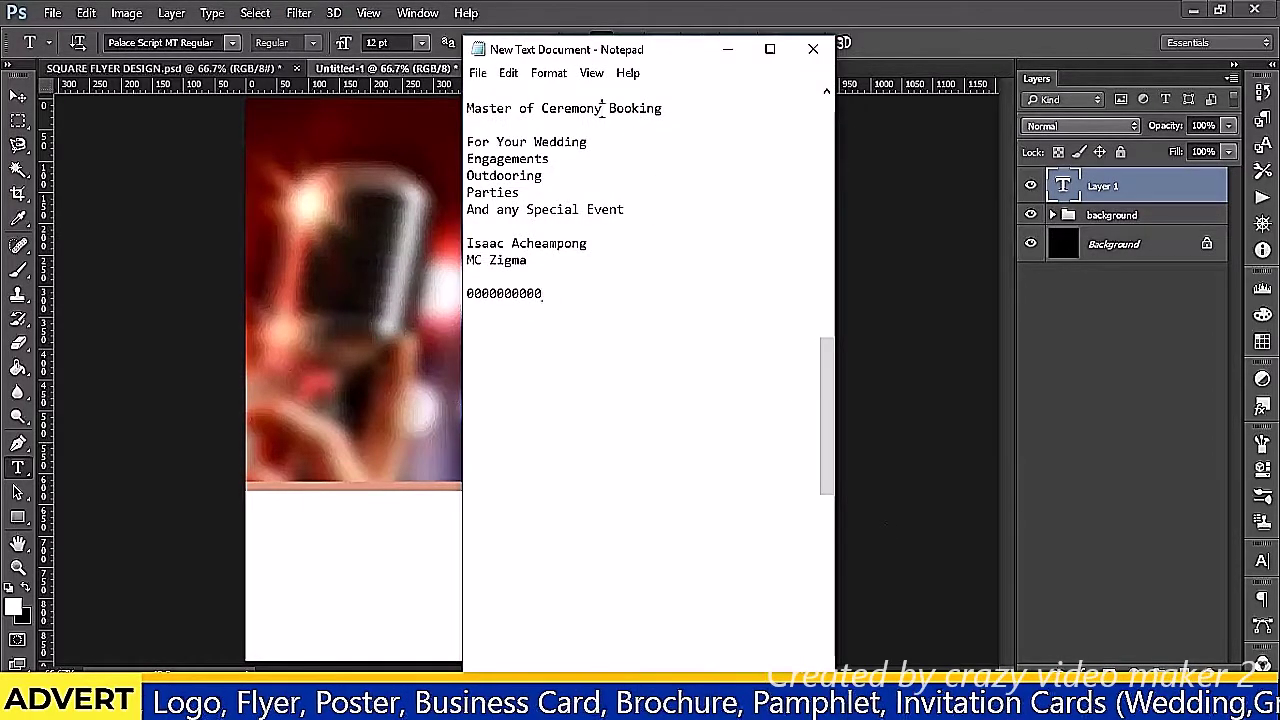
pyautogui.moveTo(604, 108); pyautogui.dragTo(463, 104)
pyautogui.hotkey('ctrl', 'c')
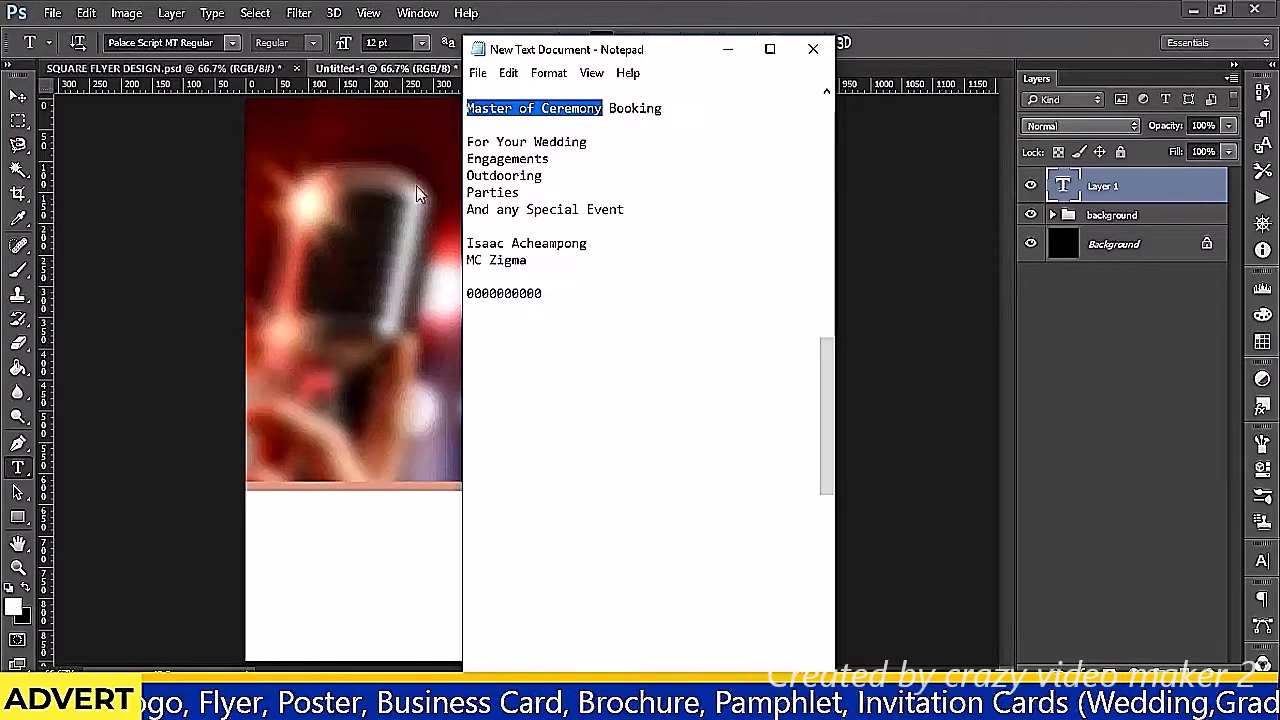
pyautogui.hotkey('alt', 'Tab')
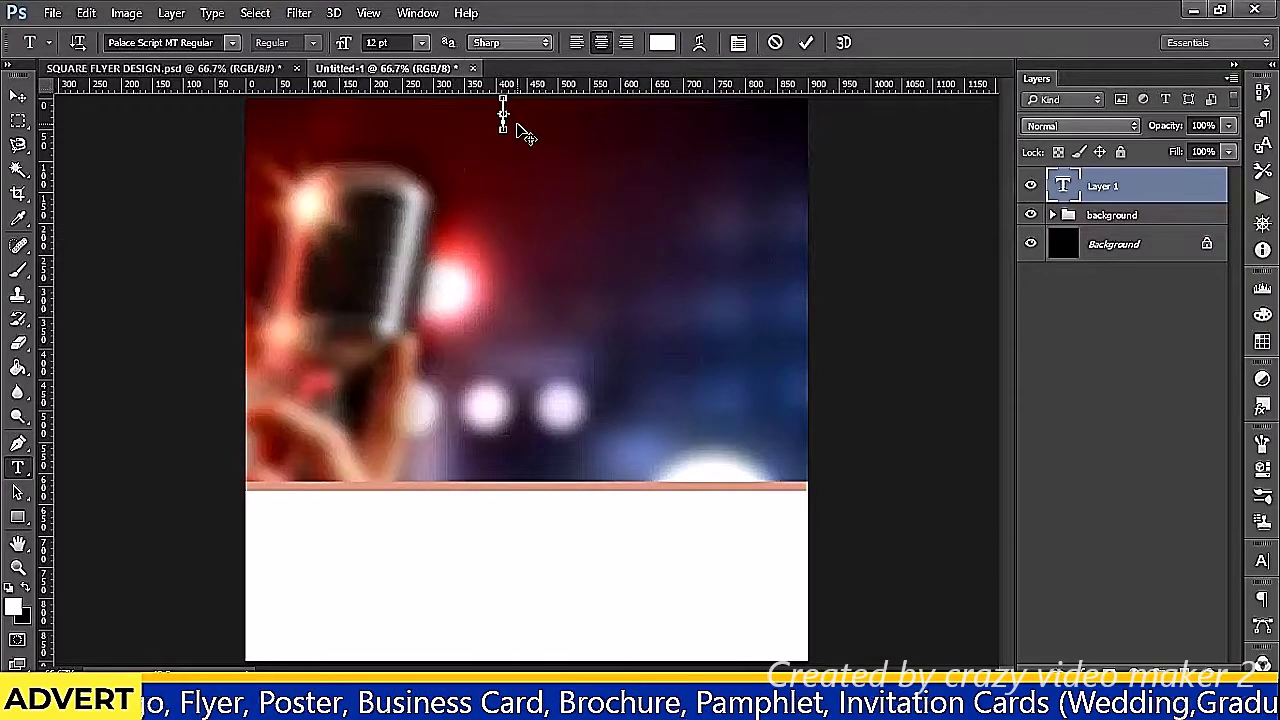
pyautogui.hotkey('ctrl', 'v')
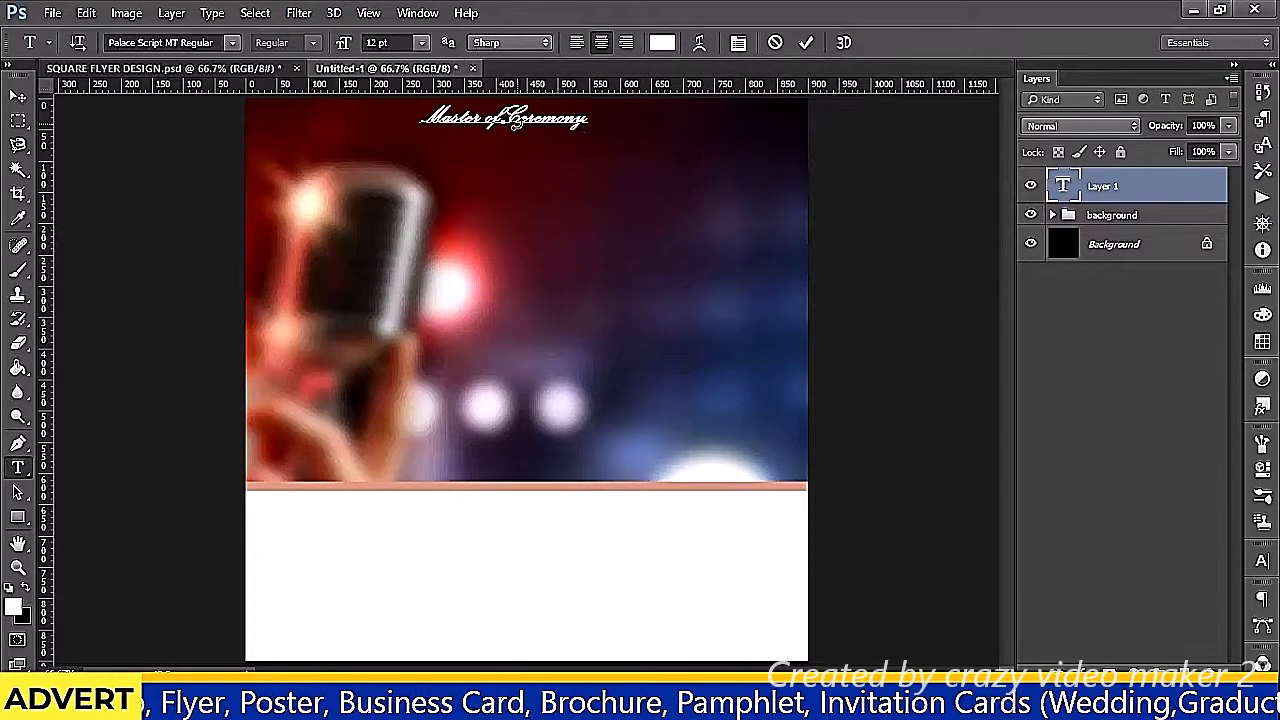
pyautogui.hotkey('ctrl', 'a')
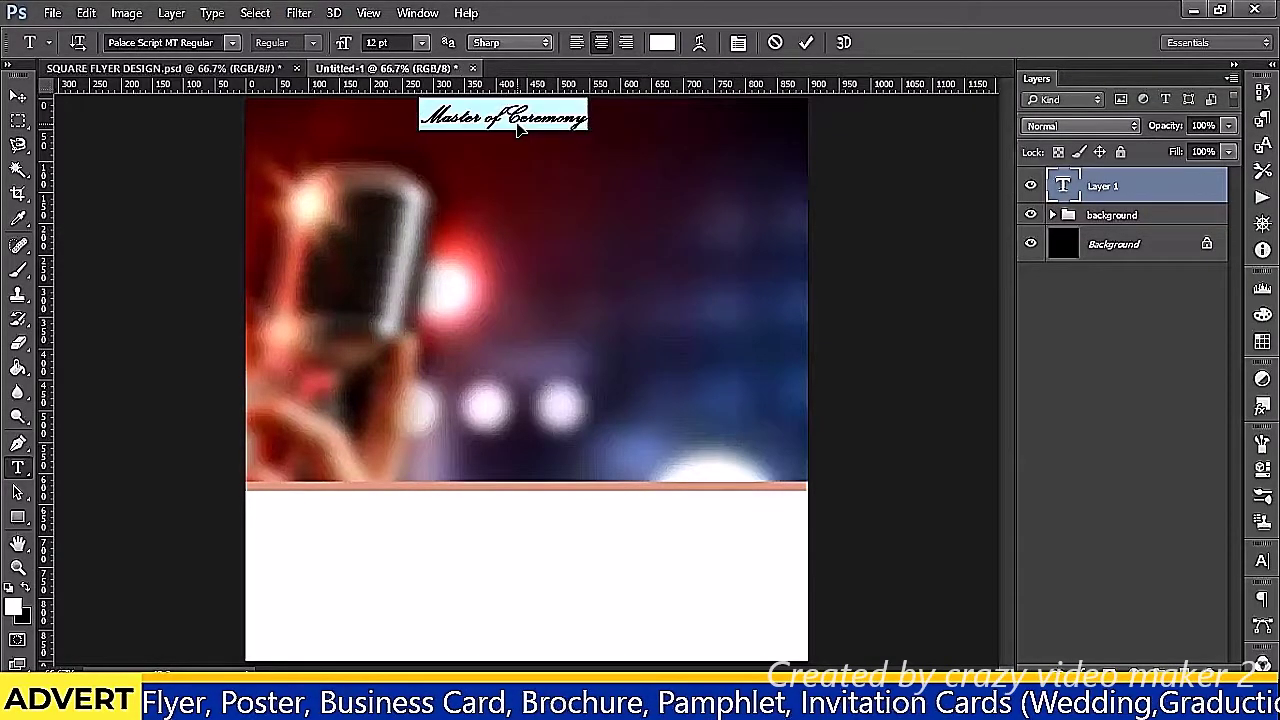
# Set the 'Master of Ceremony' title in Montserrat Bold and commit the text
pyautogui.click(216, 42)
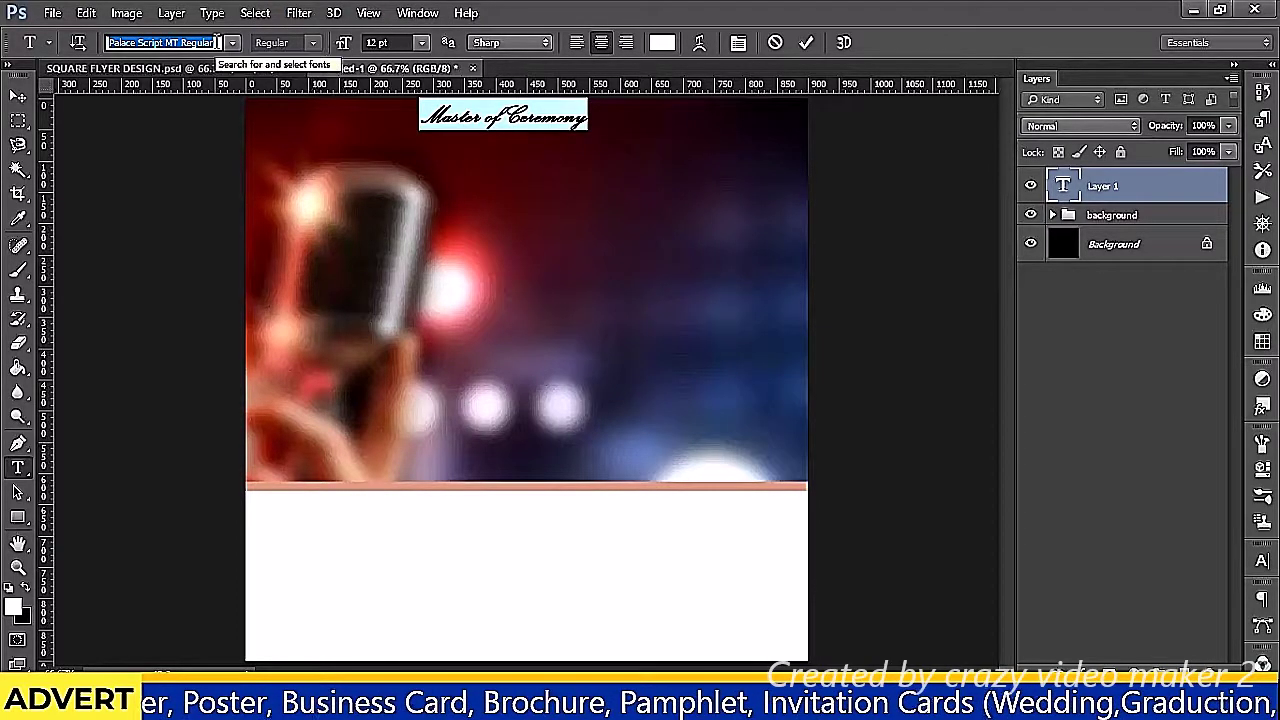
pyautogui.write('c')
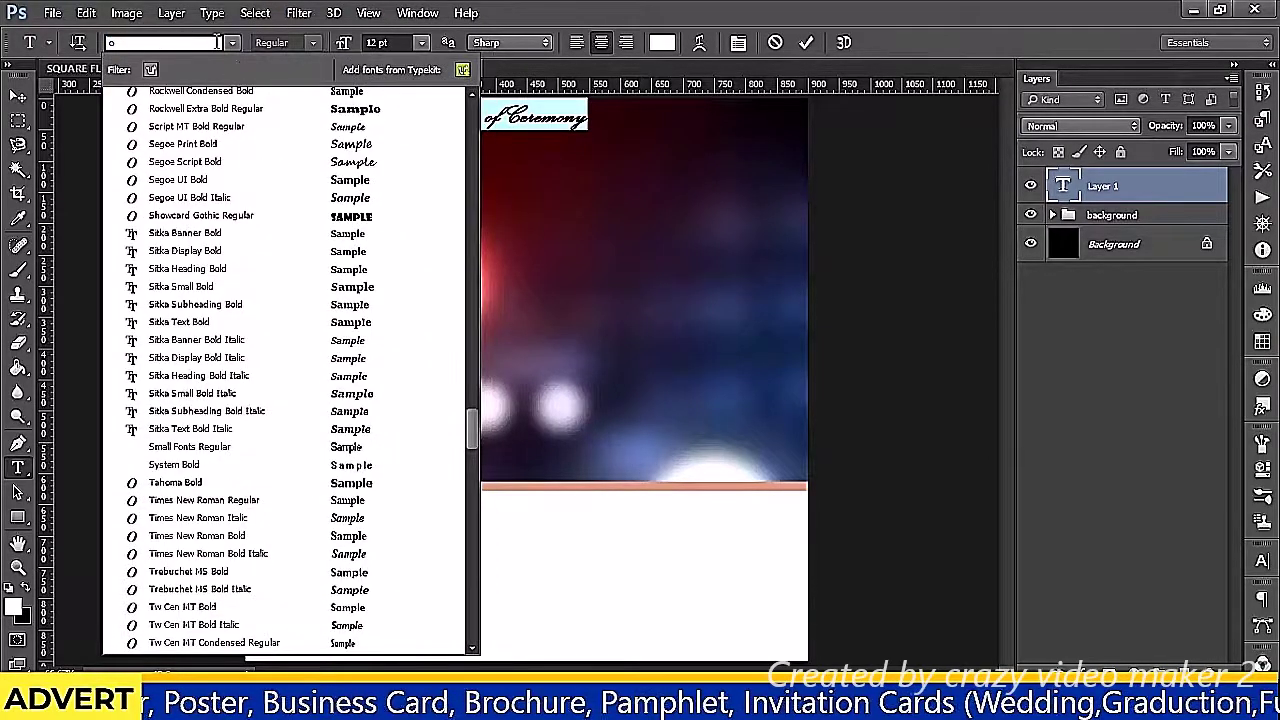
pyautogui.write('r')
pyautogui.write('o')
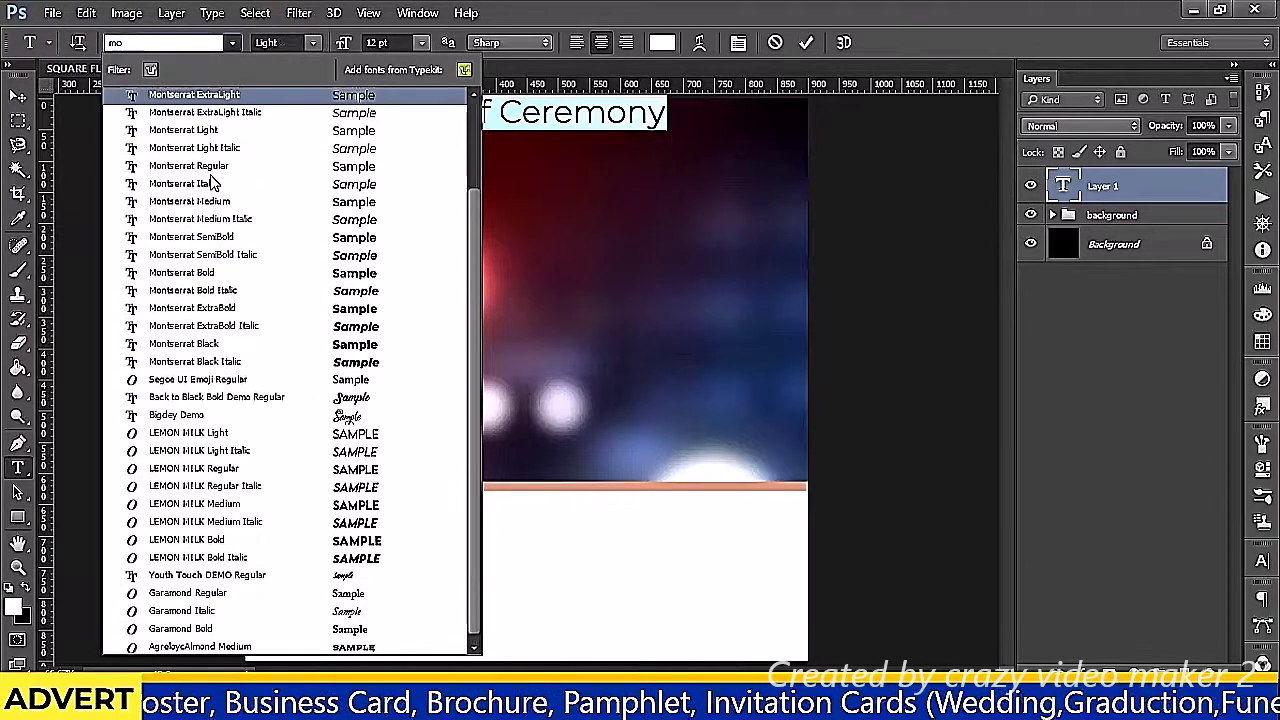
pyautogui.click(214, 273)
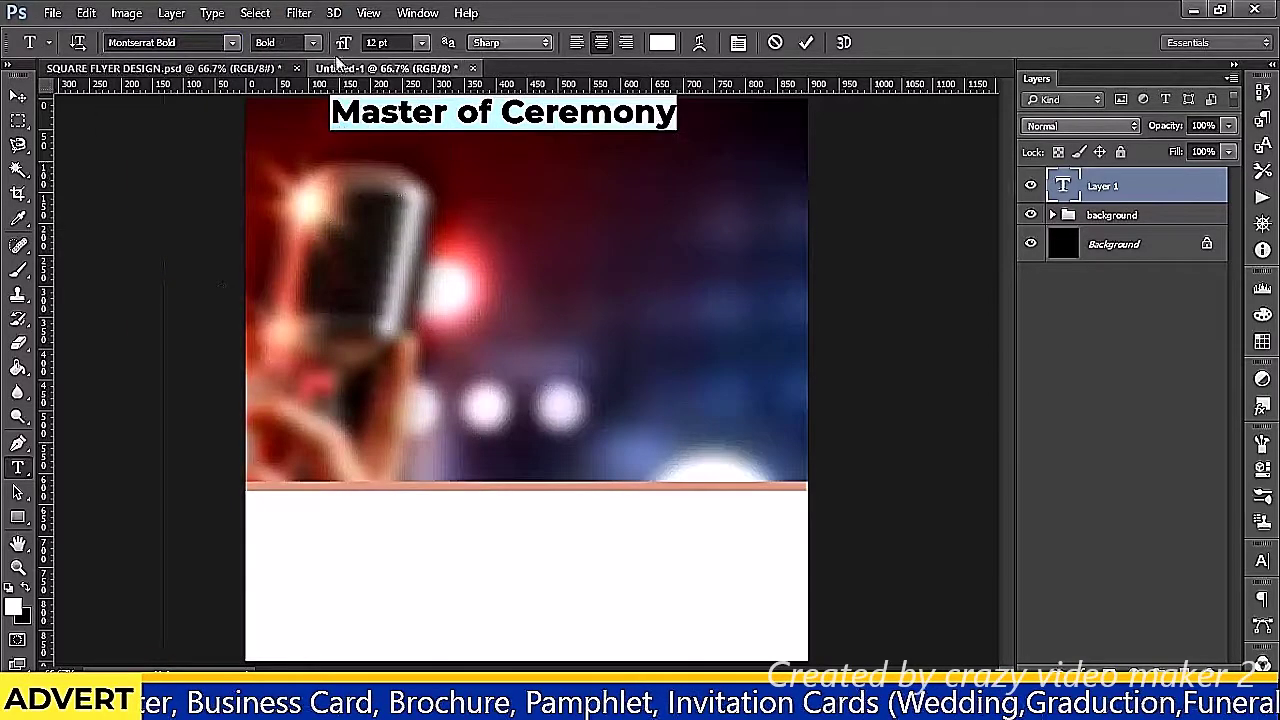
pyautogui.click(806, 42)
pyautogui.hotkey('ctrl', 'a')
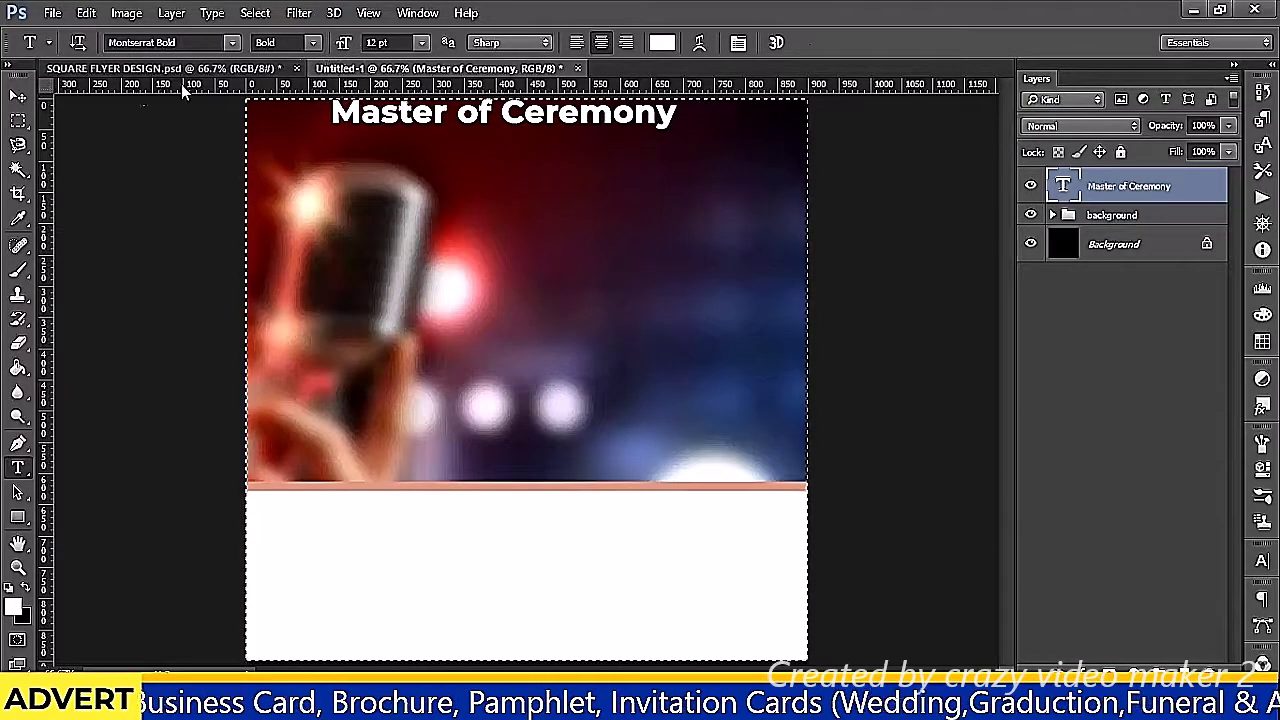
# Centre the title horizontally on the canvas and clear the selection
pyautogui.click(17, 95)
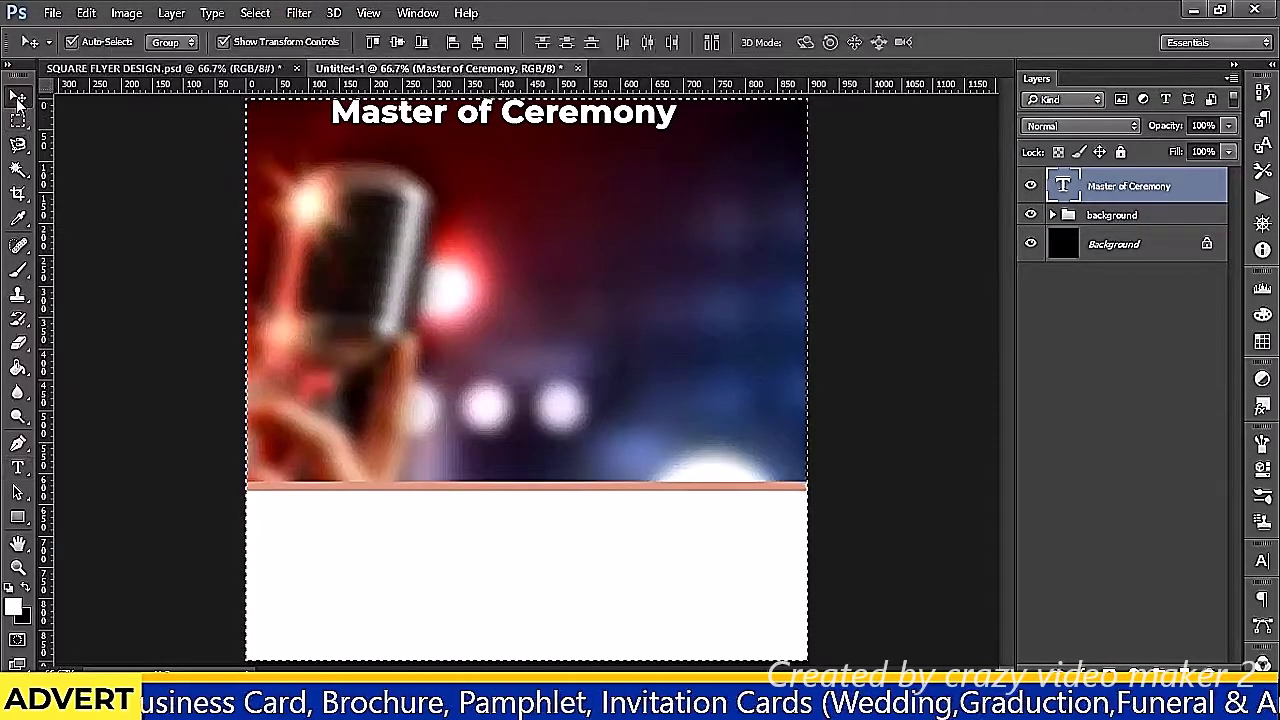
pyautogui.click(478, 42)
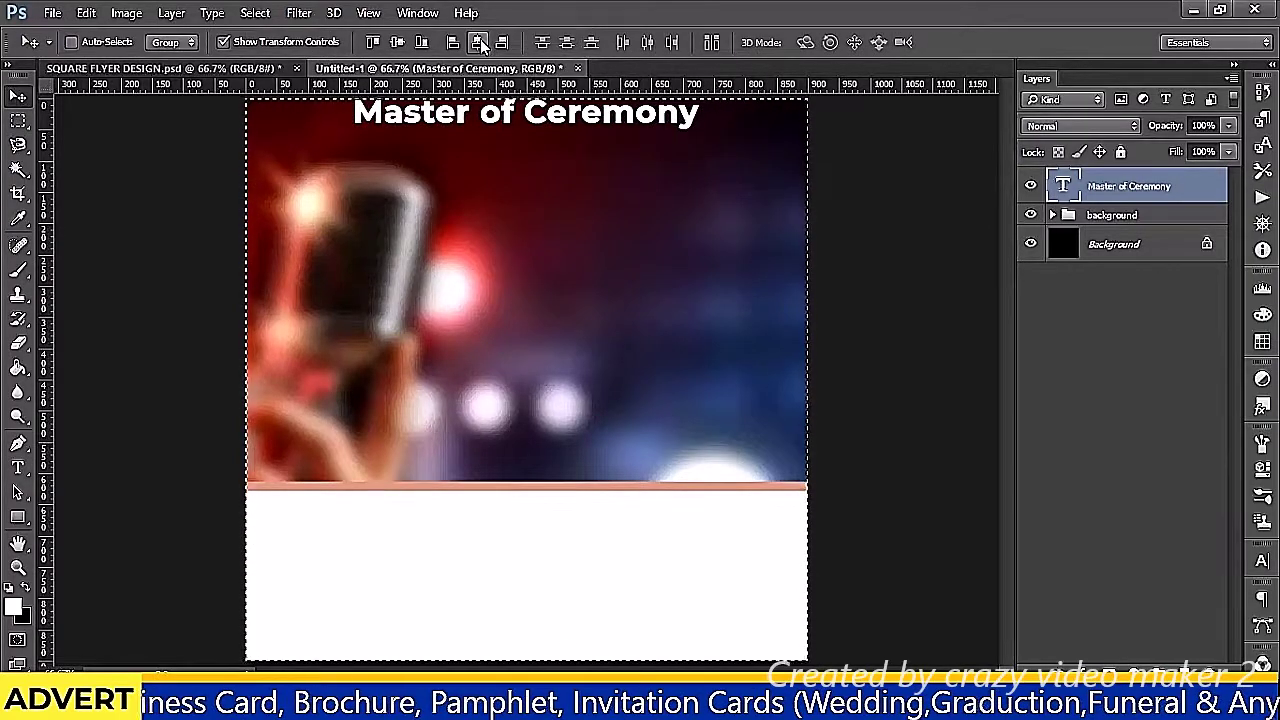
pyautogui.hotkey('ctrl', 's')
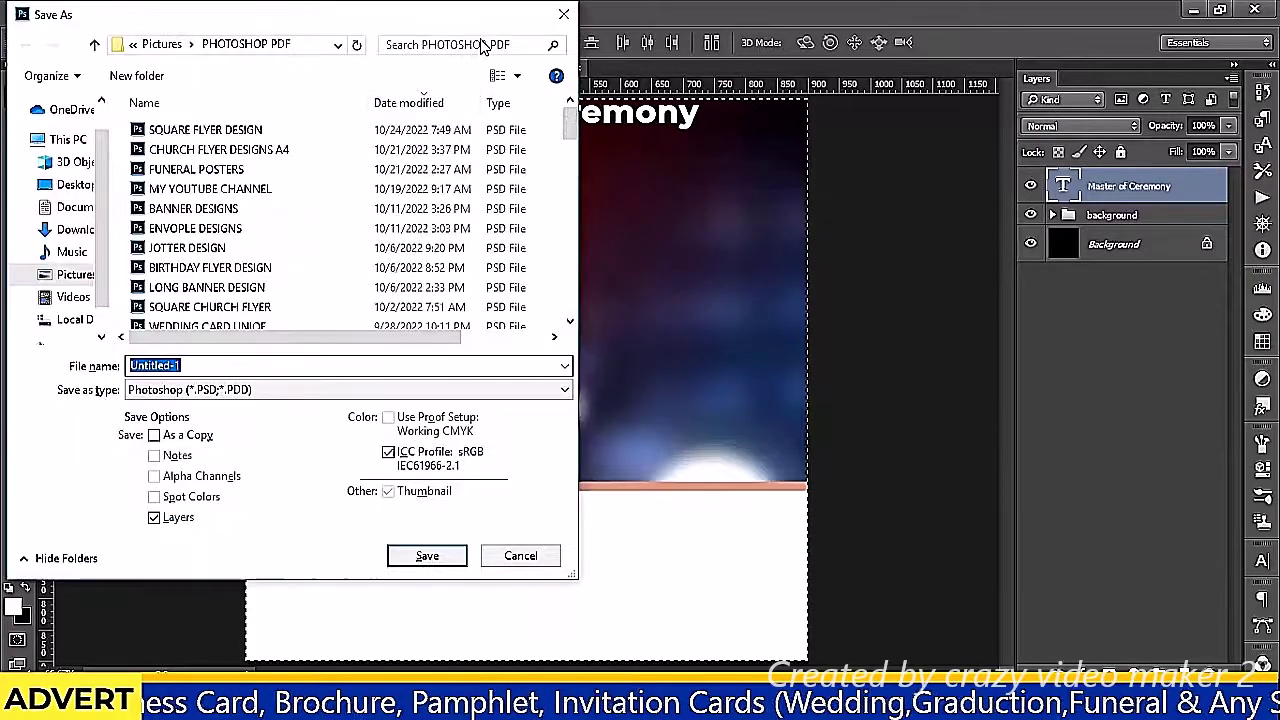
pyautogui.click(563, 13)
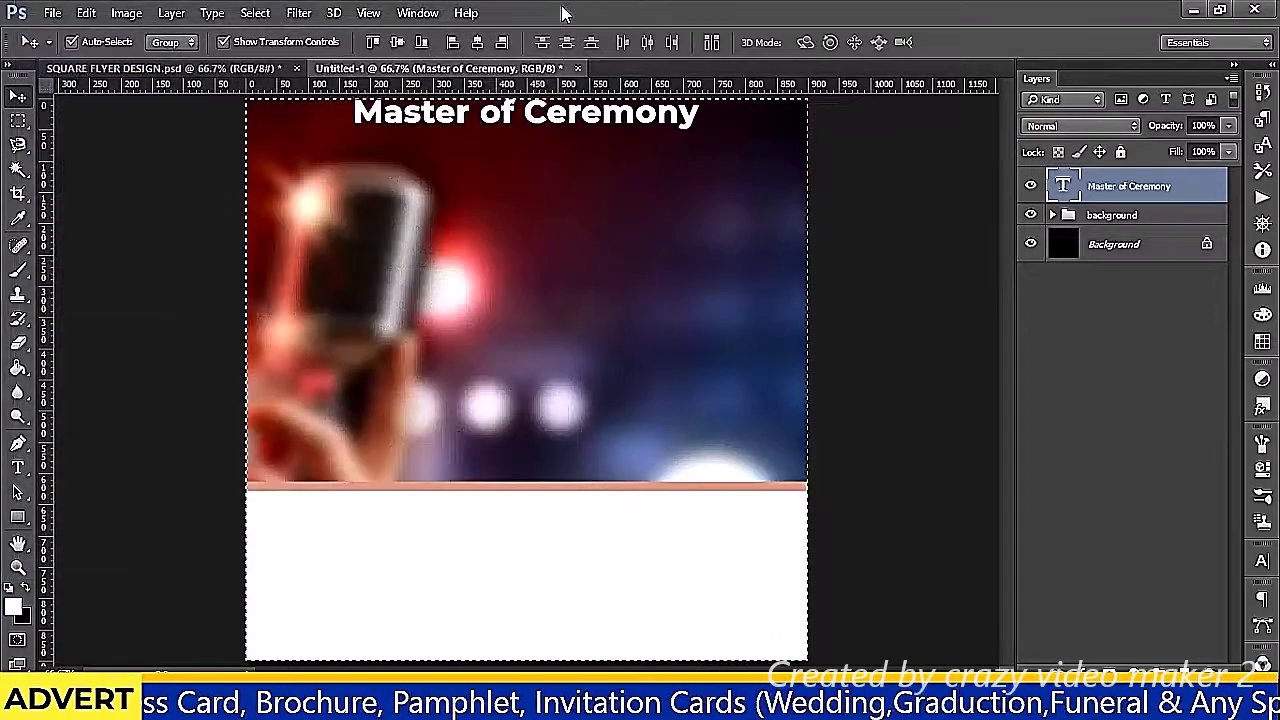
pyautogui.hotkey('ctrl', 'd')
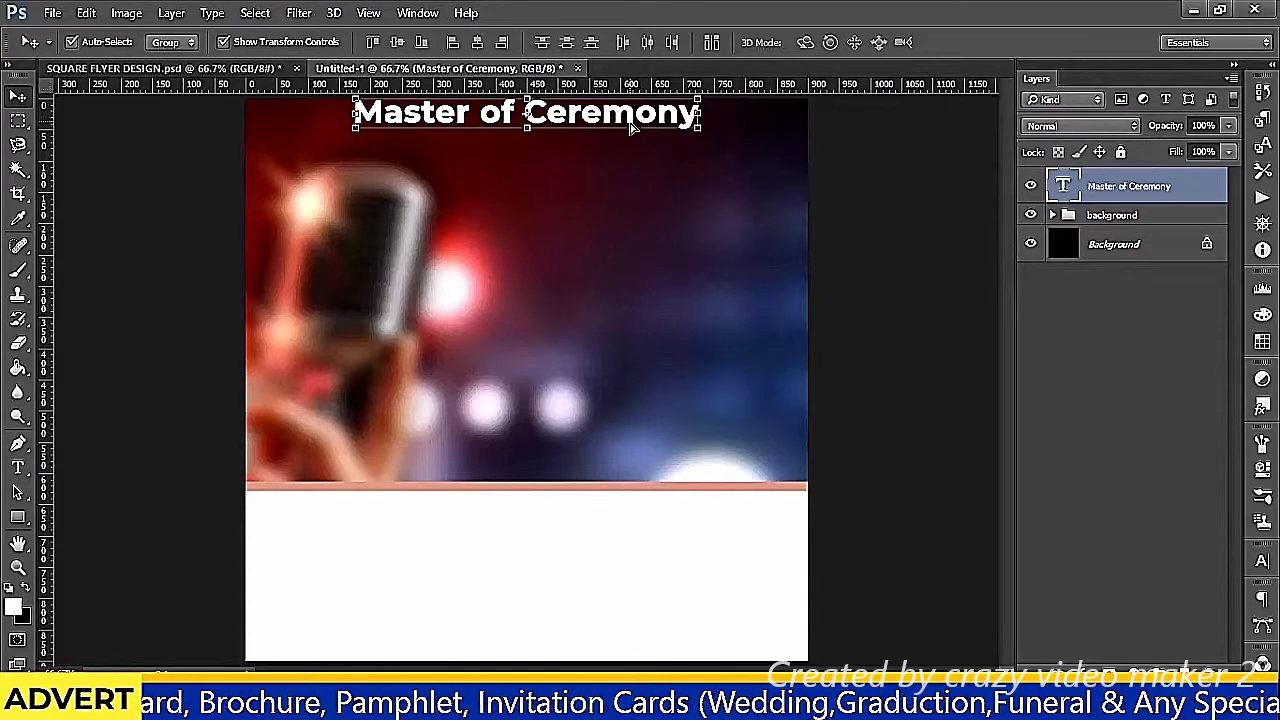
# Nudge the title down slightly and enlarge it to about 128%
pyautogui.moveTo(631, 127); pyautogui.dragTo(631, 131)
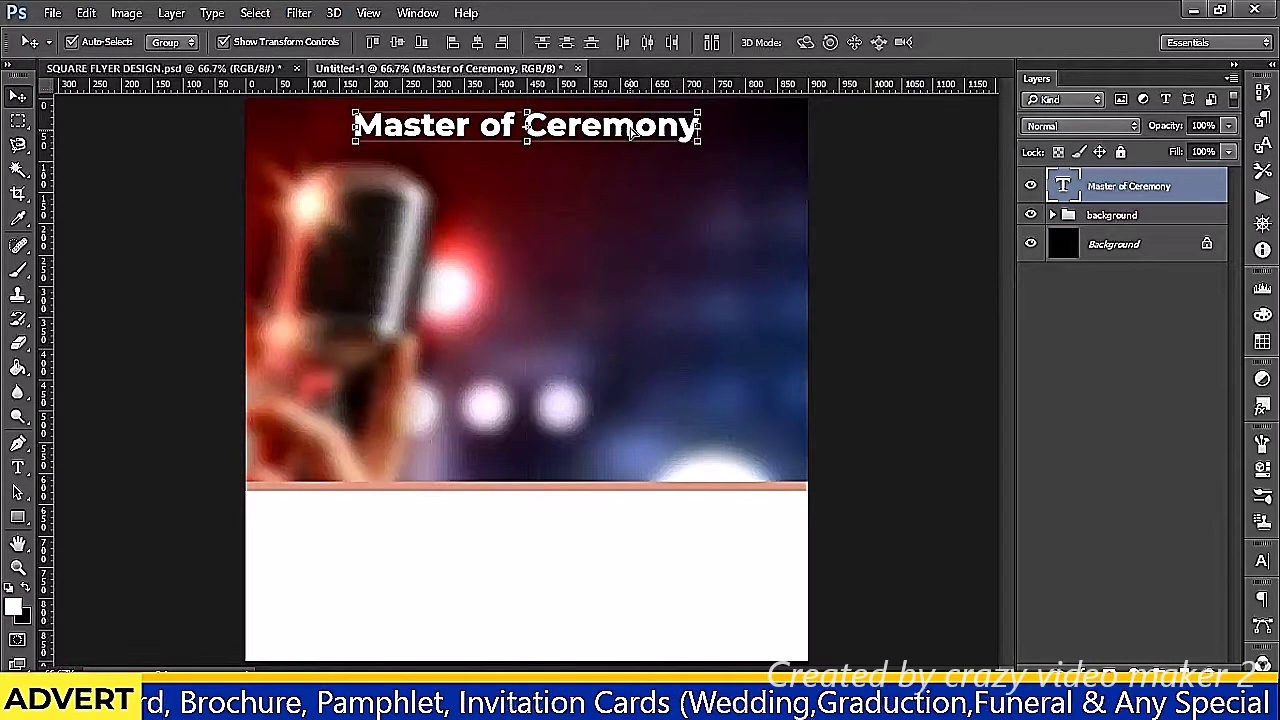
pyautogui.click(698, 143)
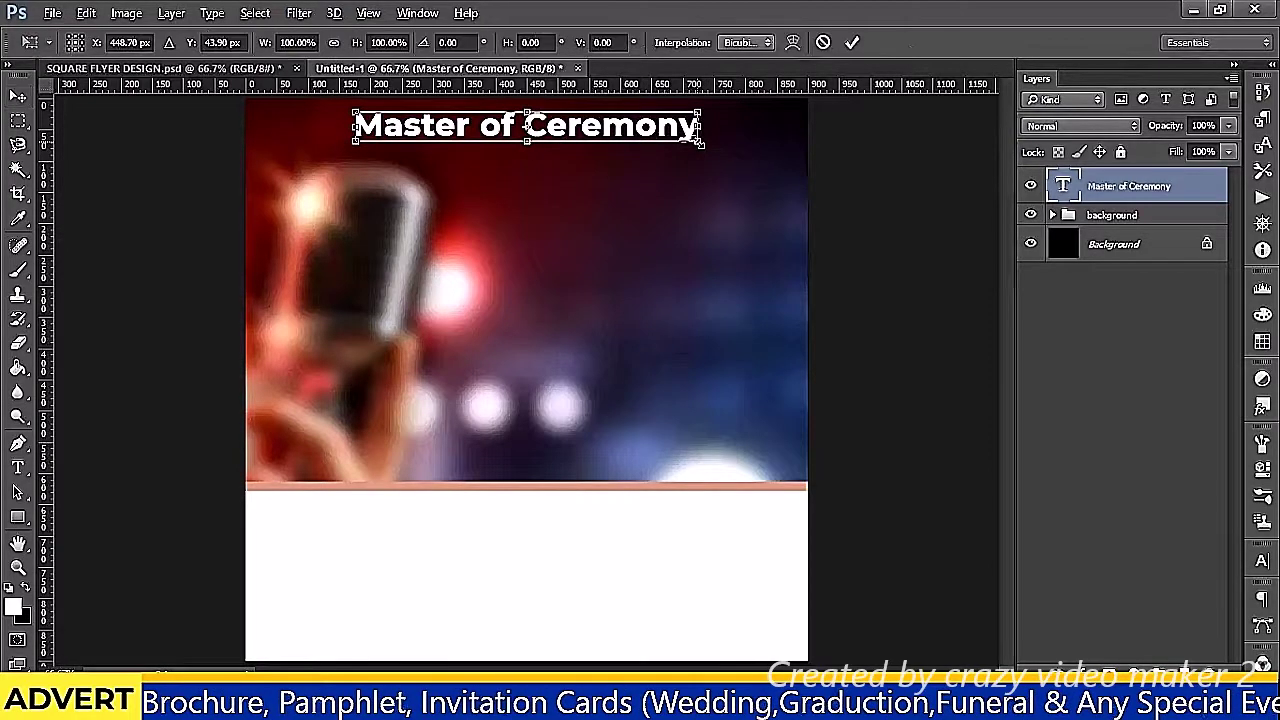
pyautogui.moveTo(703, 146)
pyautogui.mouseDown()
pyautogui.moveTo(745, 160)
pyautogui.moveTo(675, 143)
pyautogui.mouseUp()
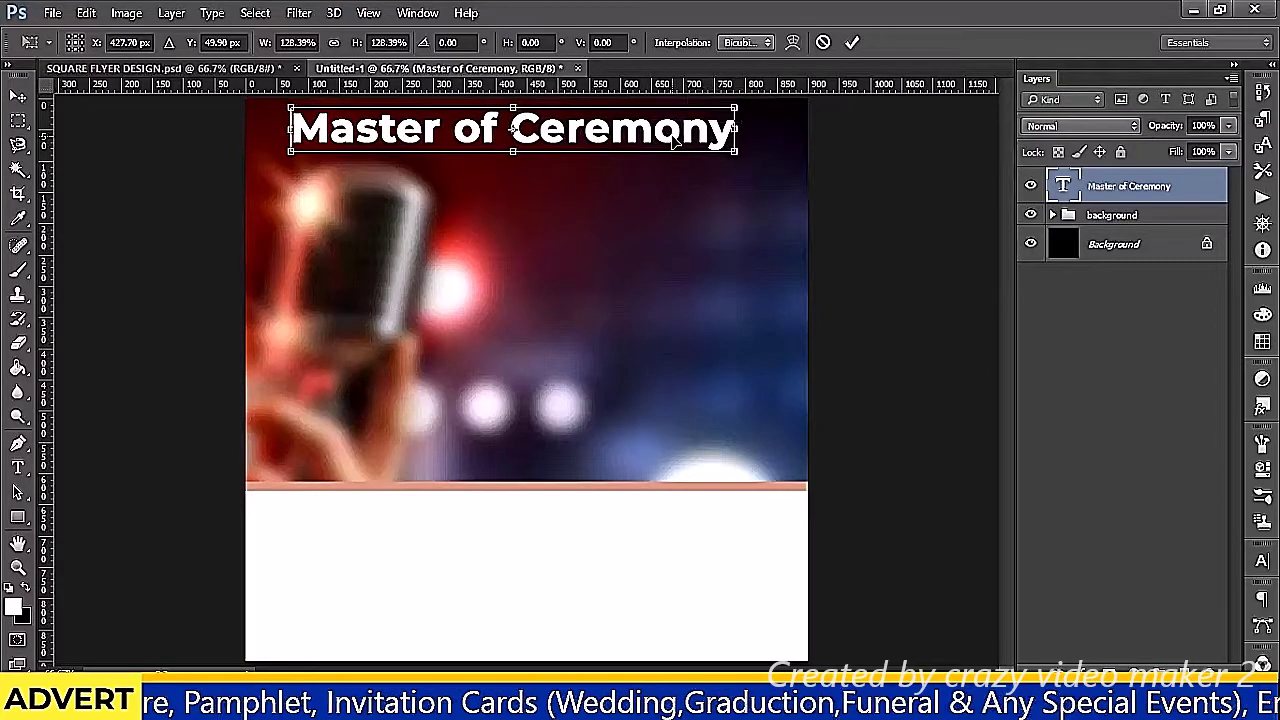
pyautogui.click(852, 42)
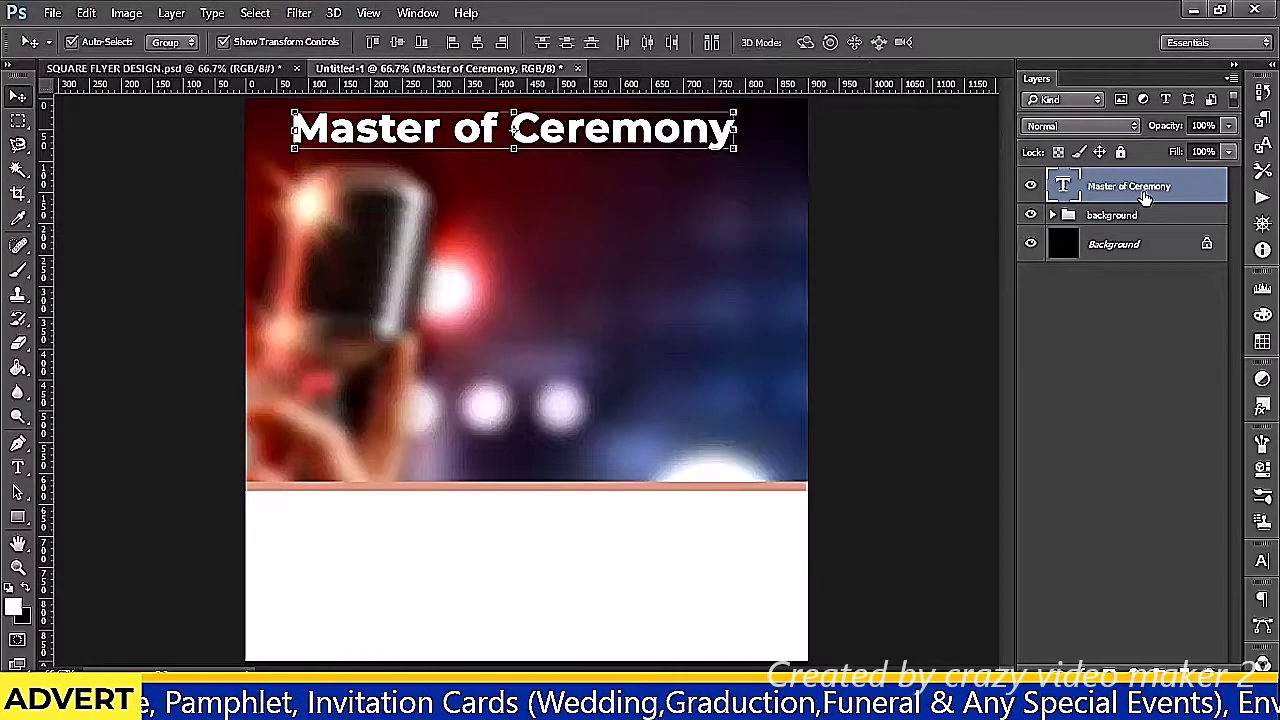
# Add a Gradient Overlay layer style to the Master of Ceremony title
pyautogui.rightClick(1145, 196)
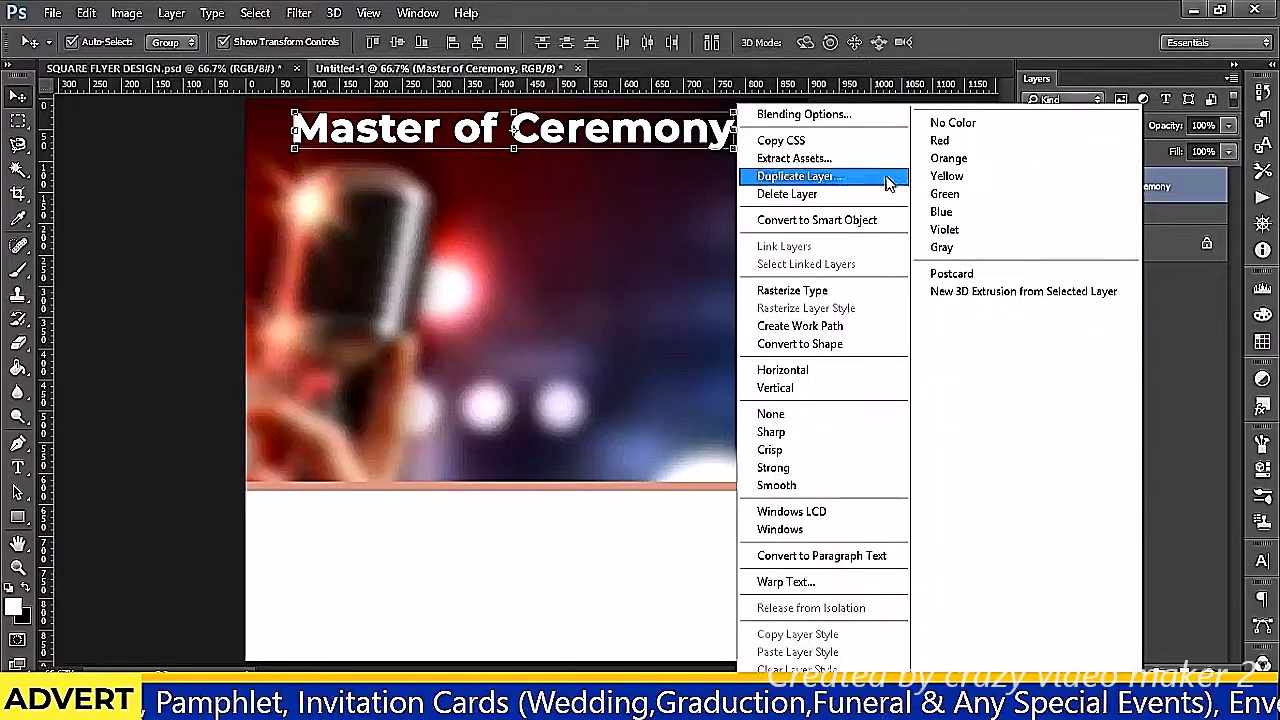
pyautogui.click(856, 116)
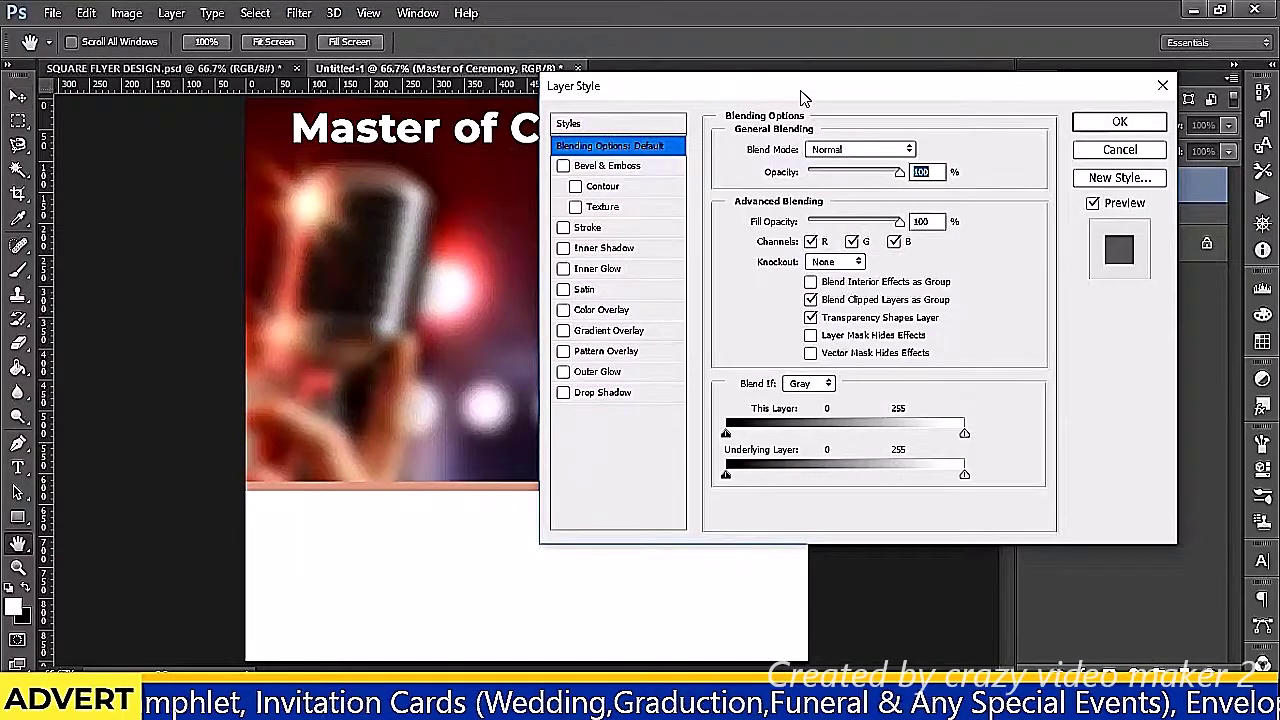
pyautogui.moveTo(800, 97); pyautogui.dragTo(879, 213)
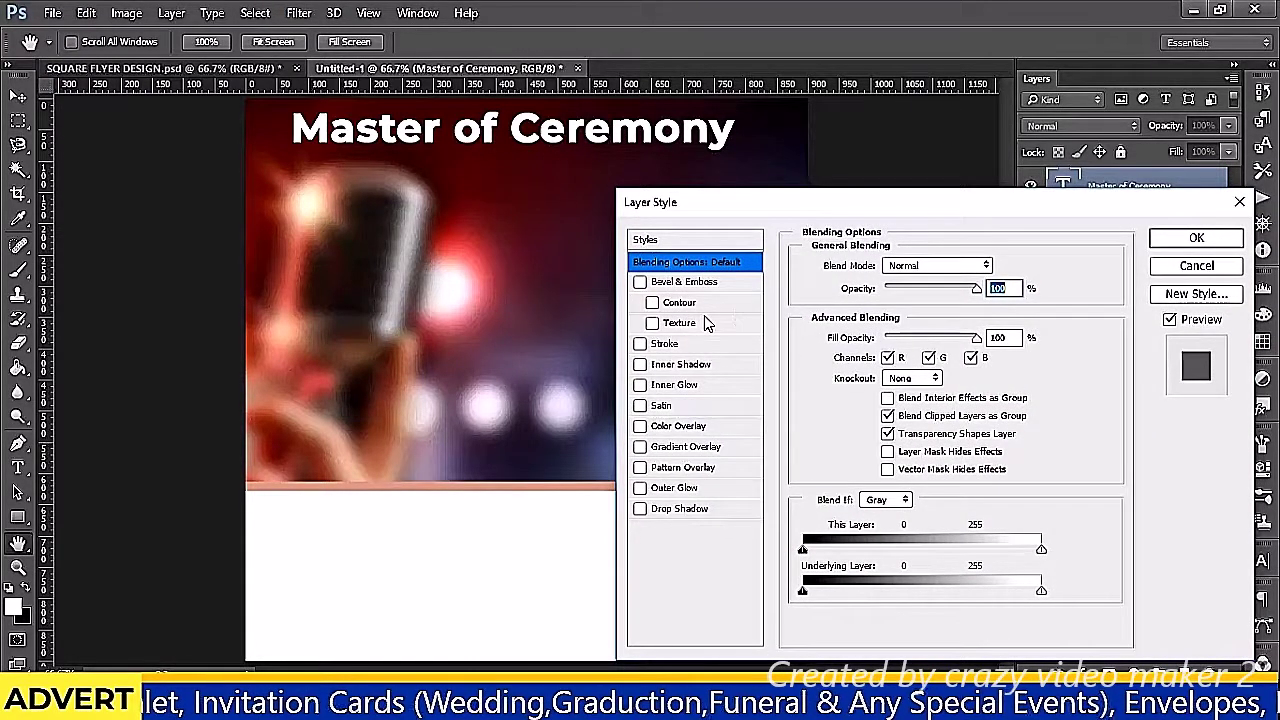
pyautogui.click(705, 448)
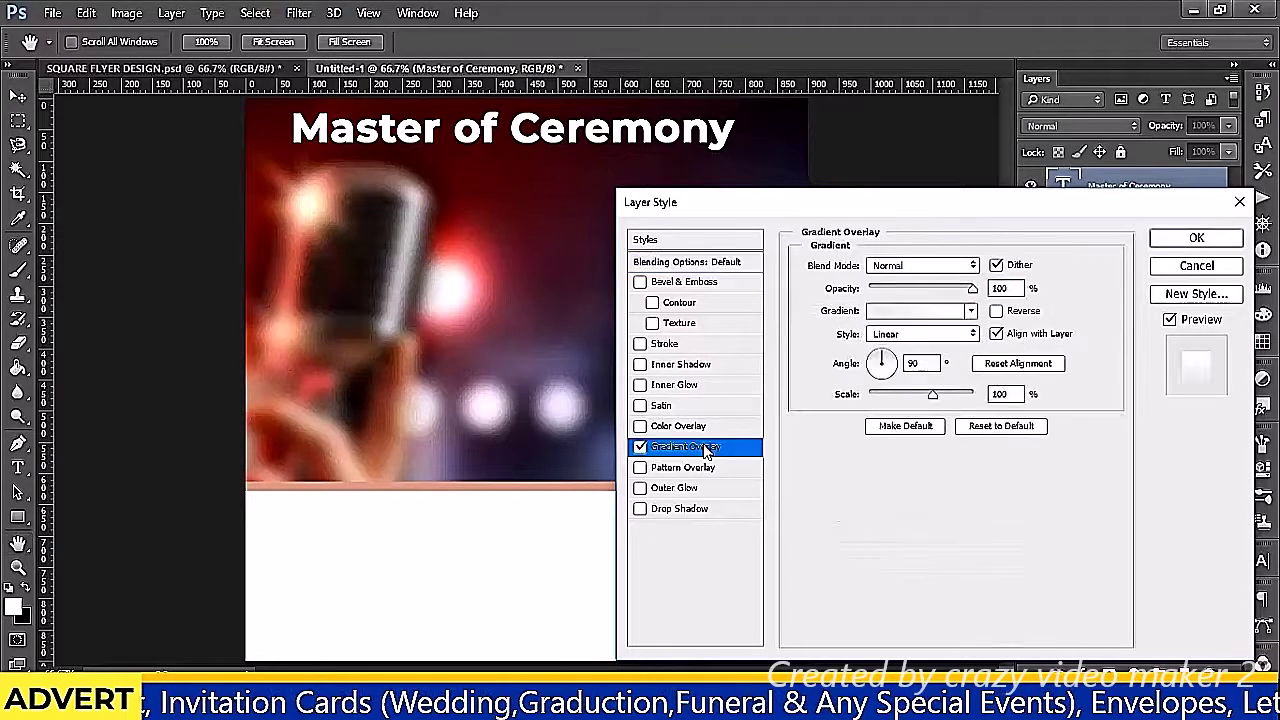
# Set the overlay to a gold gradient from pale yellow F5EEAB to C1AC50
pyautogui.click(910, 311)
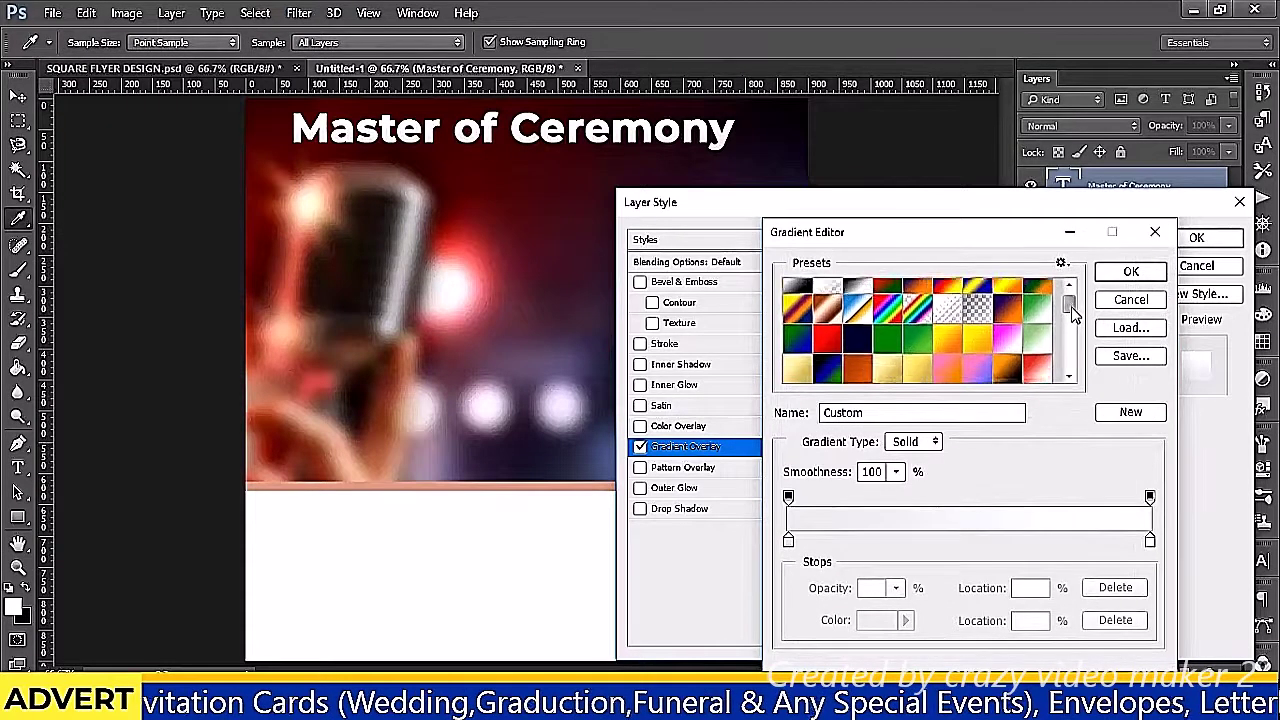
pyautogui.moveTo(1070, 308); pyautogui.dragTo(1070, 320)
pyautogui.click(792, 333)
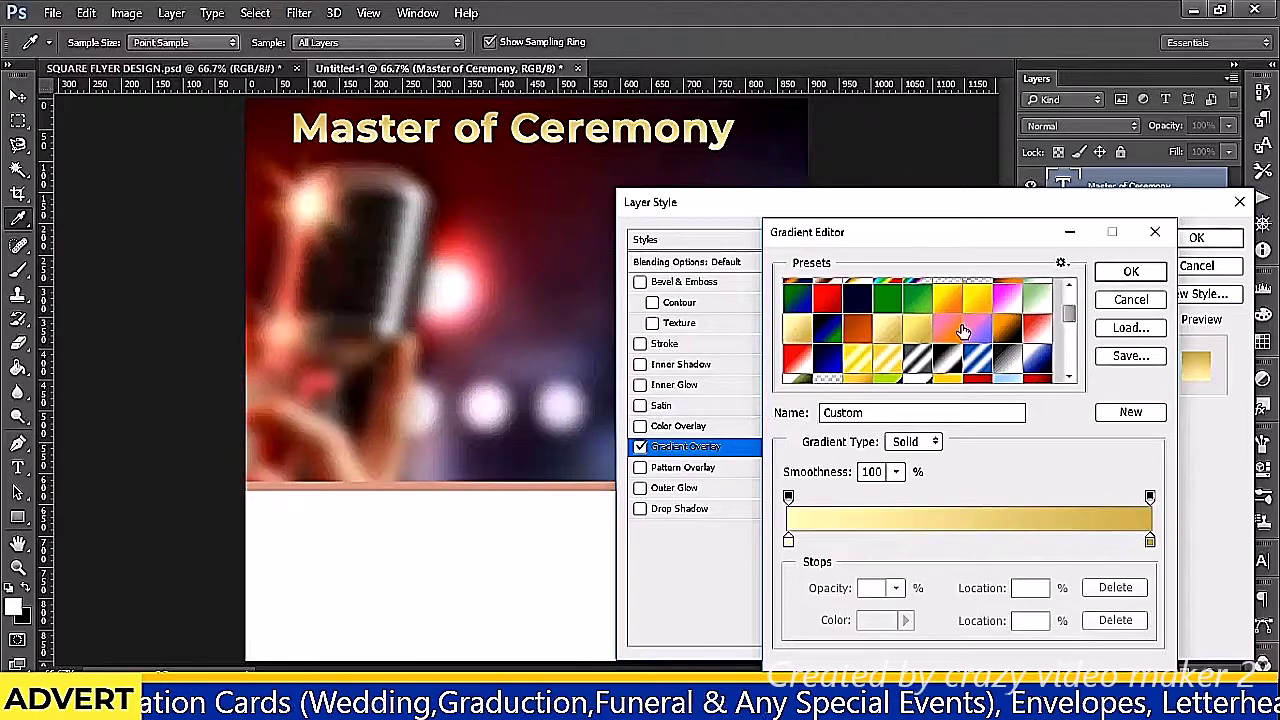
pyautogui.doubleClick(1151, 543)
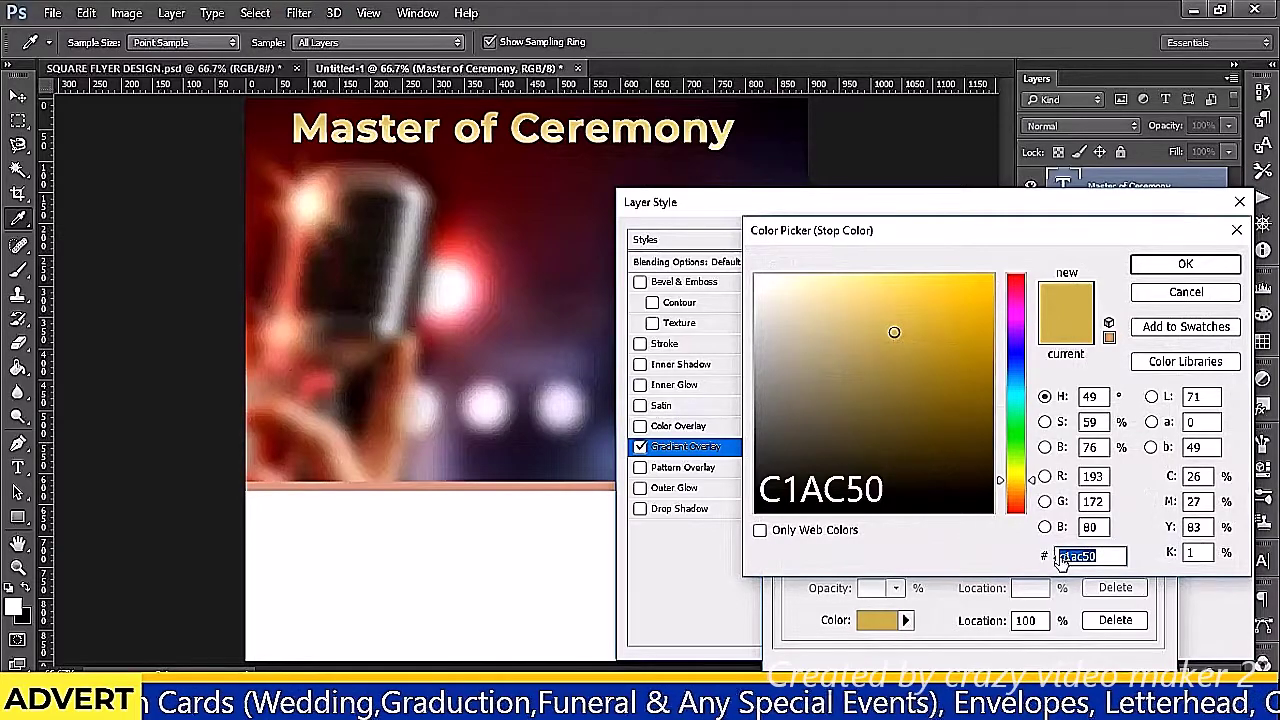
pyautogui.click(1184, 265)
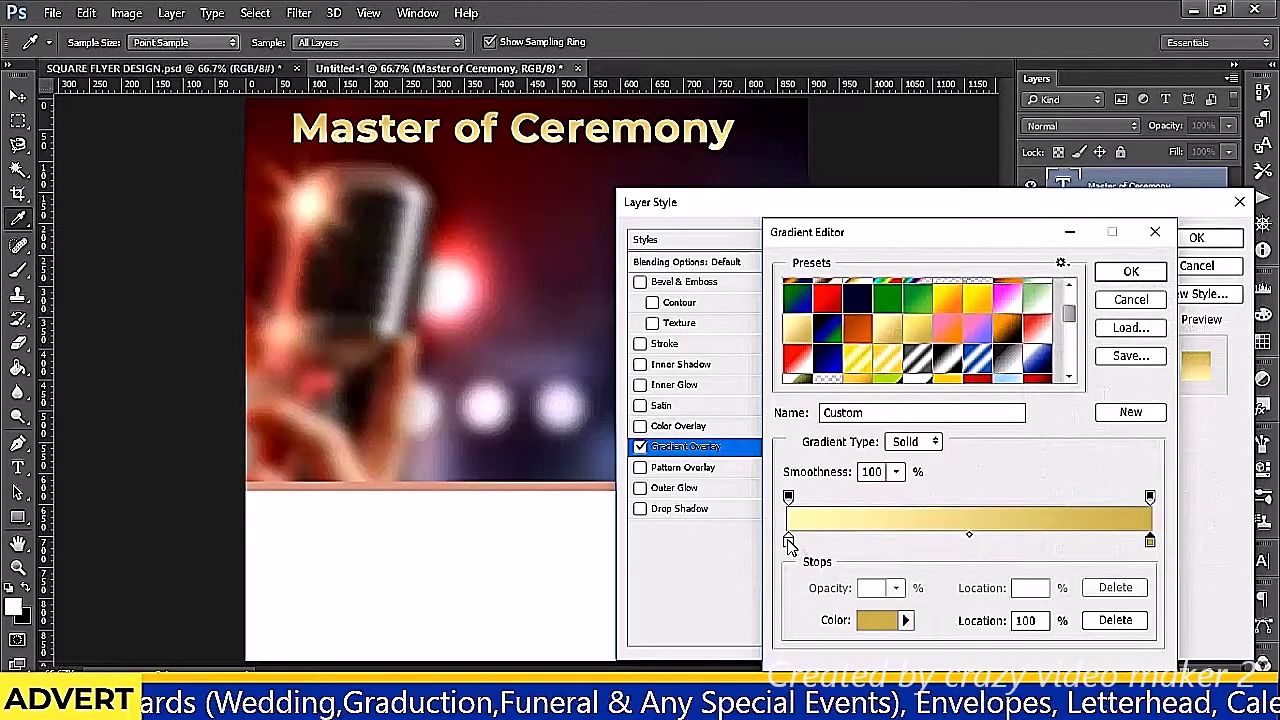
pyautogui.doubleClick(788, 541)
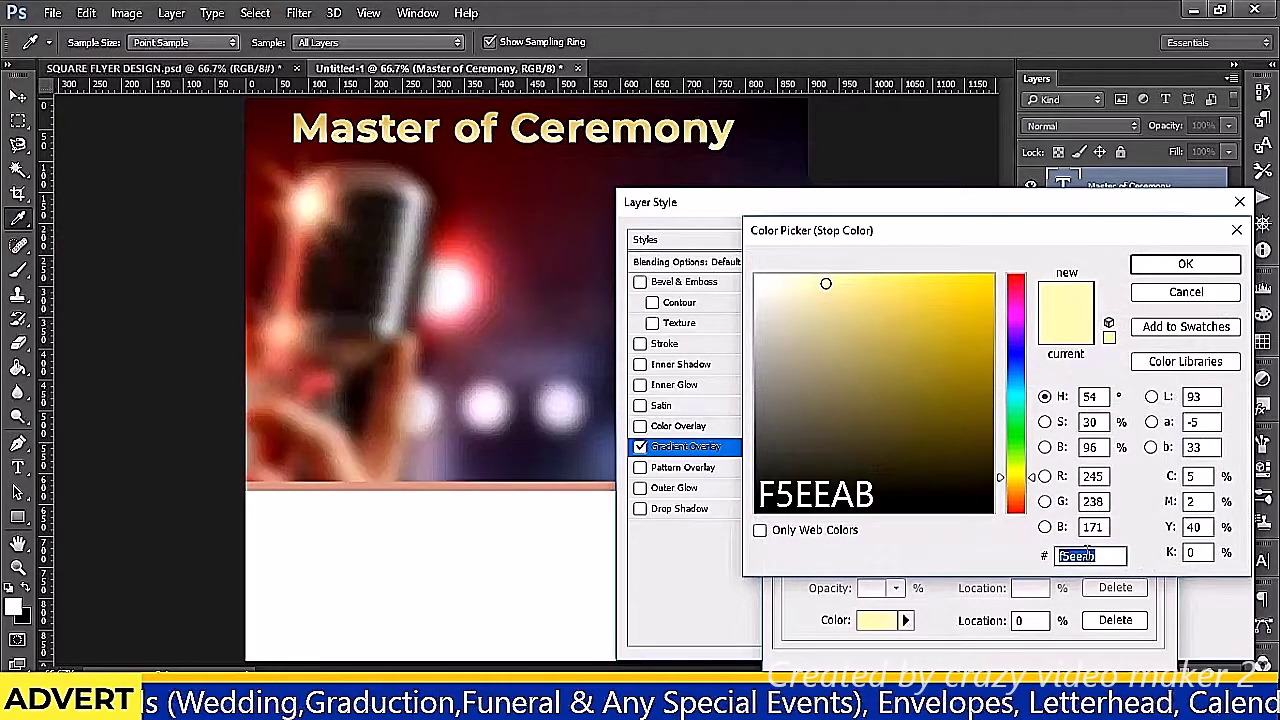
pyautogui.click(1155, 265)
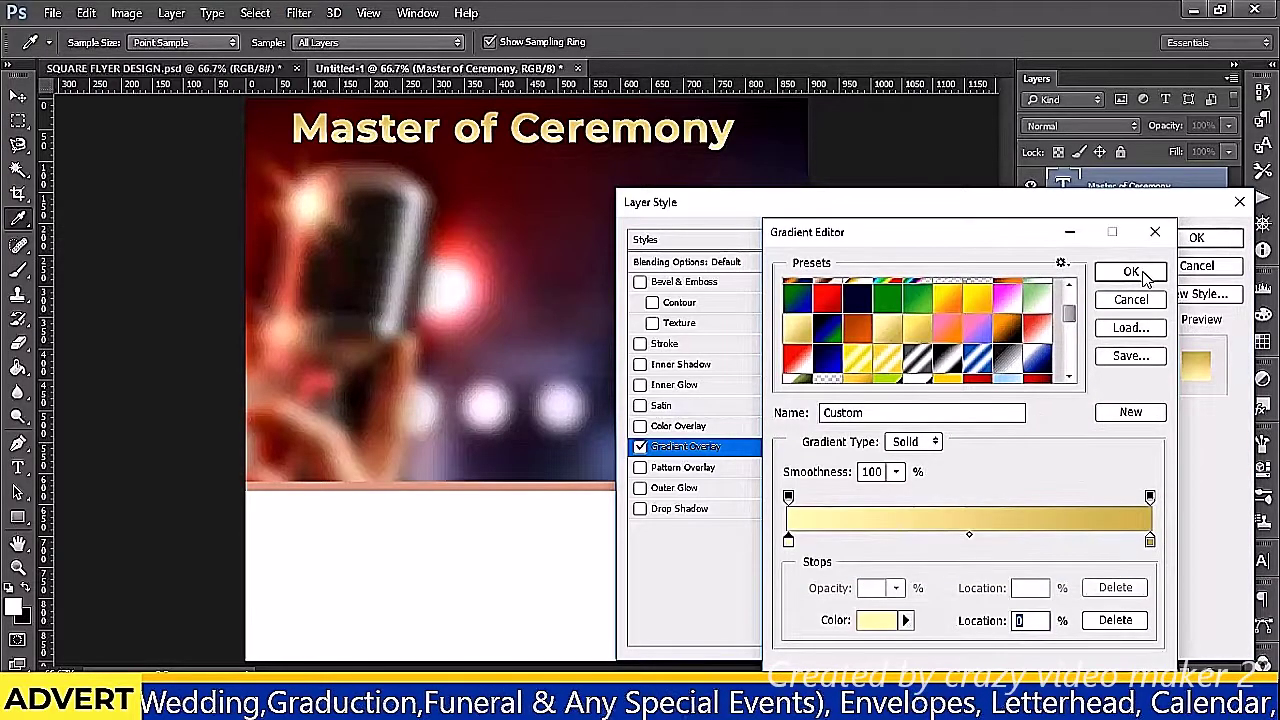
pyautogui.click(1133, 273)
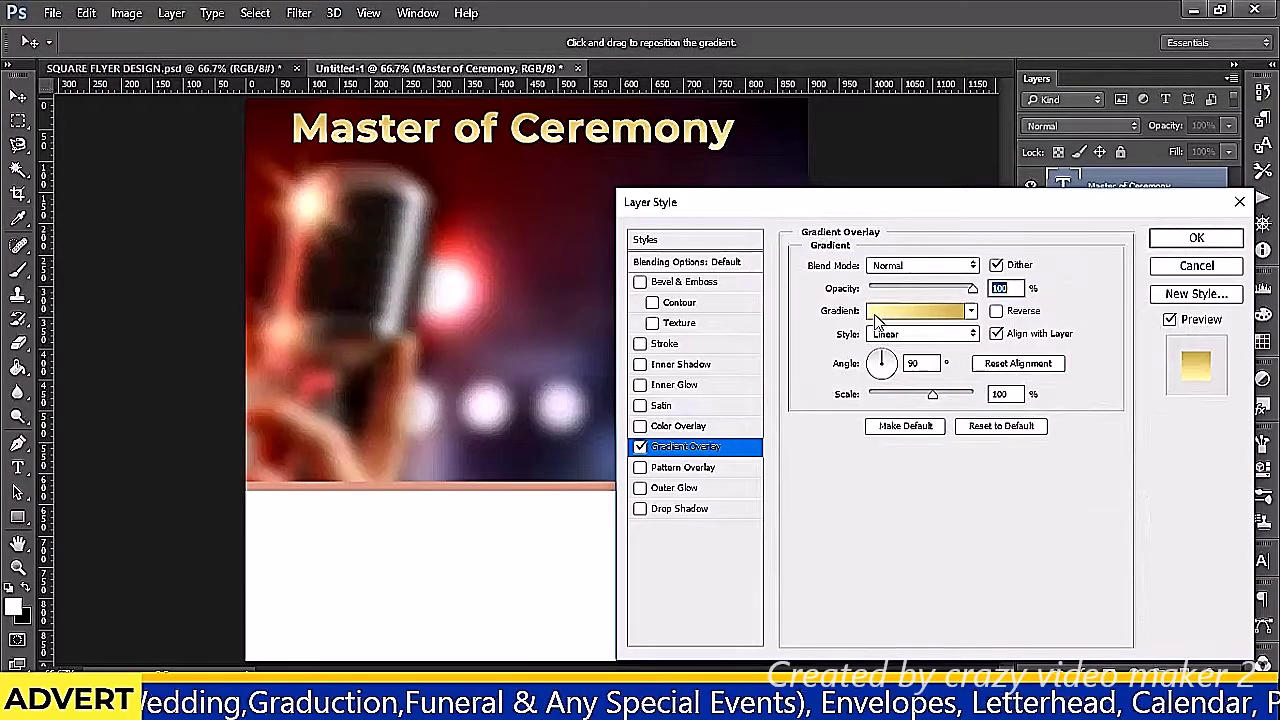
# Add Bevel & Emboss and a 35% Multiply drop shadow to the title and apply the style
pyautogui.click(690, 282)
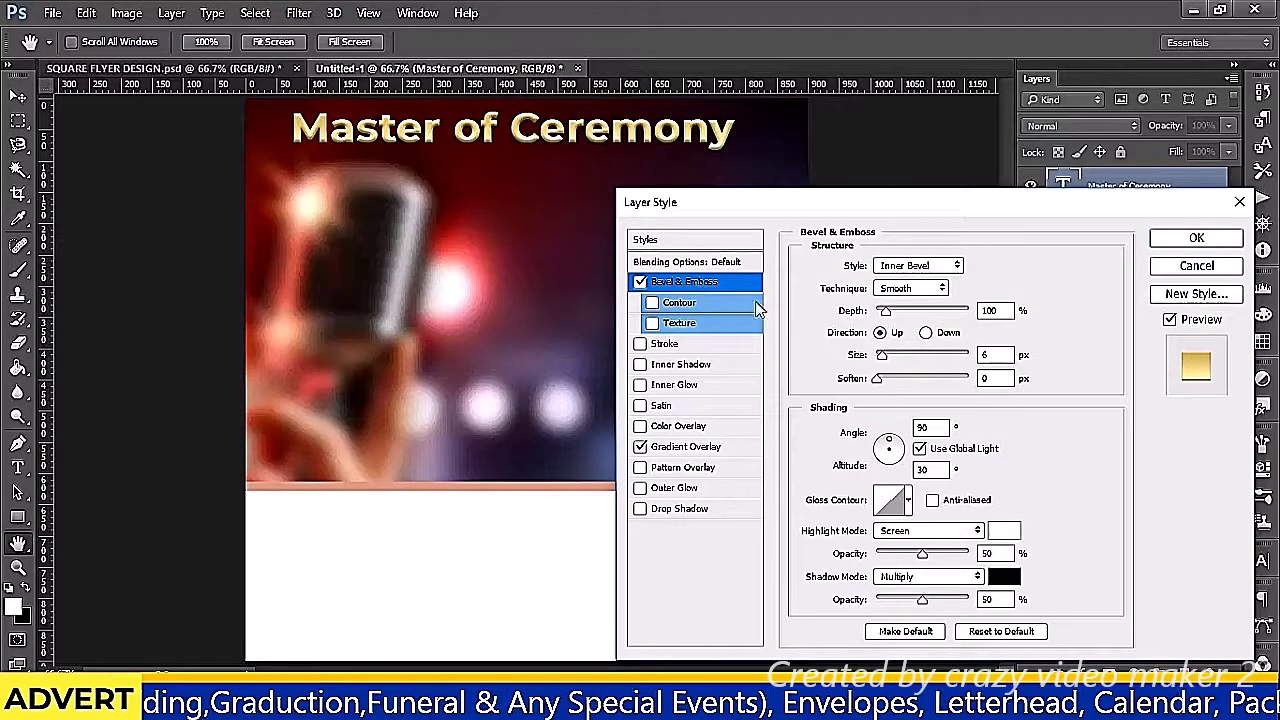
pyautogui.click(678, 511)
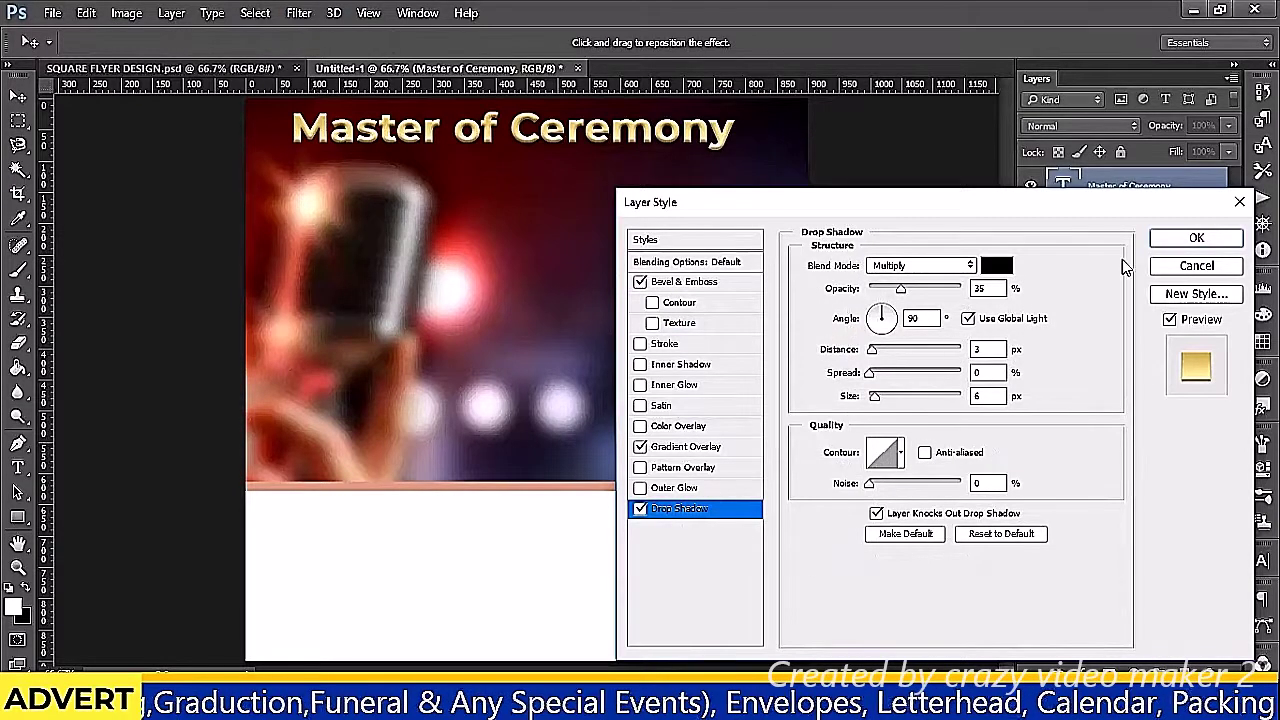
pyautogui.click(1200, 238)
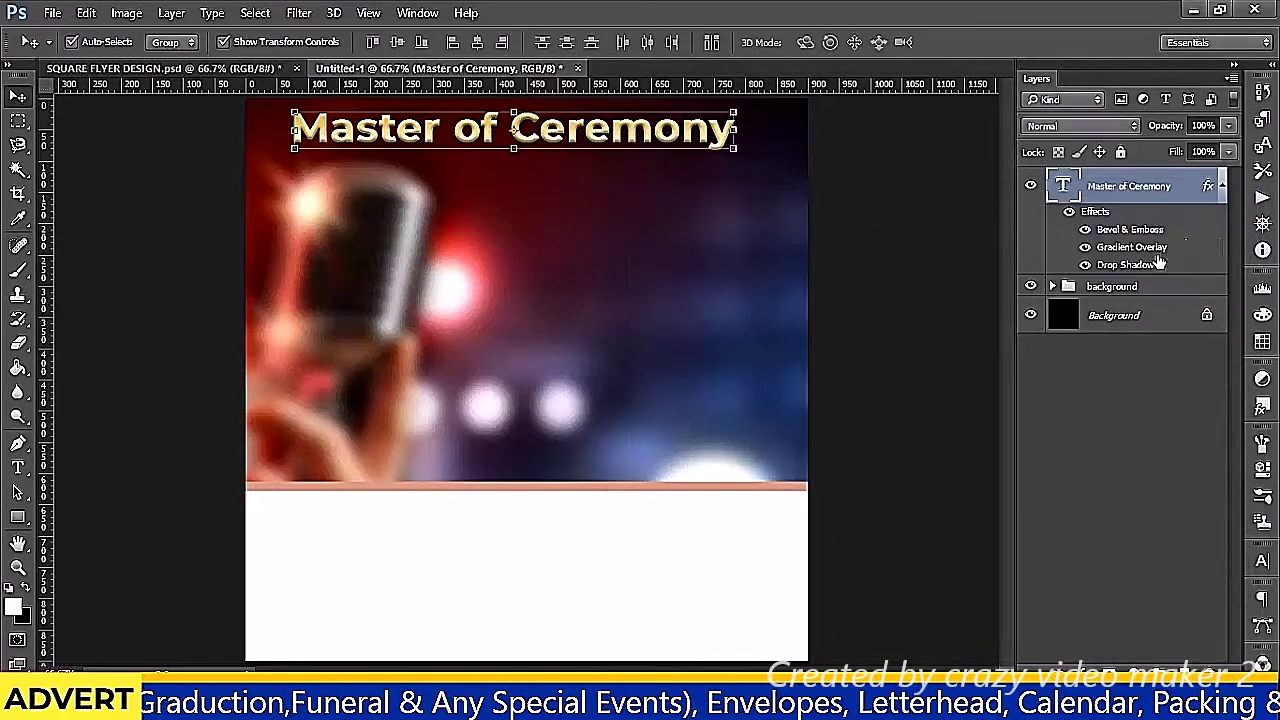
pyautogui.click(1222, 186)
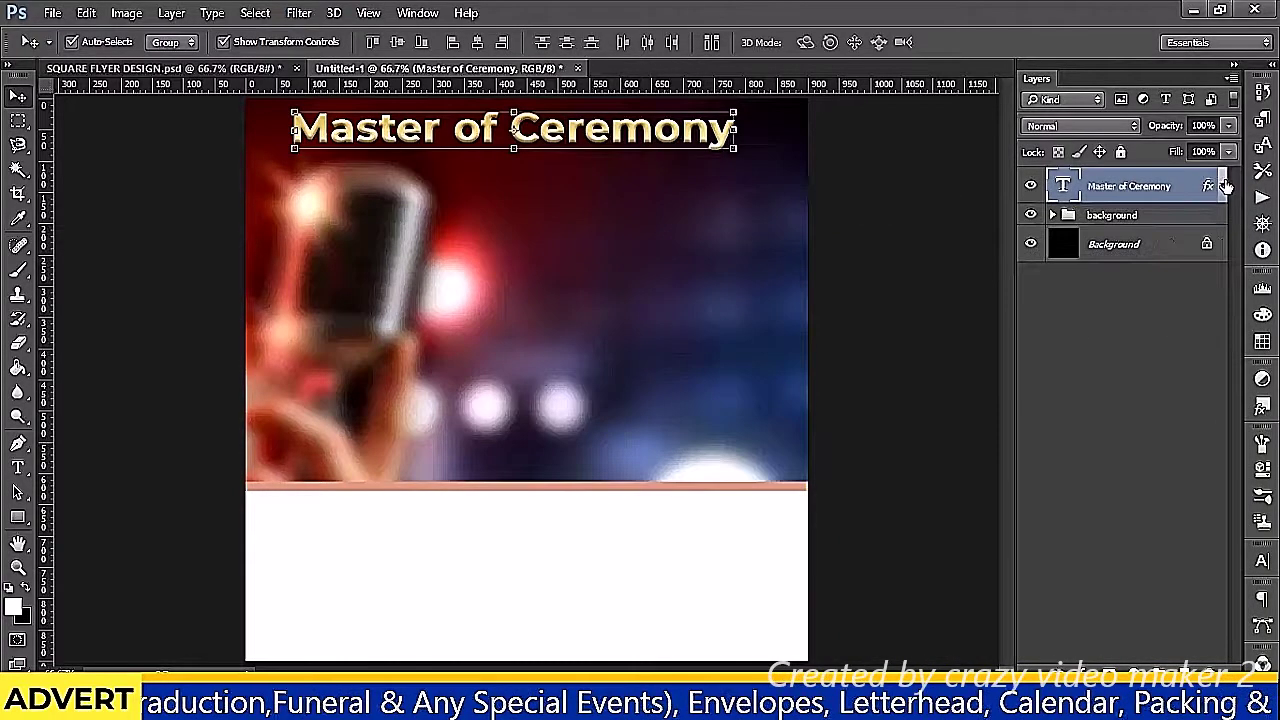
pyautogui.click(1070, 327)
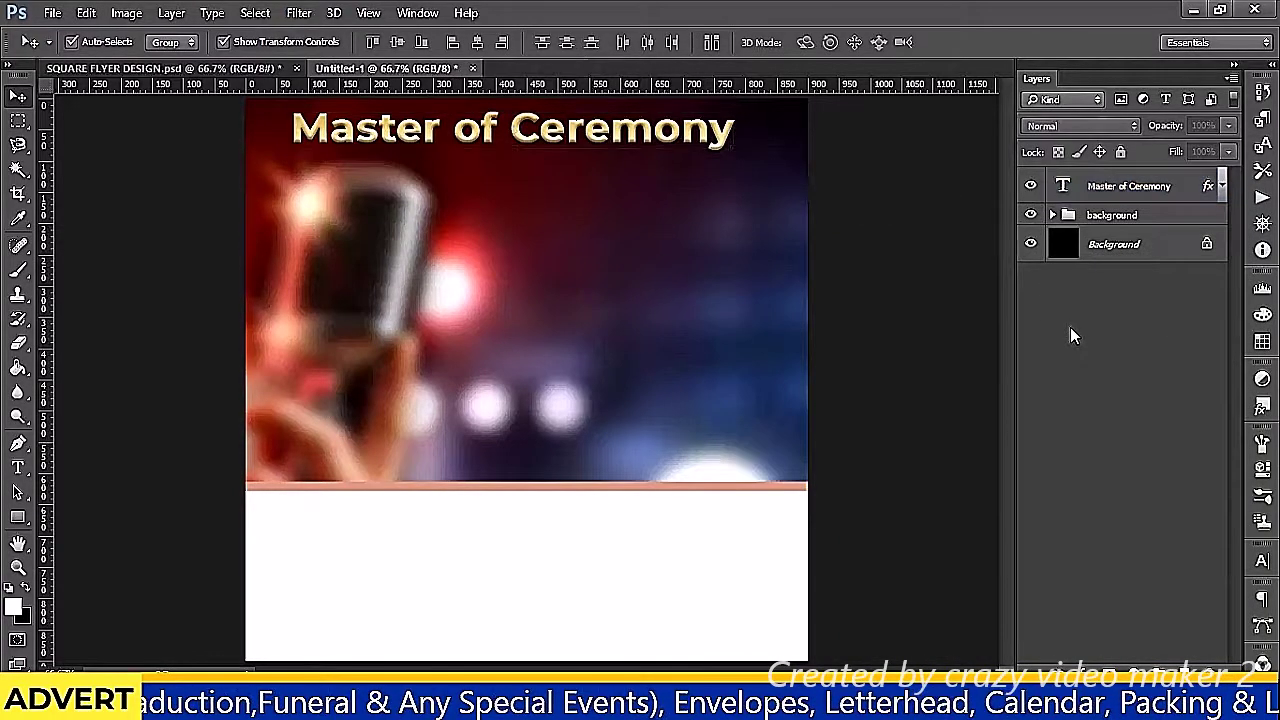
pyautogui.click(18, 467)
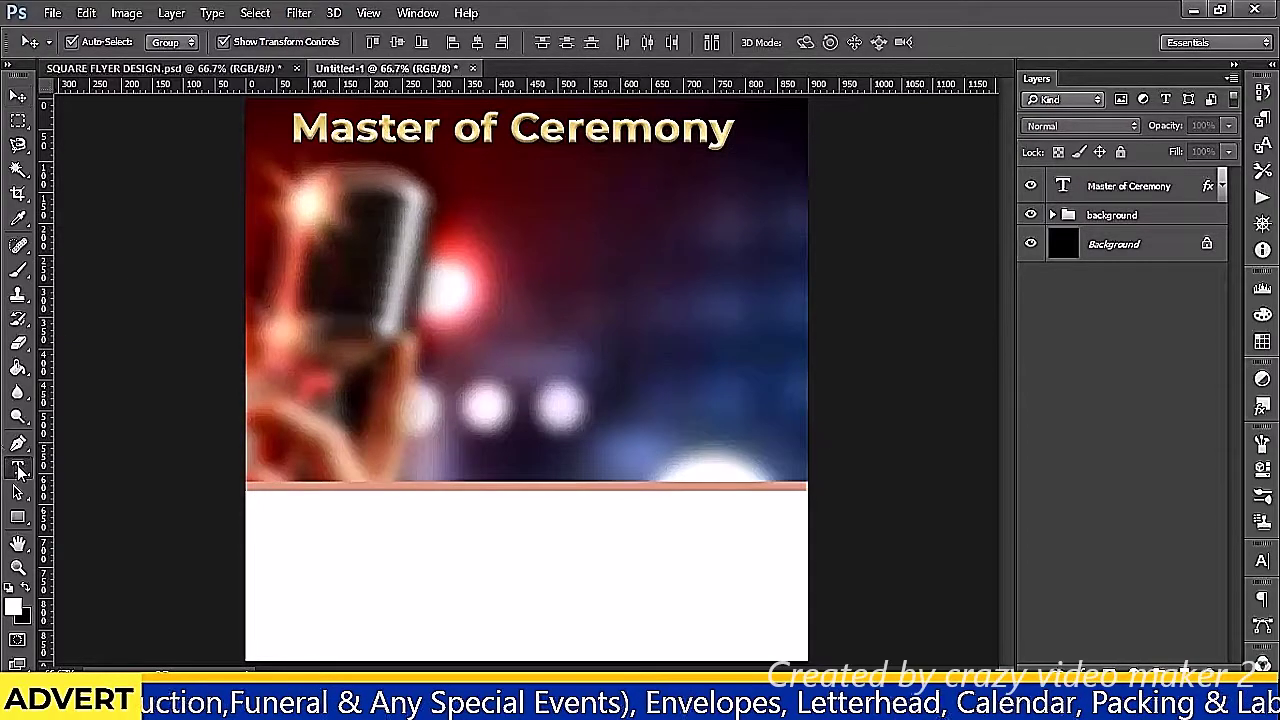
# Type 'Booking' below the title and set it in Palace Script MT Regular
pyautogui.click(633, 161)
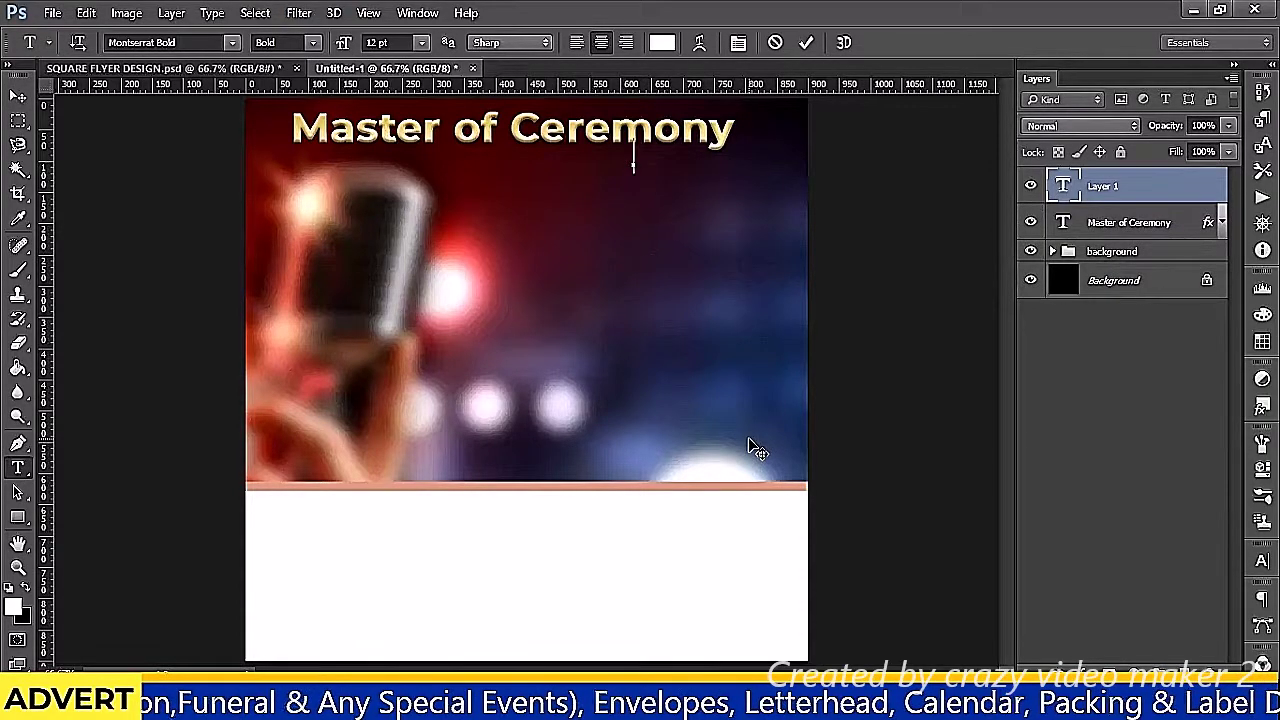
pyautogui.write('B')
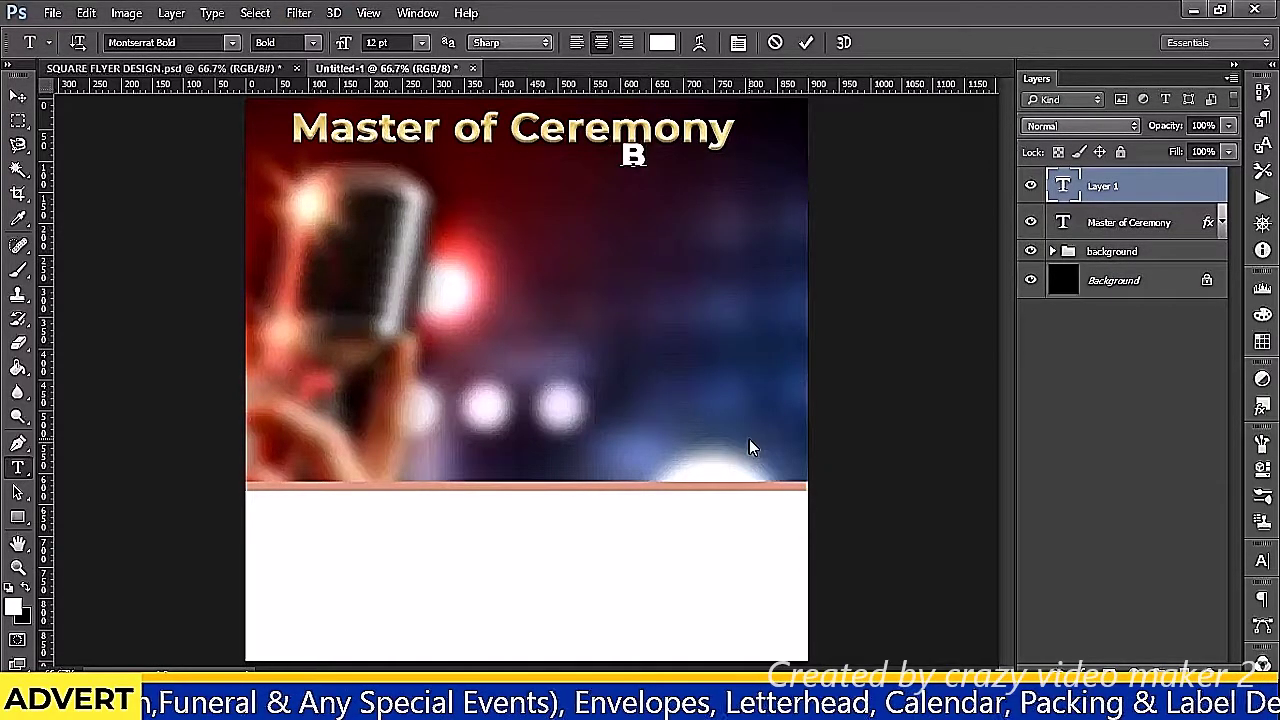
pyautogui.write('ooki')
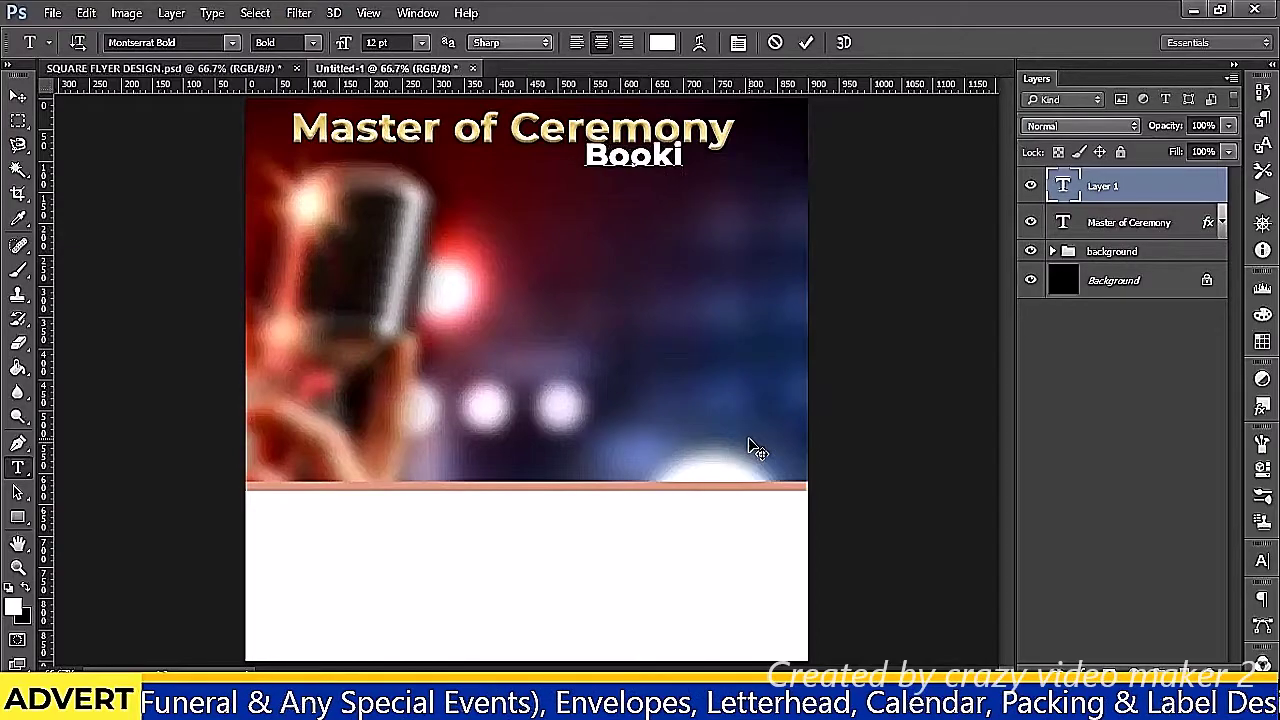
pyautogui.write('ng')
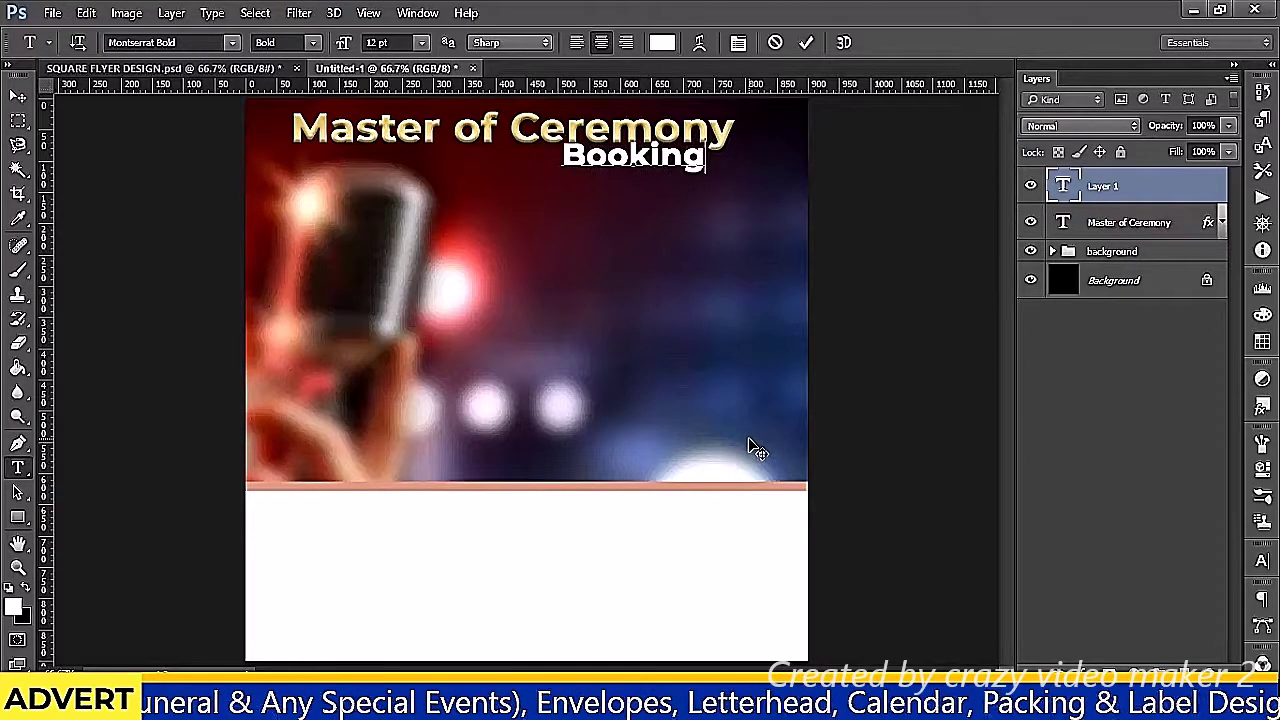
pyautogui.hotkey('ctrl', 'a')
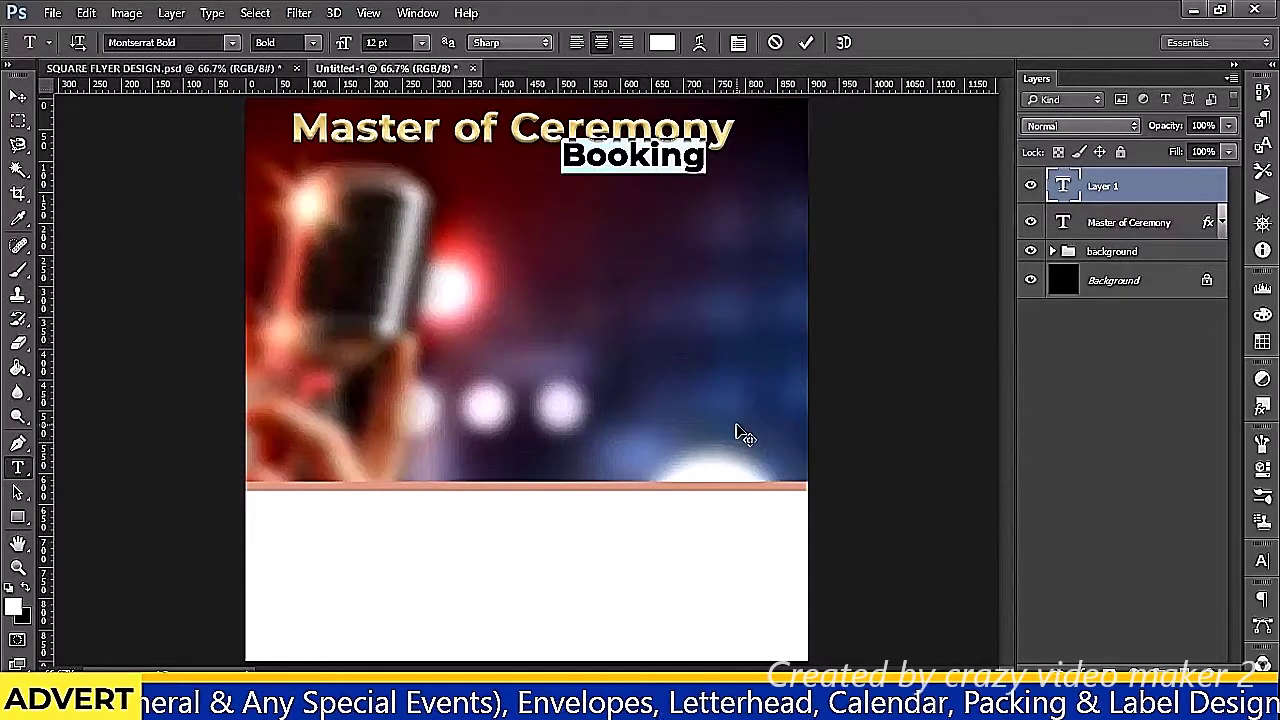
pyautogui.click(204, 42)
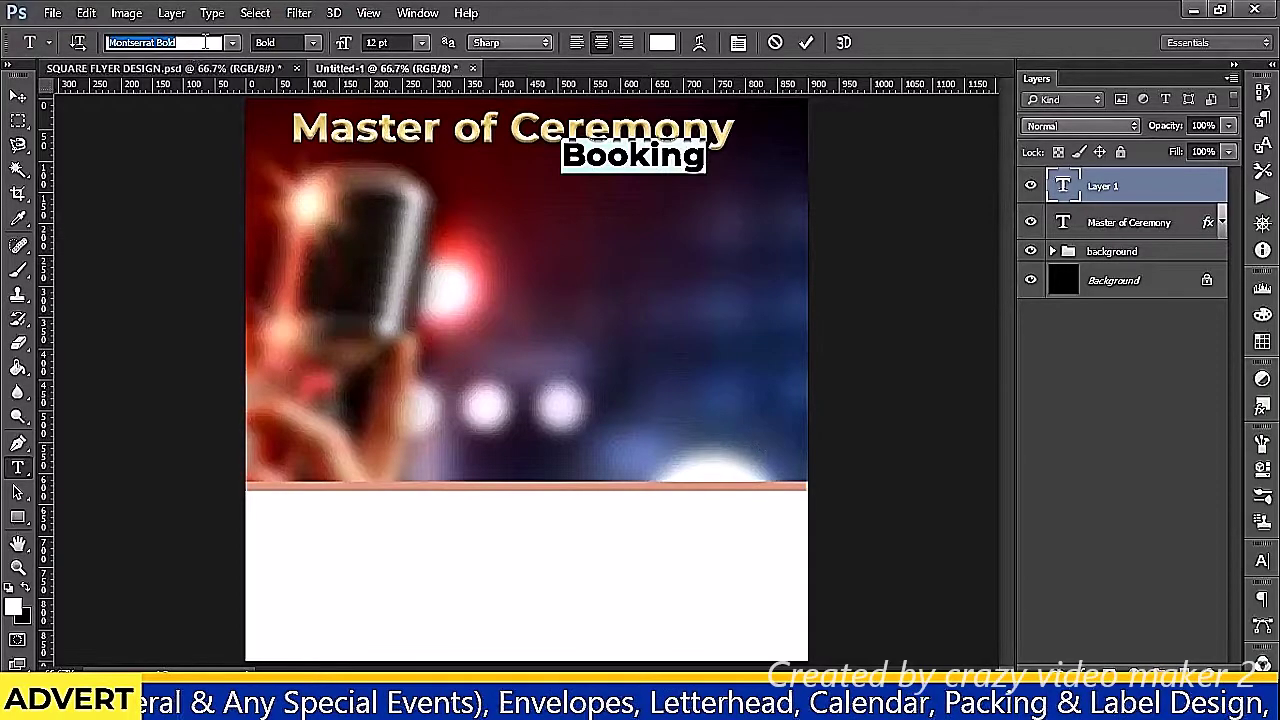
pyautogui.click(232, 42)
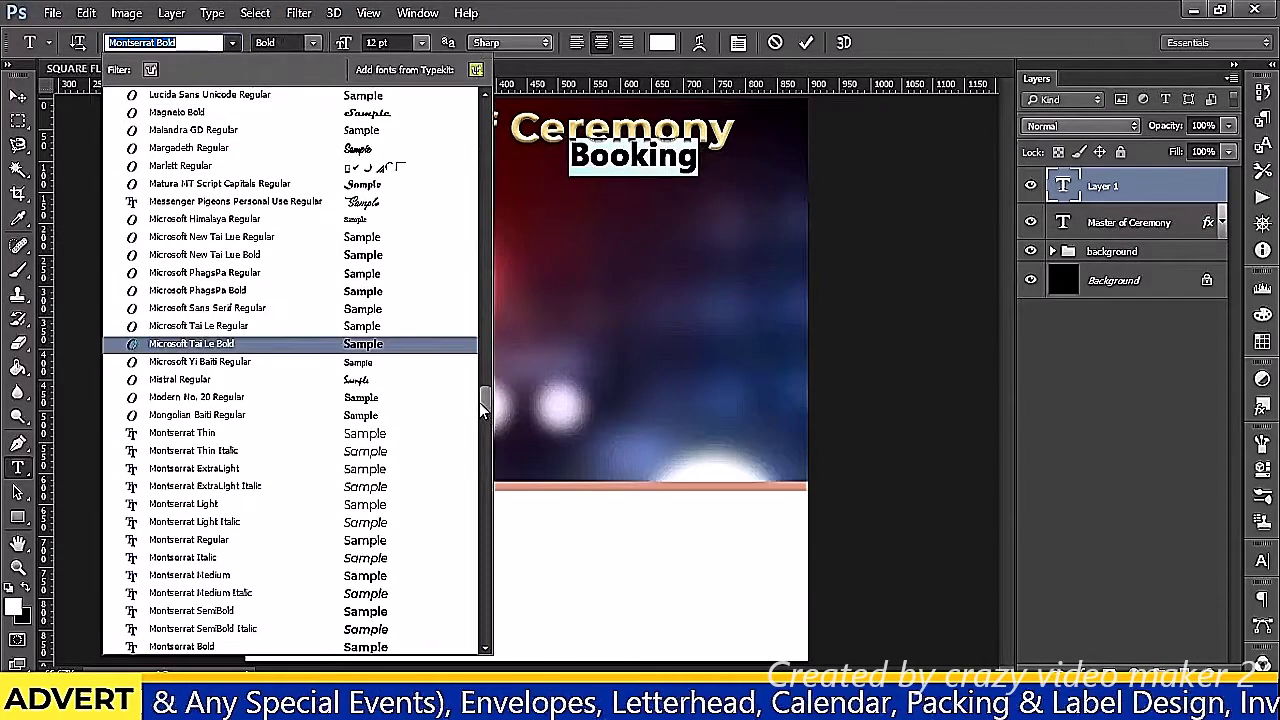
pyautogui.moveTo(479, 402); pyautogui.dragTo(482, 452)
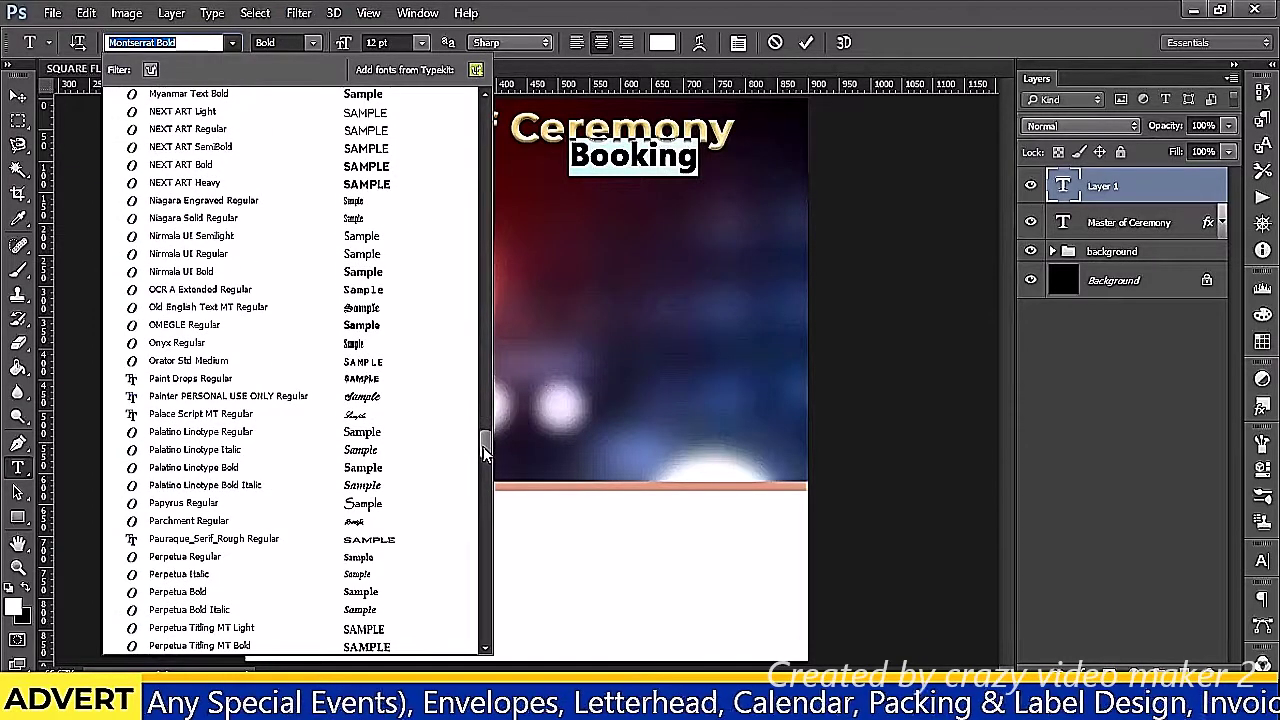
pyautogui.click(375, 414)
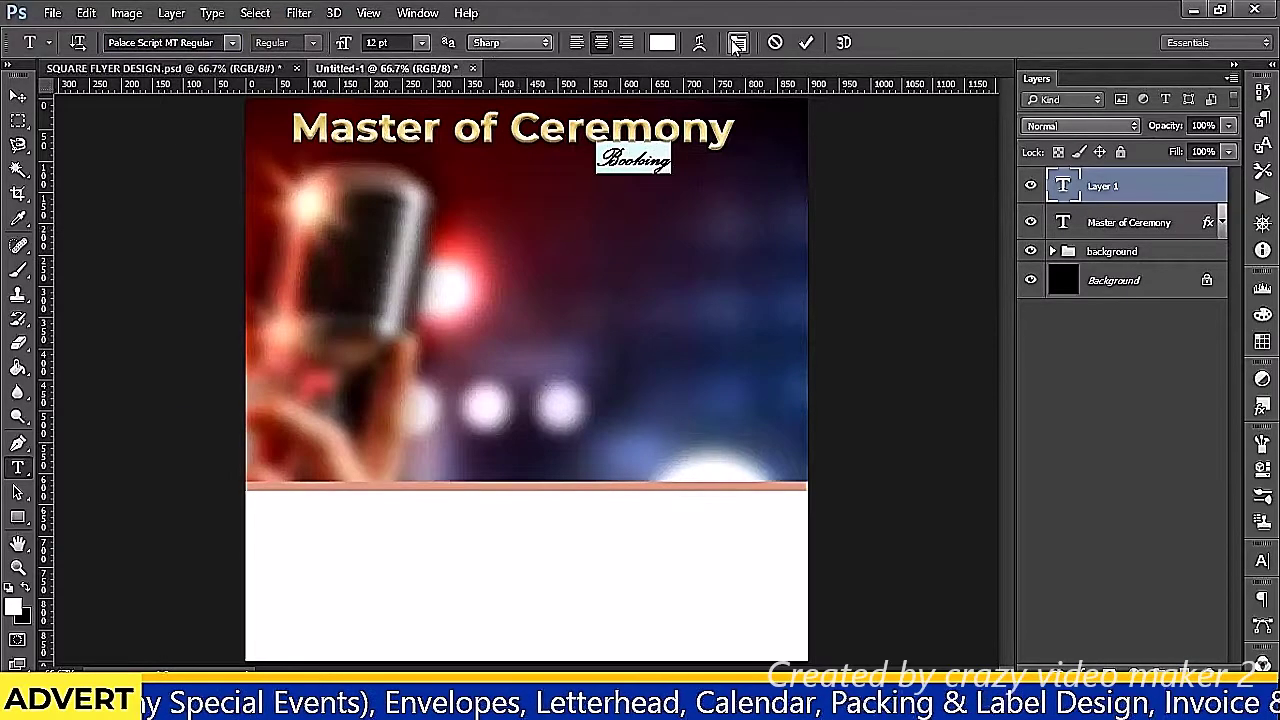
pyautogui.click(807, 42)
# Scale Booking up to about 265% and position it under the title's right end
pyautogui.press('v')
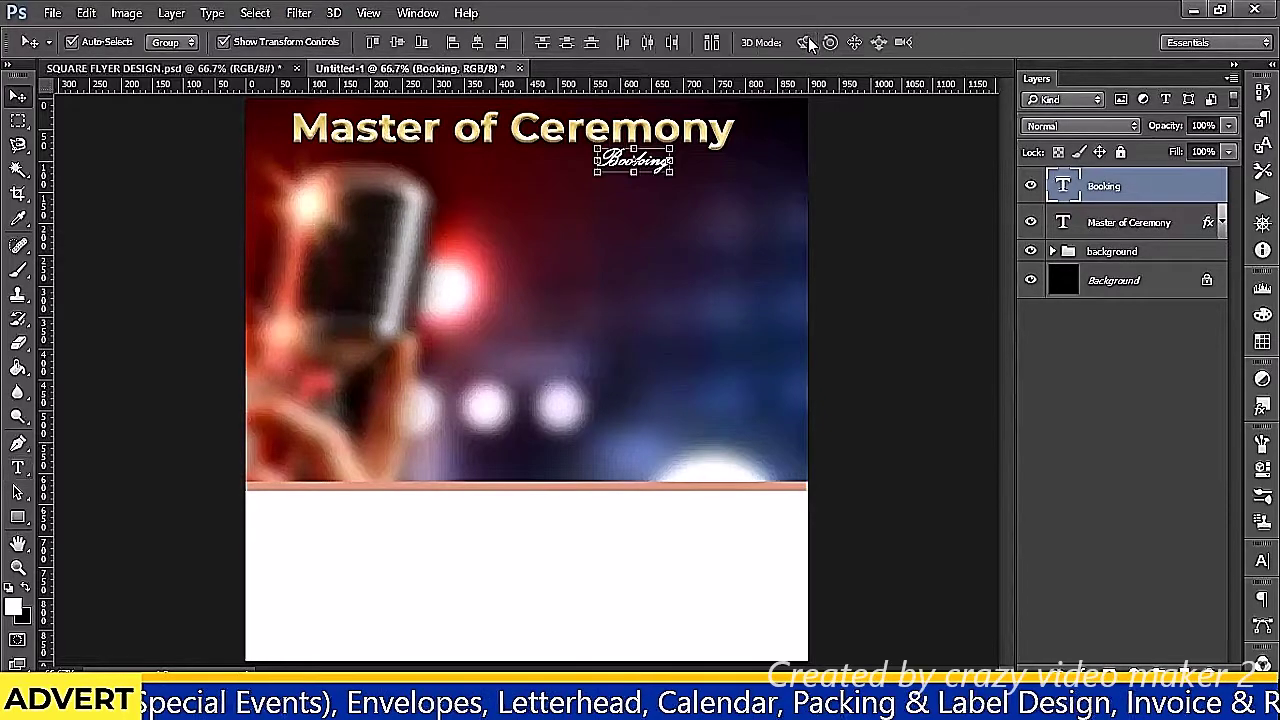
pyautogui.click(671, 171)
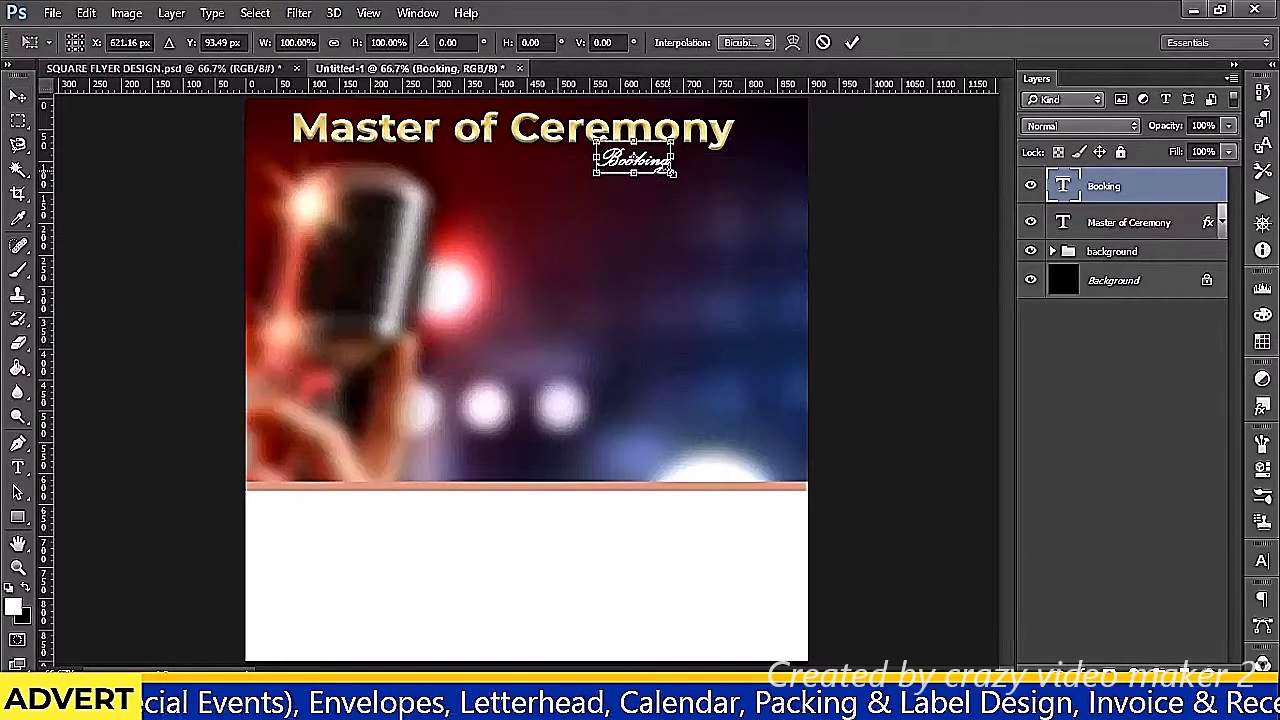
pyautogui.moveTo(673, 173); pyautogui.dragTo(716, 198)
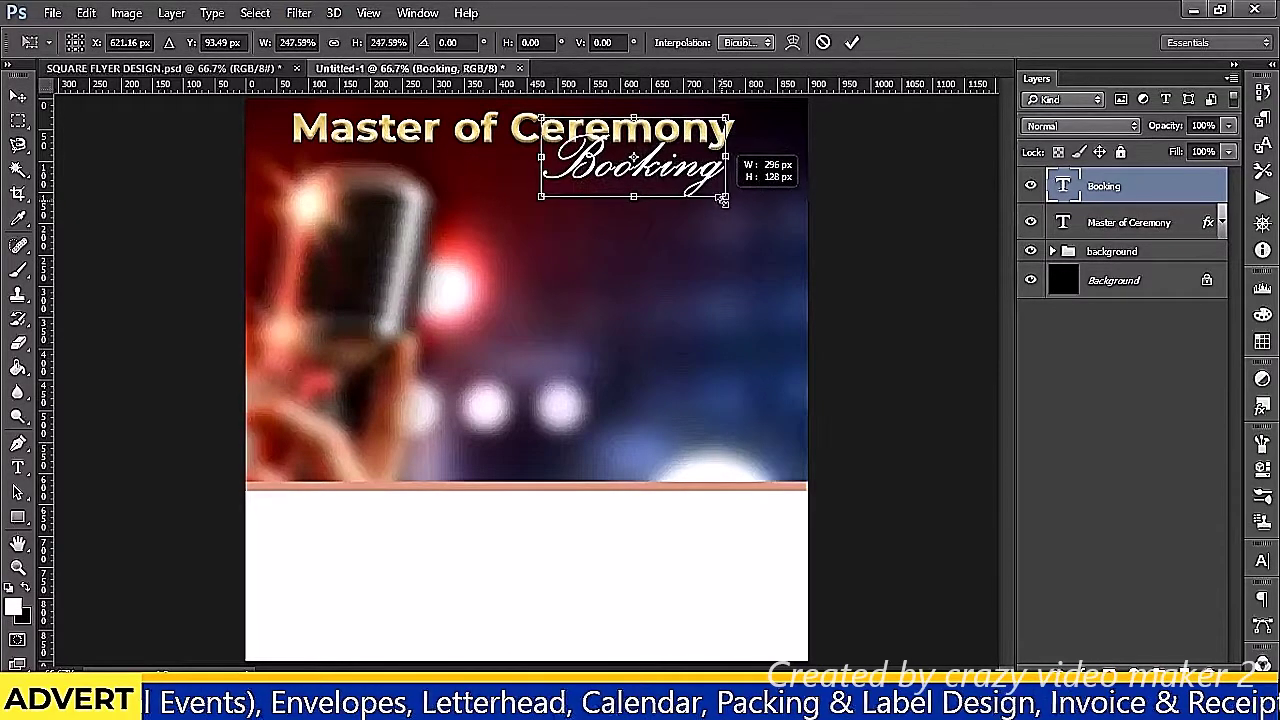
pyautogui.moveTo(716, 198); pyautogui.dragTo(731, 203)
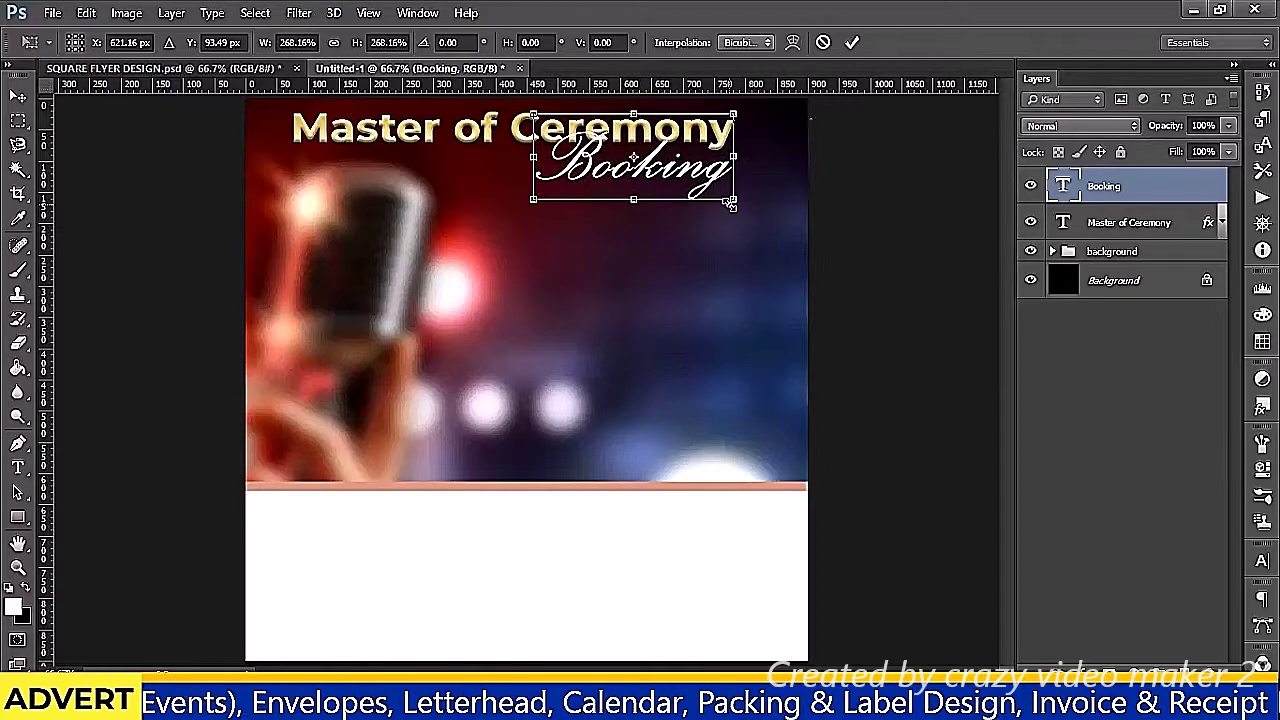
pyautogui.click(852, 42)
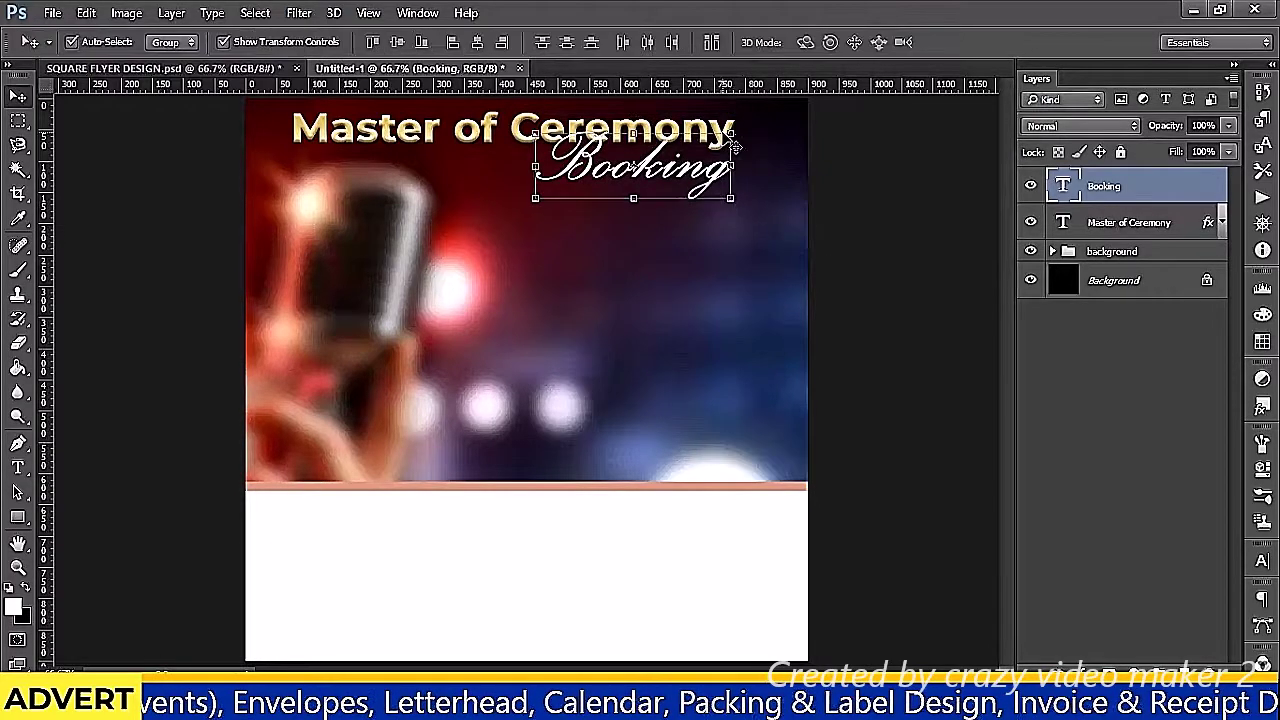
pyautogui.moveTo(663, 173); pyautogui.dragTo(688, 175)
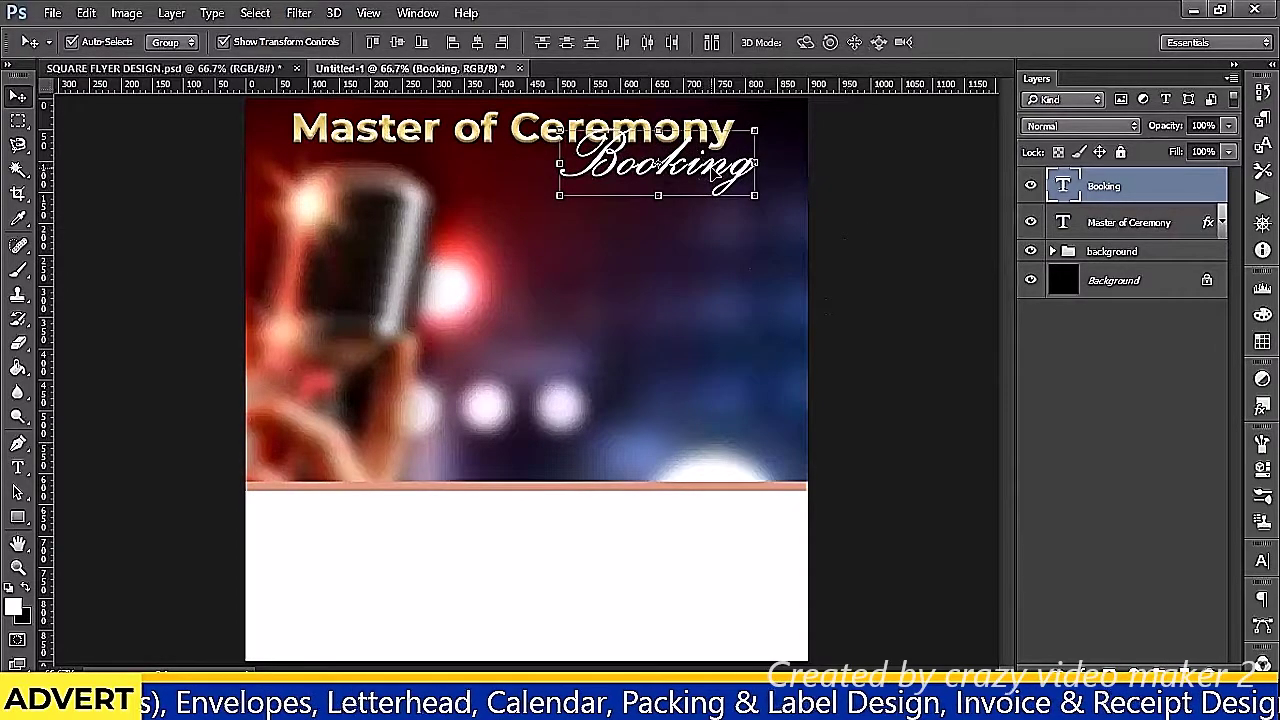
pyautogui.moveTo(712, 172); pyautogui.dragTo(704, 172)
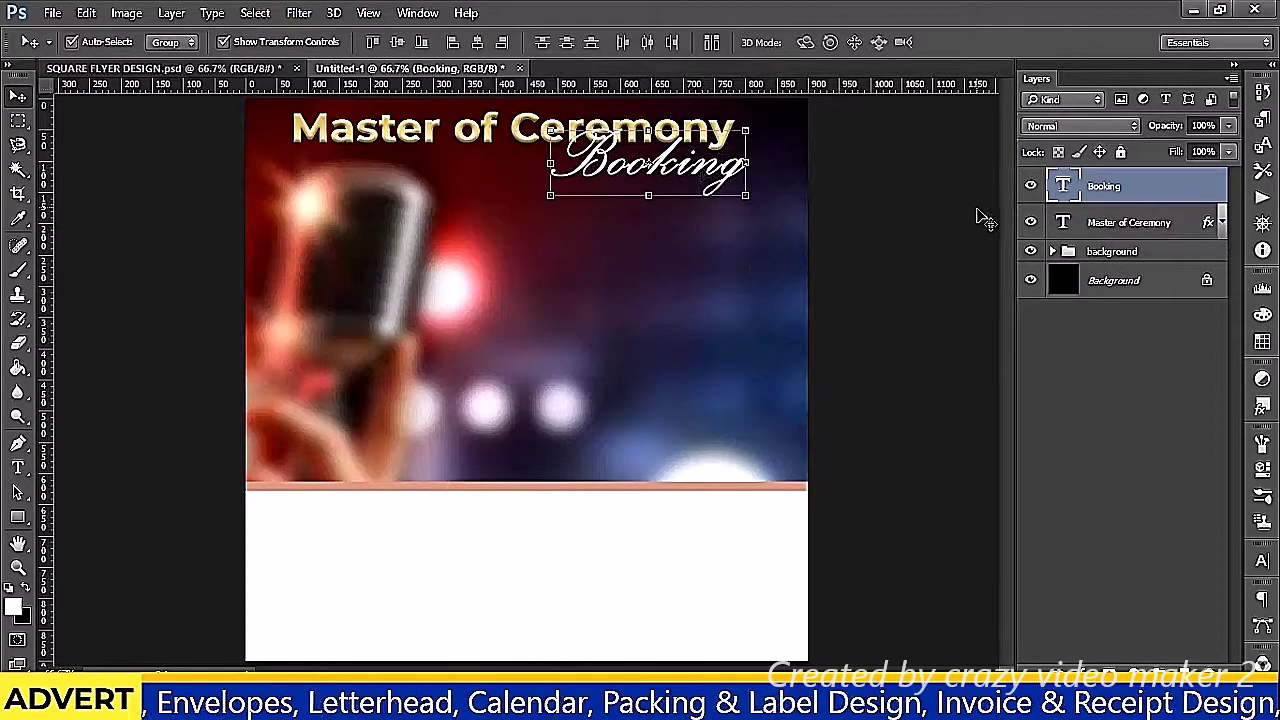
pyautogui.click(1072, 384)
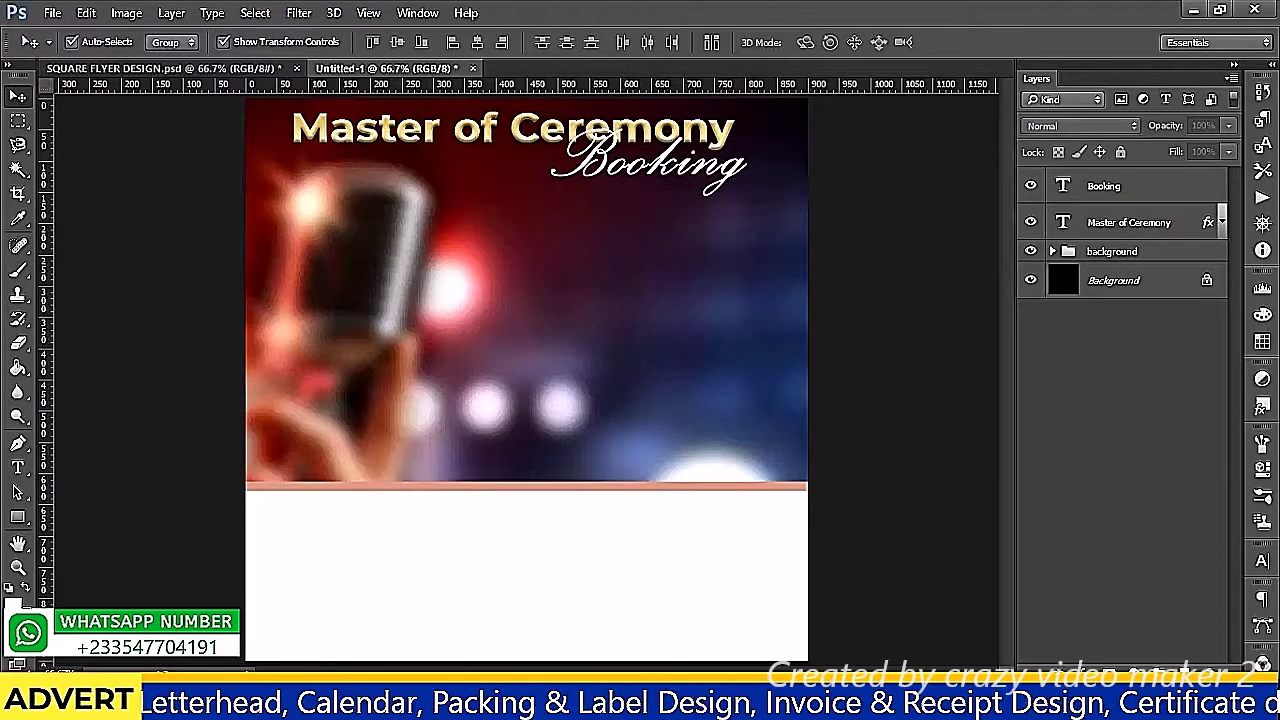
# Drag the phone mockup image from the work folder onto the flyer
pyautogui.click(434, 654)
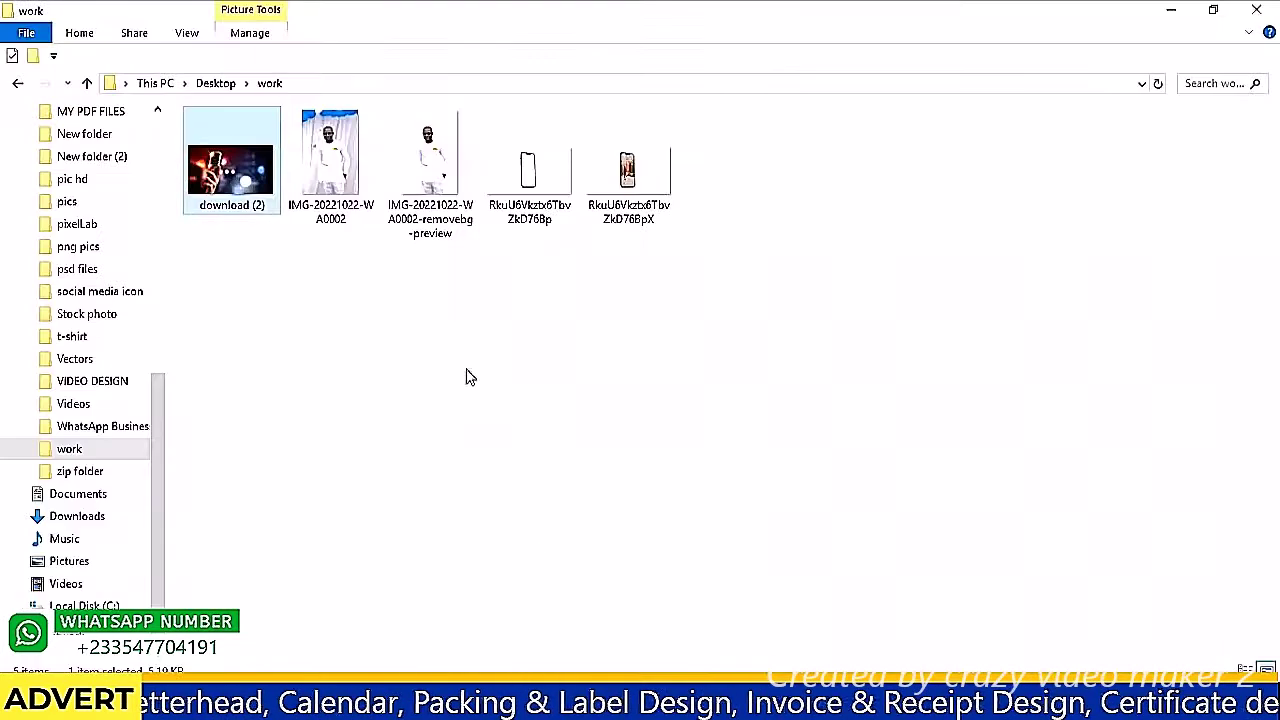
pyautogui.moveTo(543, 173); pyautogui.dragTo(636, 665)
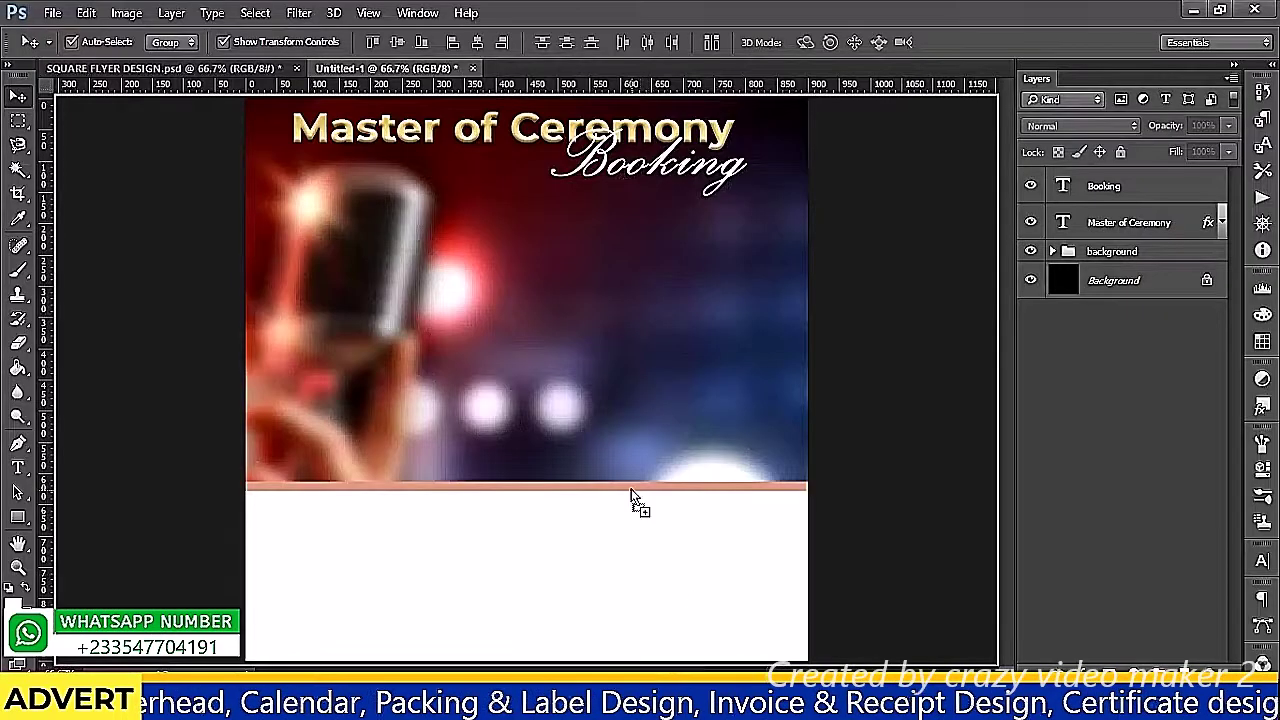
pyautogui.moveTo(634, 663); pyautogui.dragTo(634, 503)
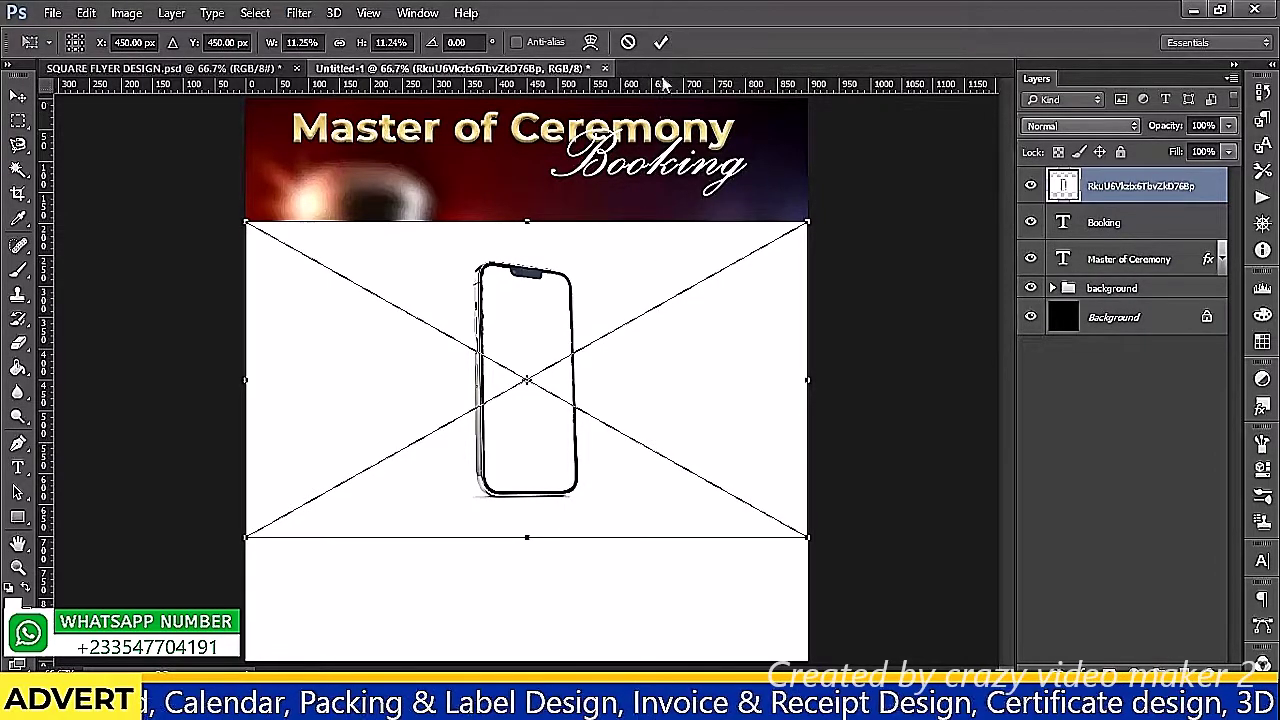
# Commit the phone image placement and rasterize its layer
pyautogui.click(661, 42)
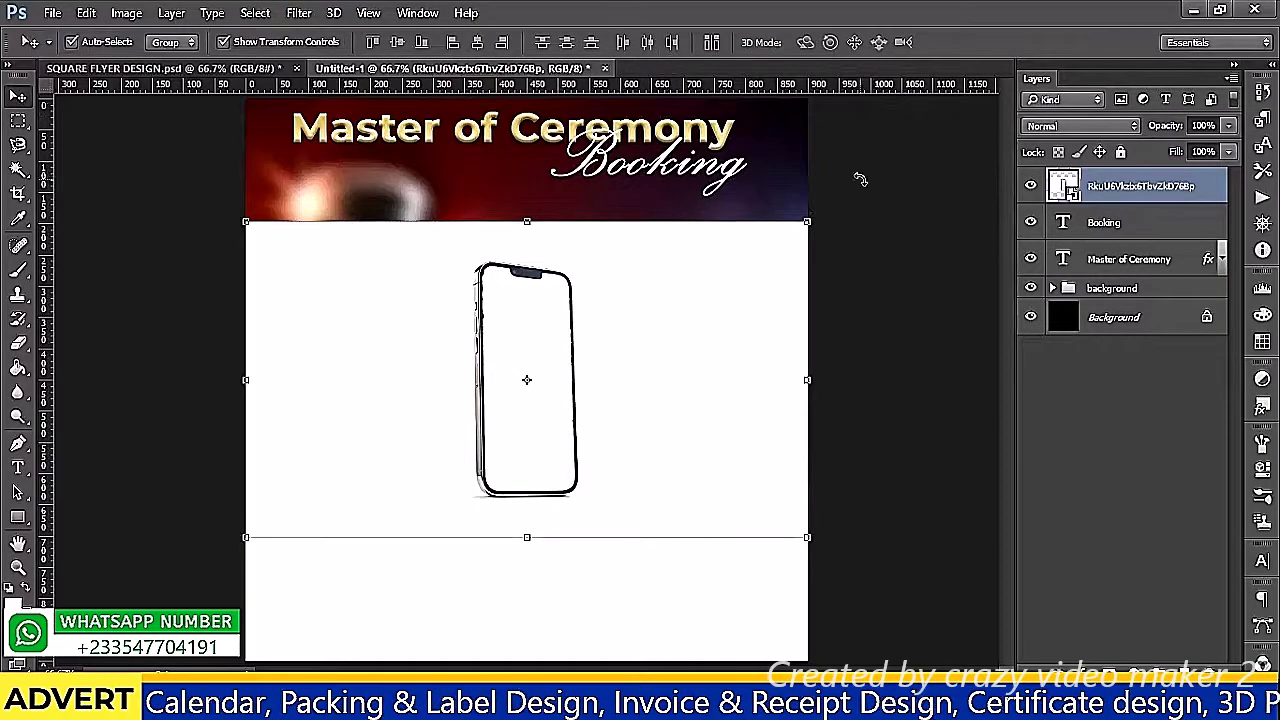
pyautogui.rightClick(1098, 186)
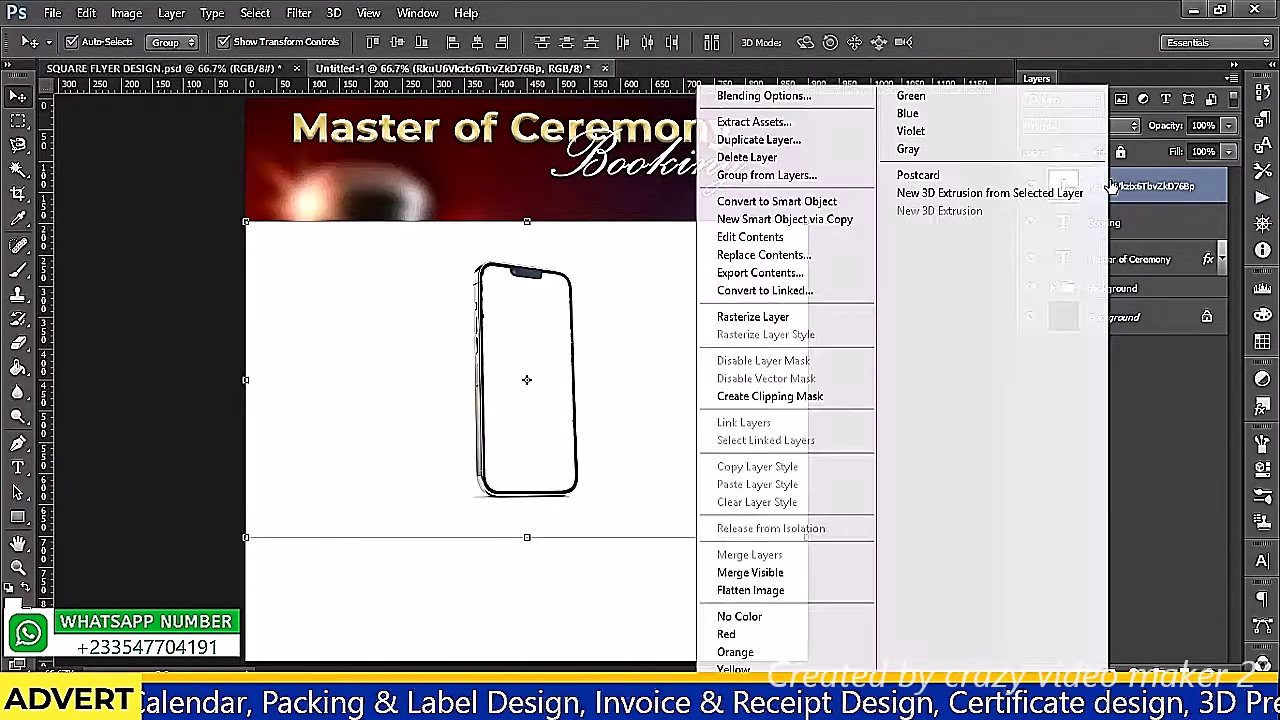
pyautogui.click(776, 317)
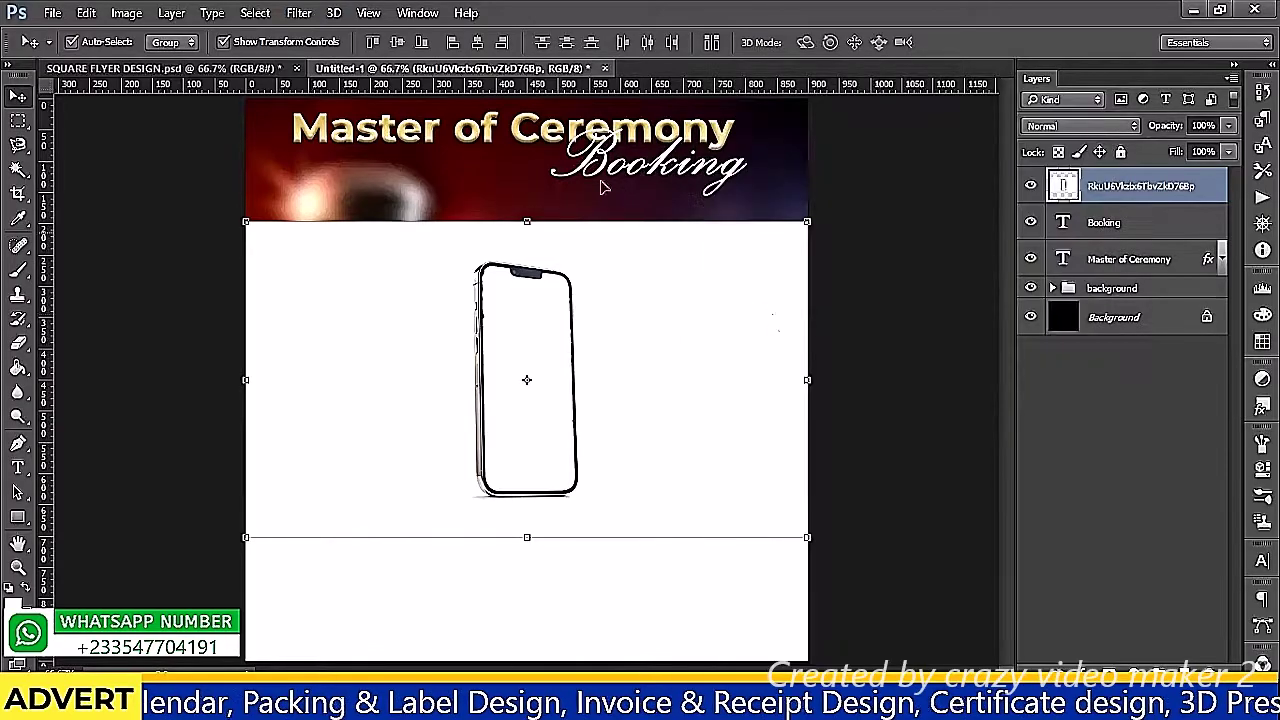
# Delete the white area around the phone using the Magic Wand, then deselect
pyautogui.click(18, 168)
pyautogui.click(319, 318)
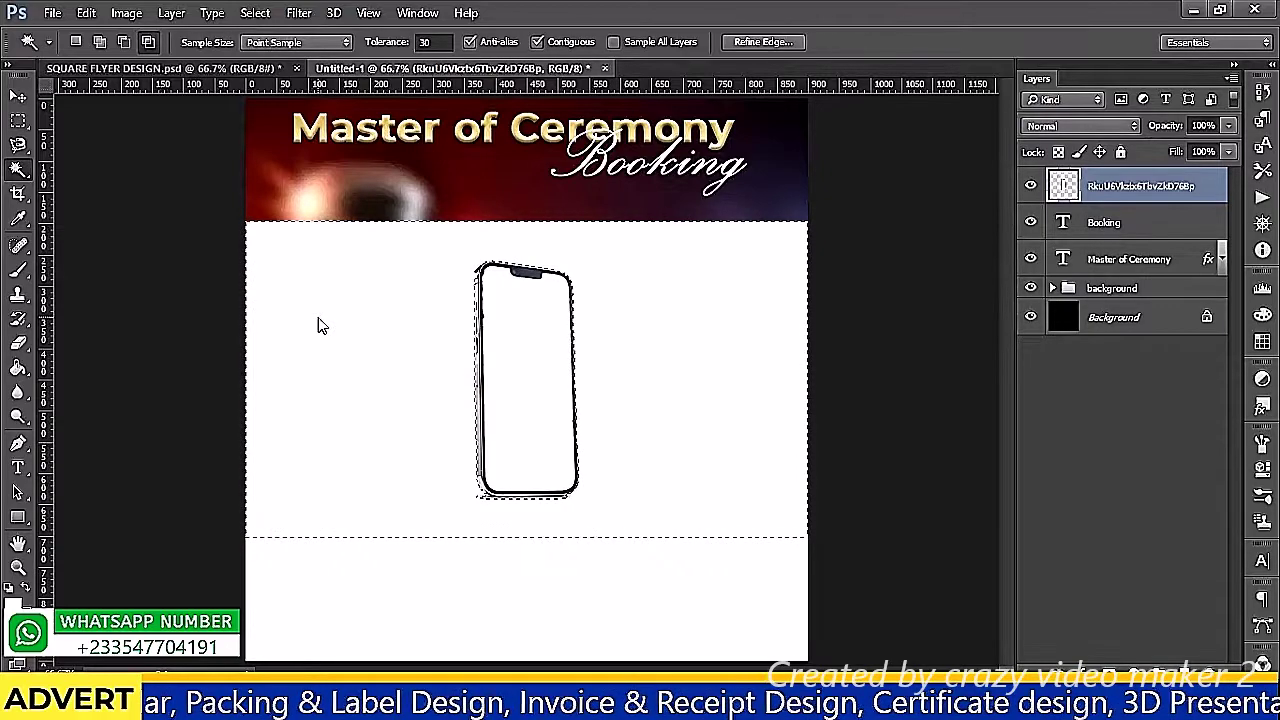
pyautogui.press('Delete')
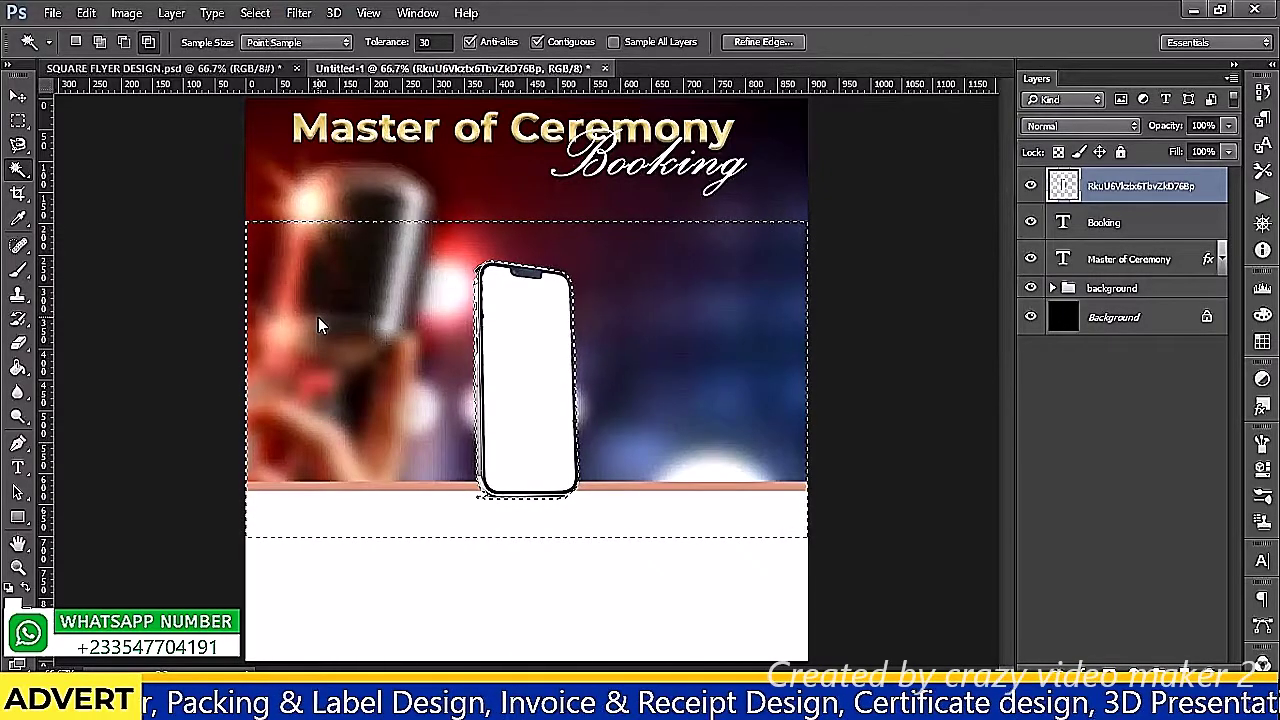
pyautogui.hotkey('ctrl', 'd')
pyautogui.press('v')
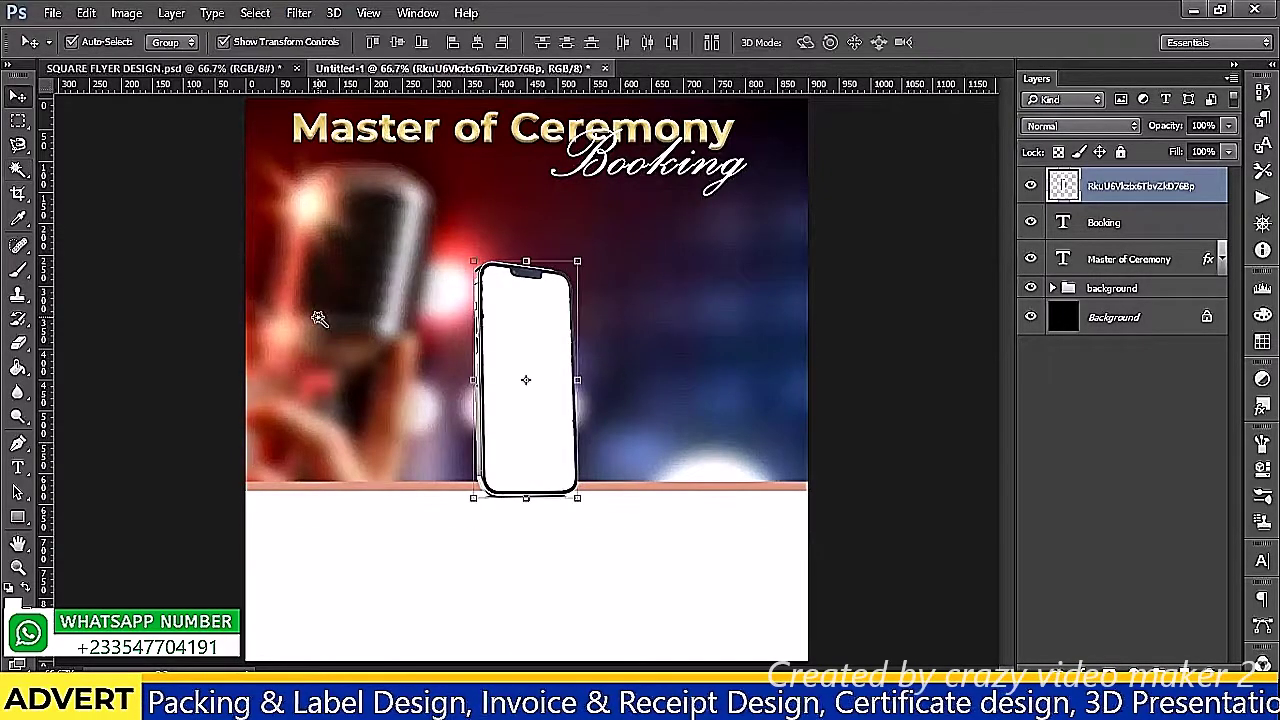
# Enlarge the phone mockup to about 160%, mirror it horizontally, and move it beneath Booking
pyautogui.click(580, 497)
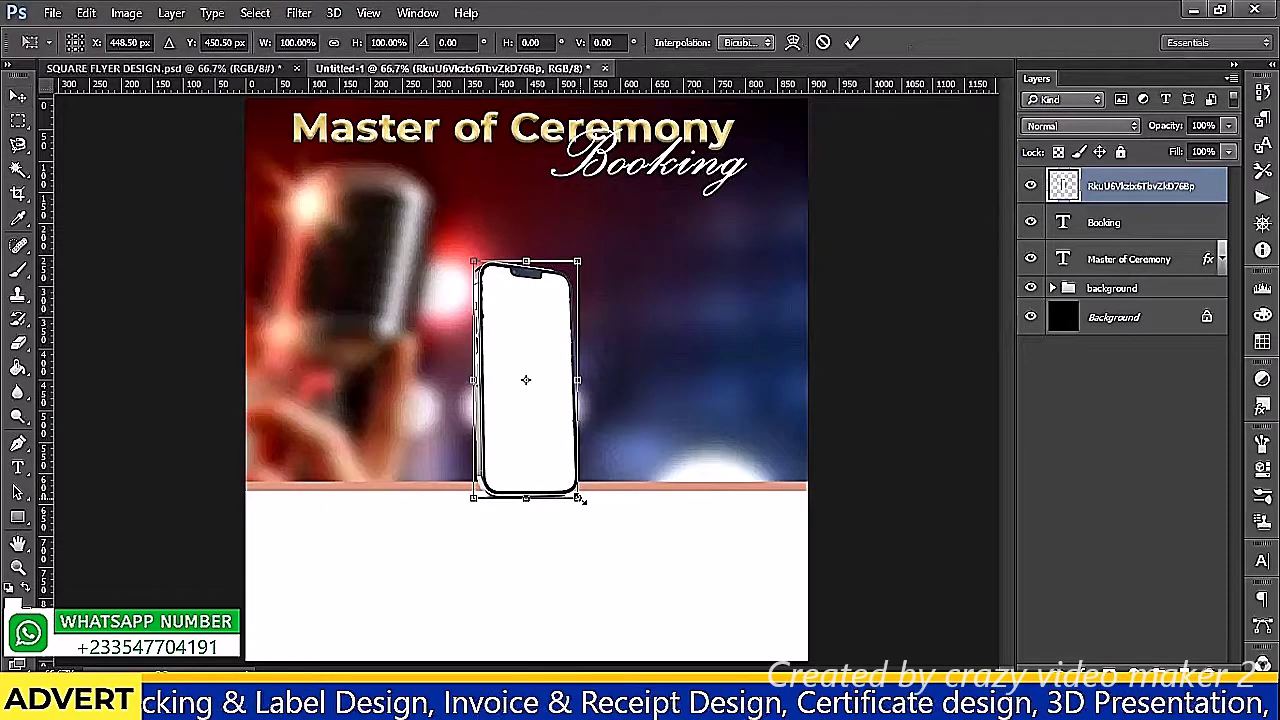
pyautogui.moveTo(584, 501); pyautogui.dragTo(634, 556)
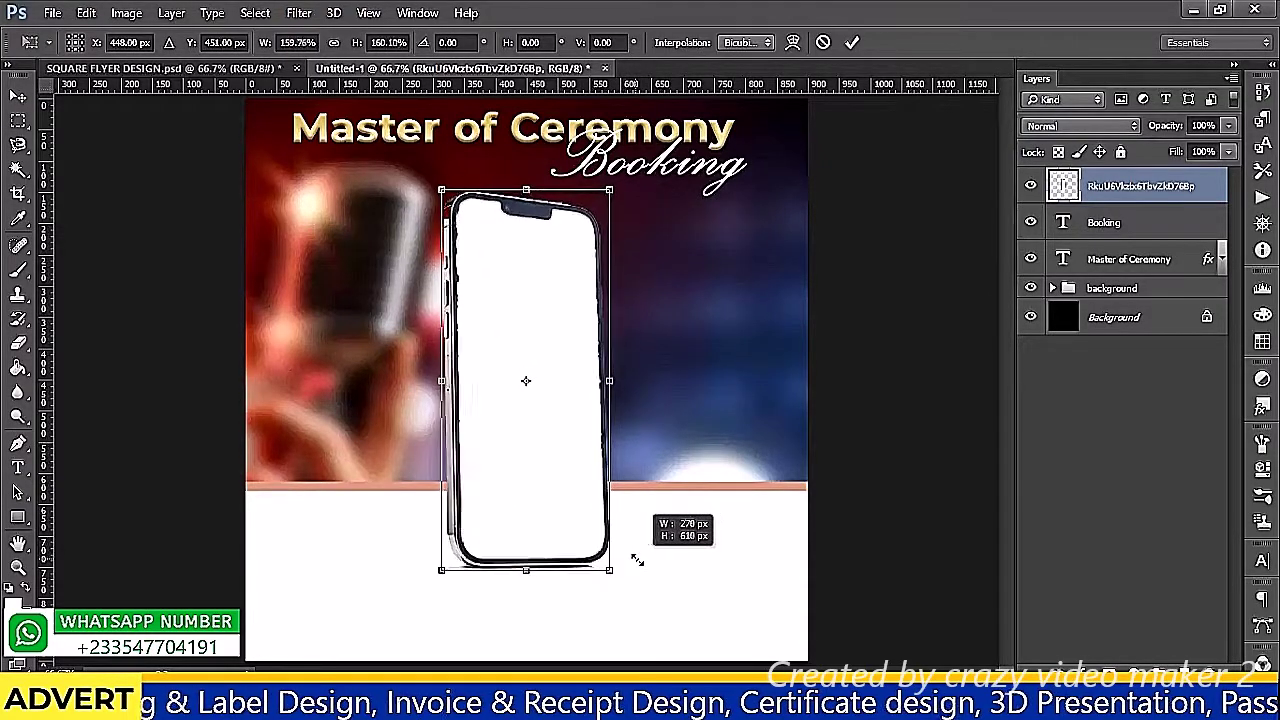
pyautogui.moveTo(634, 556); pyautogui.dragTo(639, 561)
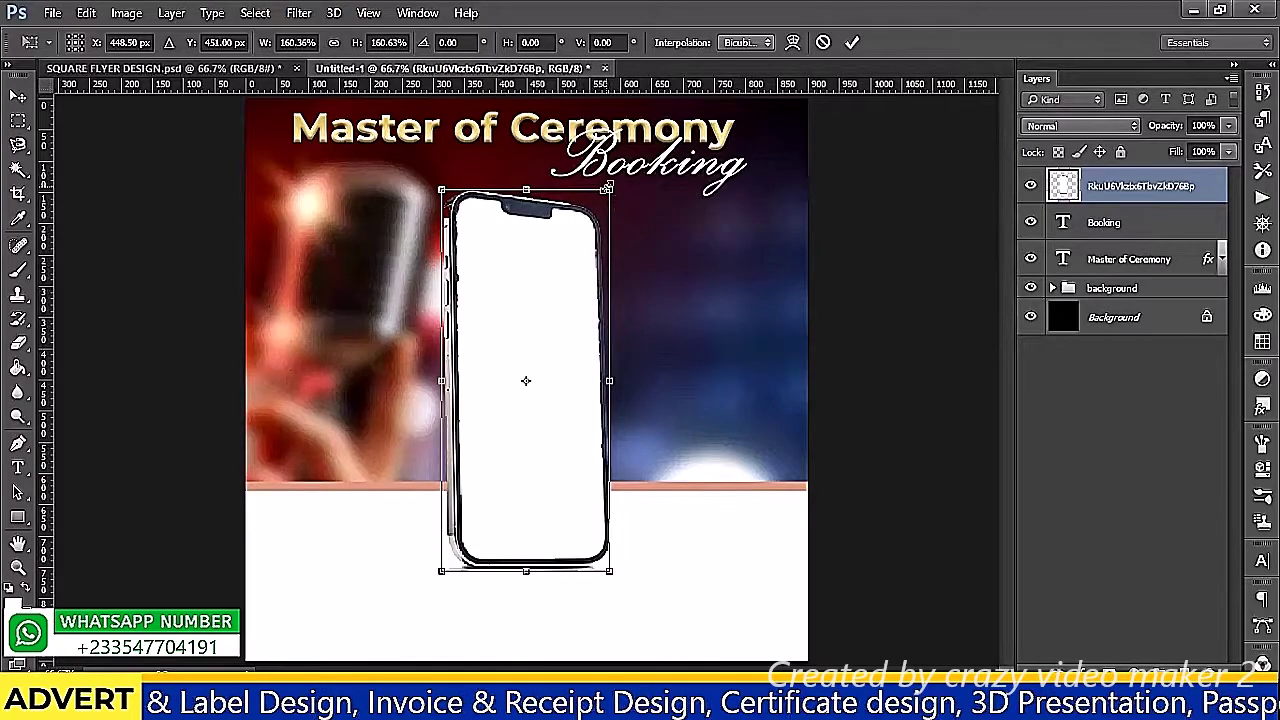
pyautogui.rightClick(575, 334)
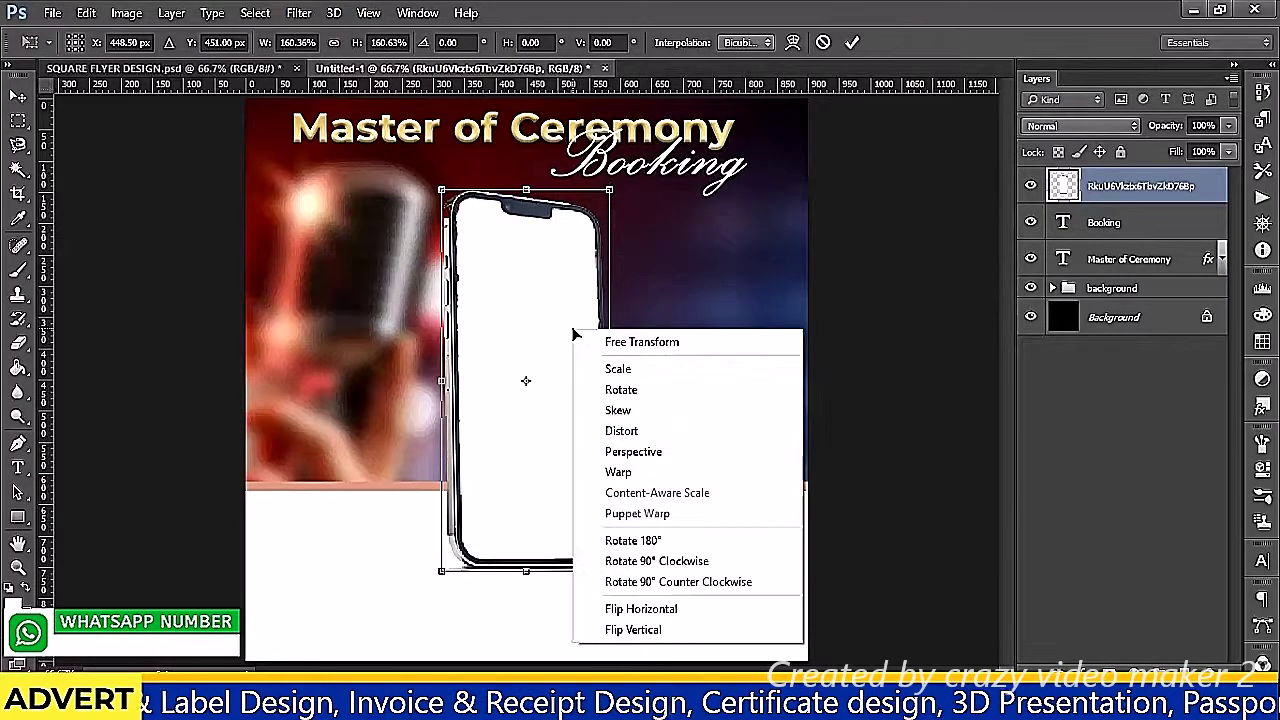
pyautogui.click(640, 630)
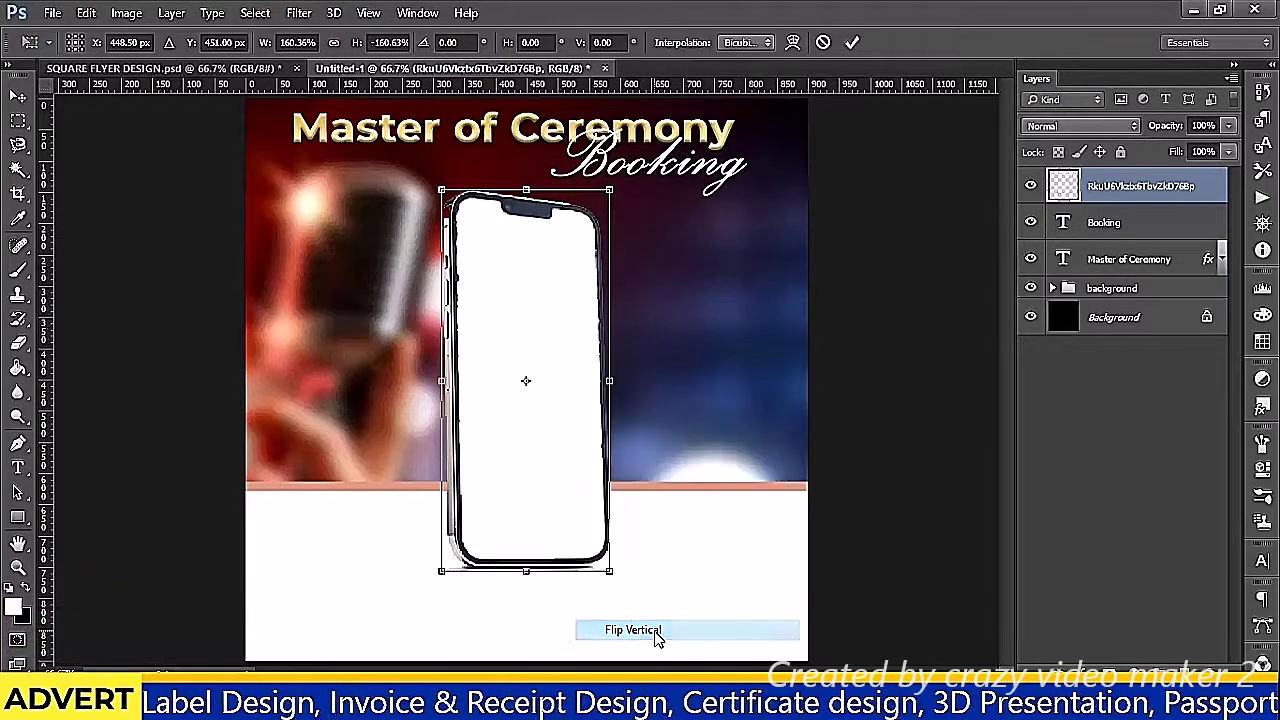
pyautogui.rightClick(560, 518)
pyautogui.click(580, 501)
pyautogui.rightClick(554, 490)
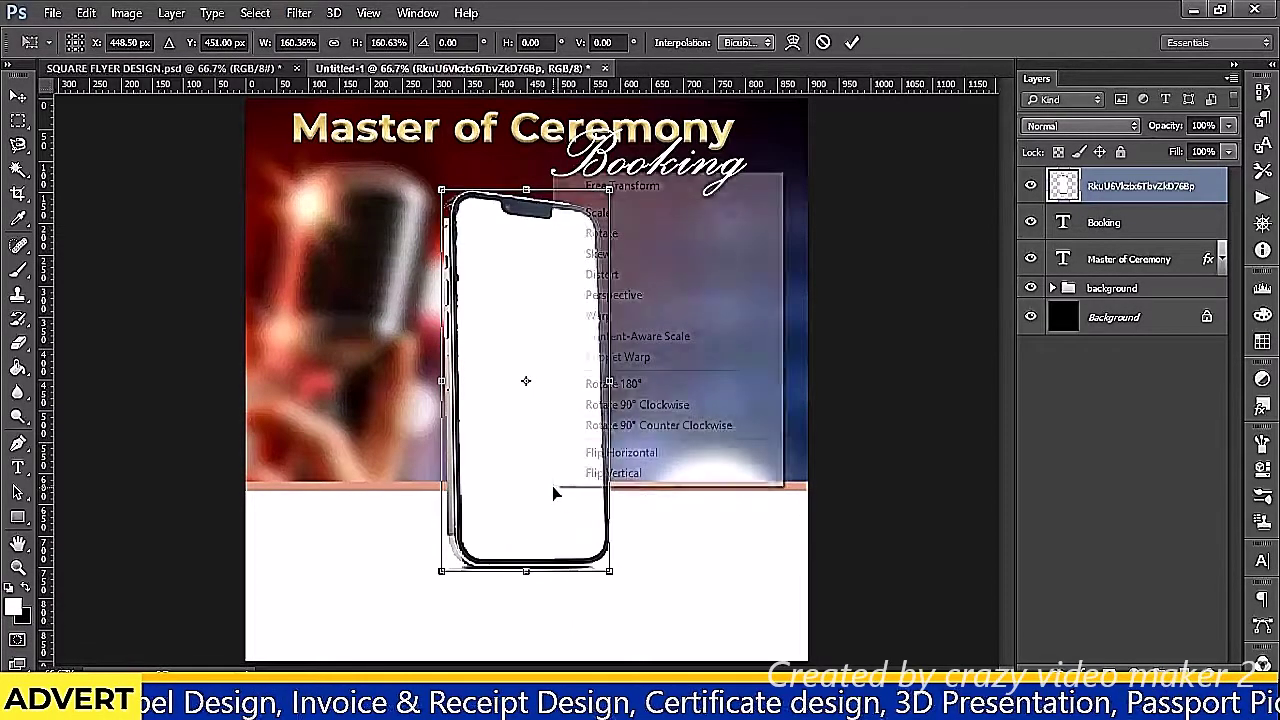
pyautogui.click(596, 455)
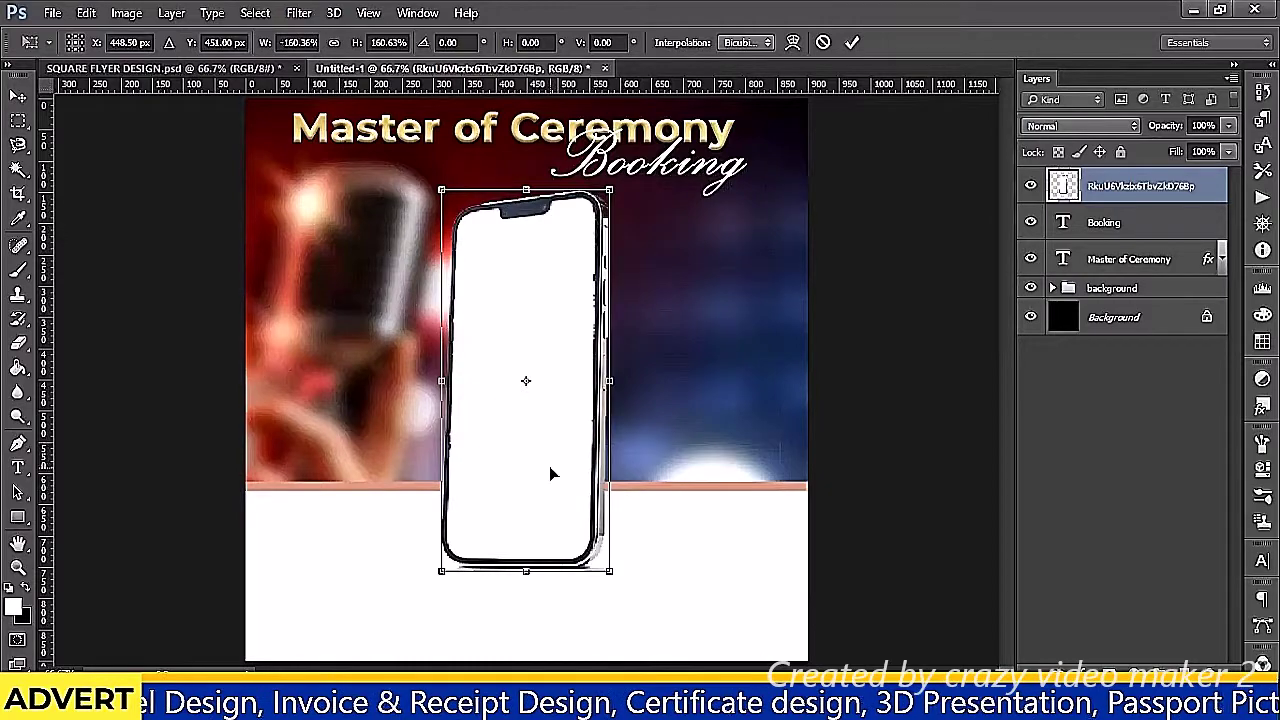
pyautogui.moveTo(550, 474)
pyautogui.mouseDown()
pyautogui.moveTo(662, 503)
pyautogui.moveTo(687, 493)
pyautogui.mouseUp()
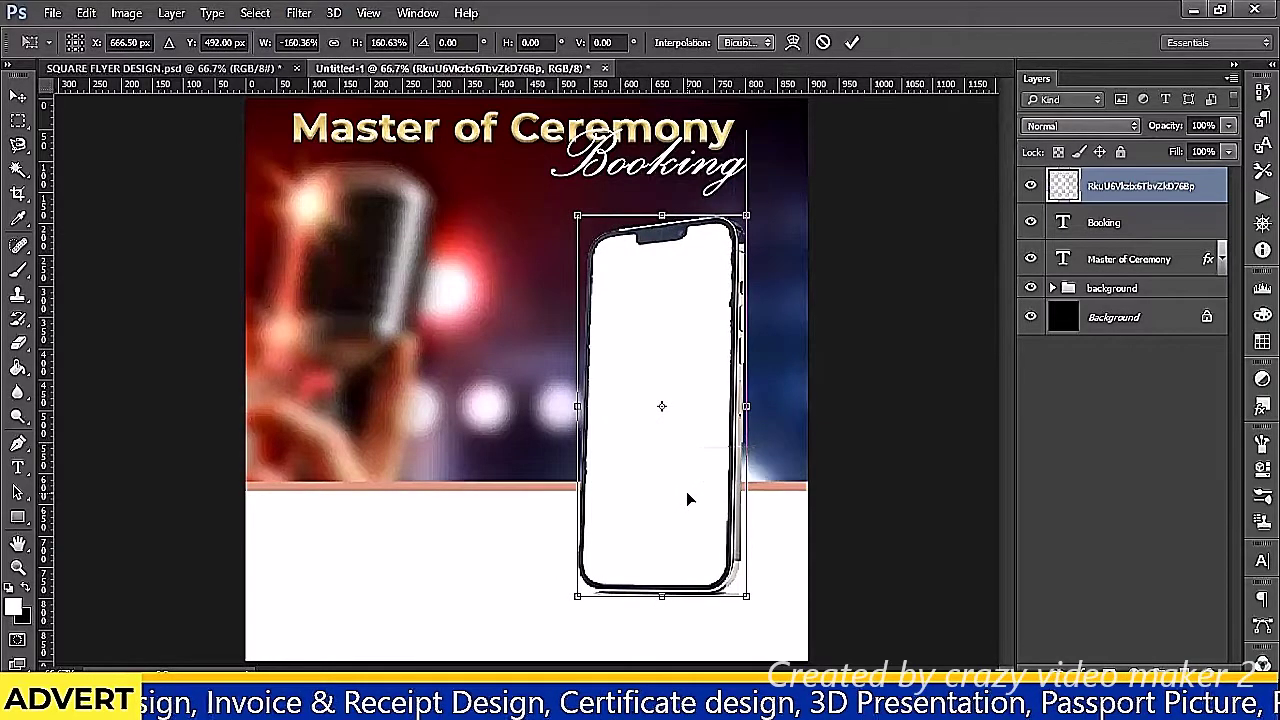
pyautogui.click(854, 42)
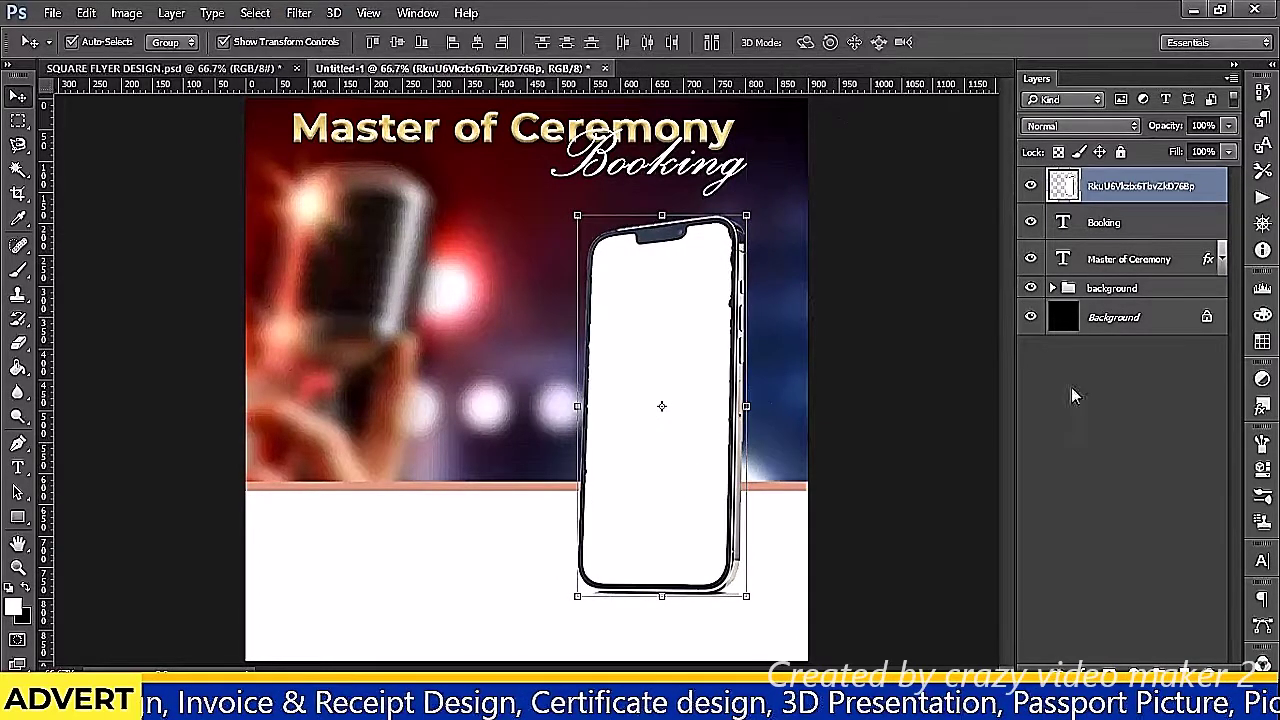
# Drag the man's cut-out photo from the work folder over to the flyer
pyautogui.click(1089, 493)
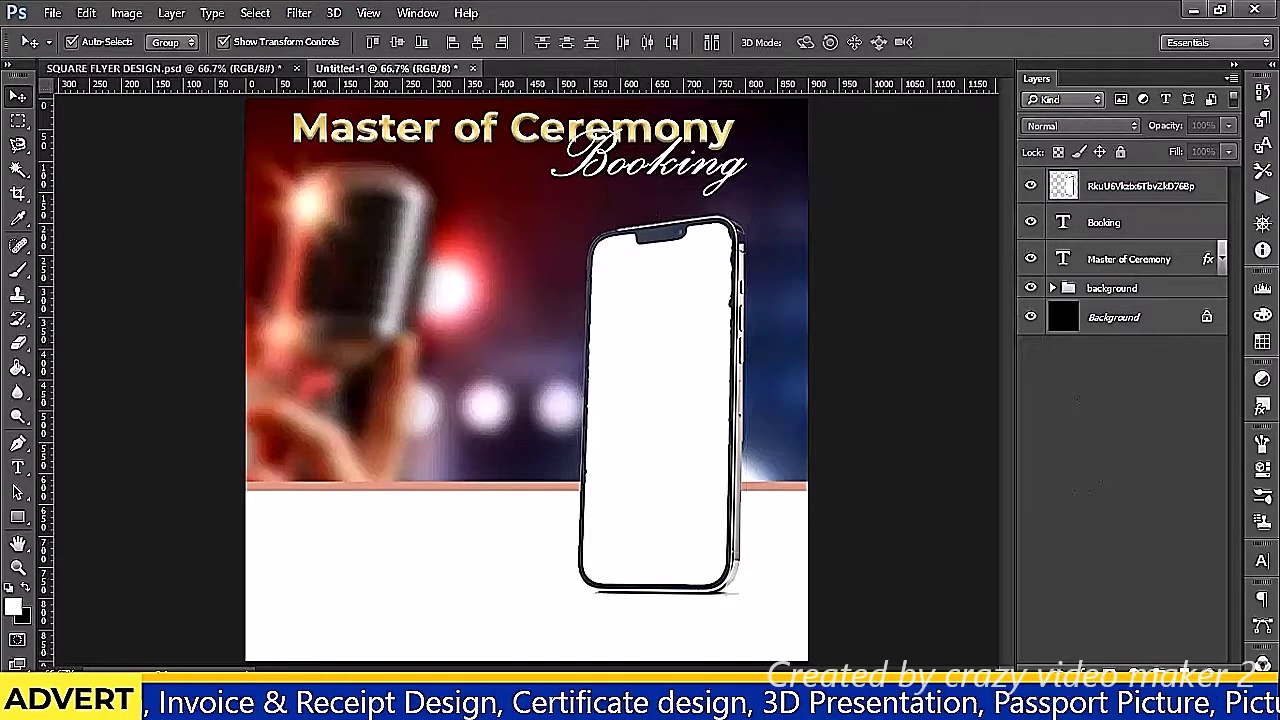
pyautogui.click(441, 648)
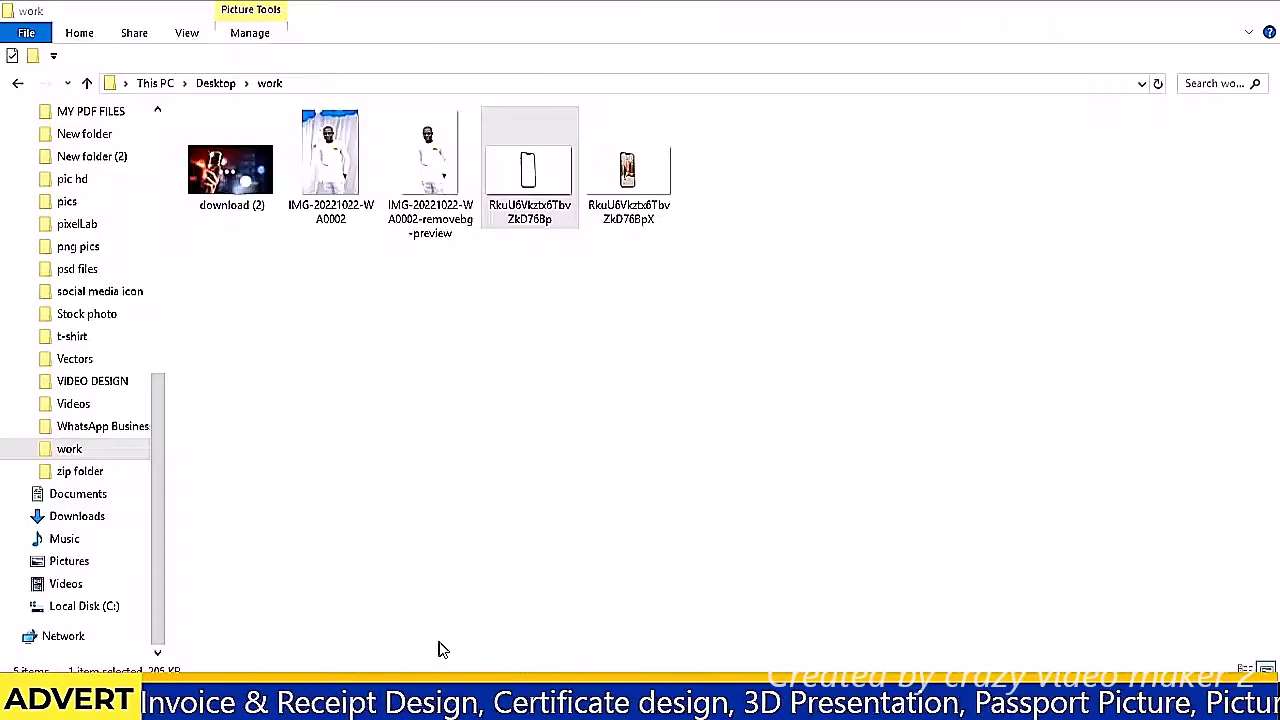
pyautogui.moveTo(425, 183); pyautogui.dragTo(657, 652)
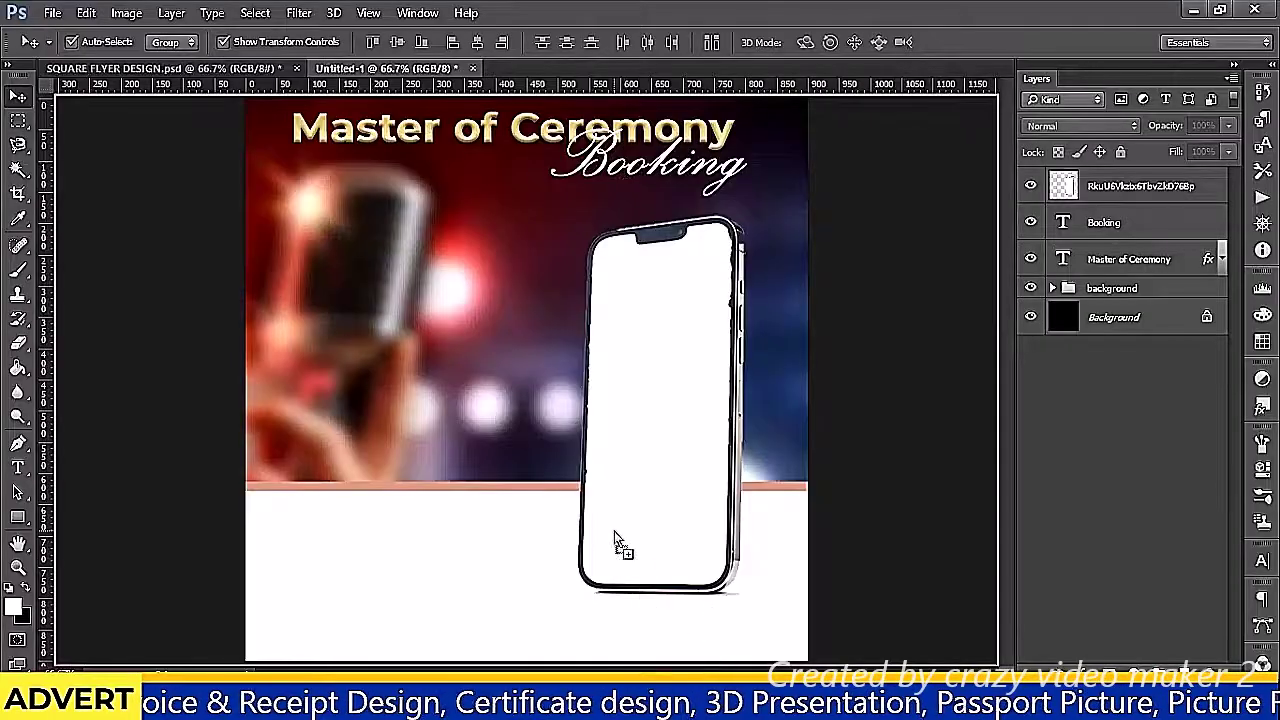
# Drop in the man's photo at about 31.6% over the phone and rasterize it
pyautogui.moveTo(657, 652); pyautogui.dragTo(643, 500)
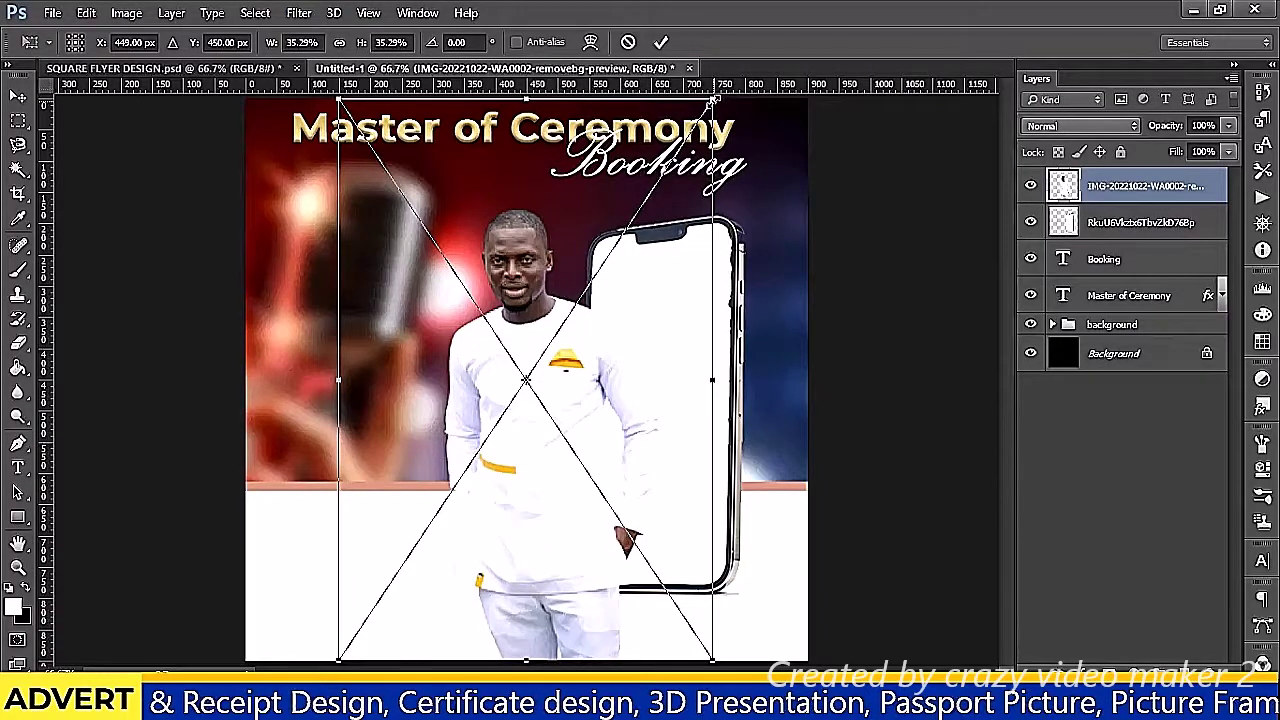
pyautogui.moveTo(711, 101); pyautogui.dragTo(694, 130)
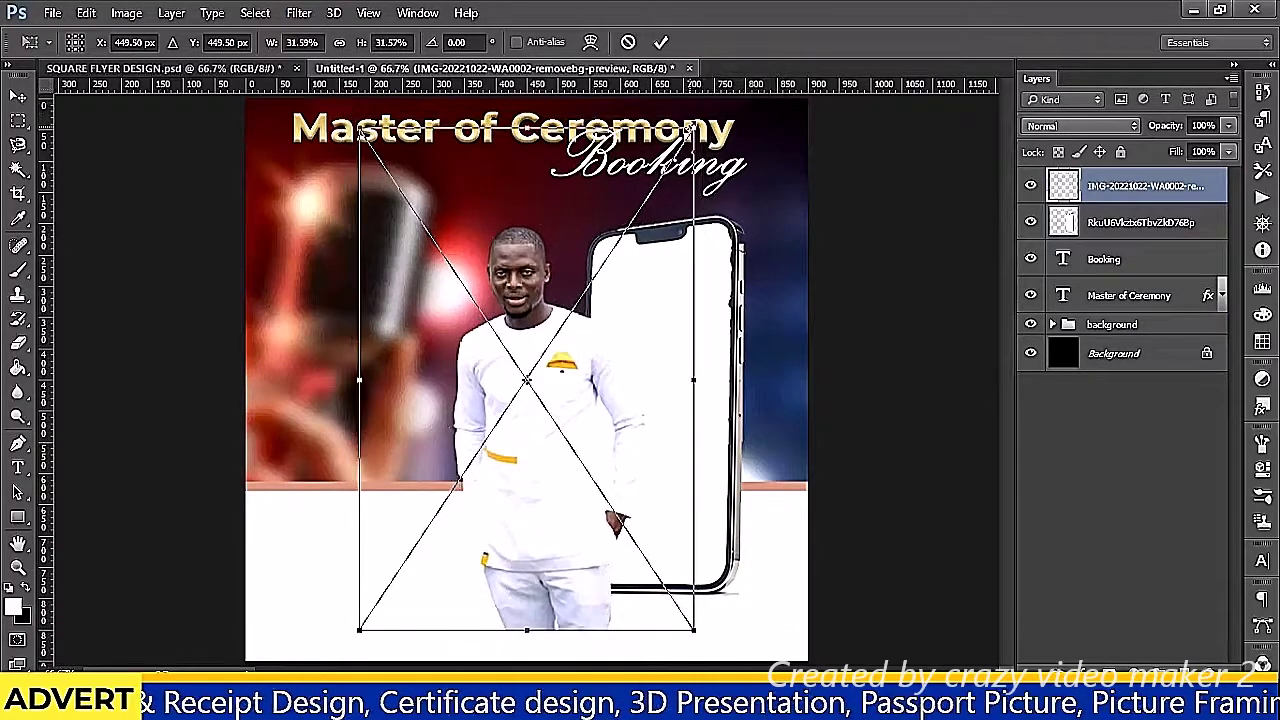
pyautogui.moveTo(584, 452); pyautogui.dragTo(672, 406)
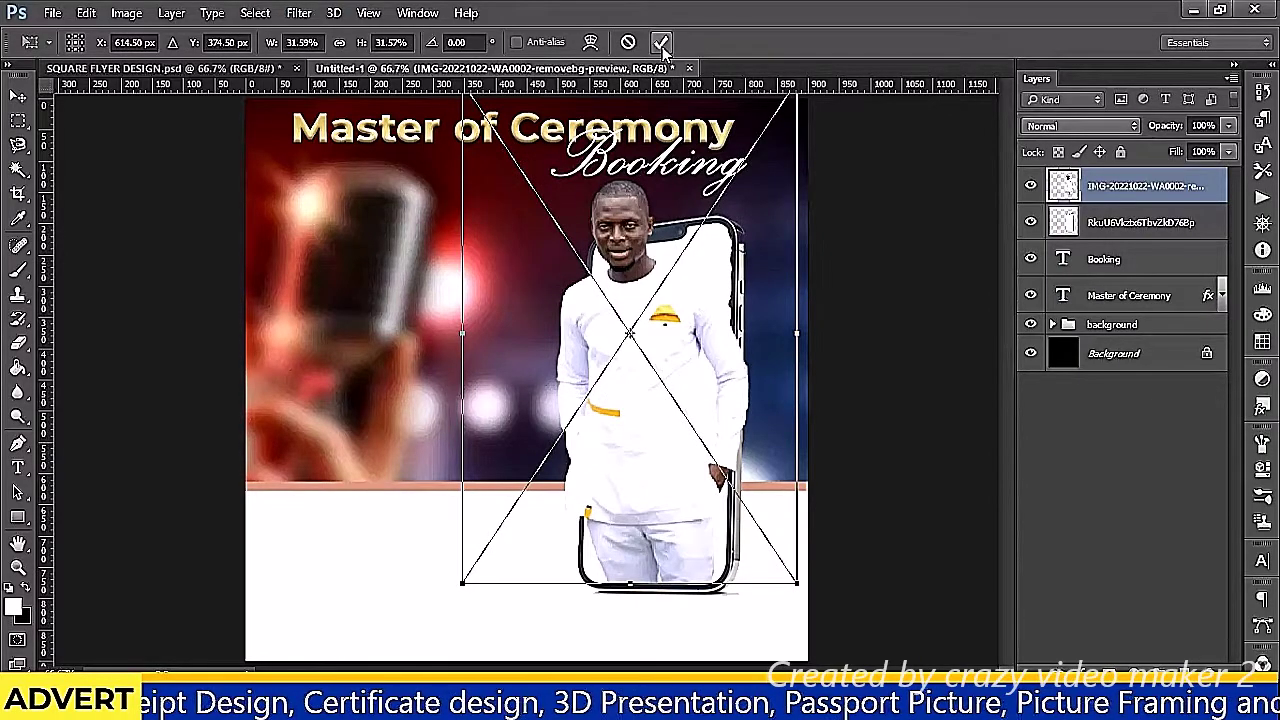
pyautogui.click(661, 42)
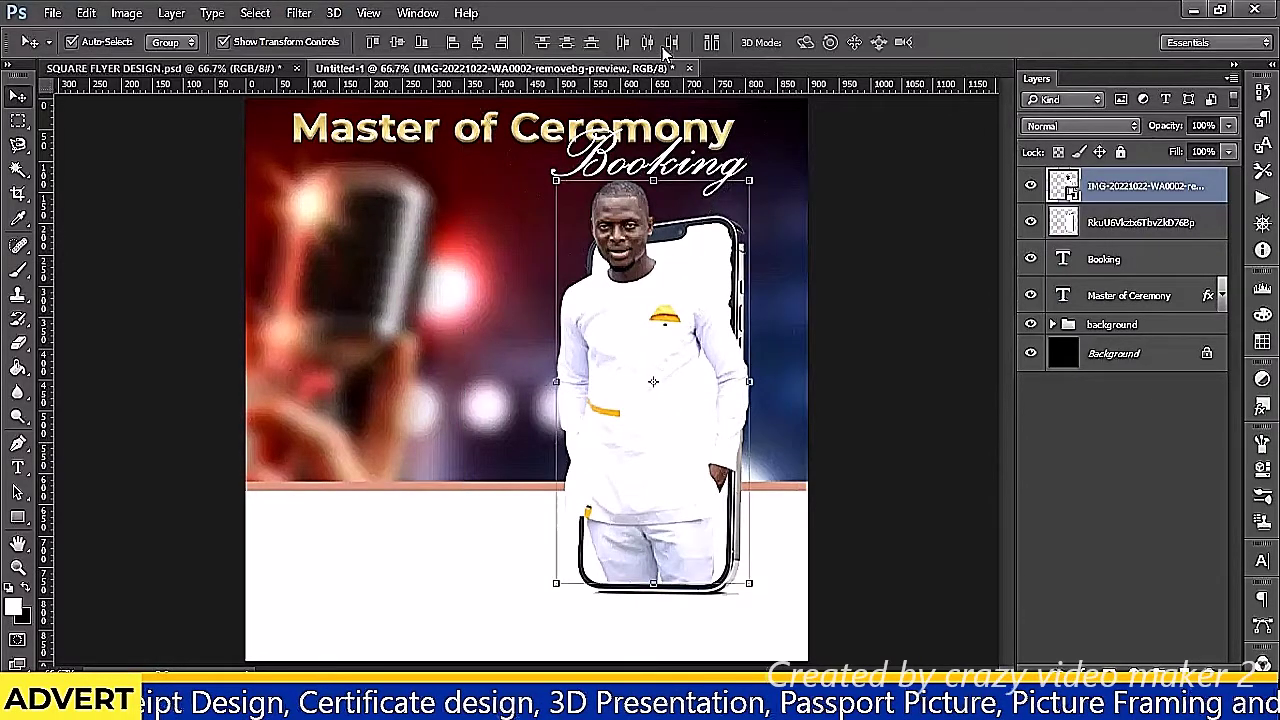
pyautogui.rightClick(1105, 195)
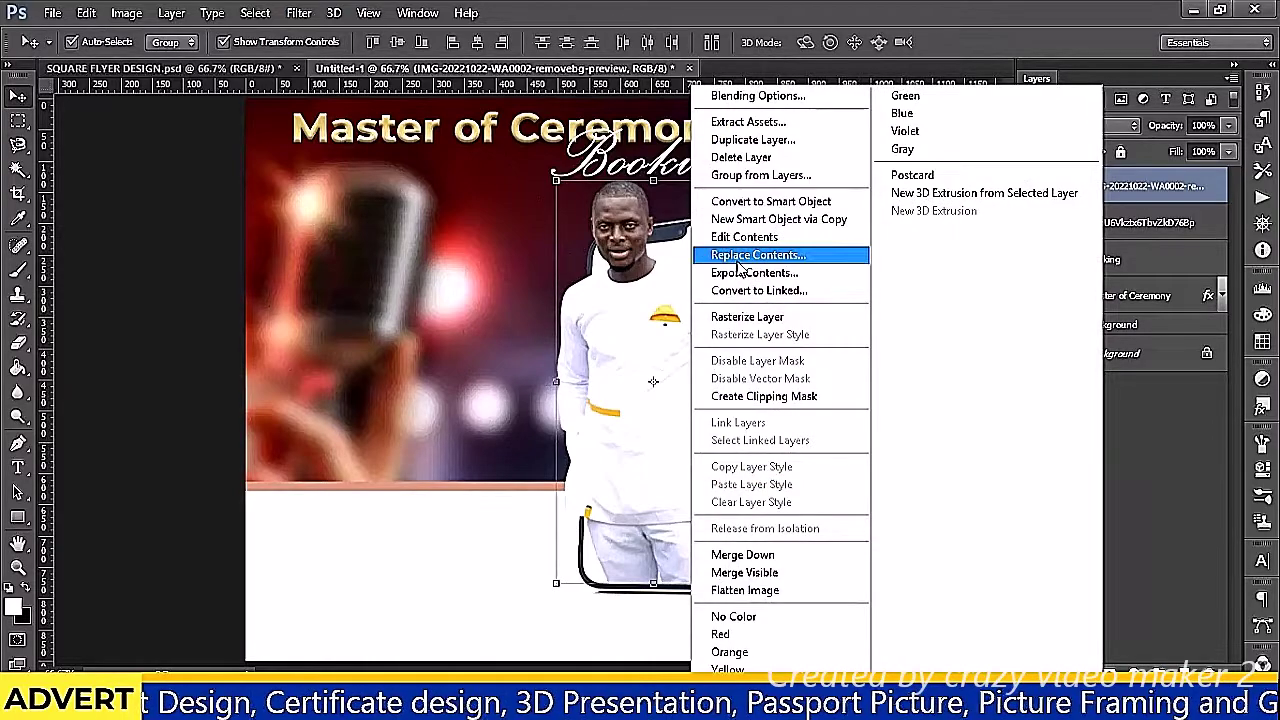
pyautogui.click(742, 316)
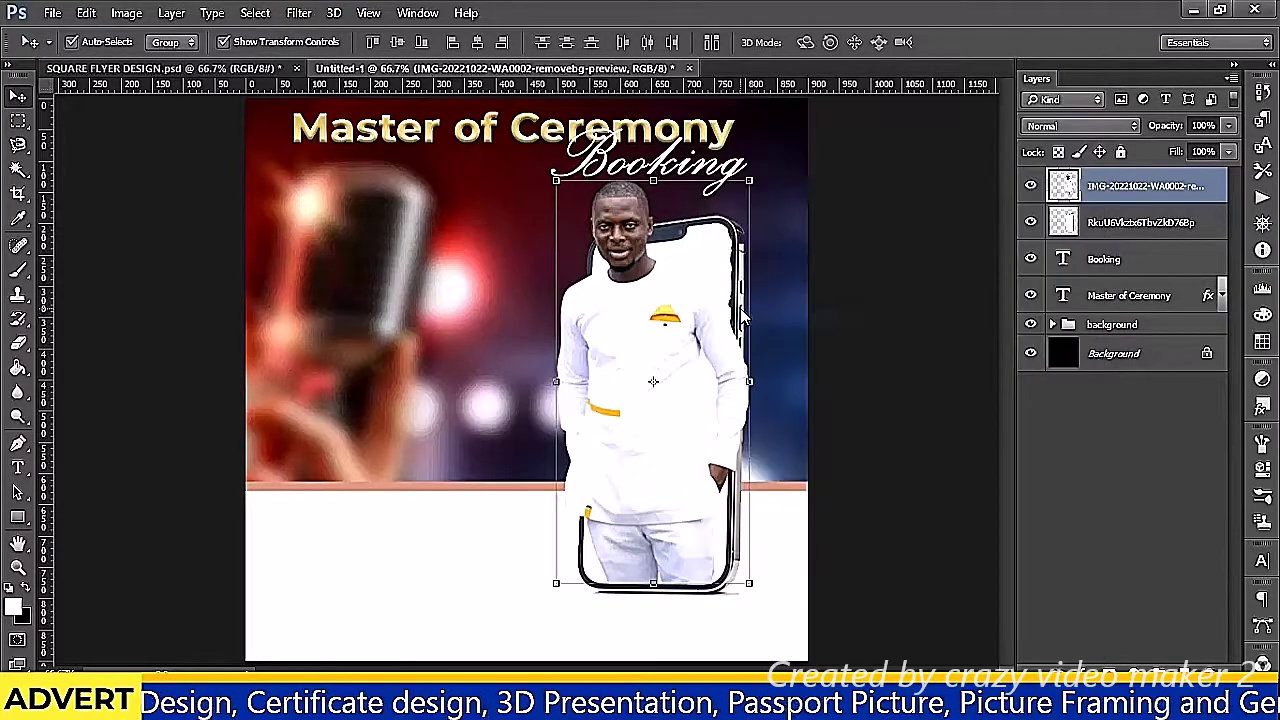
# Apply Color Balance Red +15, Levels white input about 242, and Saturation +8 to the man's photo
pyautogui.hotkey('ctrl', 'b')
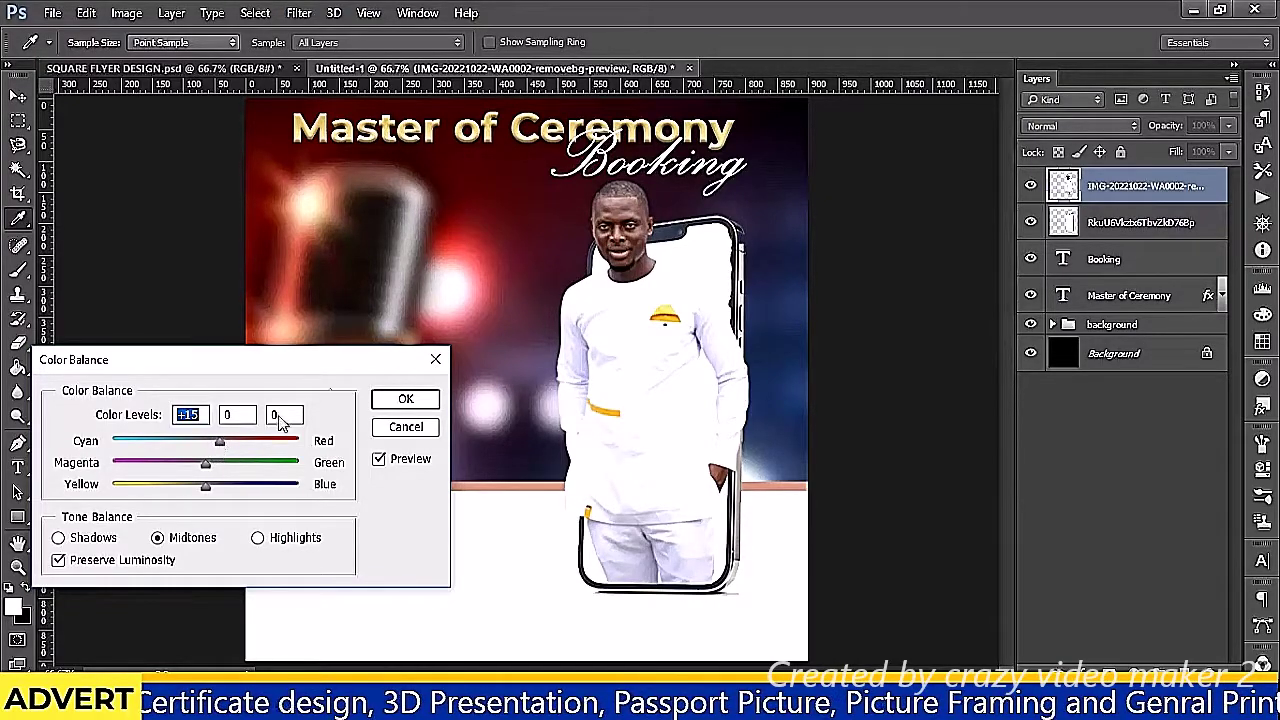
pyautogui.click(400, 400)
pyautogui.press('v')
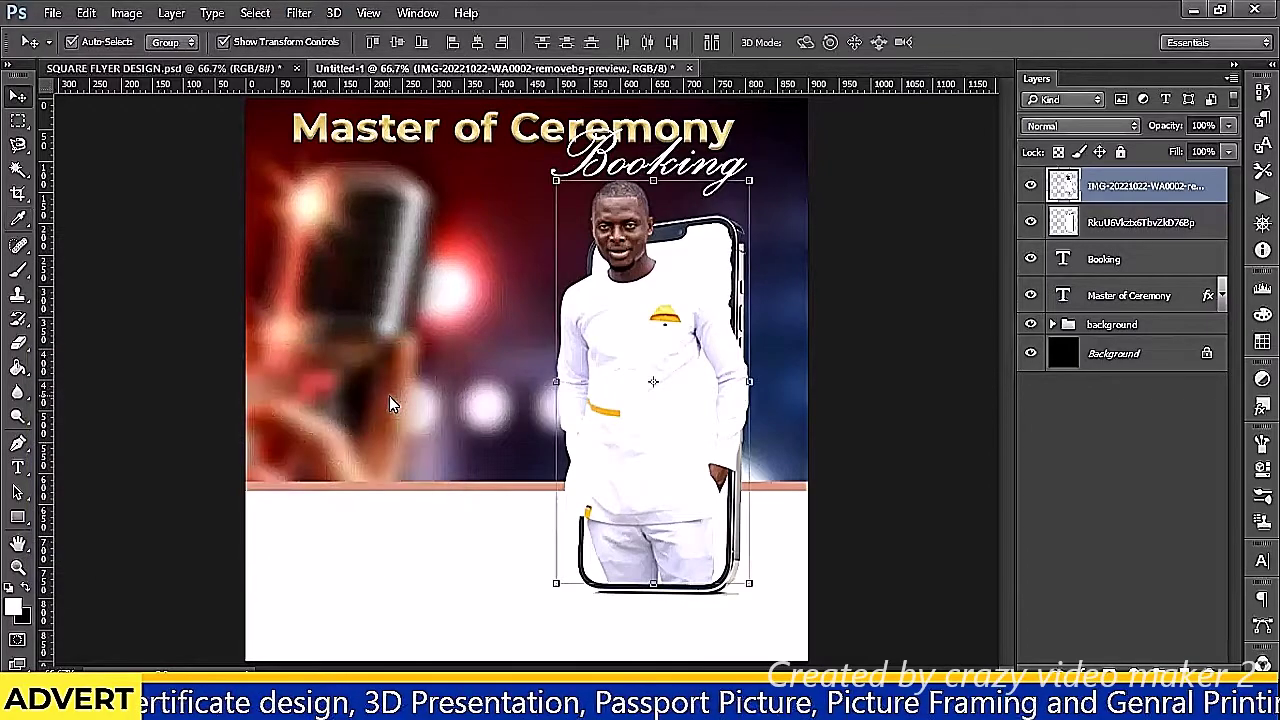
pyautogui.hotkey('ctrl', 'l')
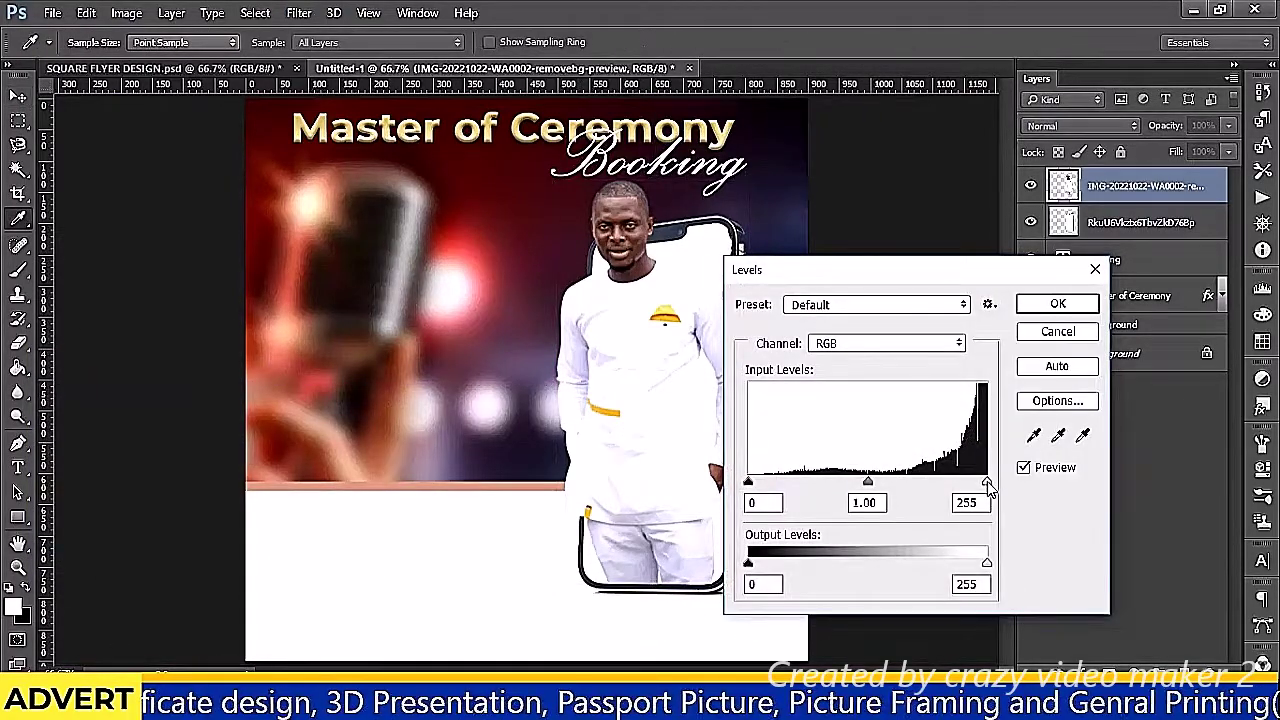
pyautogui.moveTo(987, 482); pyautogui.dragTo(976, 484)
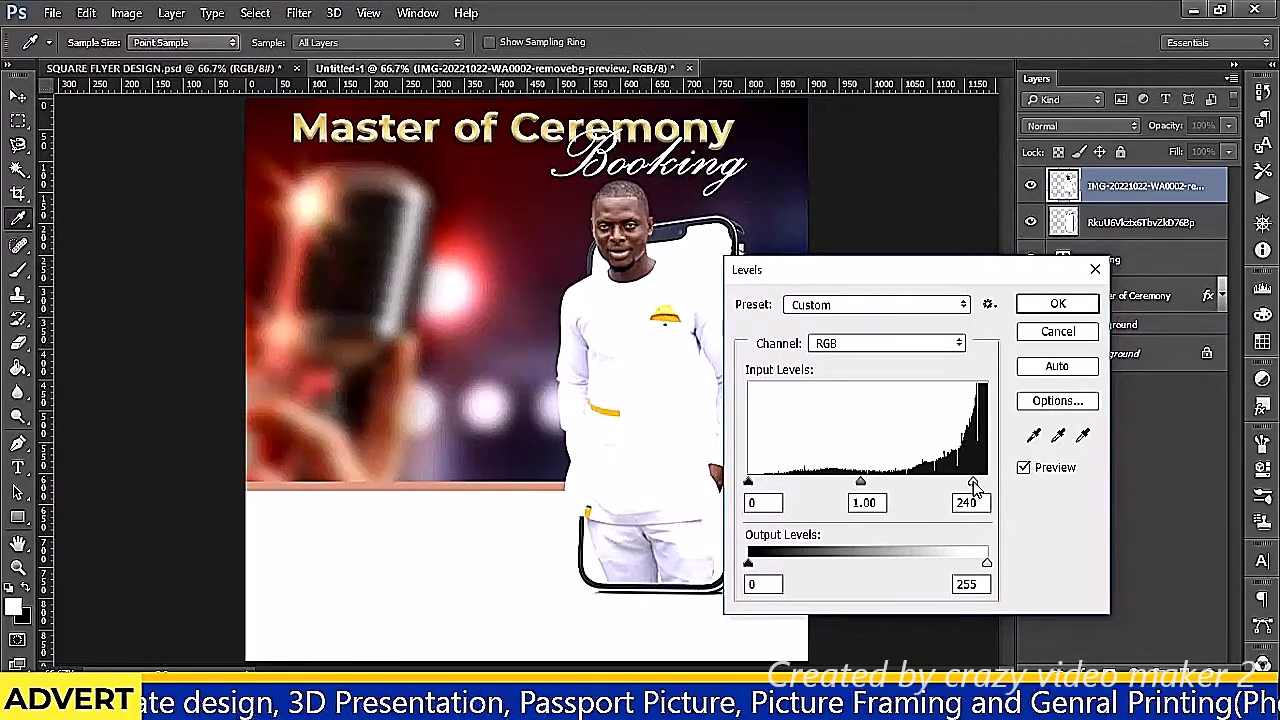
pyautogui.click(1060, 305)
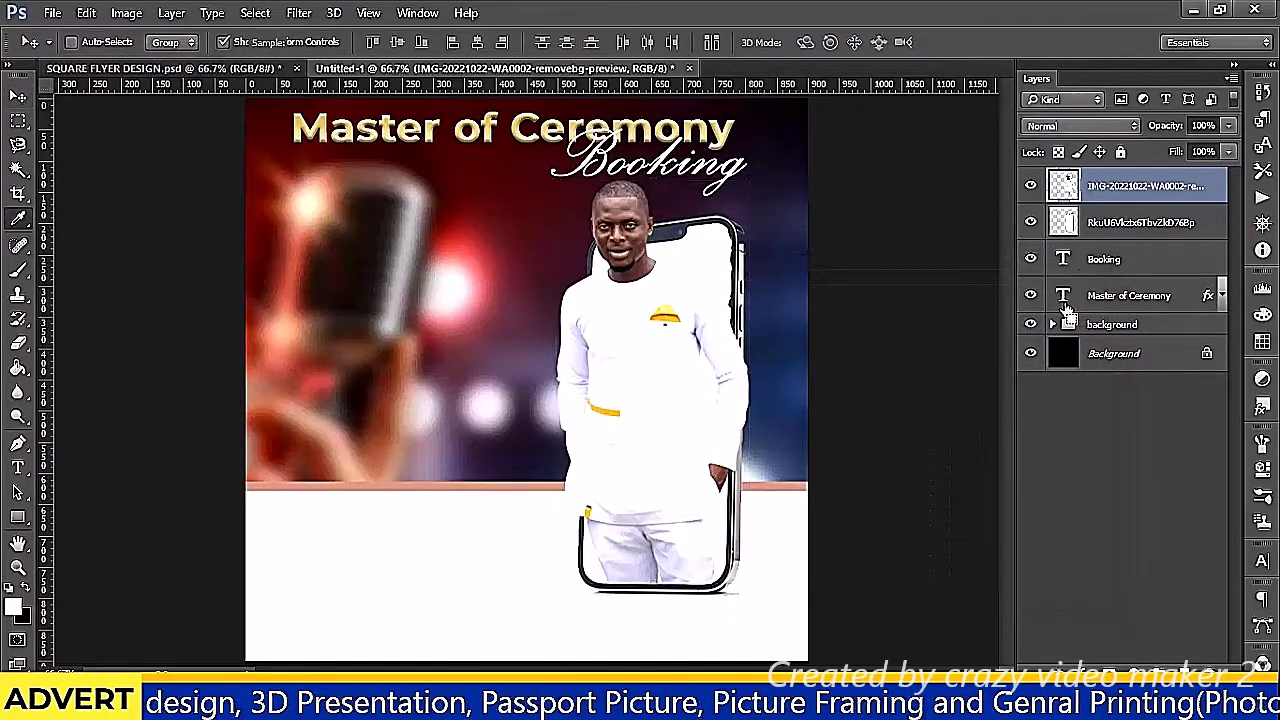
pyautogui.hotkey('ctrl', 'u')
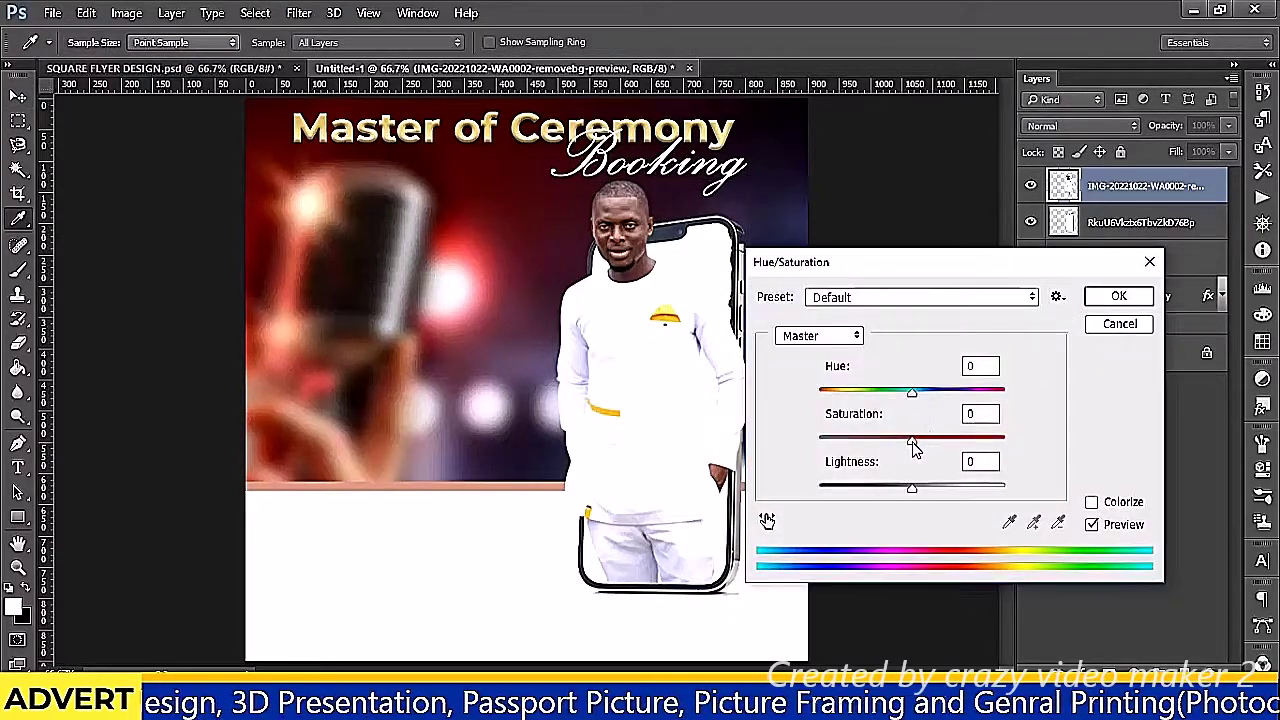
pyautogui.moveTo(913, 442); pyautogui.dragTo(919, 442)
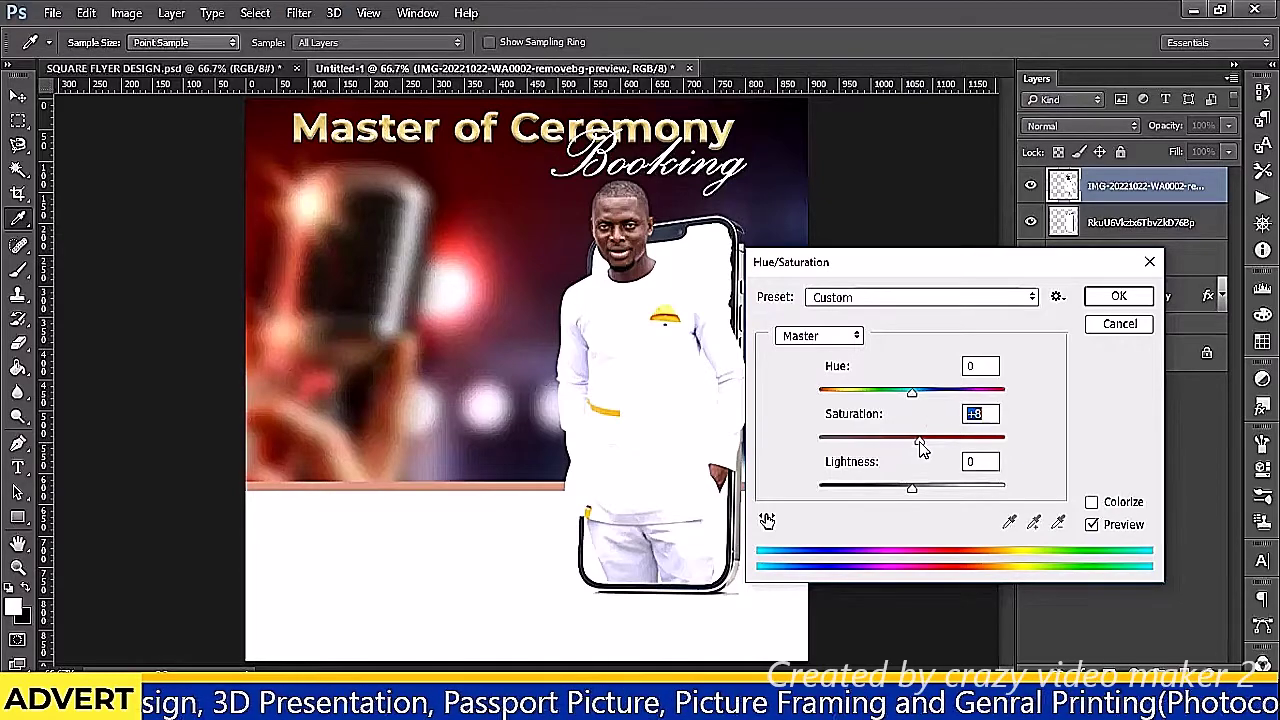
pyautogui.click(1110, 298)
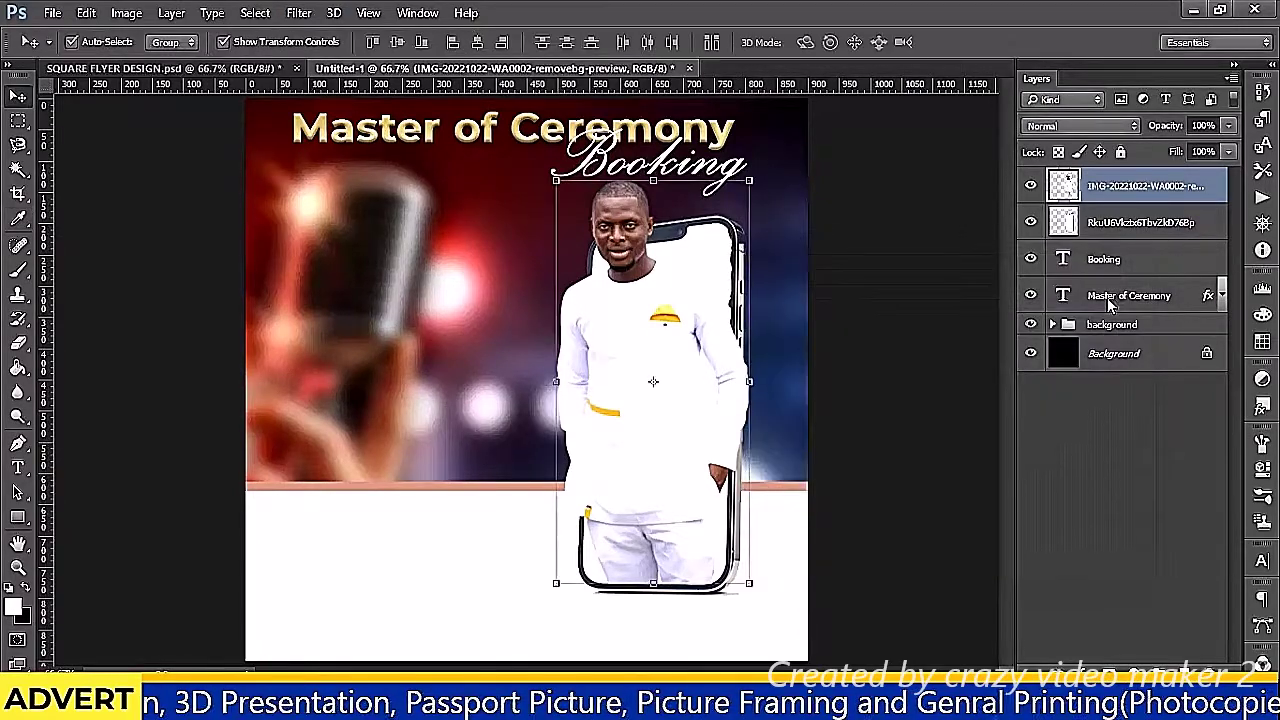
pyautogui.click(1080, 454)
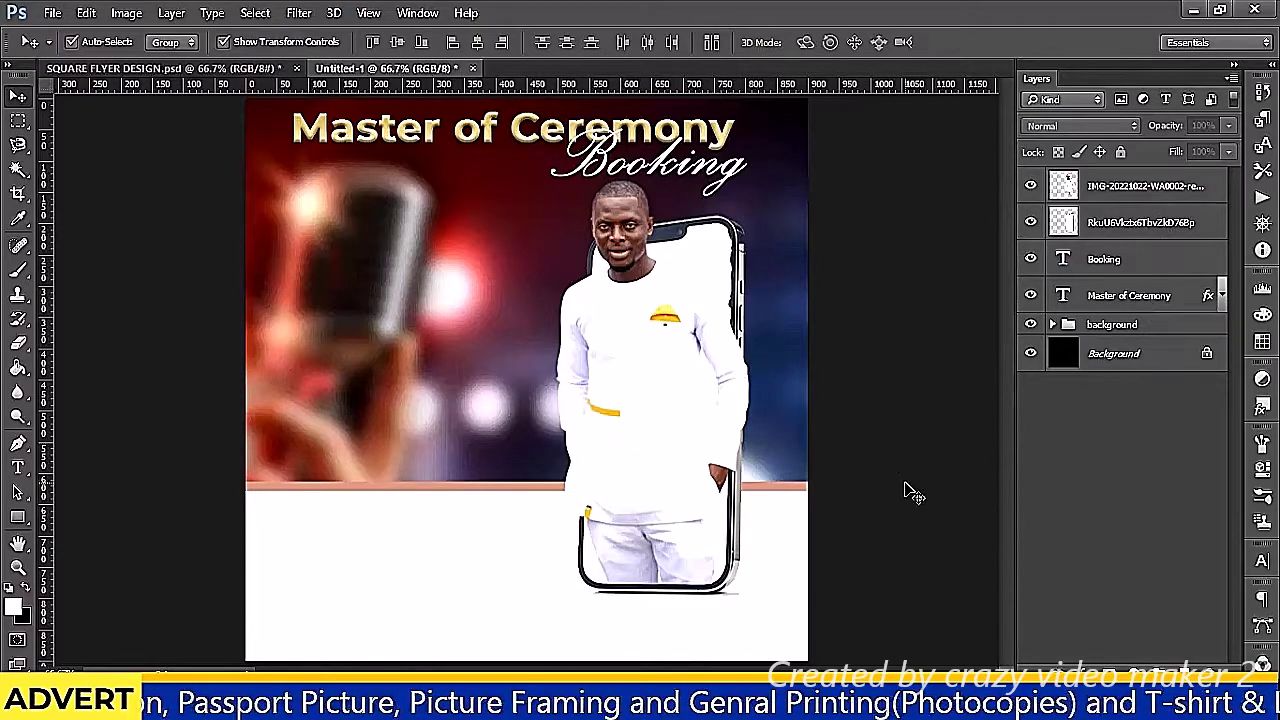
# Draw a black 221 × 17 px flat ellipse beneath the phone mockup's base
pyautogui.click(1130, 228)
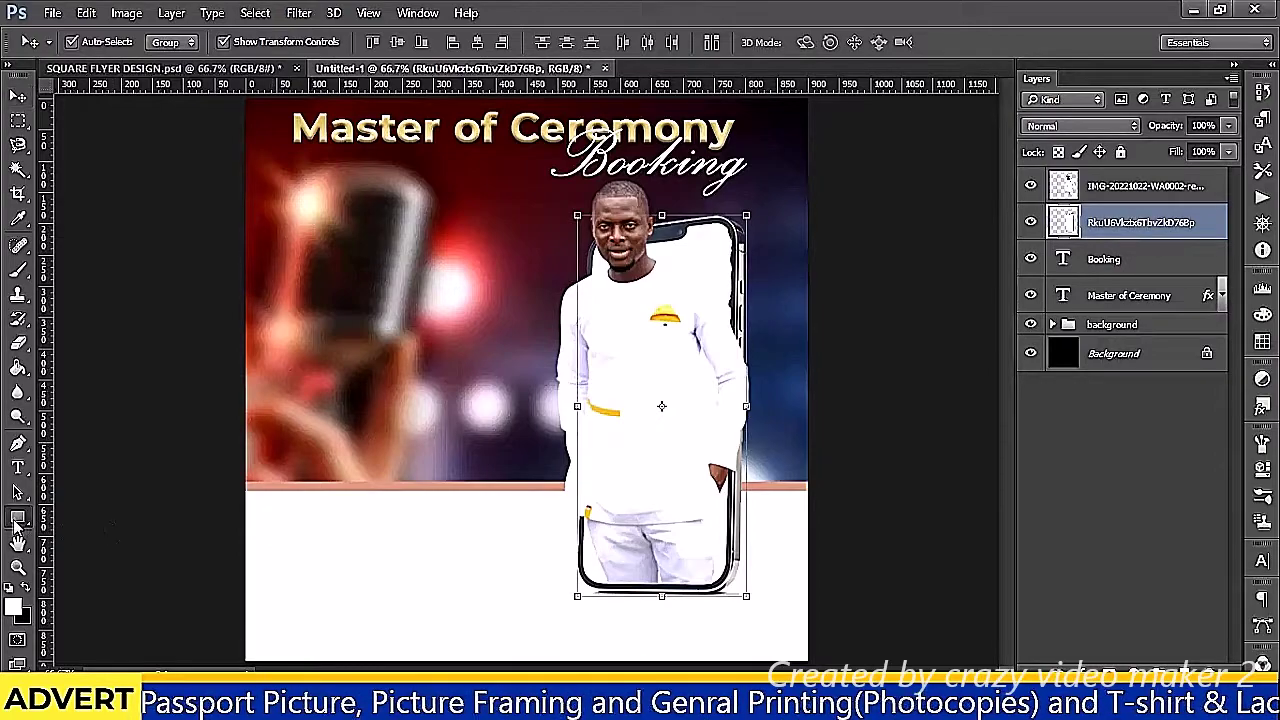
pyautogui.moveTo(17, 516); pyautogui.dragTo(103, 537)
pyautogui.click(103, 537)
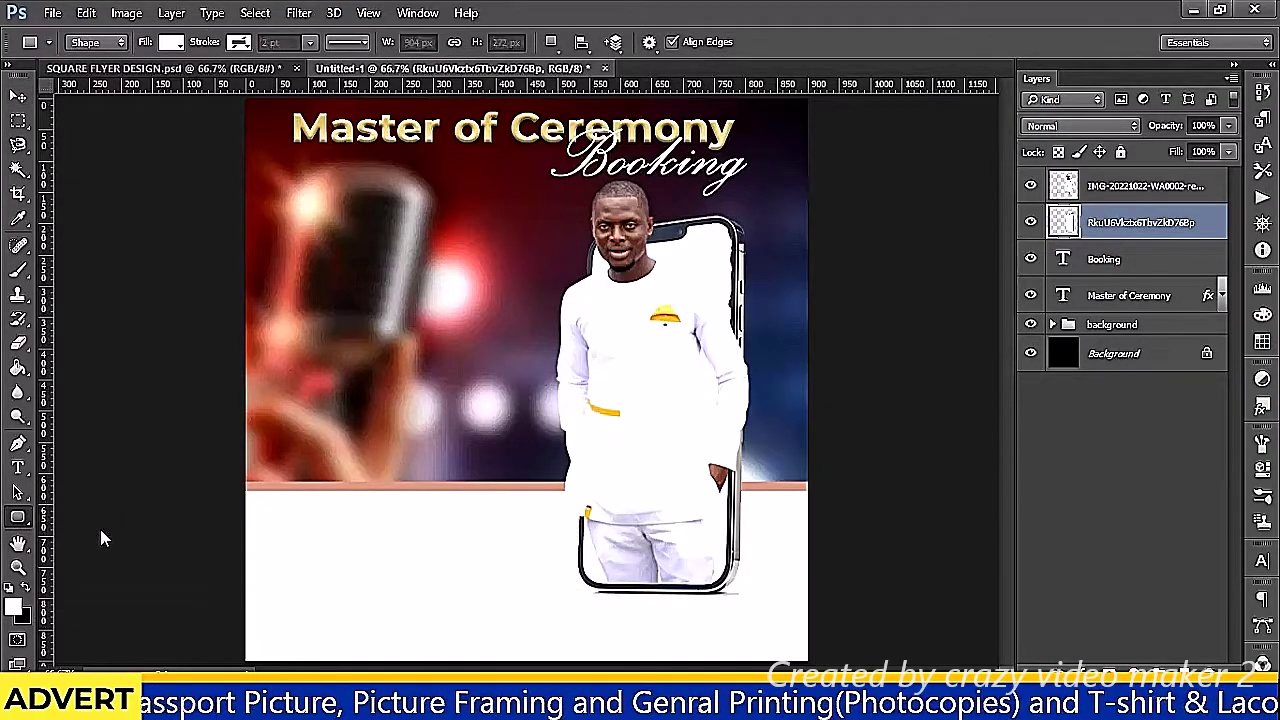
pyautogui.moveTo(17, 518); pyautogui.dragTo(83, 555)
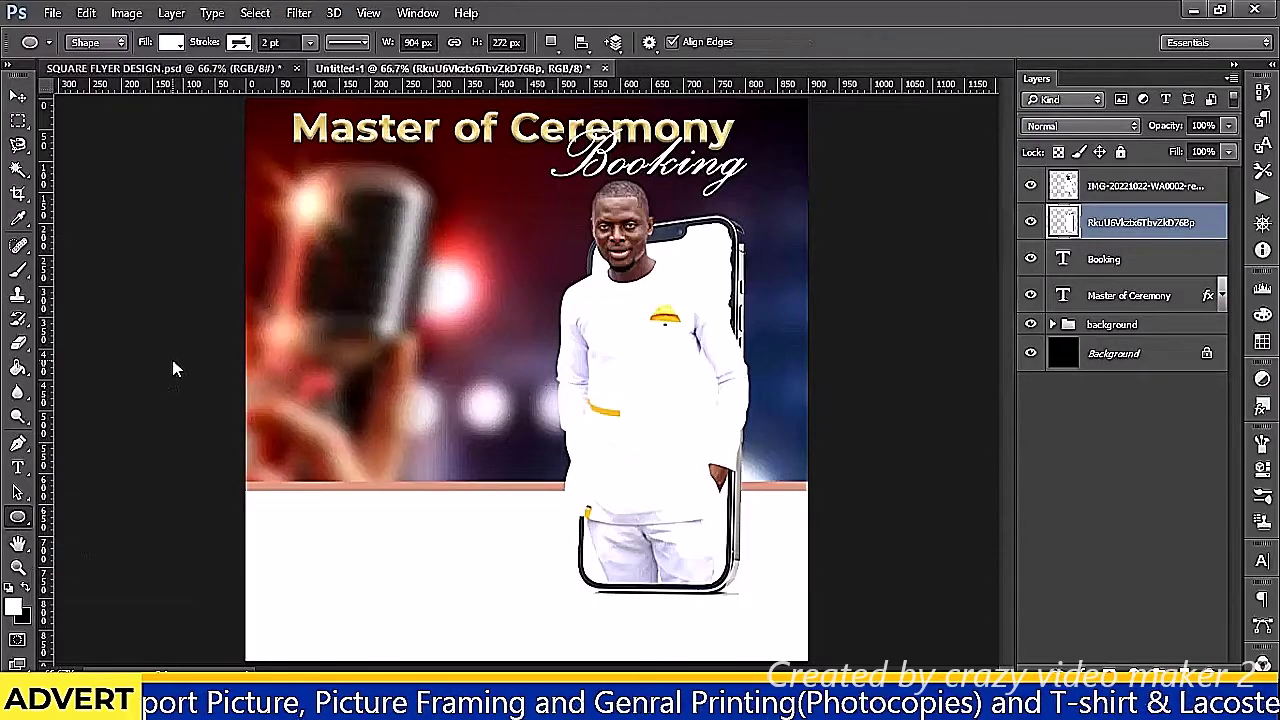
pyautogui.press('d')
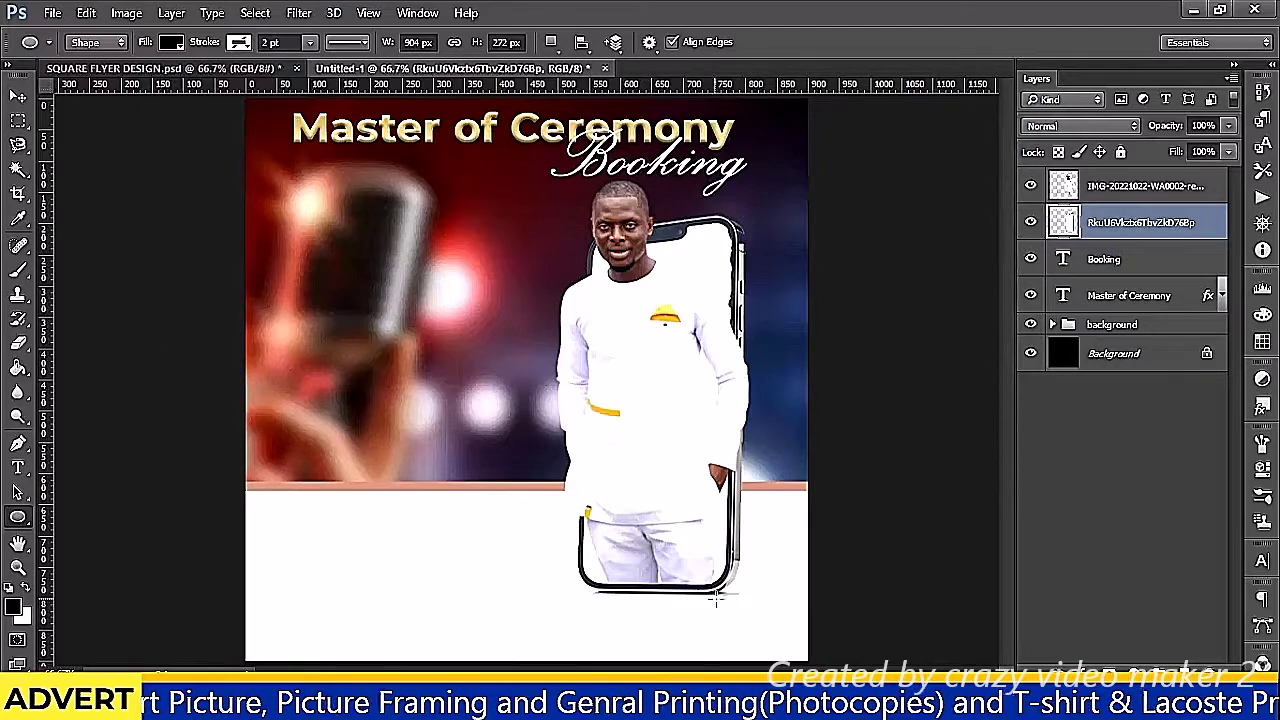
pyautogui.moveTo(724, 592); pyautogui.dragTo(586, 600)
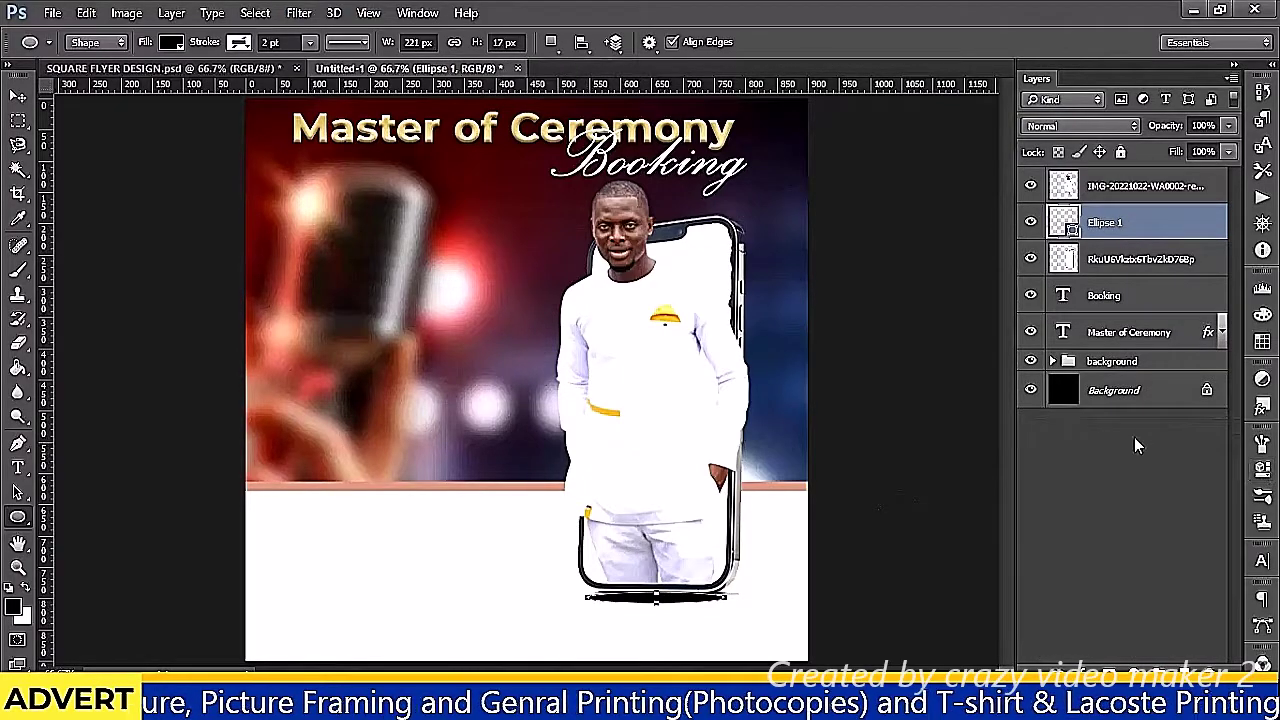
# Rasterize Ellipse 1 and give it a 10.0-pixel Gaussian Blur
pyautogui.rightClick(1126, 226)
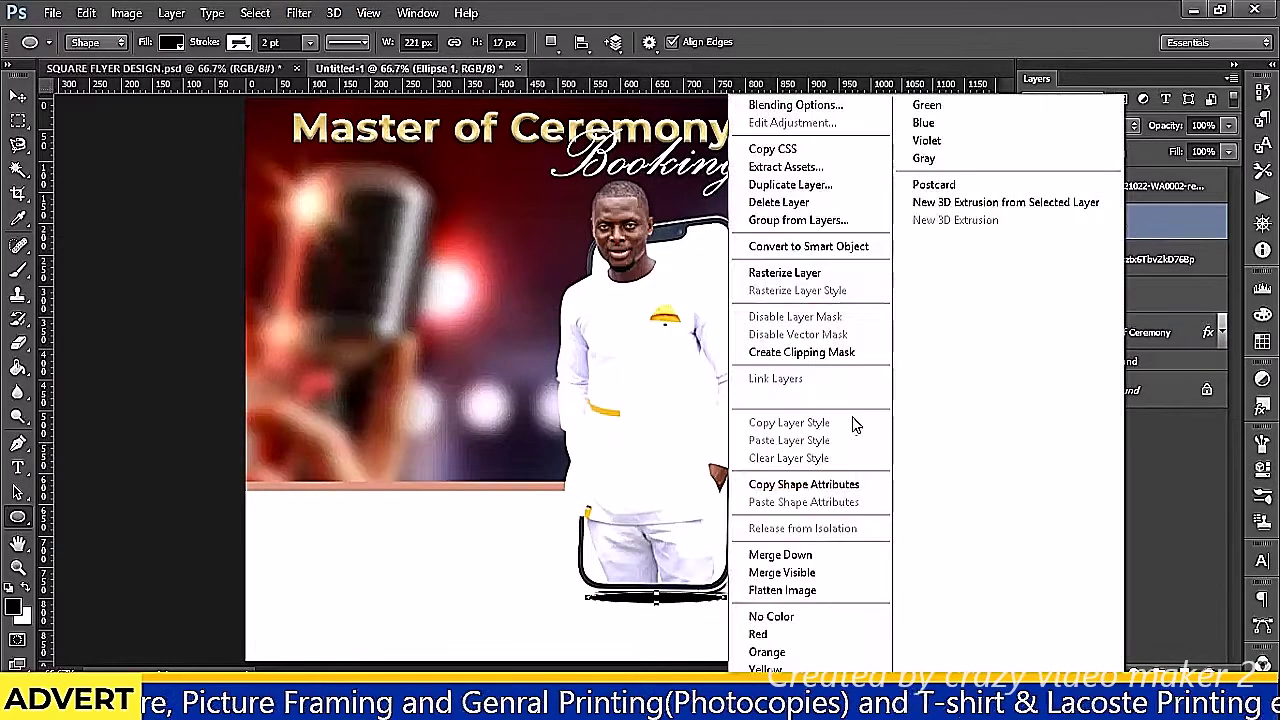
pyautogui.click(812, 273)
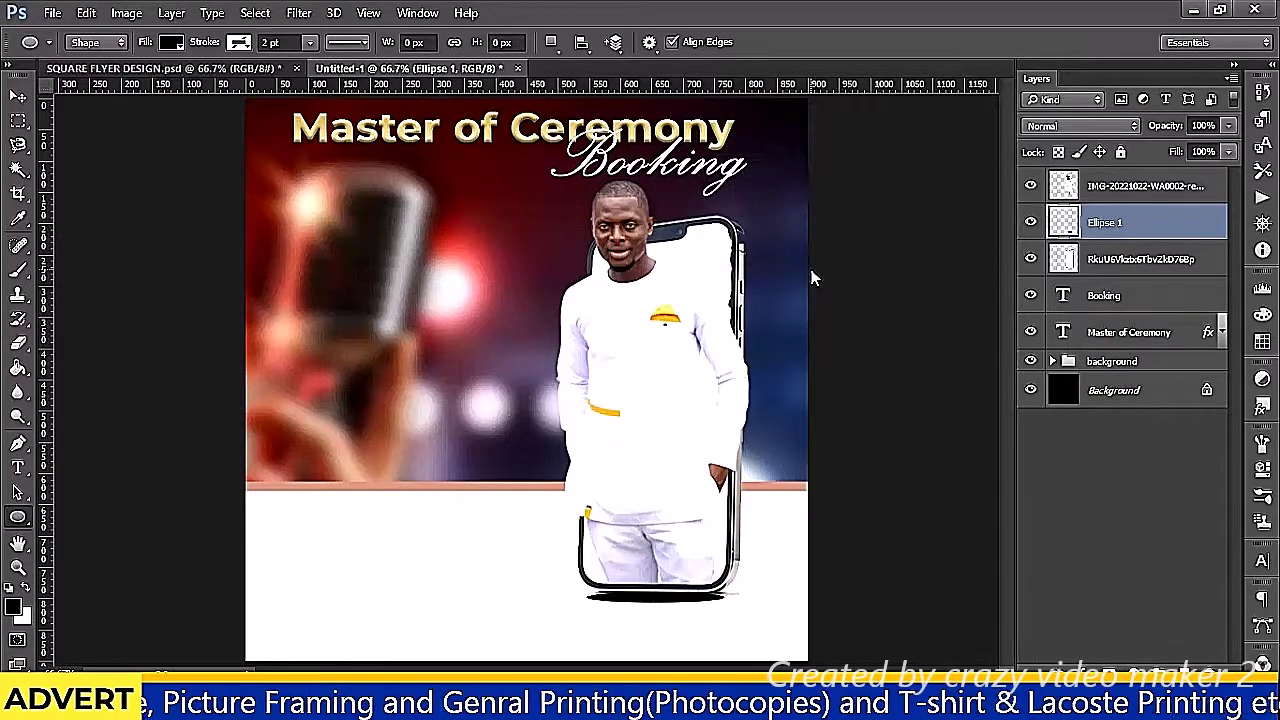
pyautogui.click(298, 12)
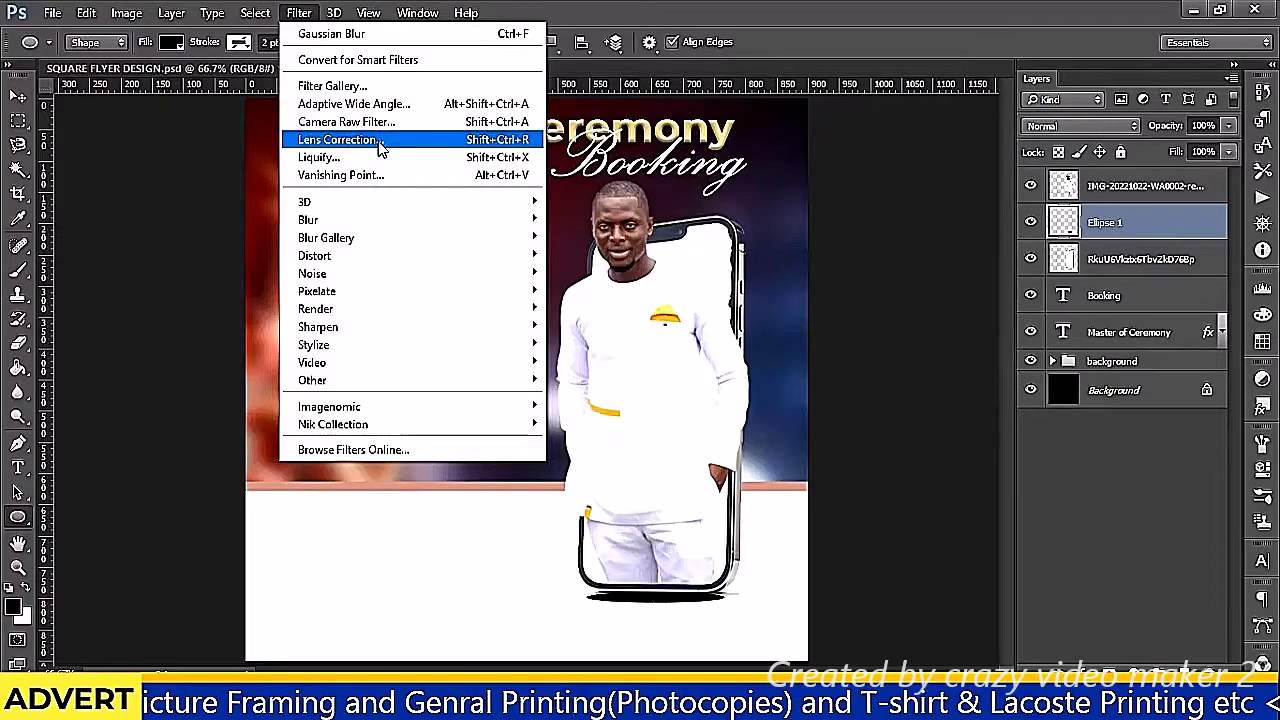
pyautogui.moveTo(410, 219)
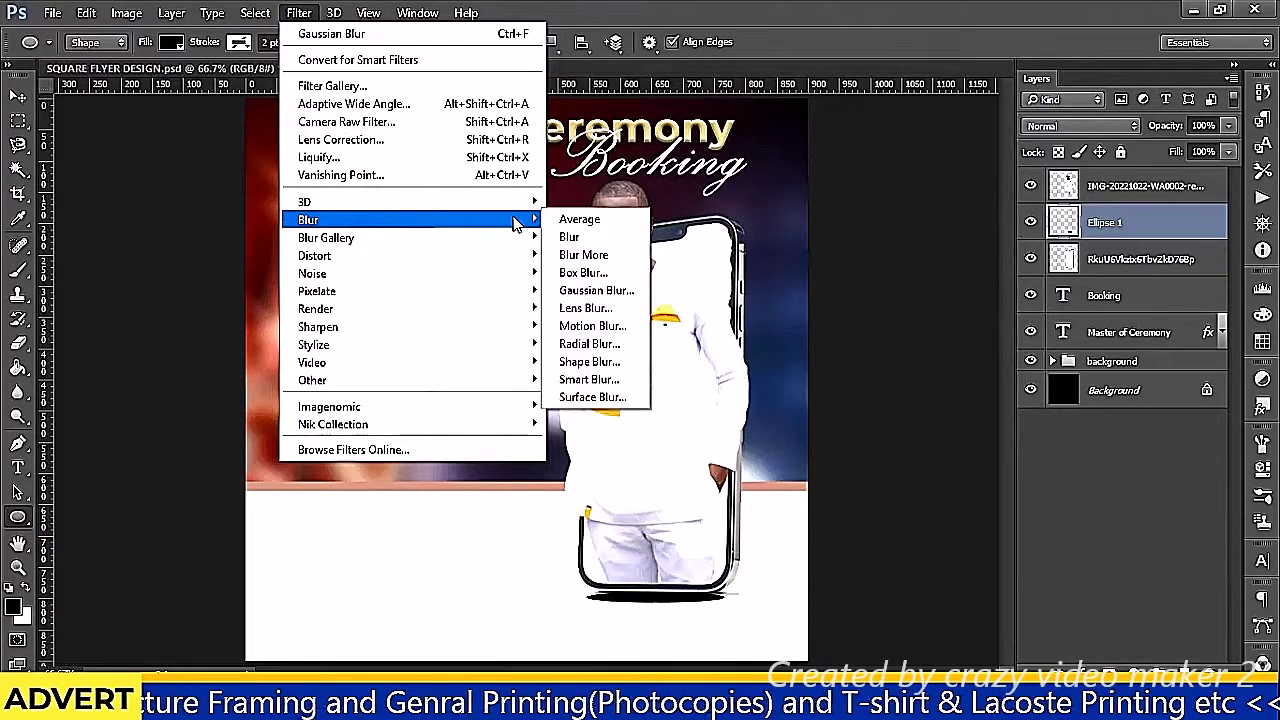
pyautogui.click(600, 291)
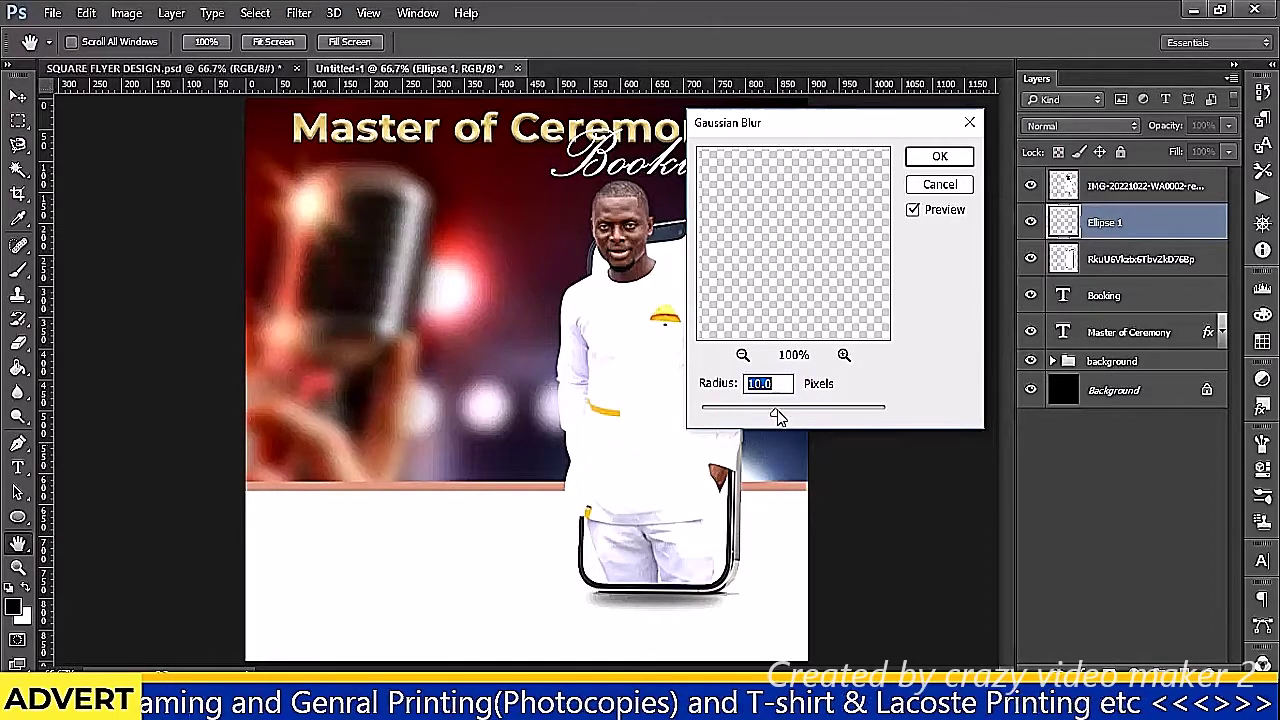
pyautogui.moveTo(777, 410); pyautogui.dragTo(779, 410)
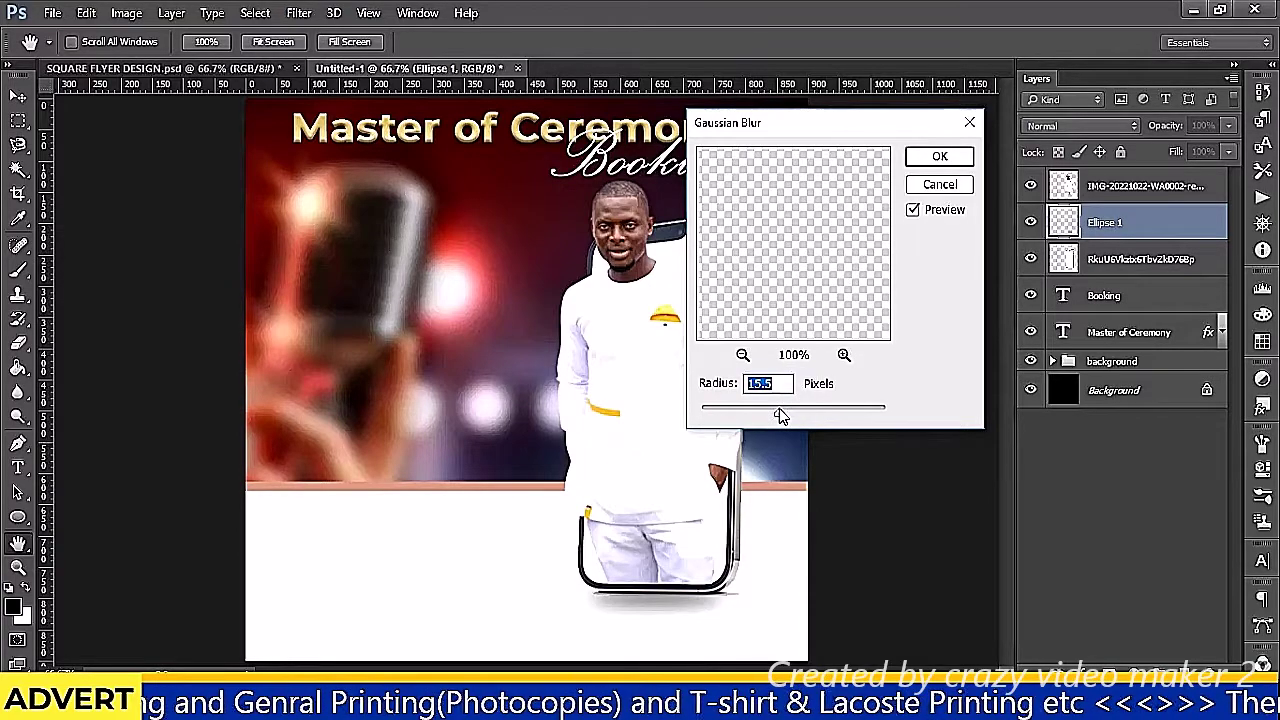
pyautogui.moveTo(778, 408); pyautogui.dragTo(774, 410)
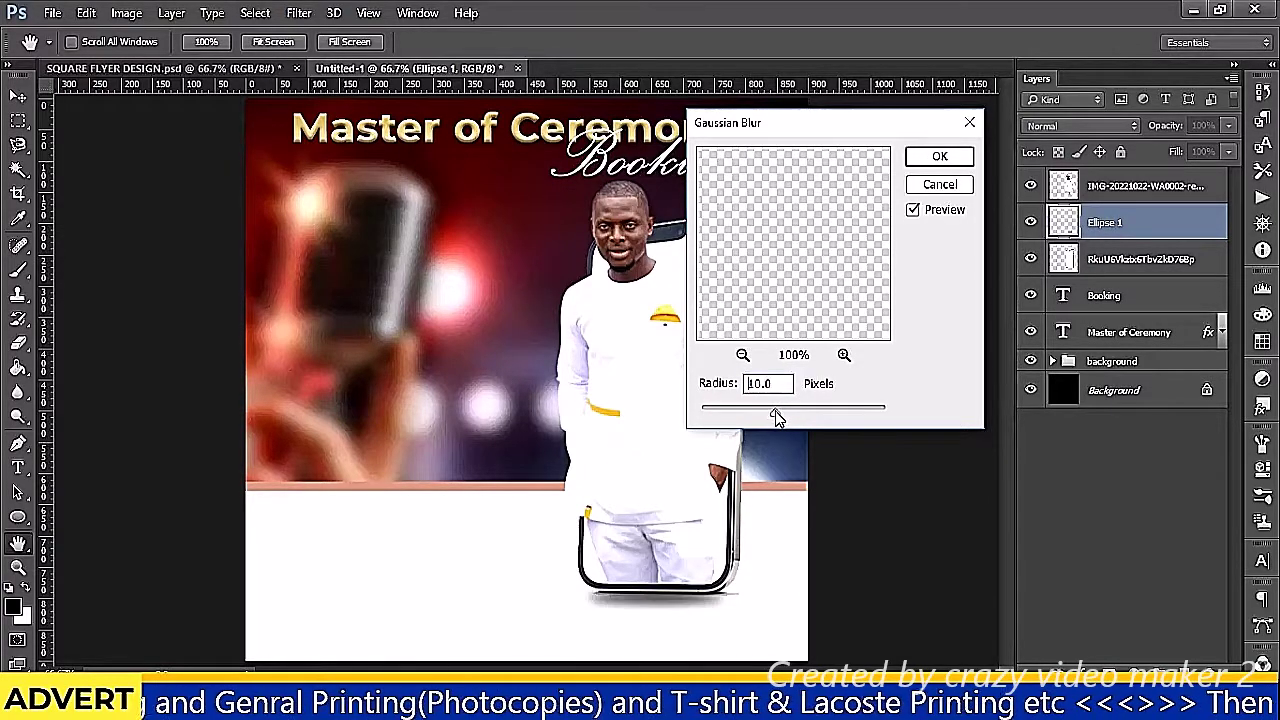
pyautogui.click(942, 159)
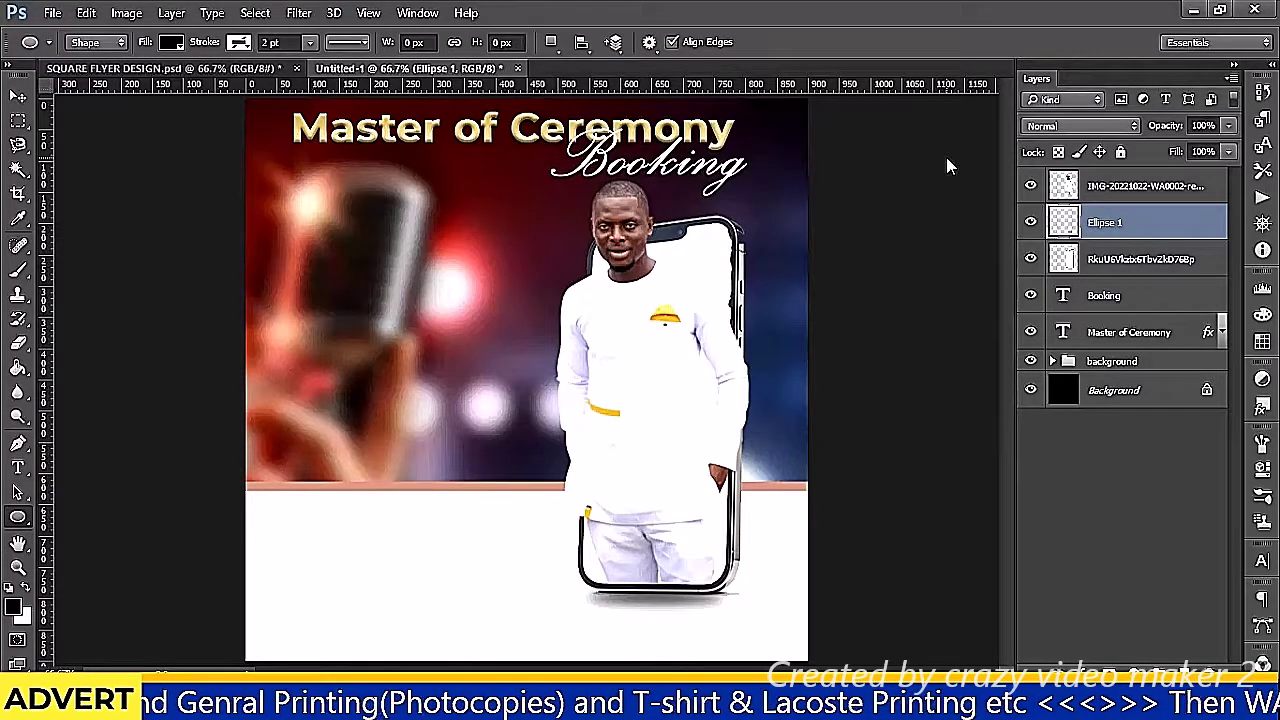
# Enlarge the Ellipse 1 shadow slightly with a free transform
pyautogui.press('v')
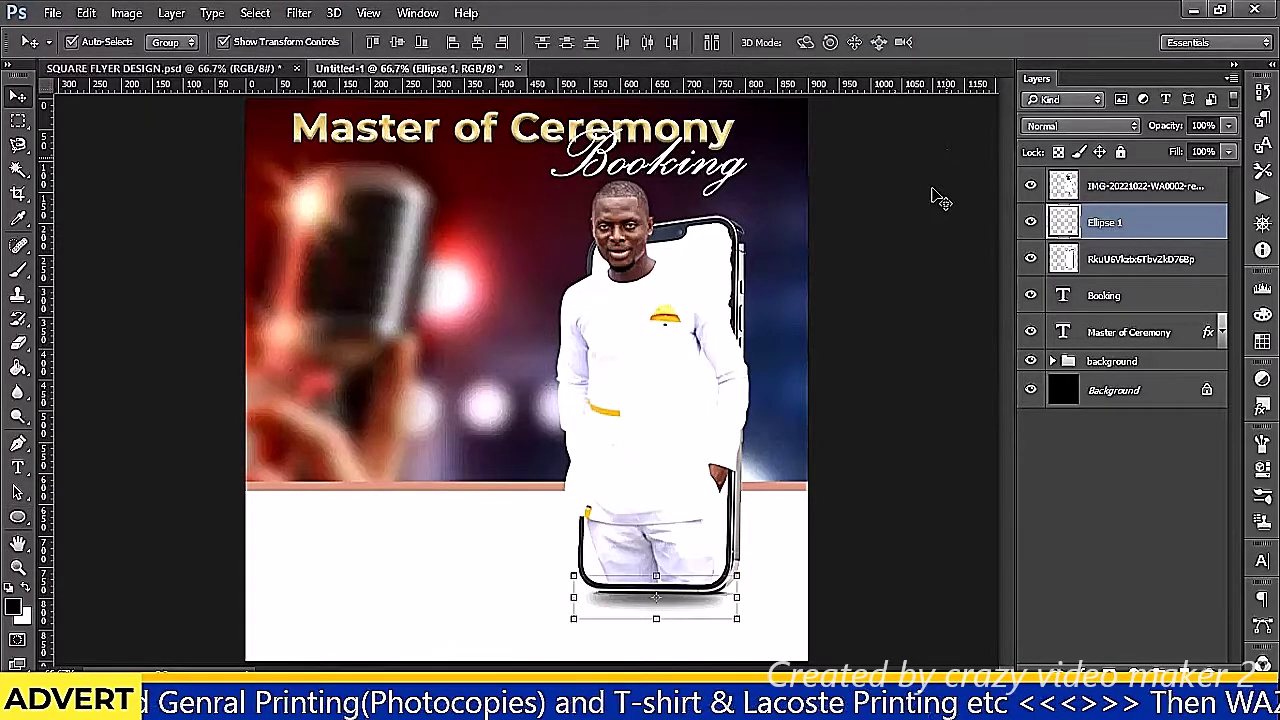
pyautogui.click(737, 619)
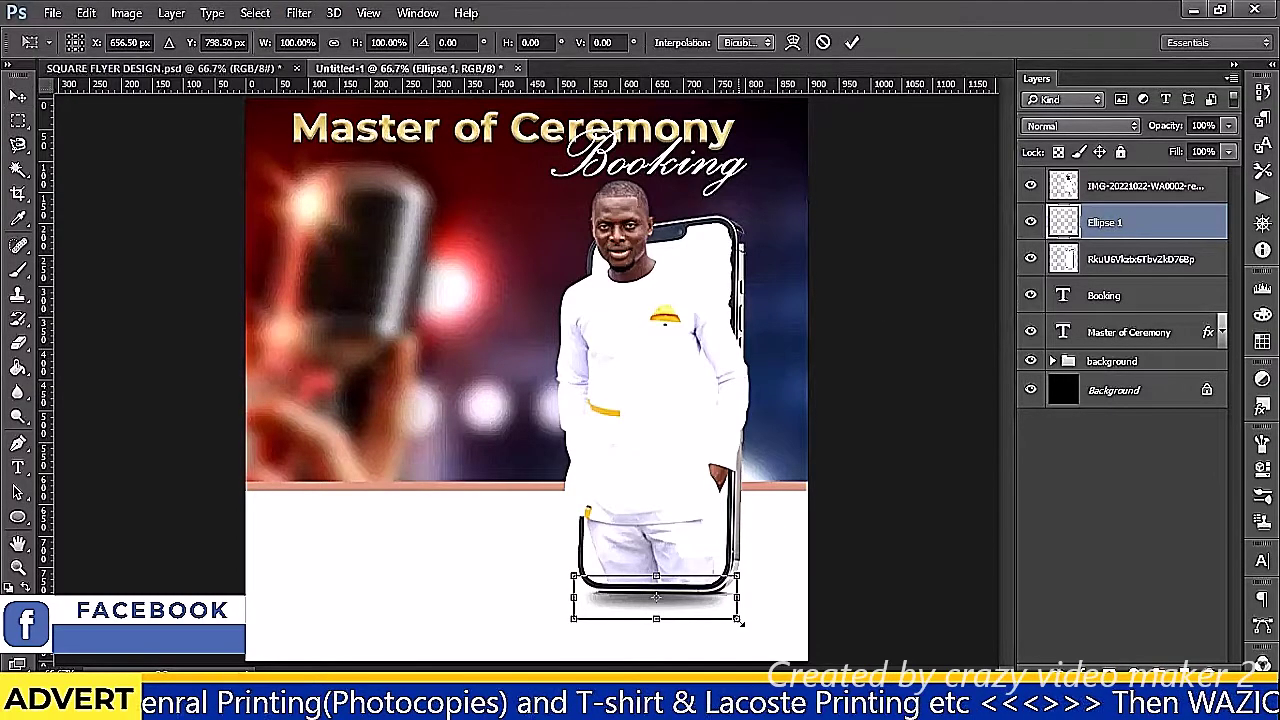
pyautogui.moveTo(737, 619); pyautogui.dragTo(749, 619)
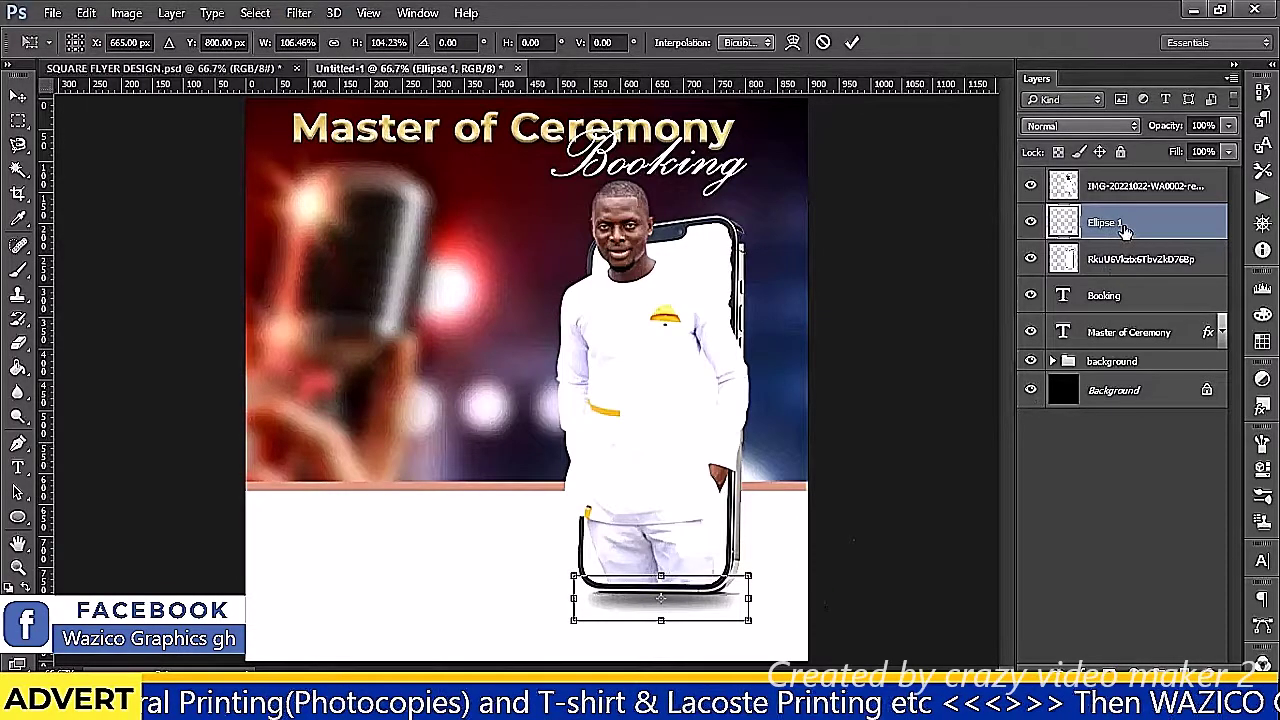
pyautogui.click(852, 42)
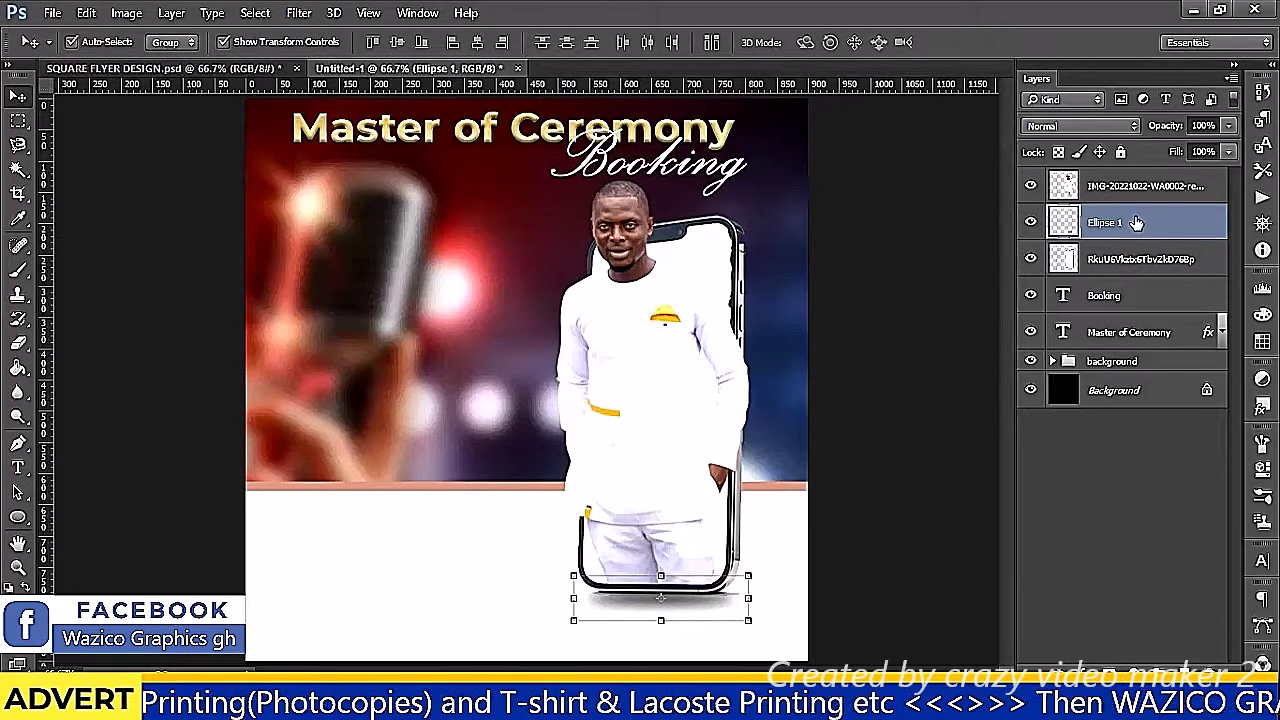
# Move the Ellipse 1 shadow below the phone layer and nudge it up and left
pyautogui.moveTo(1136, 222); pyautogui.dragTo(1137, 262)
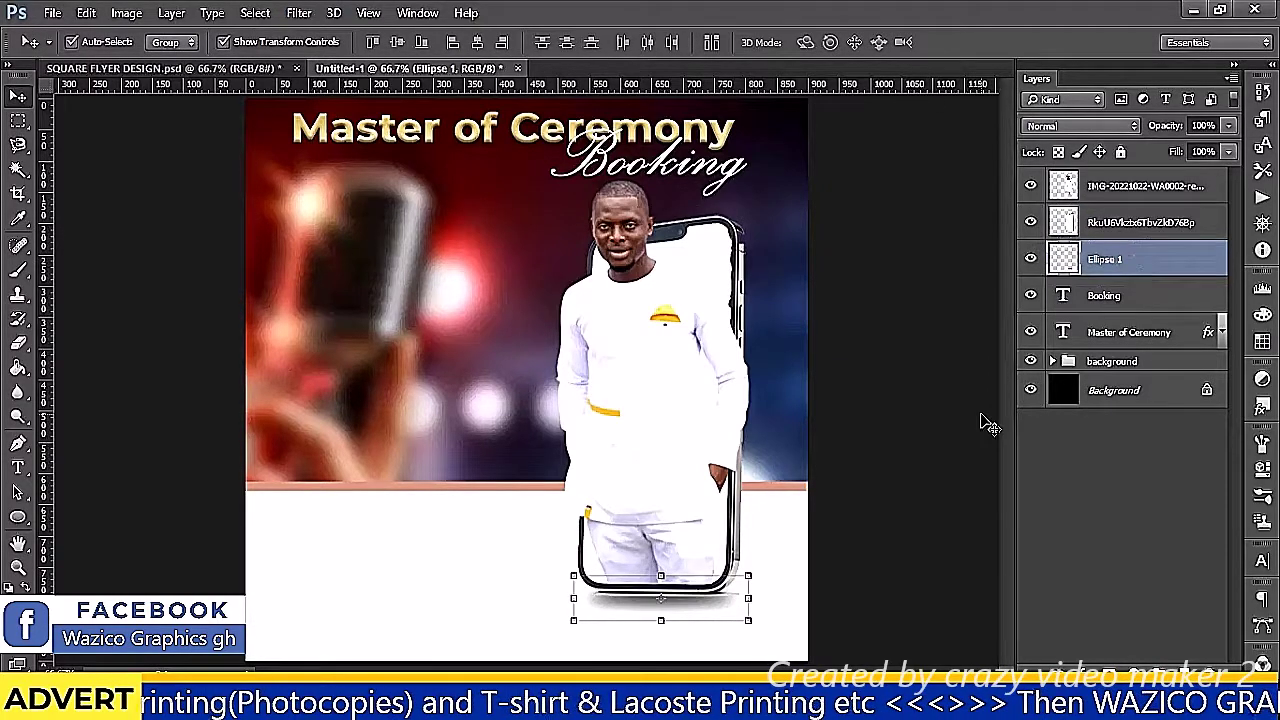
pyautogui.press('Up')
pyautogui.press('Up')
pyautogui.press('Up')
pyautogui.press('Up')
pyautogui.press('Up')
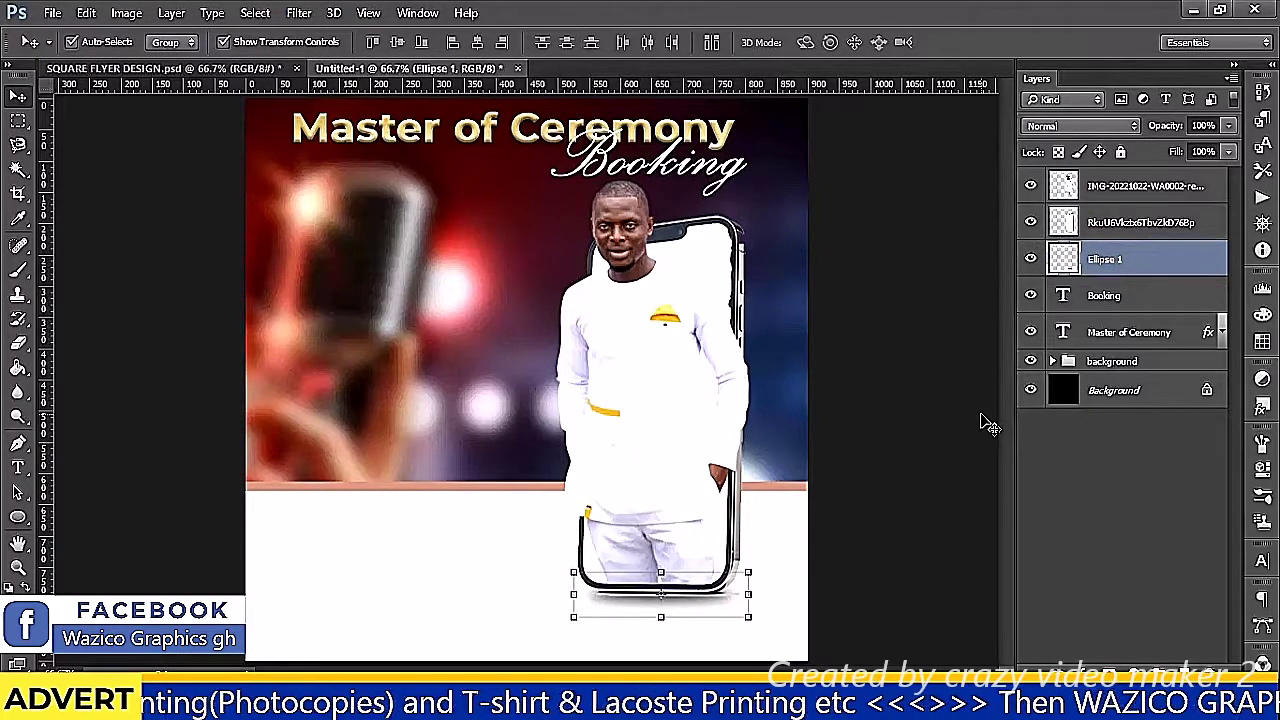
pyautogui.press('Left')
pyautogui.press('Left')
pyautogui.press('Left')
pyautogui.press('Left')
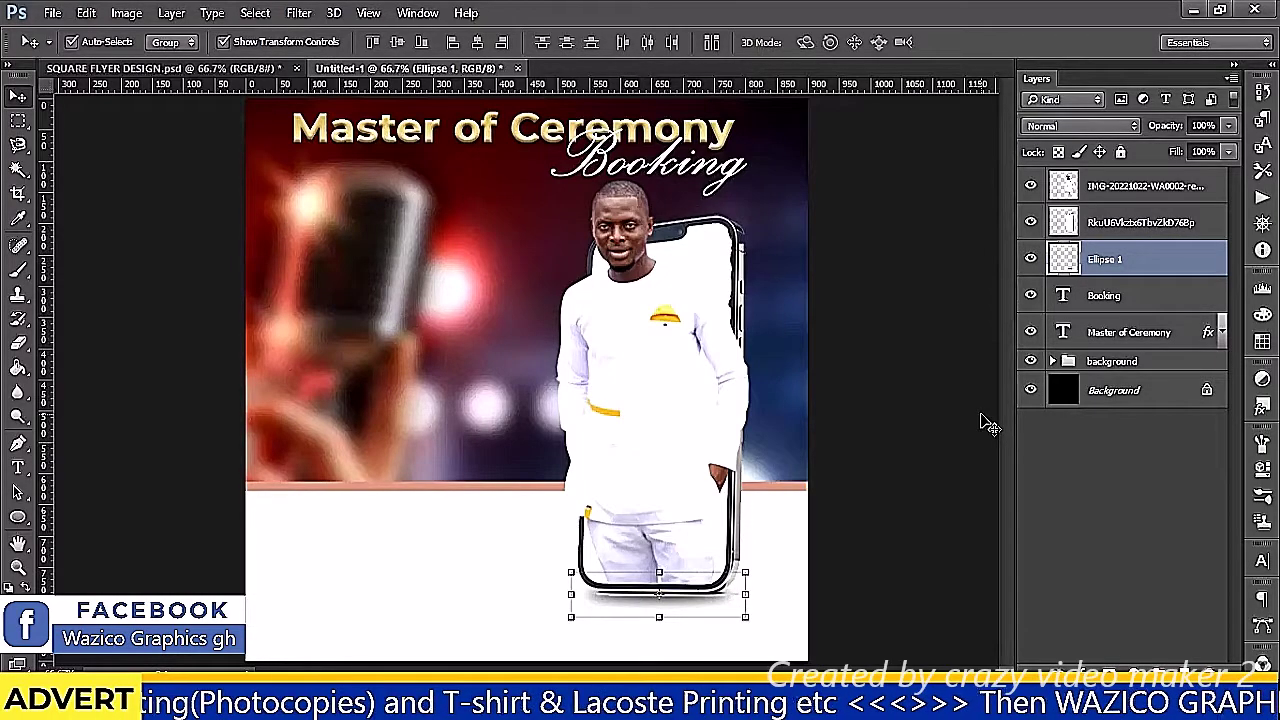
pyautogui.click(1105, 491)
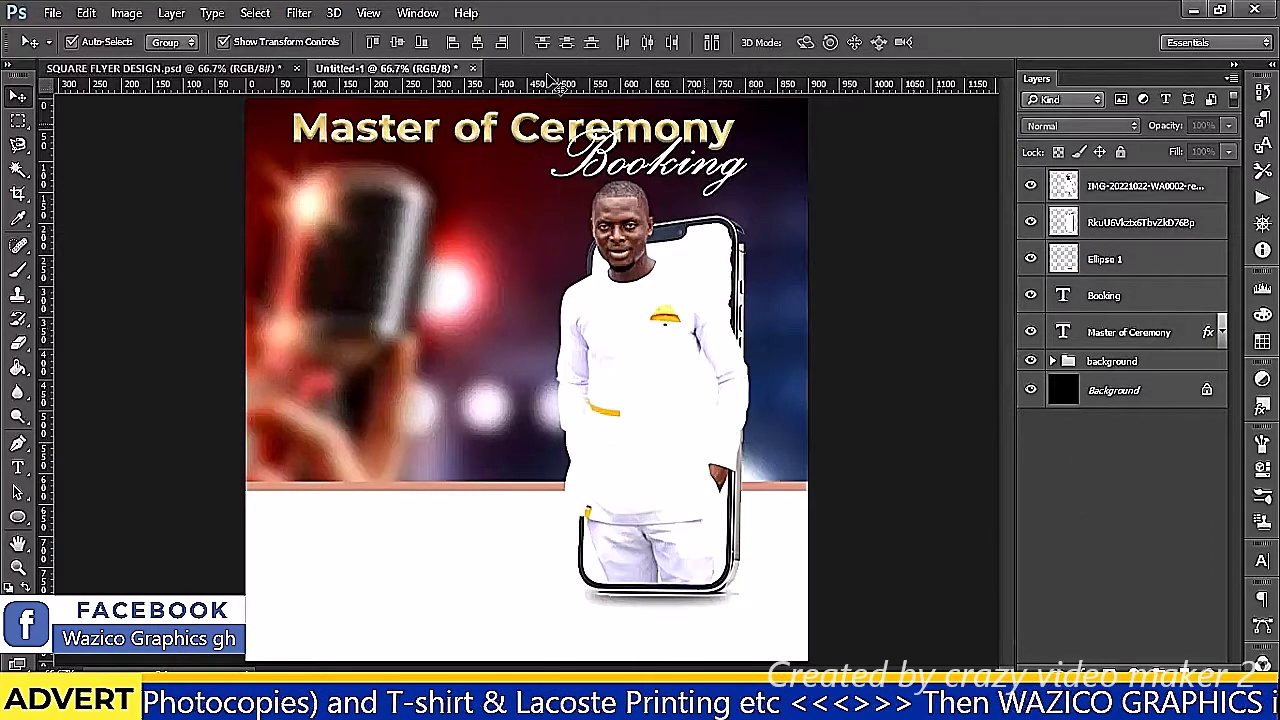
# Hide Tick copy, then copy the Features checklist group from SQUARE FLYER DESIGN.psd into Untitled-1
pyautogui.click(157, 68)
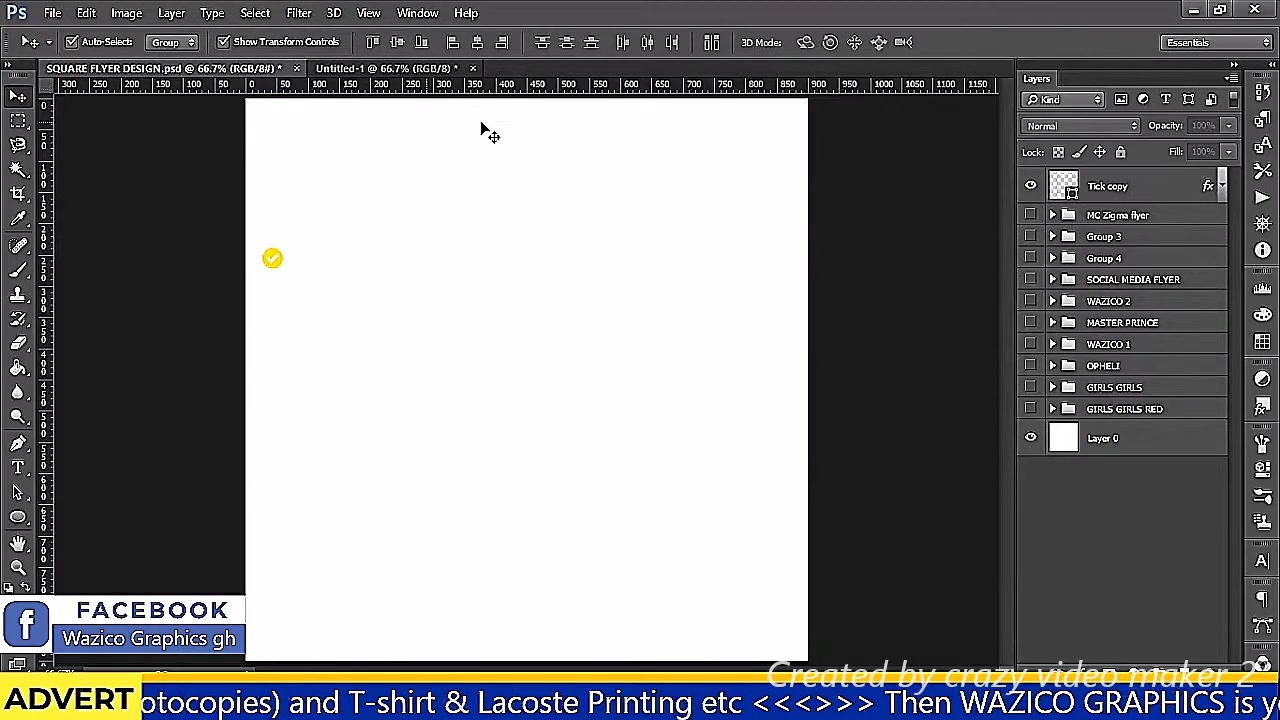
pyautogui.click(1029, 186)
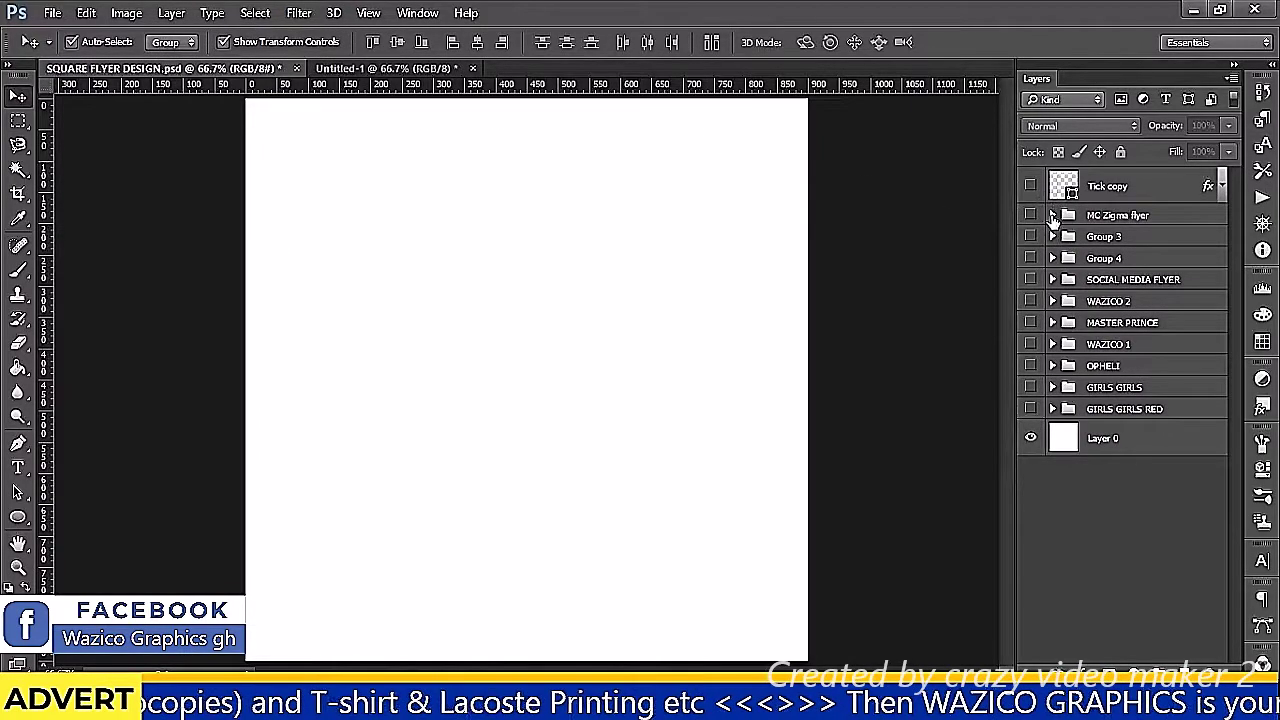
pyautogui.click(1052, 215)
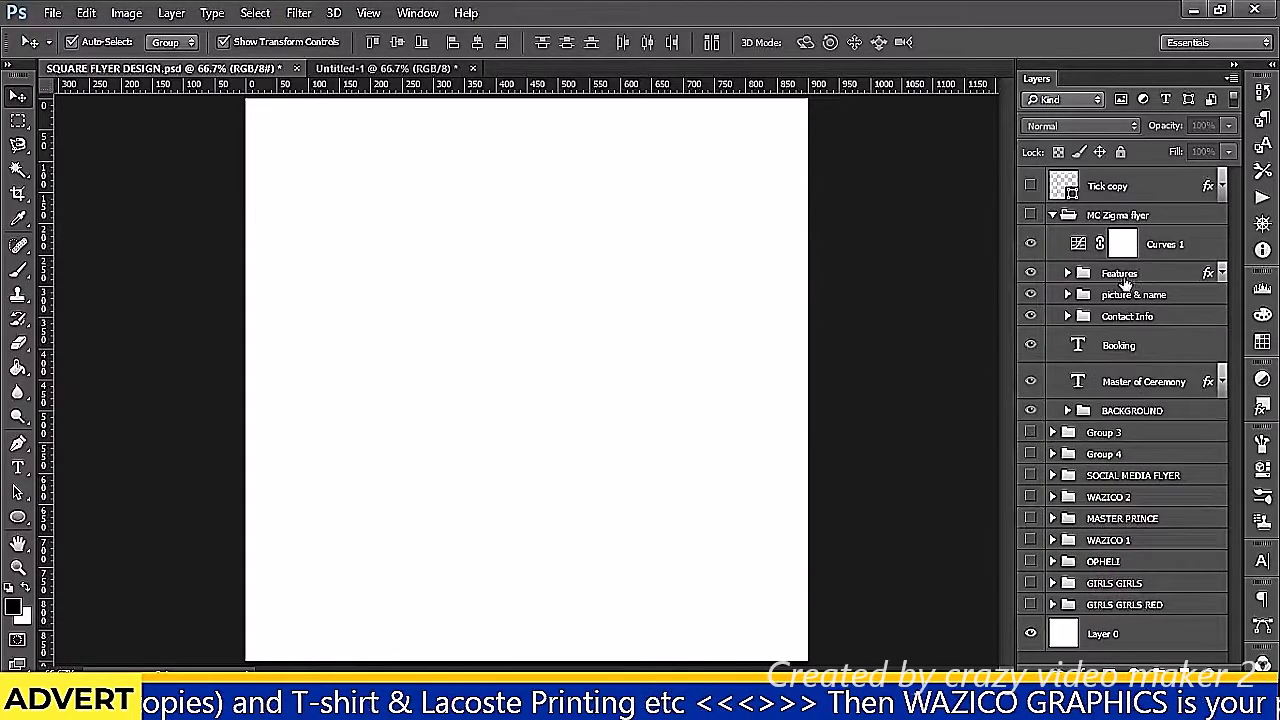
pyautogui.click(1107, 277)
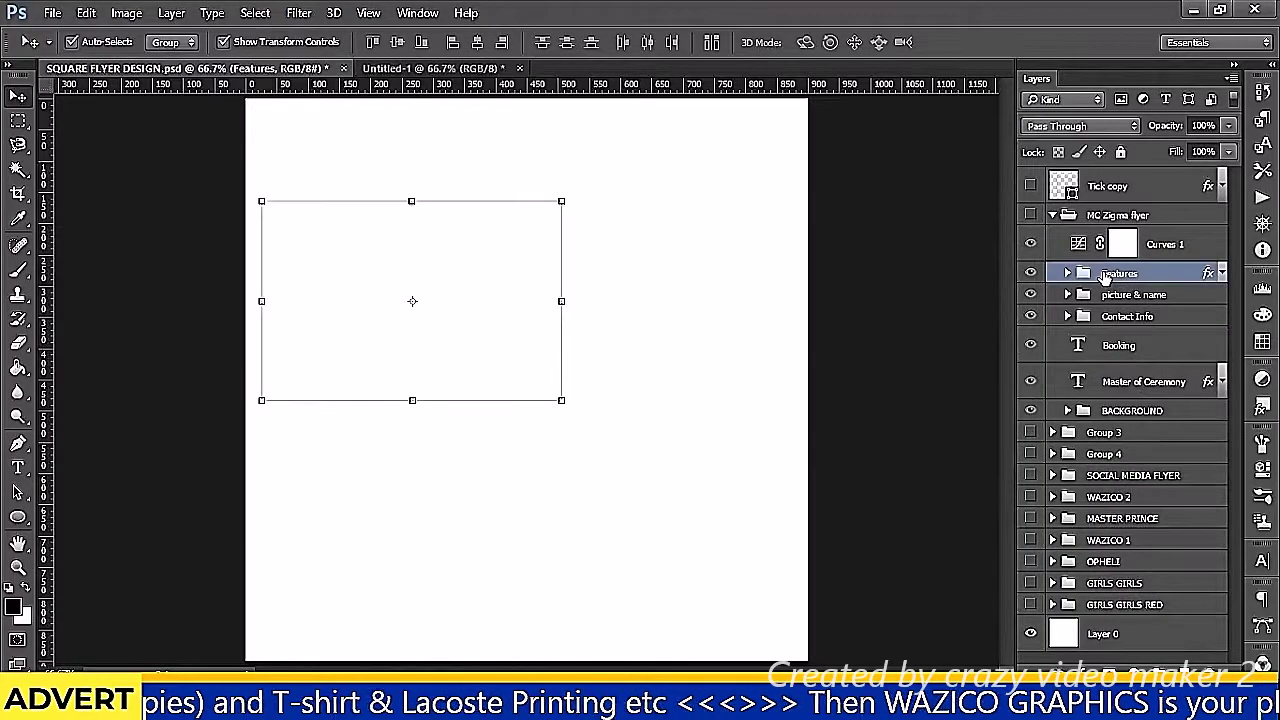
pyautogui.moveTo(1107, 262); pyautogui.dragTo(1107, 172)
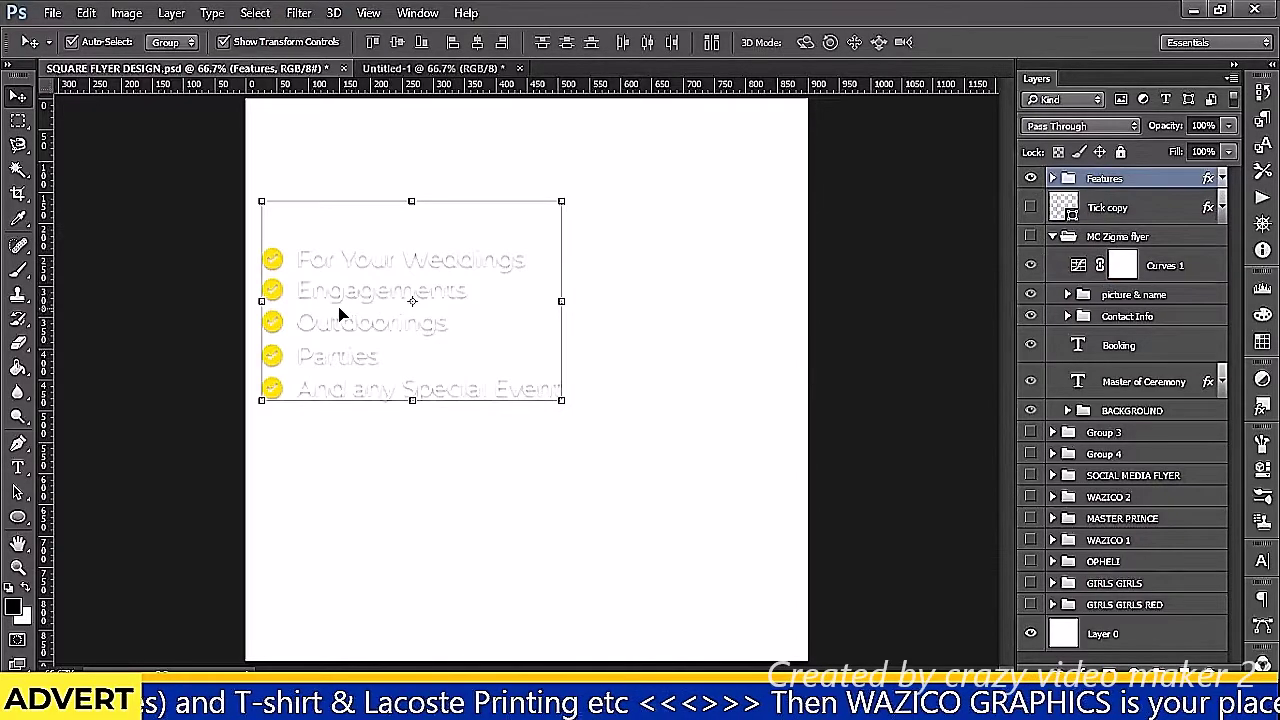
pyautogui.moveTo(346, 296); pyautogui.dragTo(400, 72)
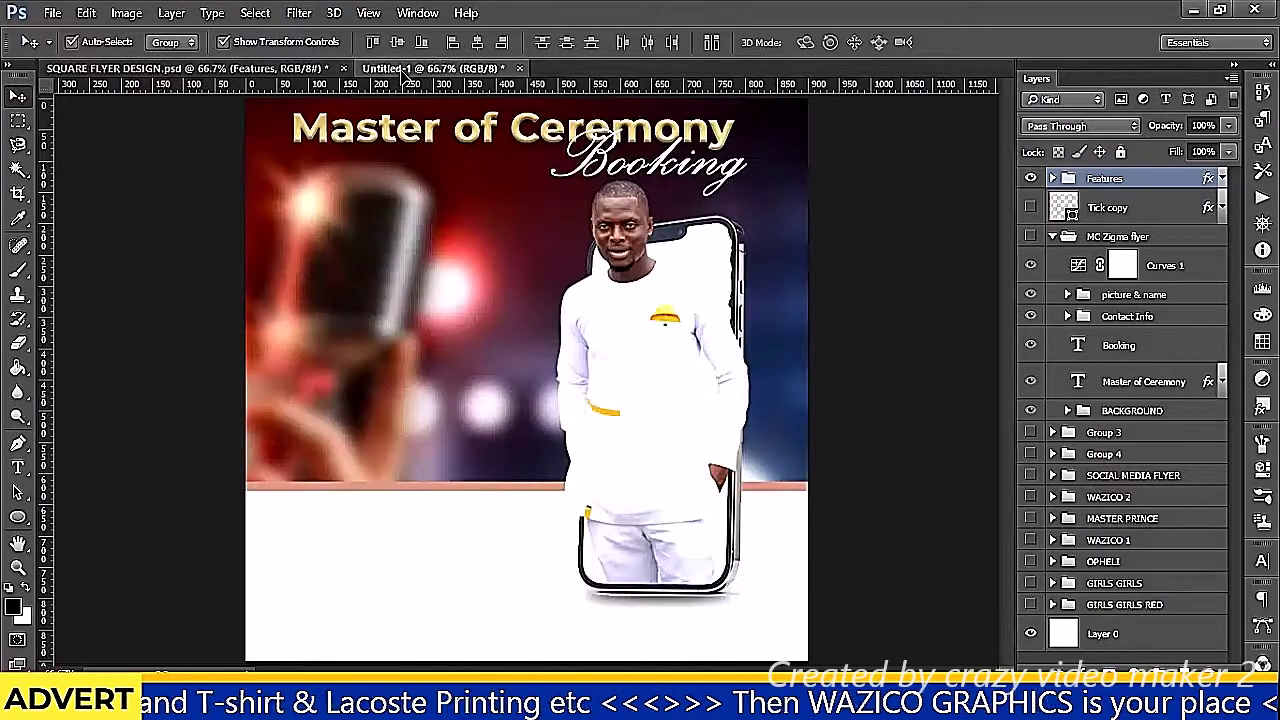
pyautogui.moveTo(402, 72)
pyautogui.mouseDown()
pyautogui.moveTo(391, 299)
pyautogui.moveTo(435, 347)
pyautogui.moveTo(460, 335)
pyautogui.mouseUp()
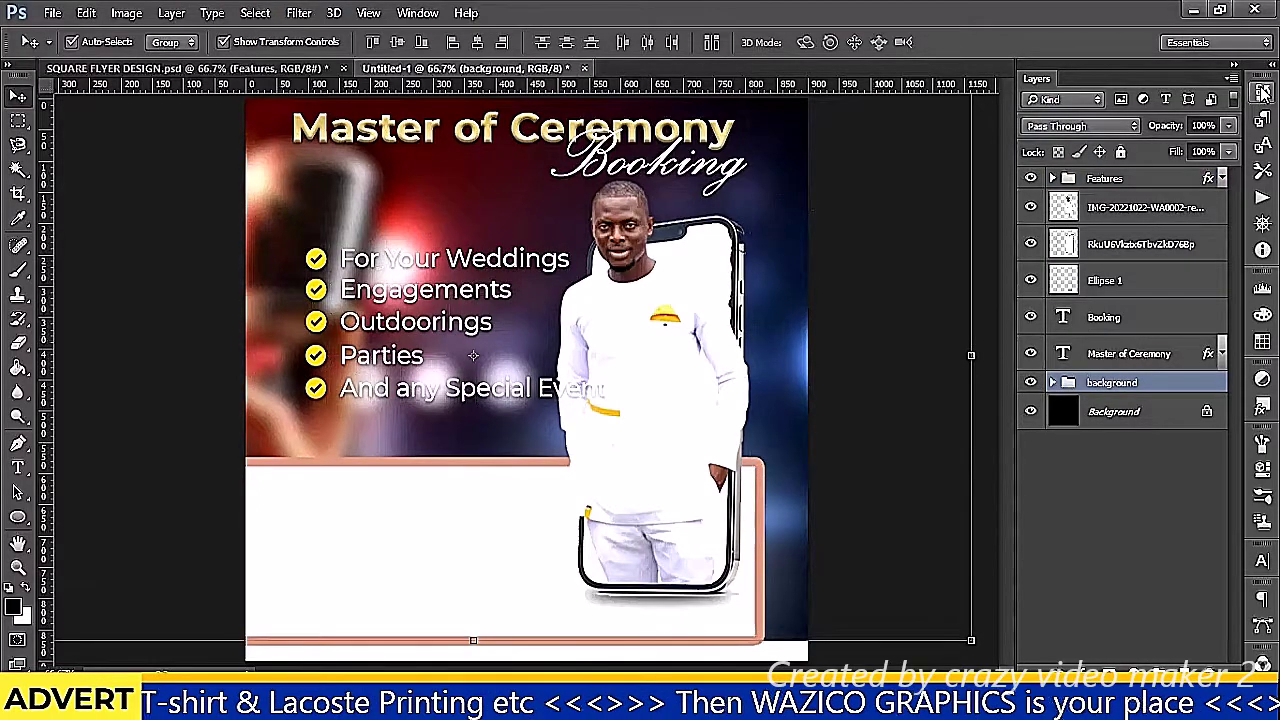
# Undo the accidental background move and shift the Features checklist left over the mic photo
pyautogui.click(1264, 92)
pyautogui.click(1136, 322)
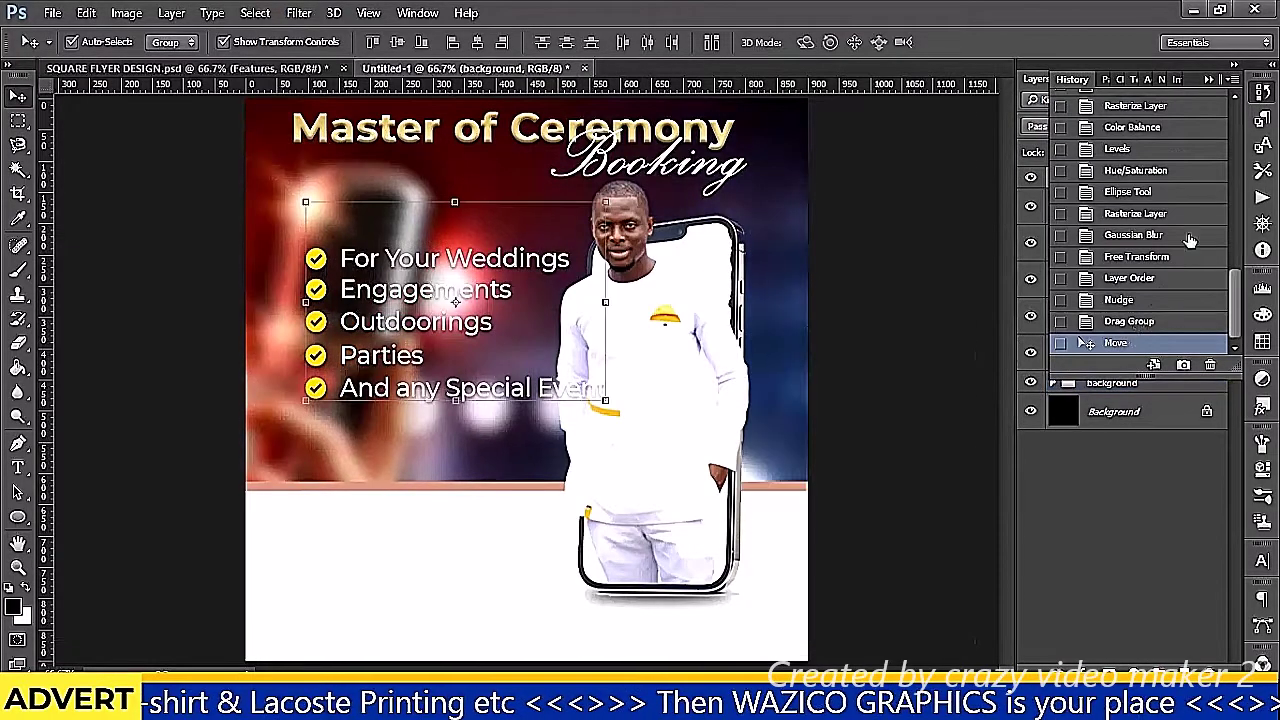
pyautogui.click(1264, 92)
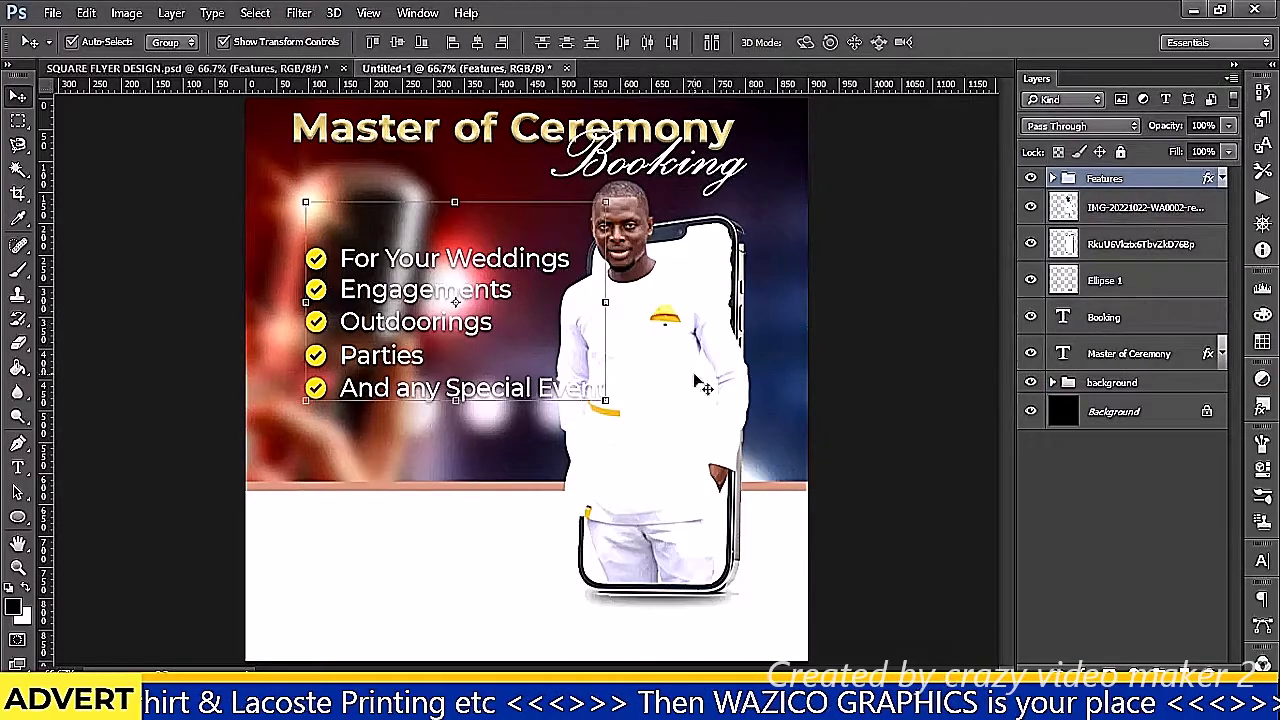
pyautogui.hotkey('ctrl', 't')
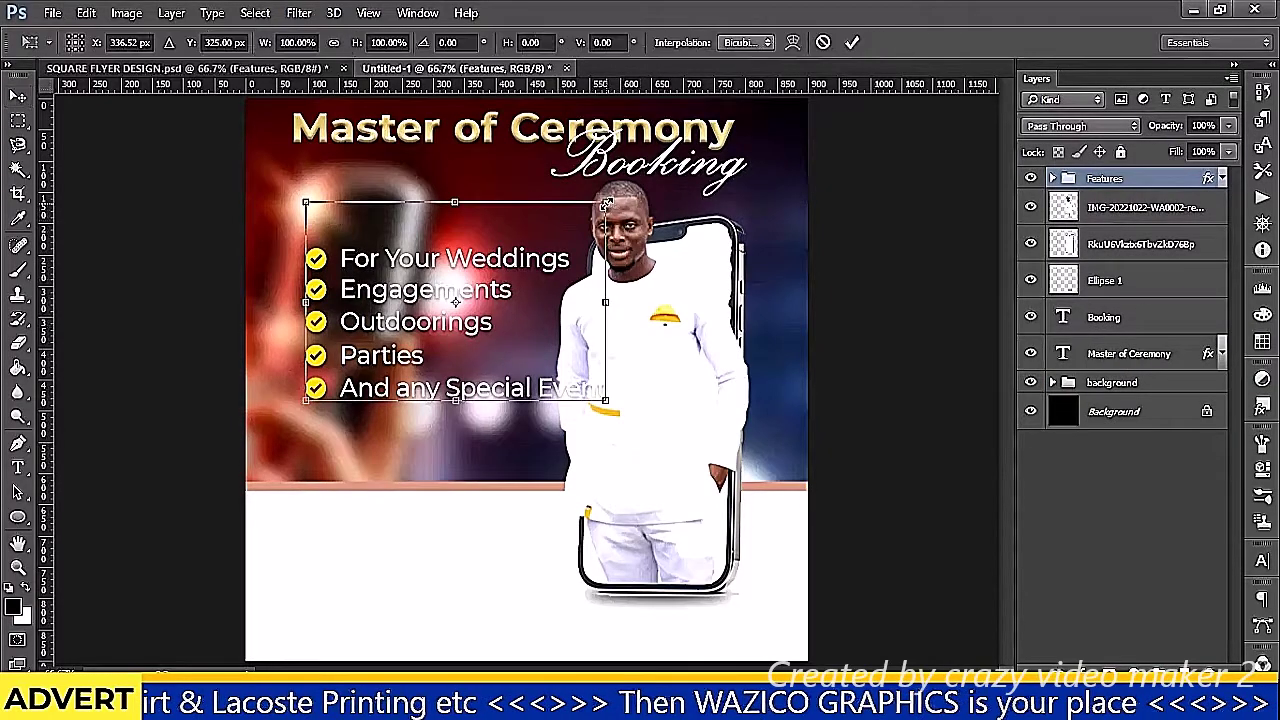
pyautogui.moveTo(487, 316)
pyautogui.mouseDown()
pyautogui.moveTo(430, 318)
pyautogui.moveTo(436, 292)
pyautogui.mouseUp()
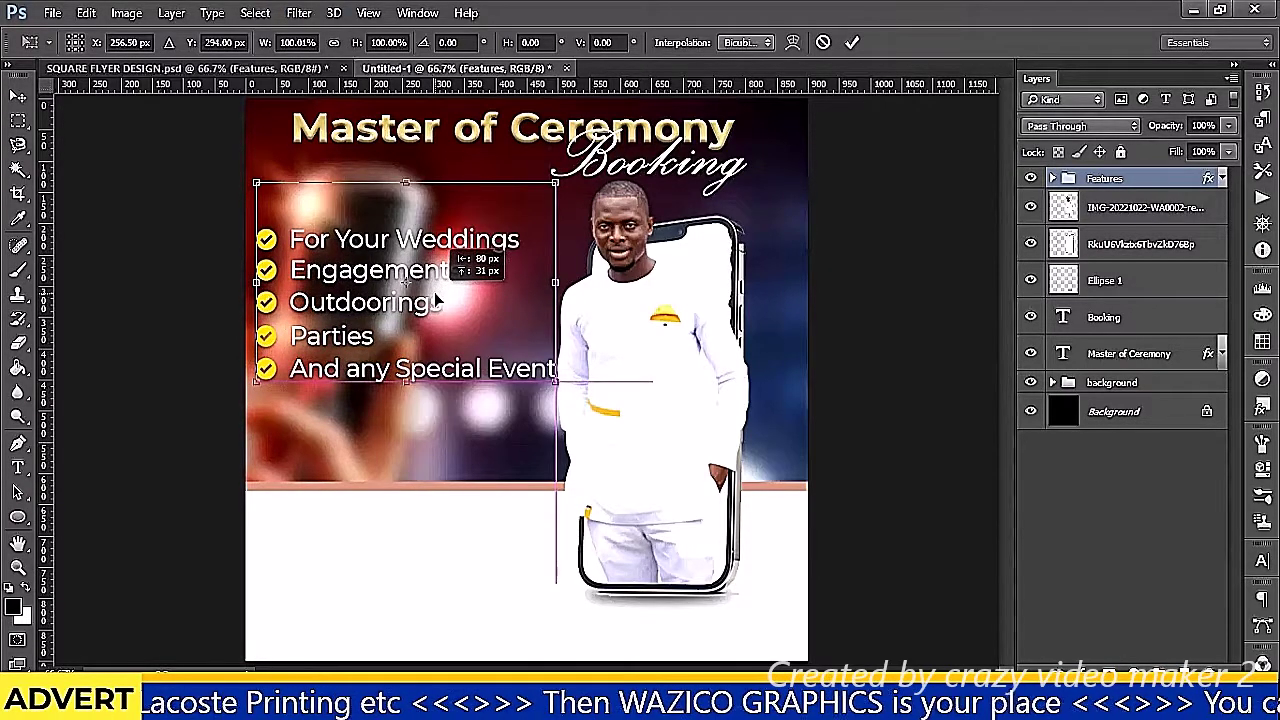
pyautogui.moveTo(436, 300); pyautogui.dragTo(436, 300)
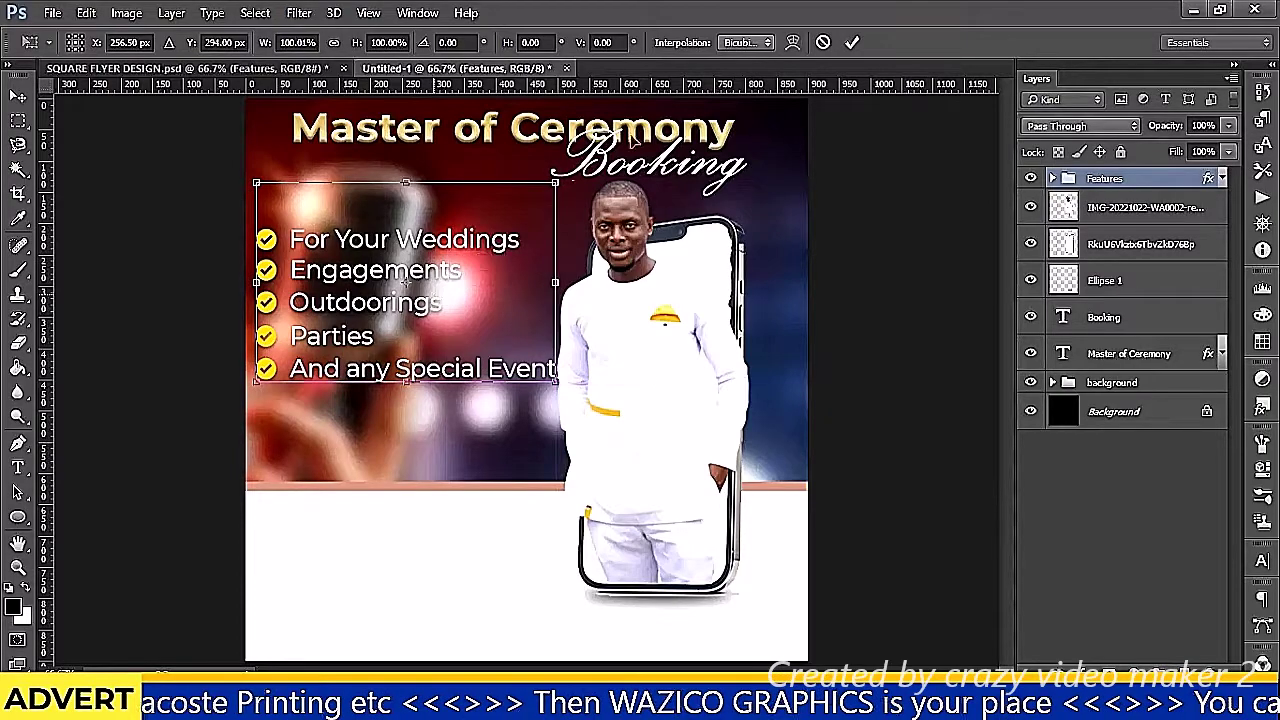
pyautogui.click(850, 42)
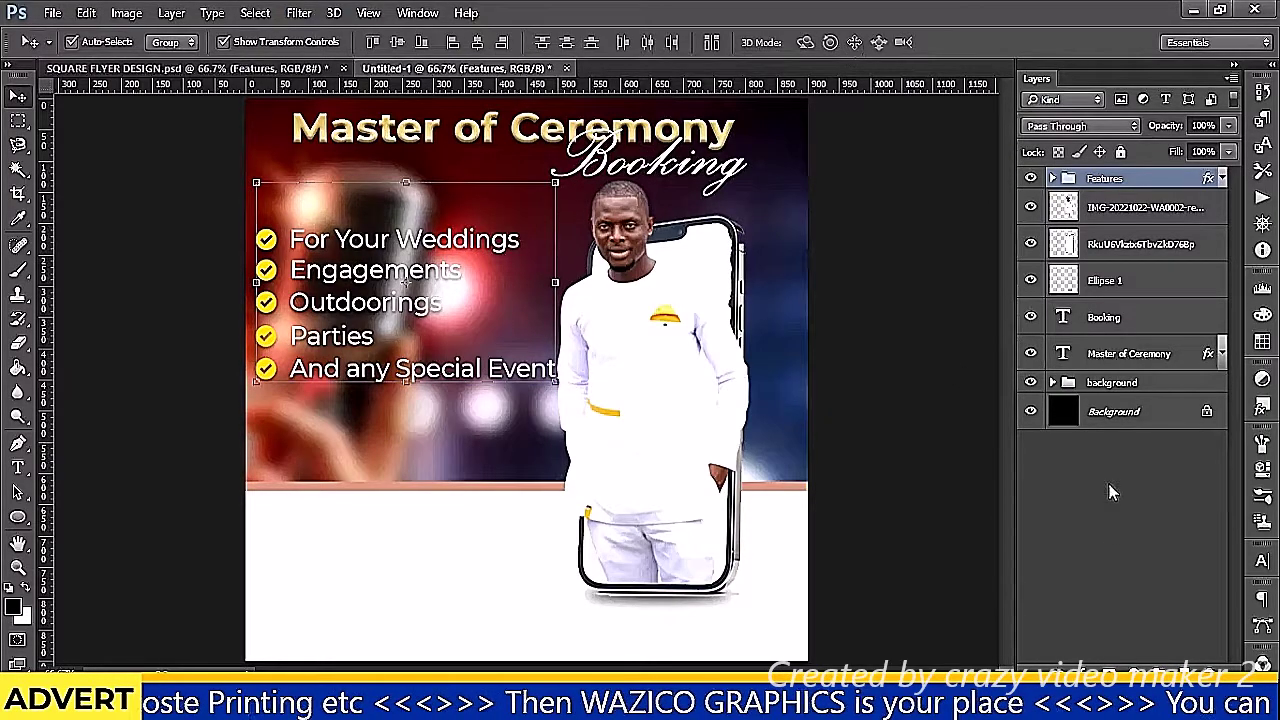
pyautogui.click(1106, 522)
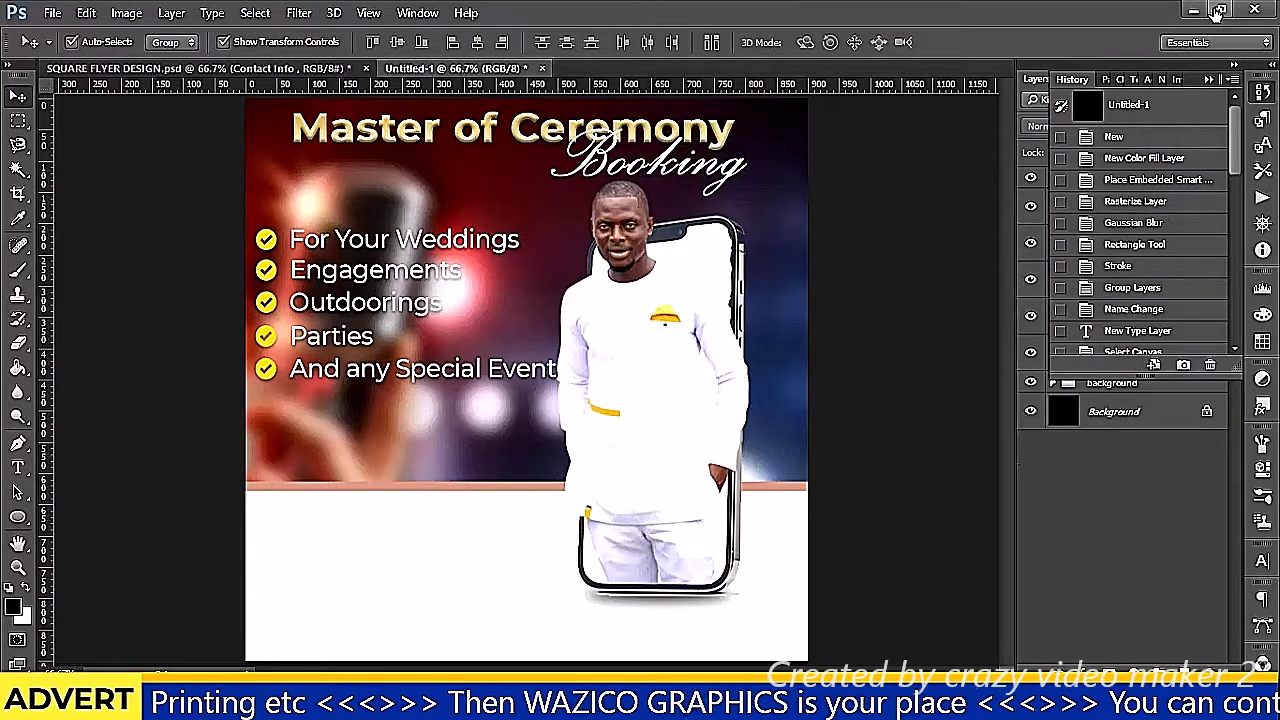
# Start a new text layer below the checklist and bring up the Notepad flyer text
pyautogui.click(1264, 90)
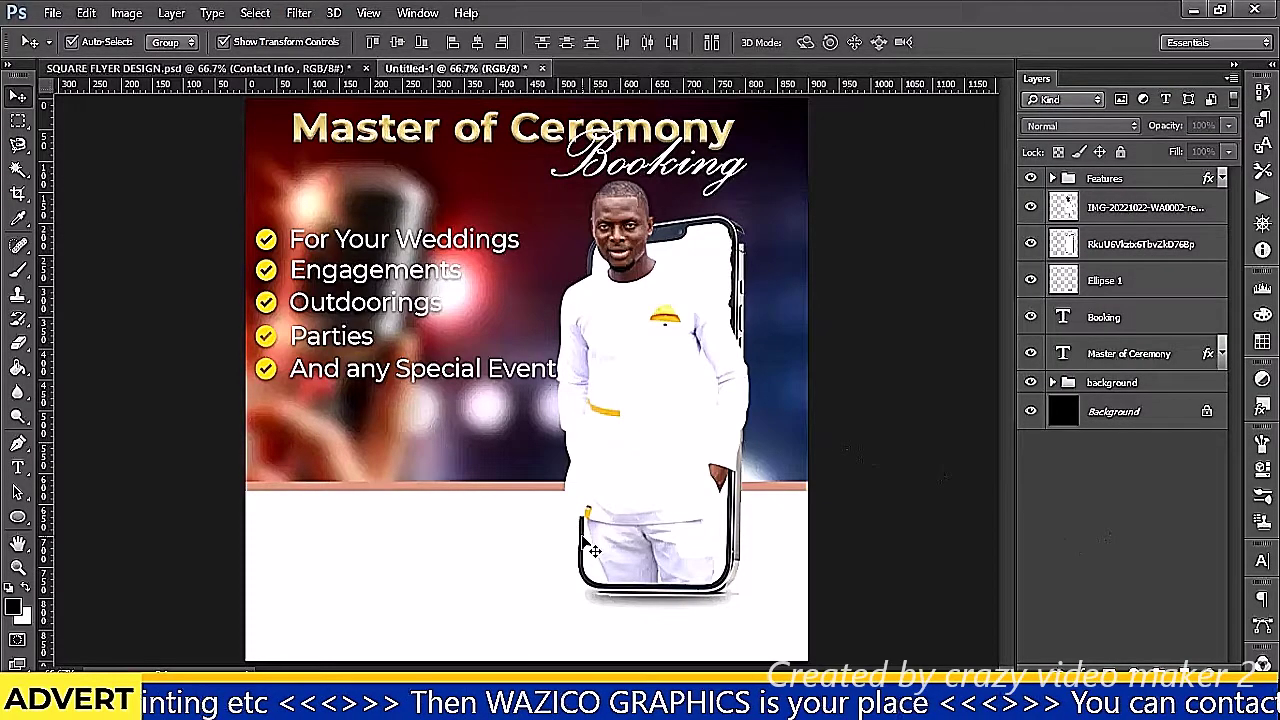
pyautogui.press('t')
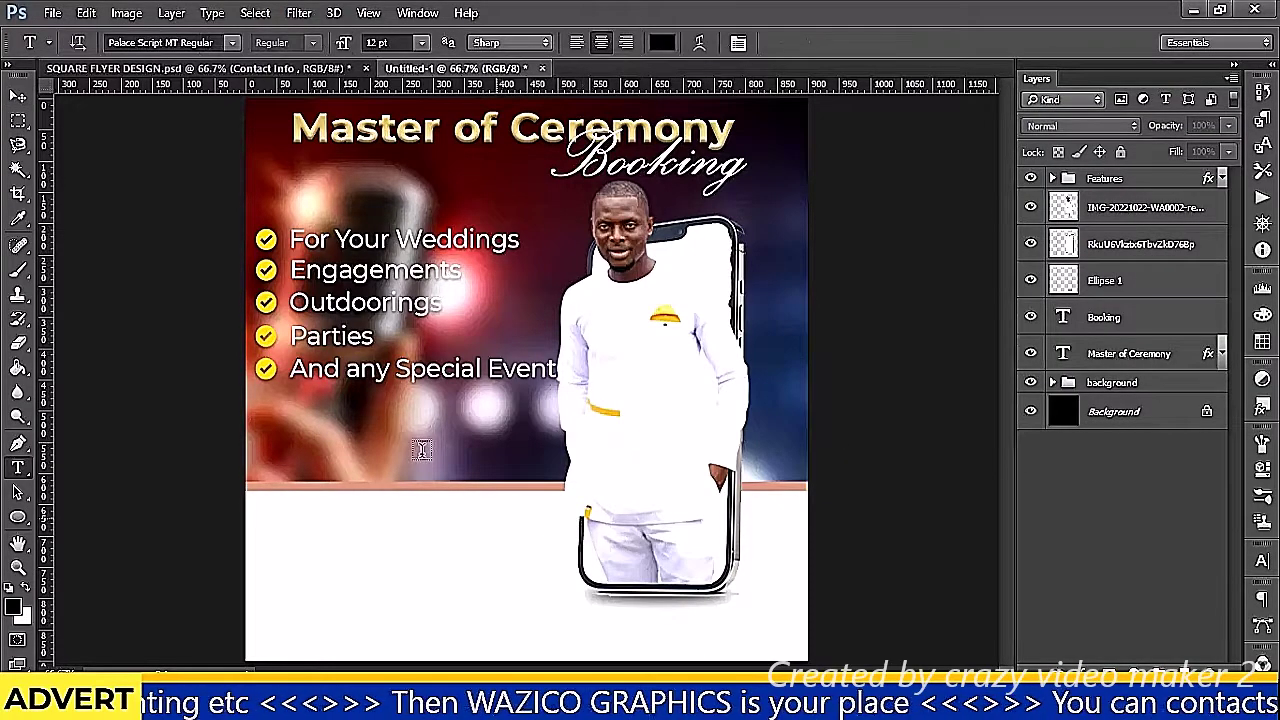
pyautogui.click(410, 424)
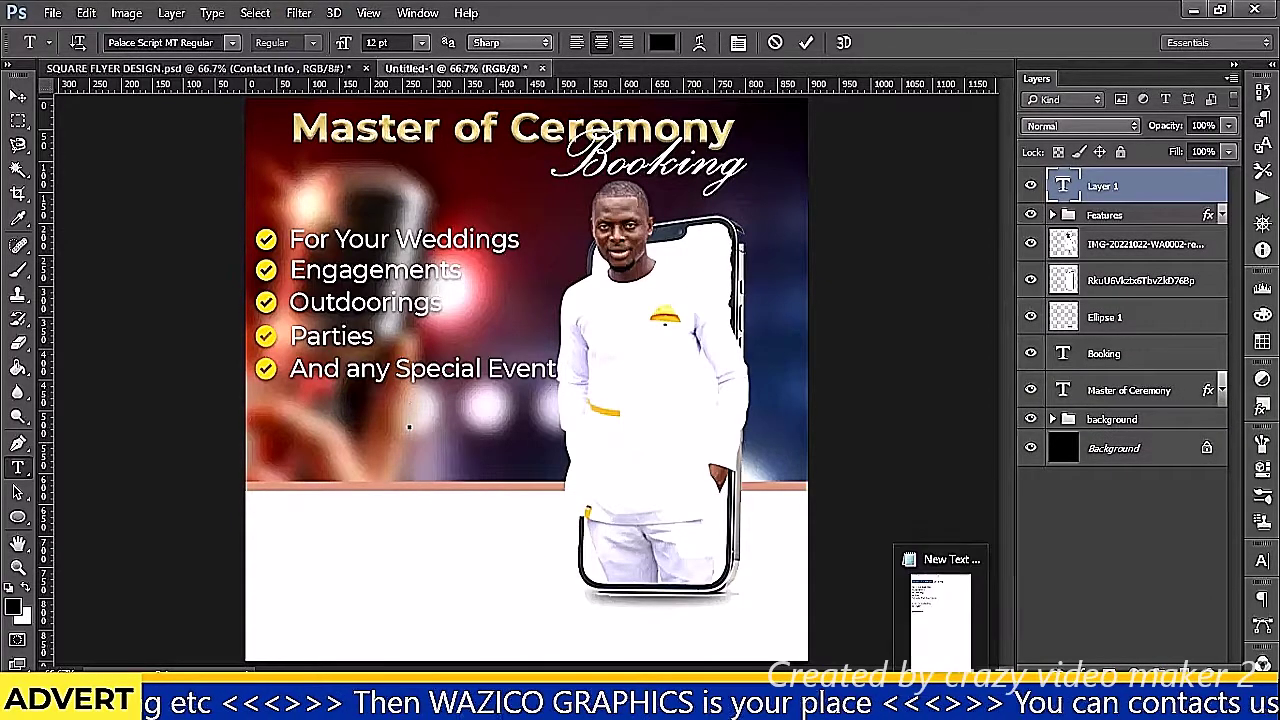
pyautogui.click(940, 608)
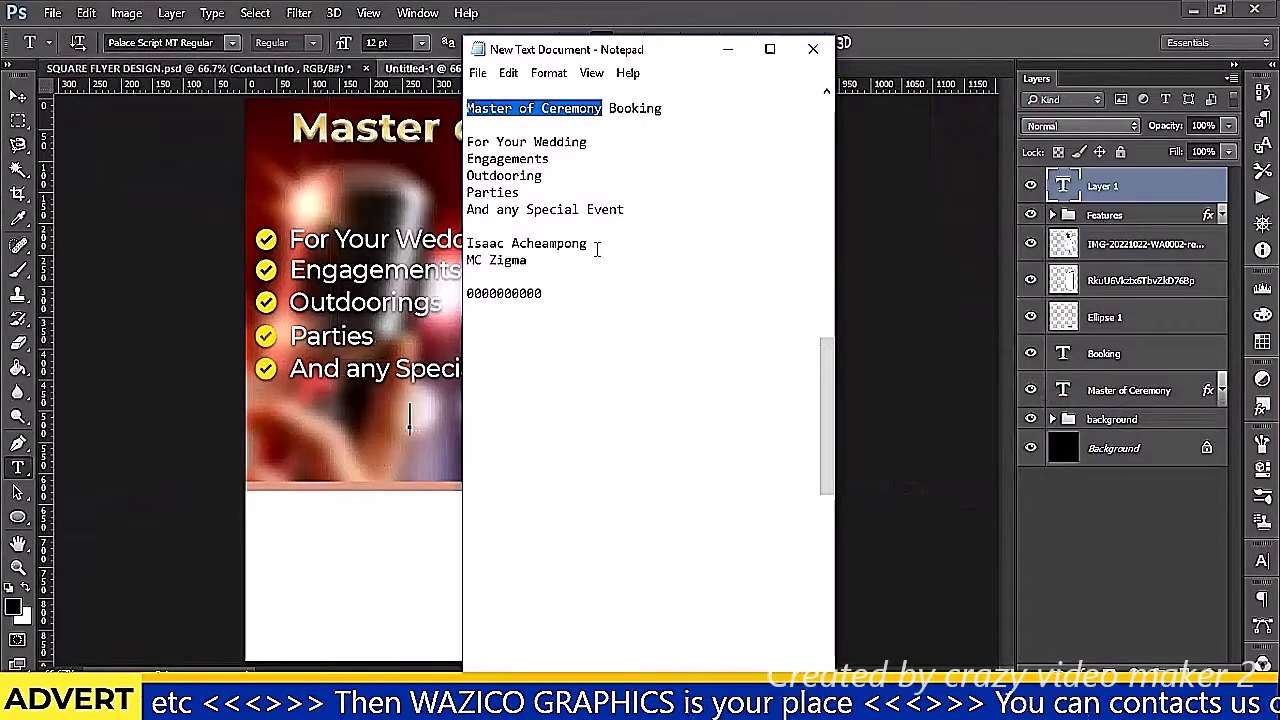
# Copy the presenter's full name from Notepad into the new text layer
pyautogui.moveTo(595, 246); pyautogui.dragTo(508, 228)
pyautogui.hotkey('ctrl', 'c')
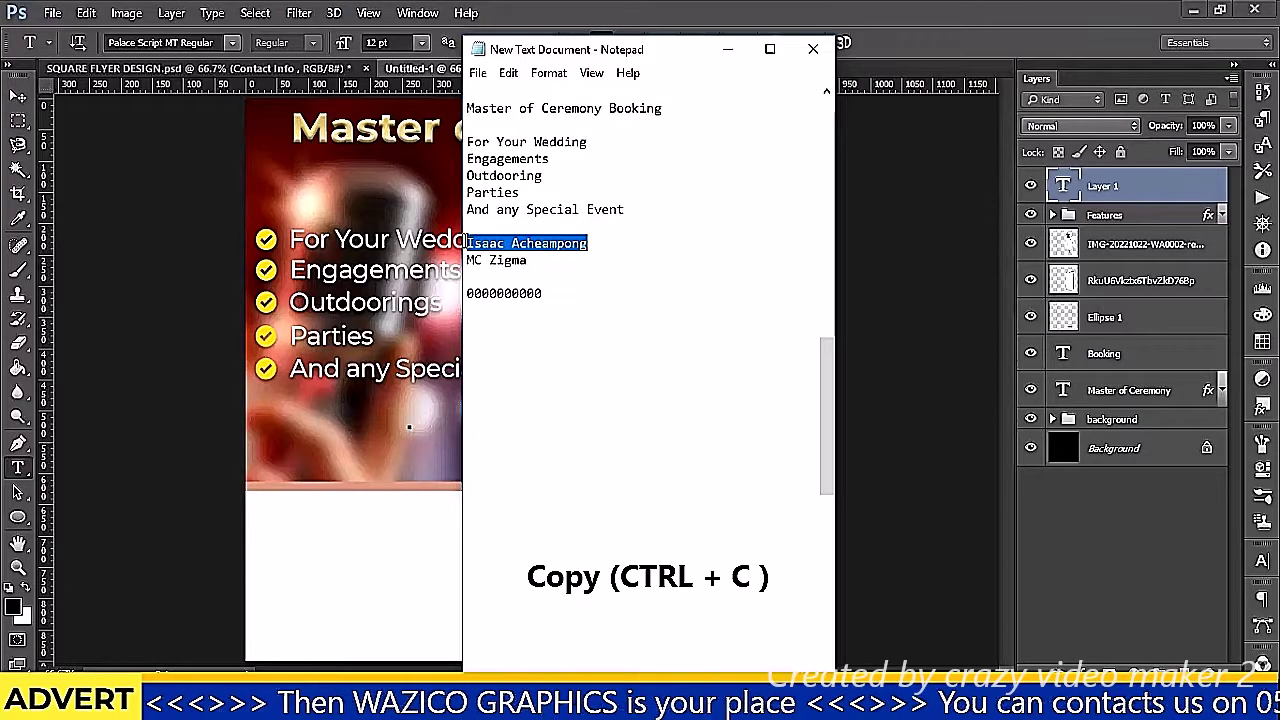
pyautogui.click(398, 432)
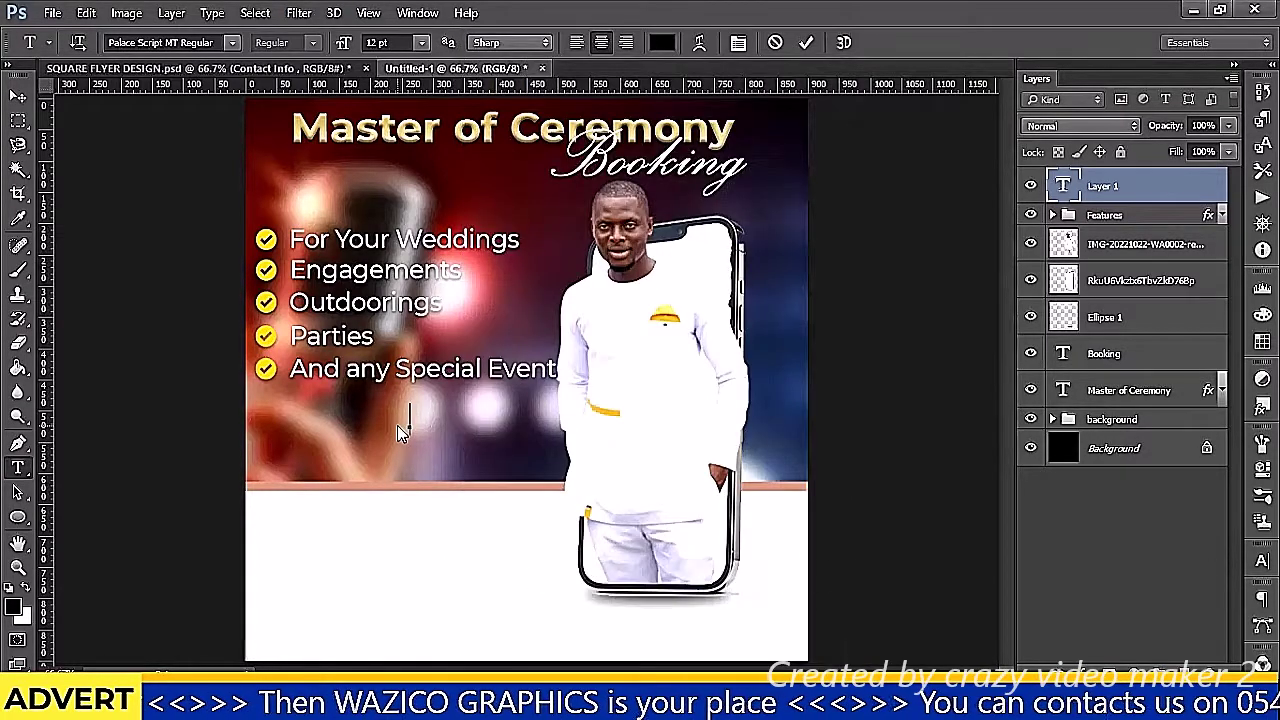
pyautogui.hotkey('ctrl', 'v')
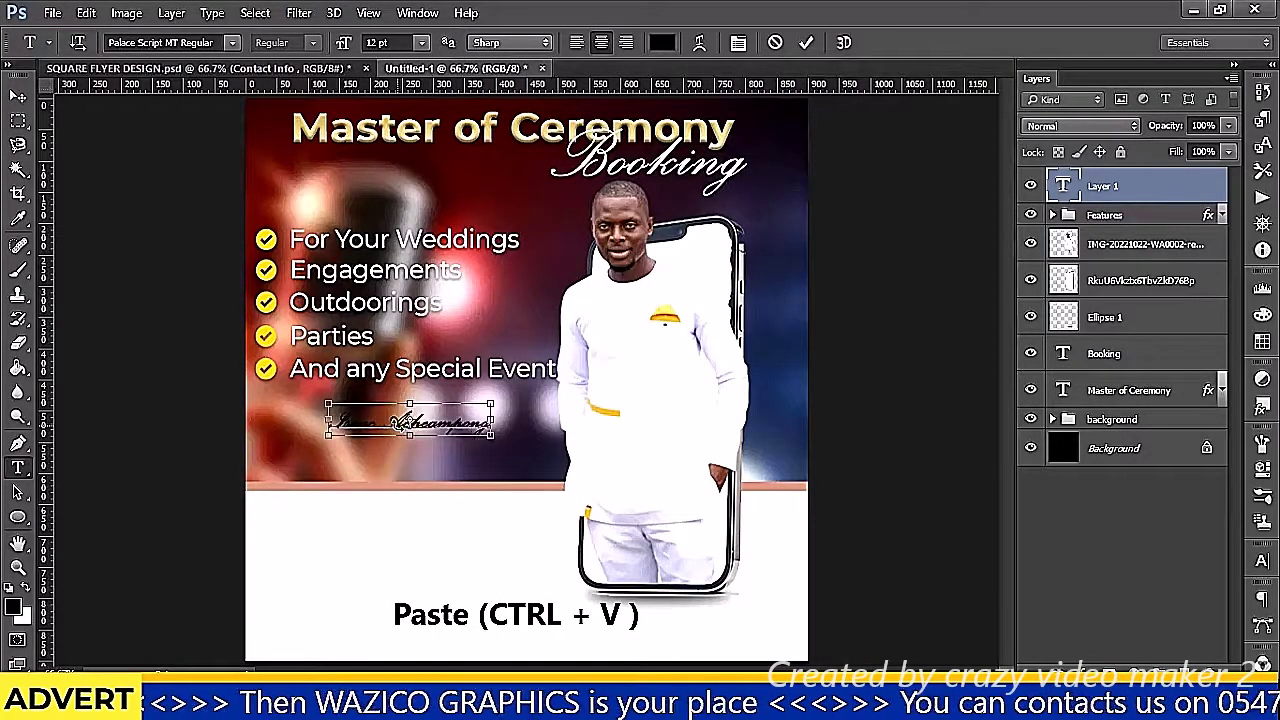
pyautogui.hotkey('ctrl', 'a')
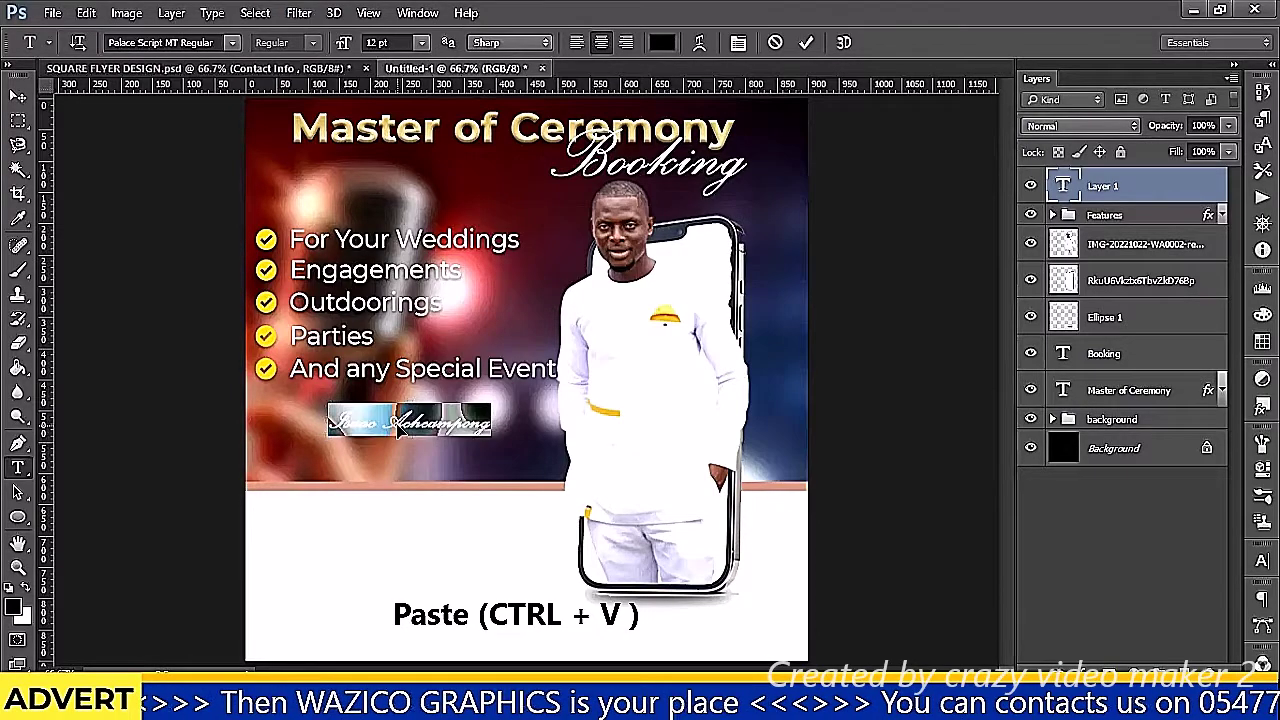
# Set the name in Montserrat SemiBold and commit the text layer
pyautogui.click(216, 42)
pyautogui.press('BackSpace')
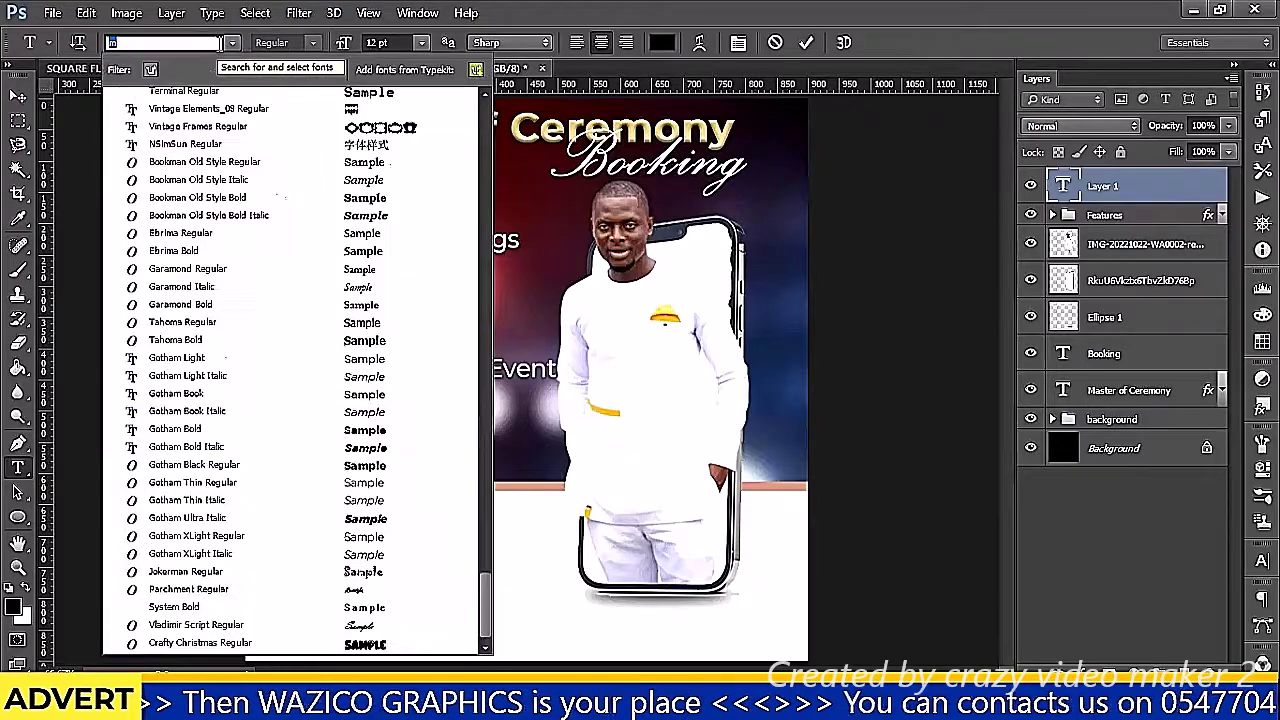
pyautogui.write('o')
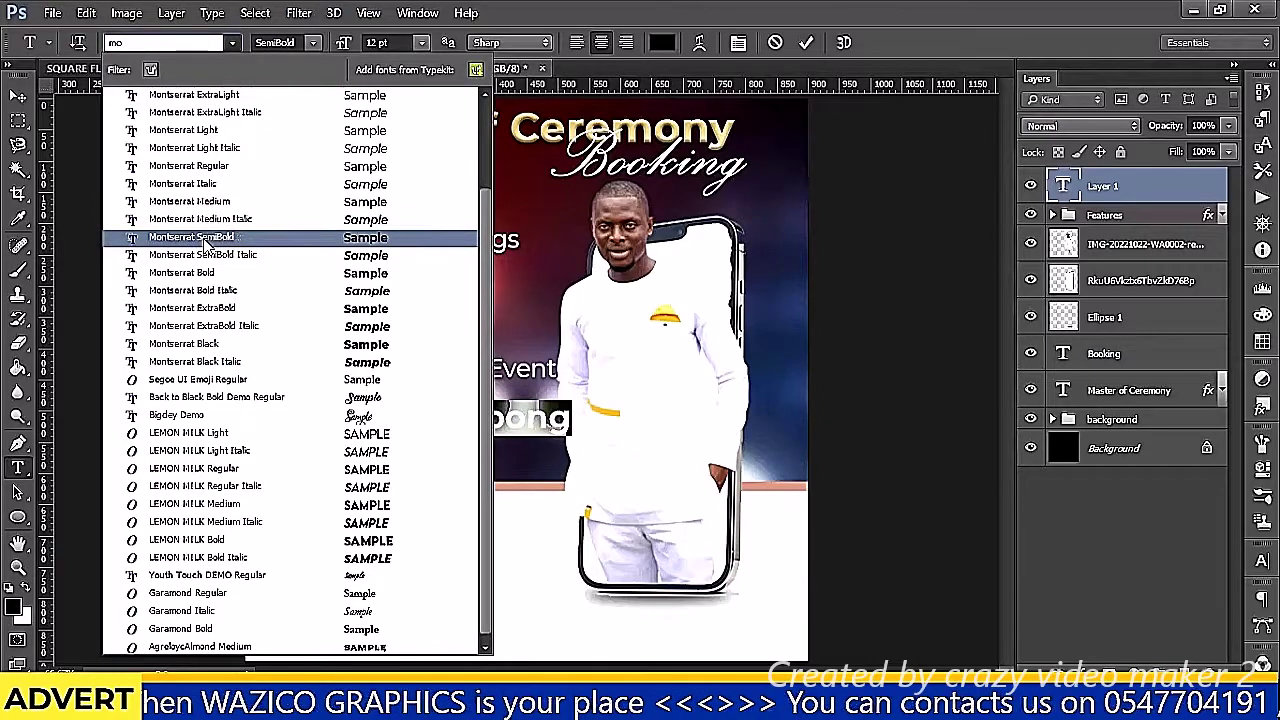
pyautogui.click(203, 238)
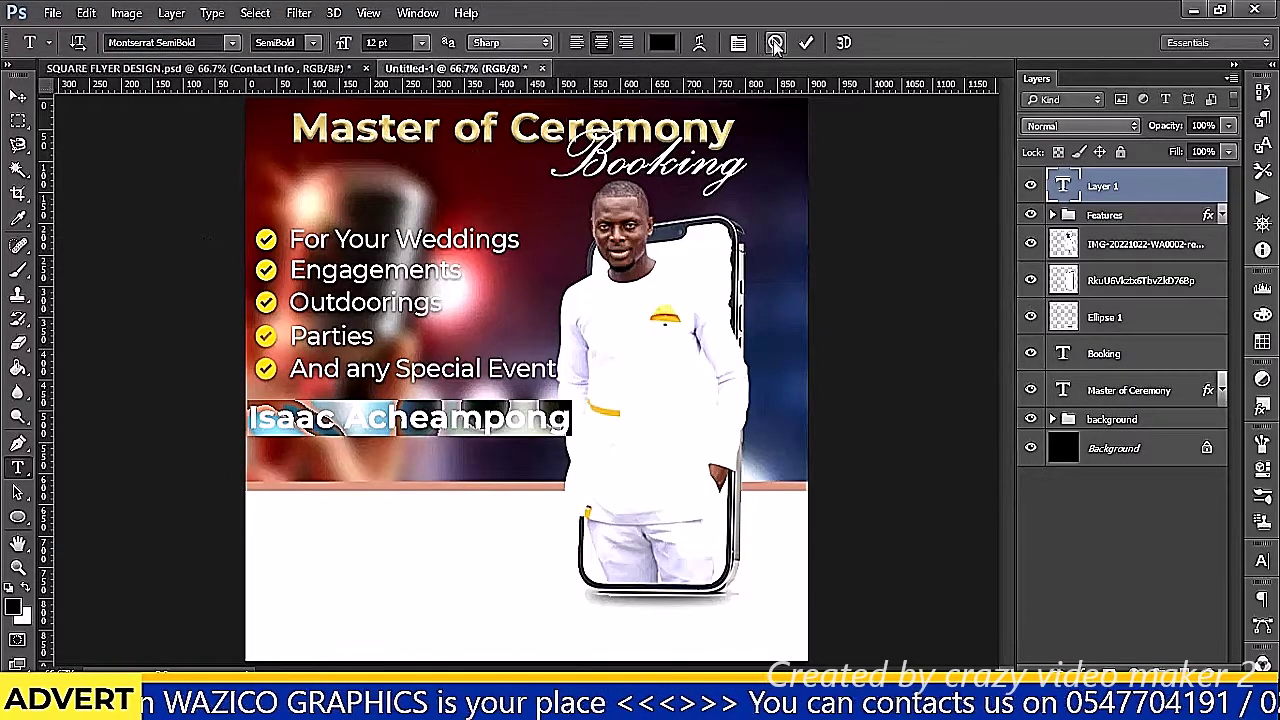
pyautogui.click(804, 43)
pyautogui.press('v')
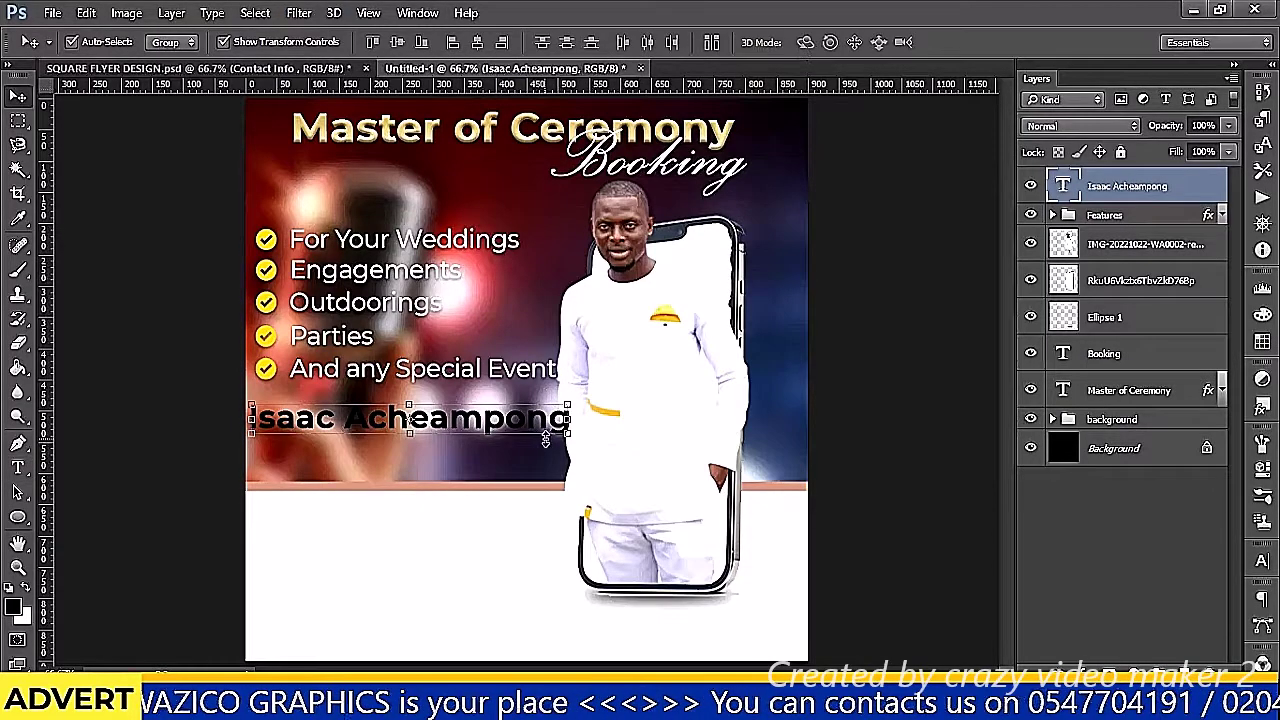
# Scale the name to 86.65% width and 104.79% height, nudged down and right
pyautogui.hotkey('ctrl', 't')
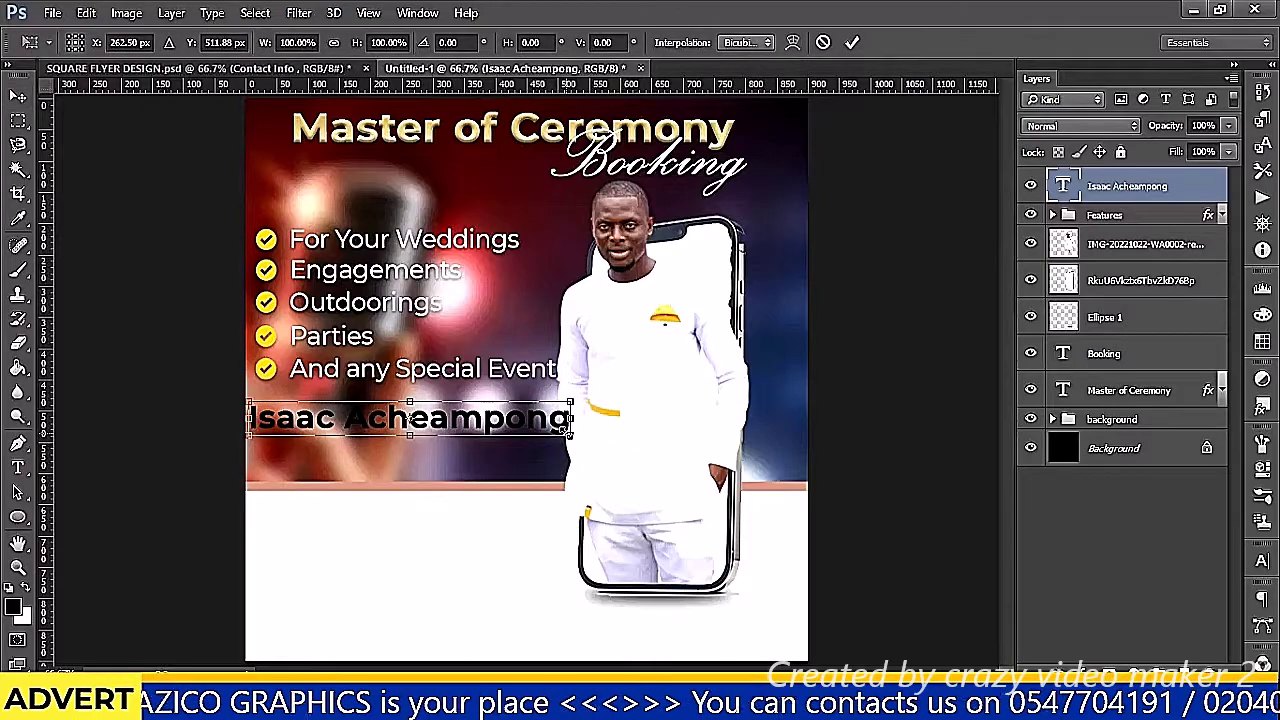
pyautogui.moveTo(570, 428); pyautogui.dragTo(556, 431)
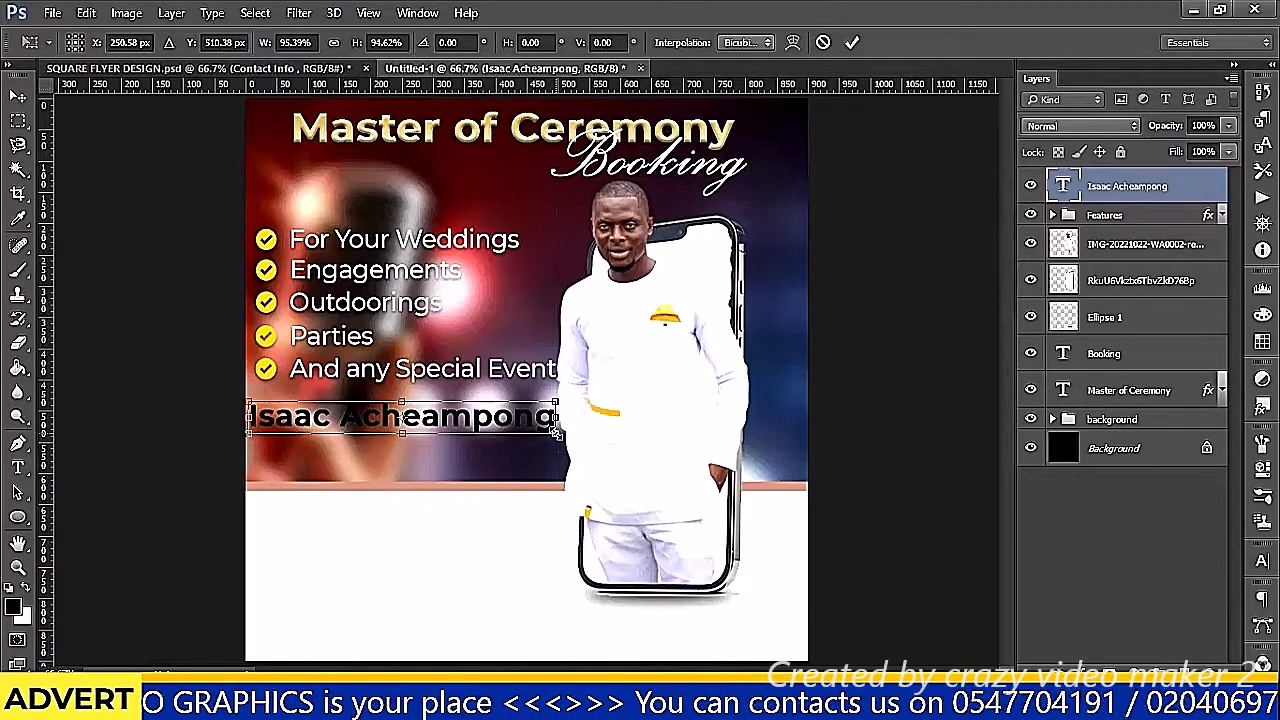
pyautogui.moveTo(553, 432); pyautogui.dragTo(543, 429)
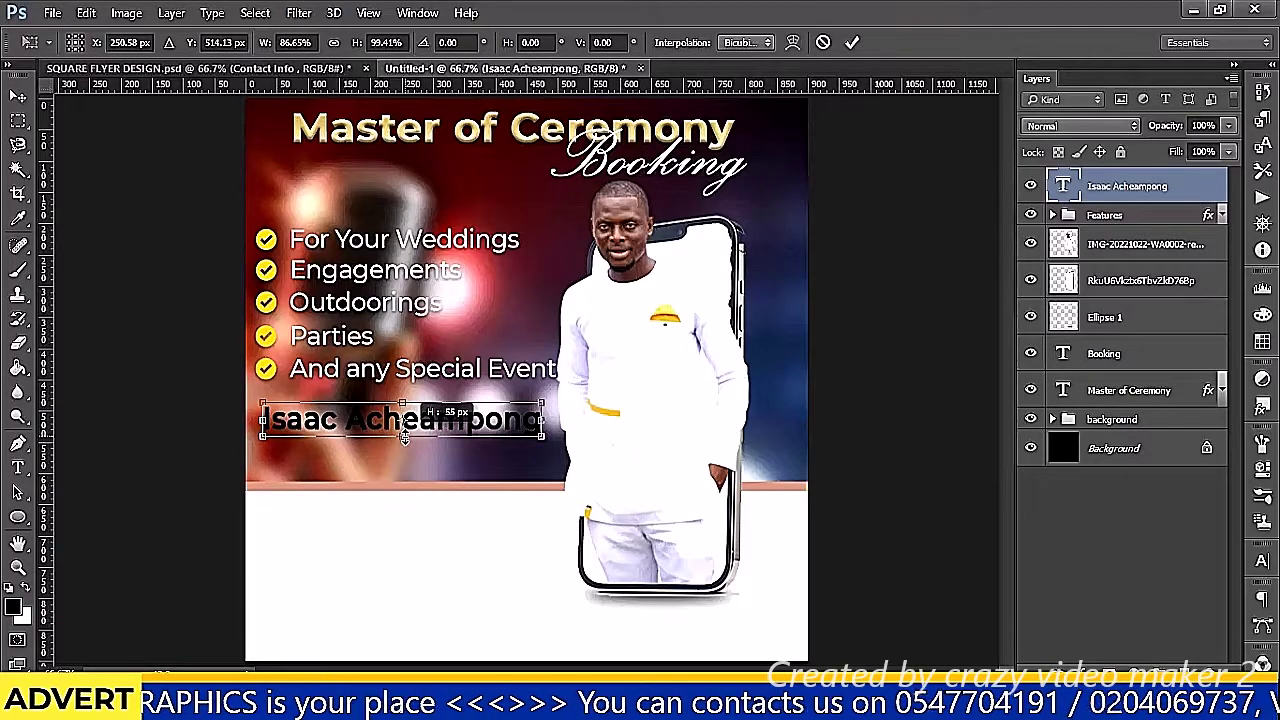
pyautogui.moveTo(403, 430); pyautogui.dragTo(403, 437)
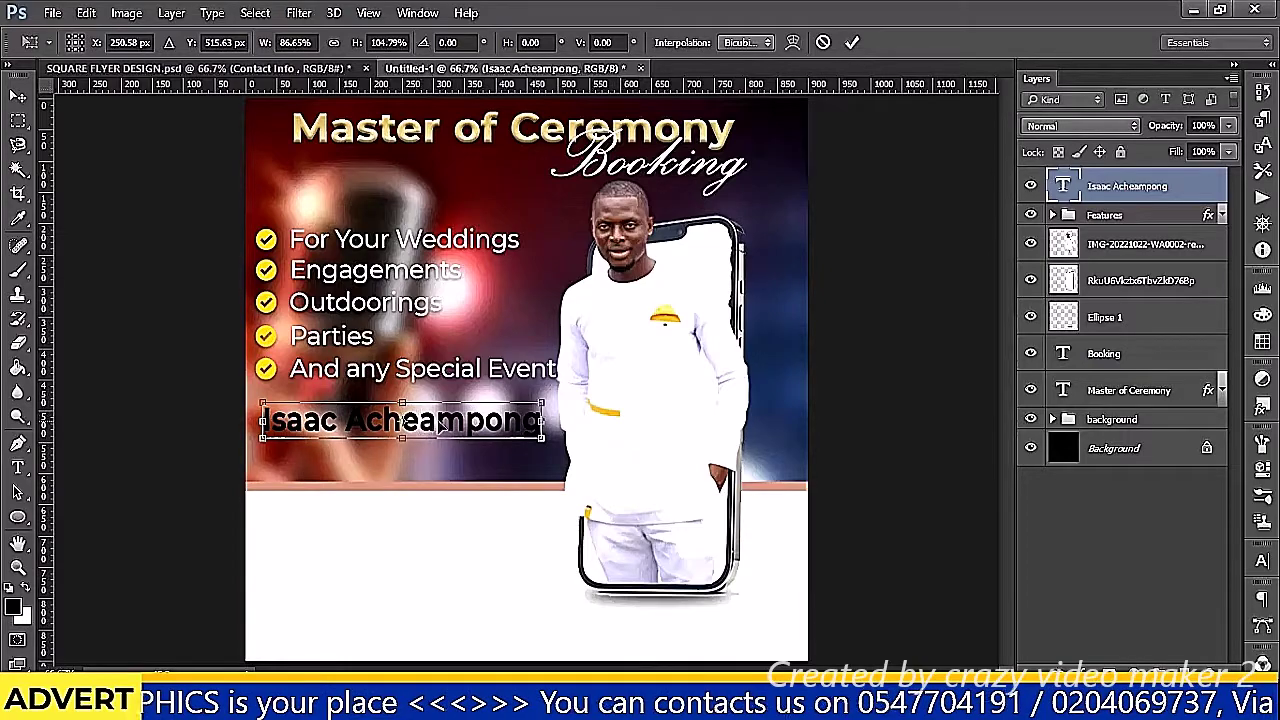
pyautogui.moveTo(444, 425); pyautogui.dragTo(449, 428)
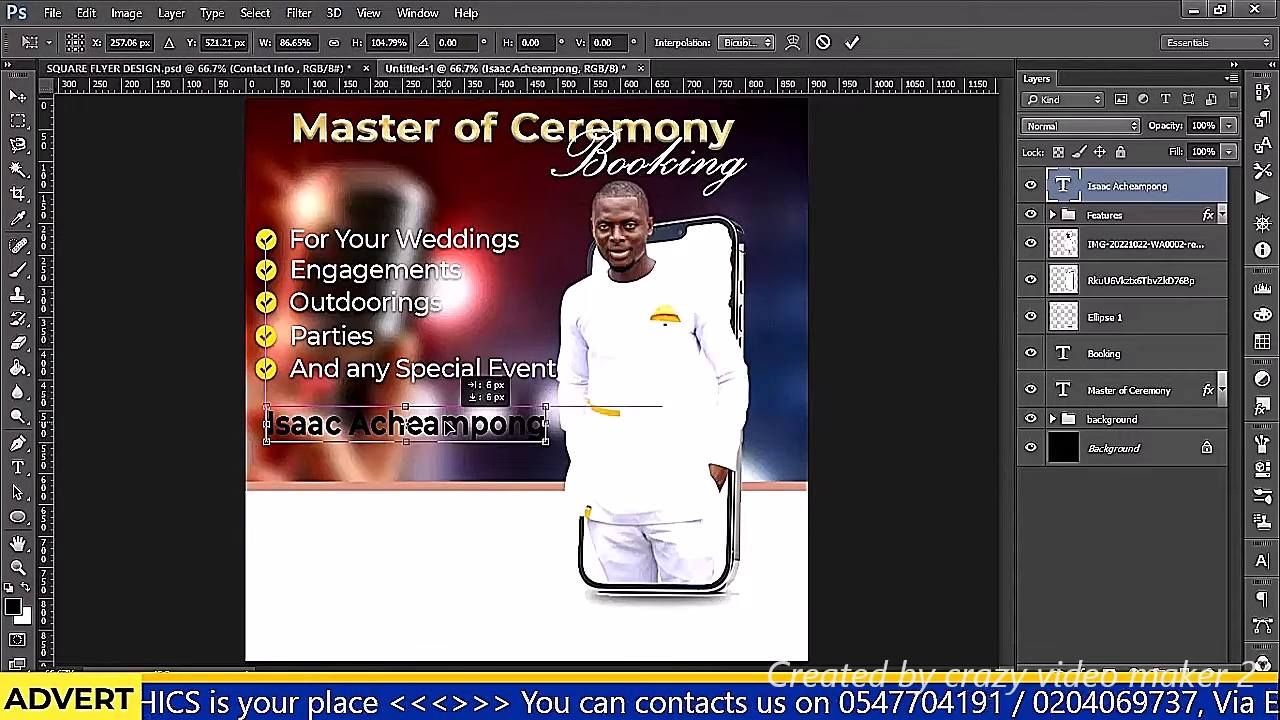
pyautogui.click(851, 41)
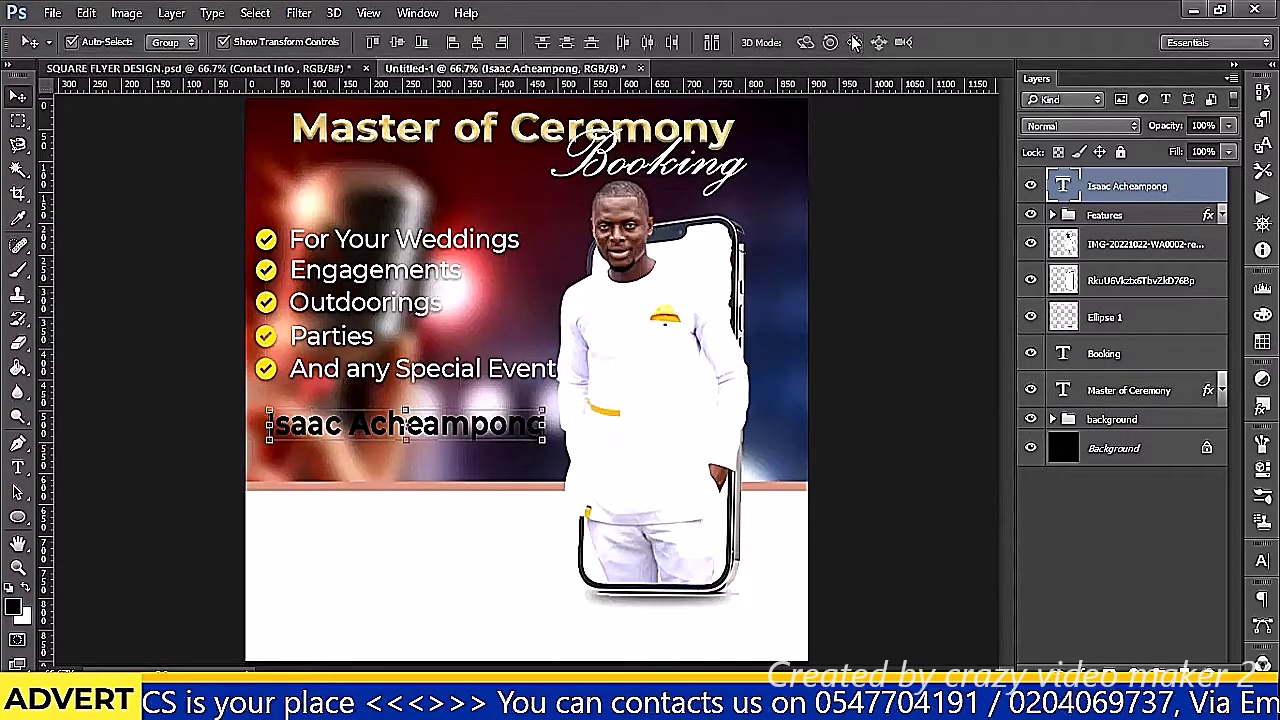
# Enable a Gradient Overlay on the name layer's style and bring up its Gradient Editor
pyautogui.rightClick(1155, 195)
pyautogui.click(838, 119)
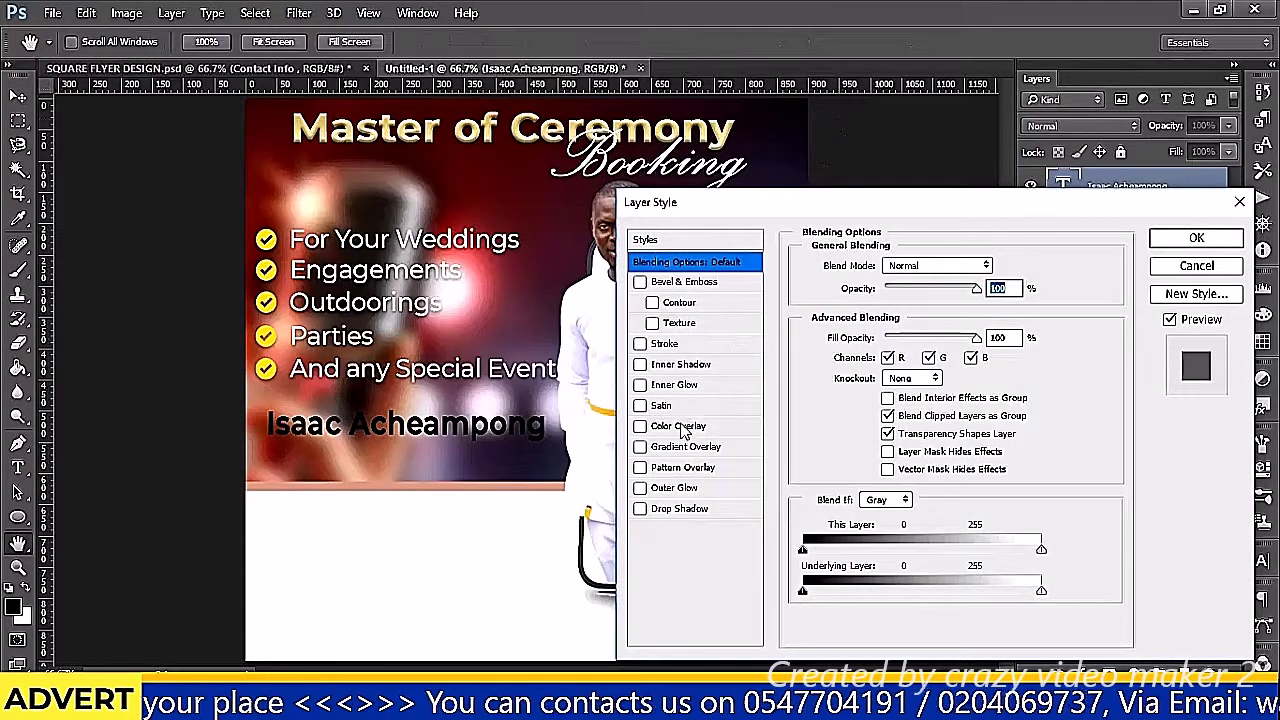
pyautogui.click(680, 426)
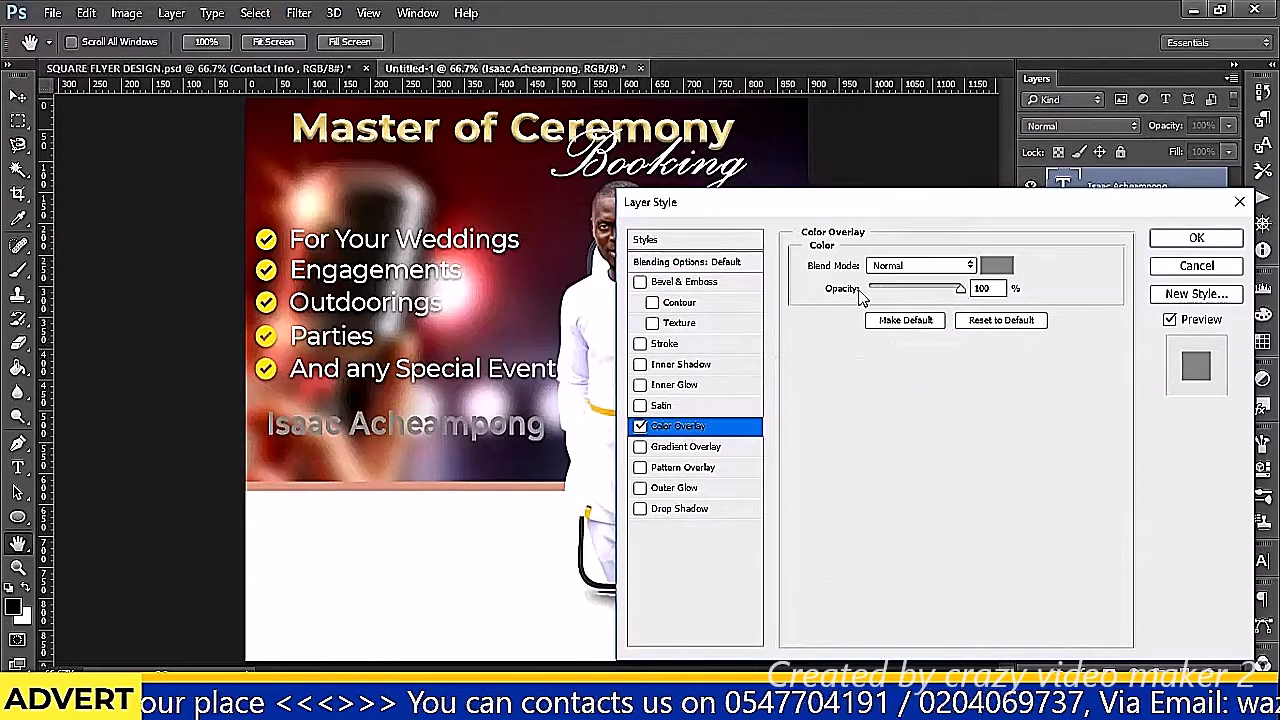
pyautogui.click(640, 426)
pyautogui.click(685, 446)
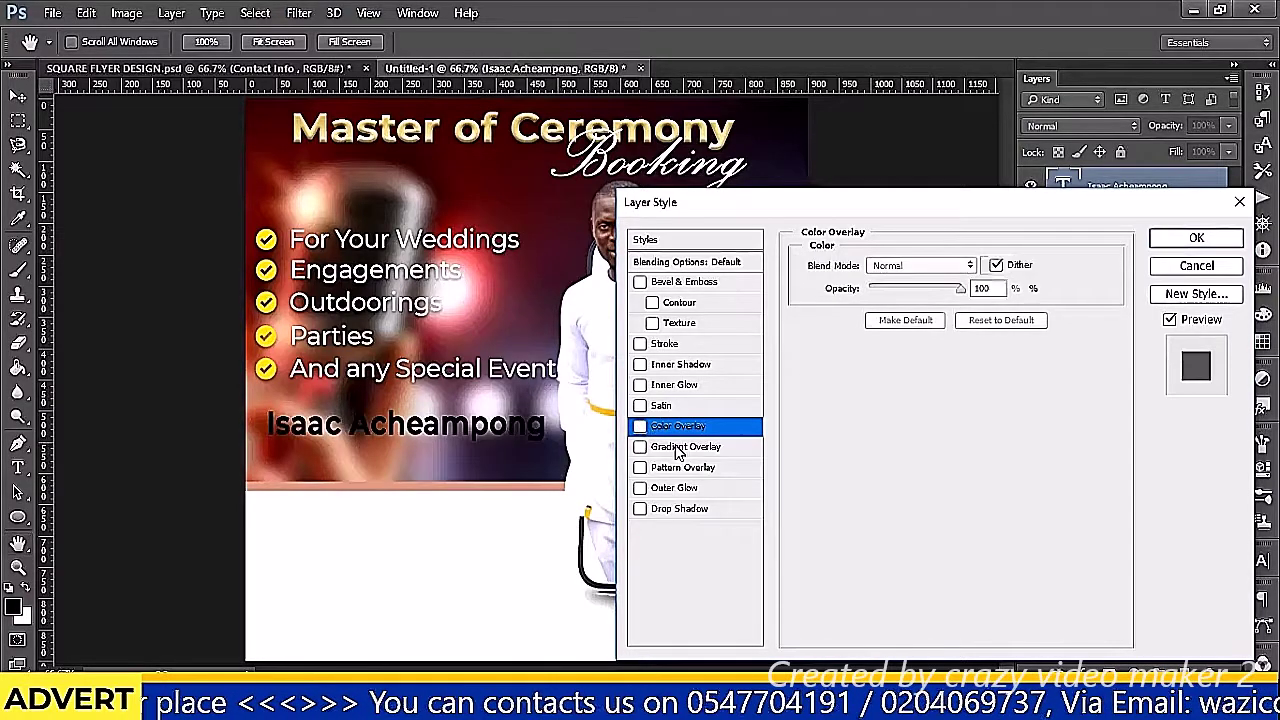
pyautogui.click(944, 312)
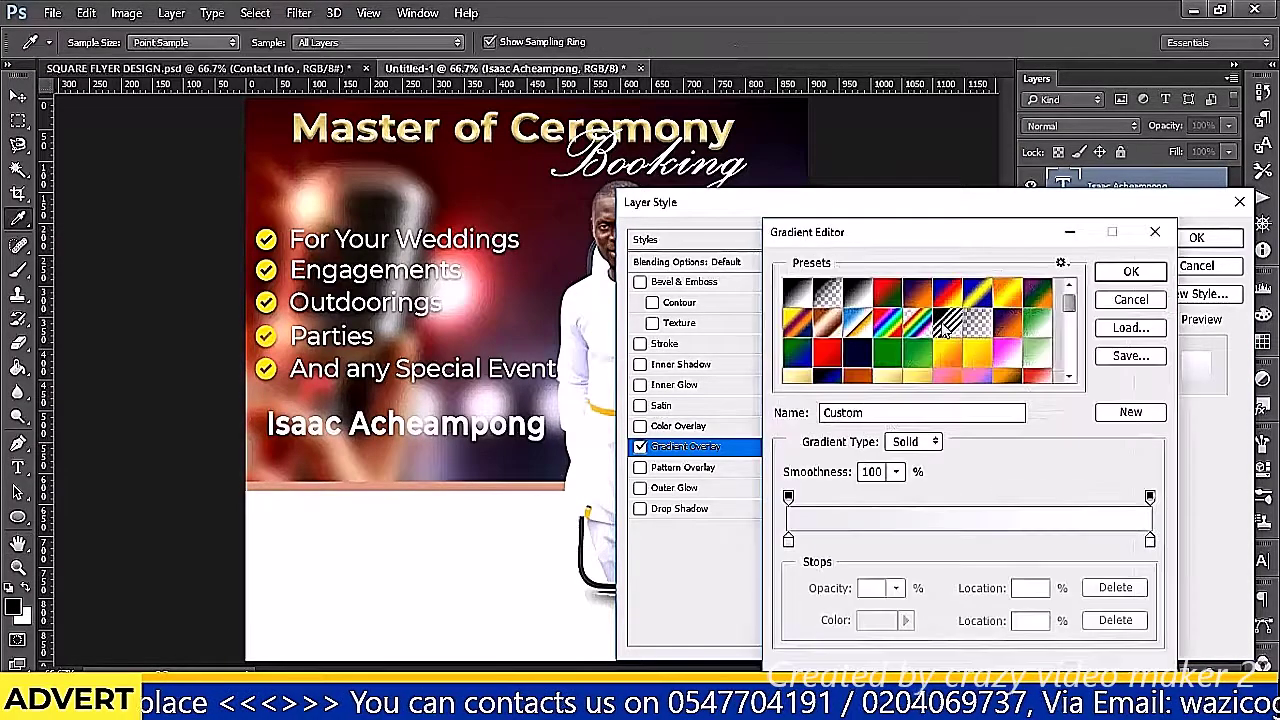
# Apply the yellow-to-orange gradient preset to the name's overlay and confirm both dialogs
pyautogui.click(966, 357)
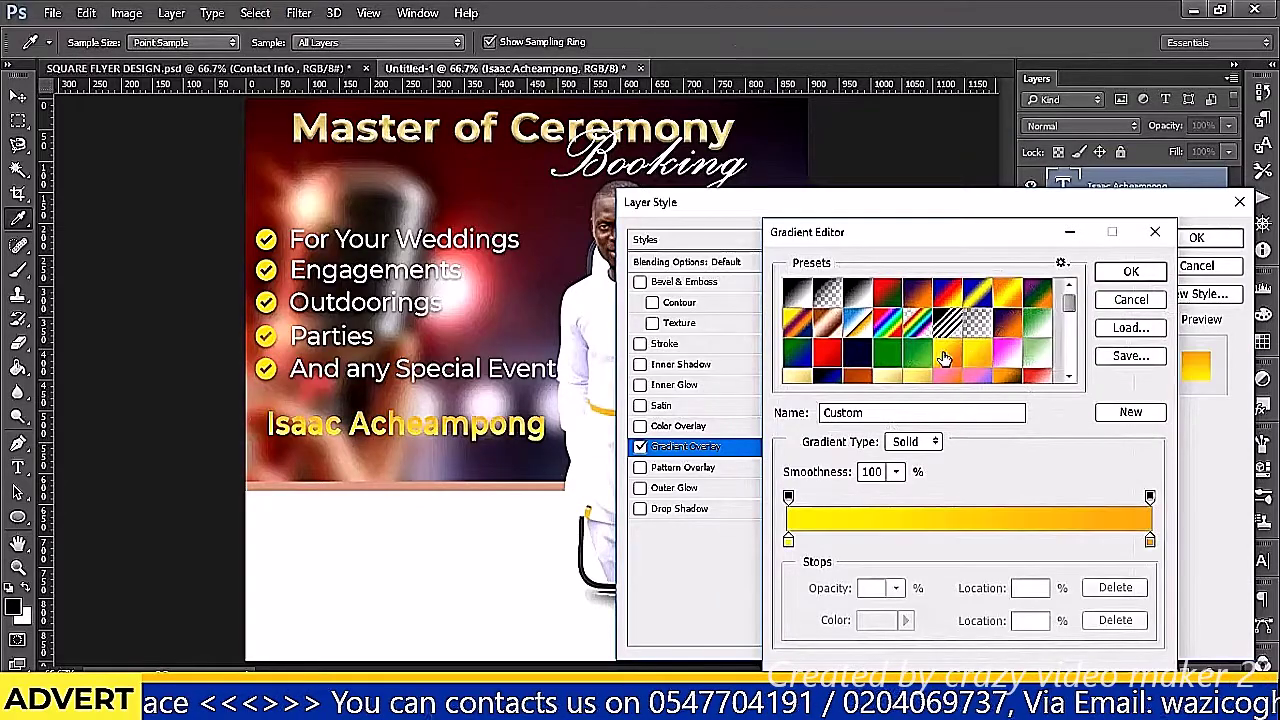
pyautogui.click(943, 356)
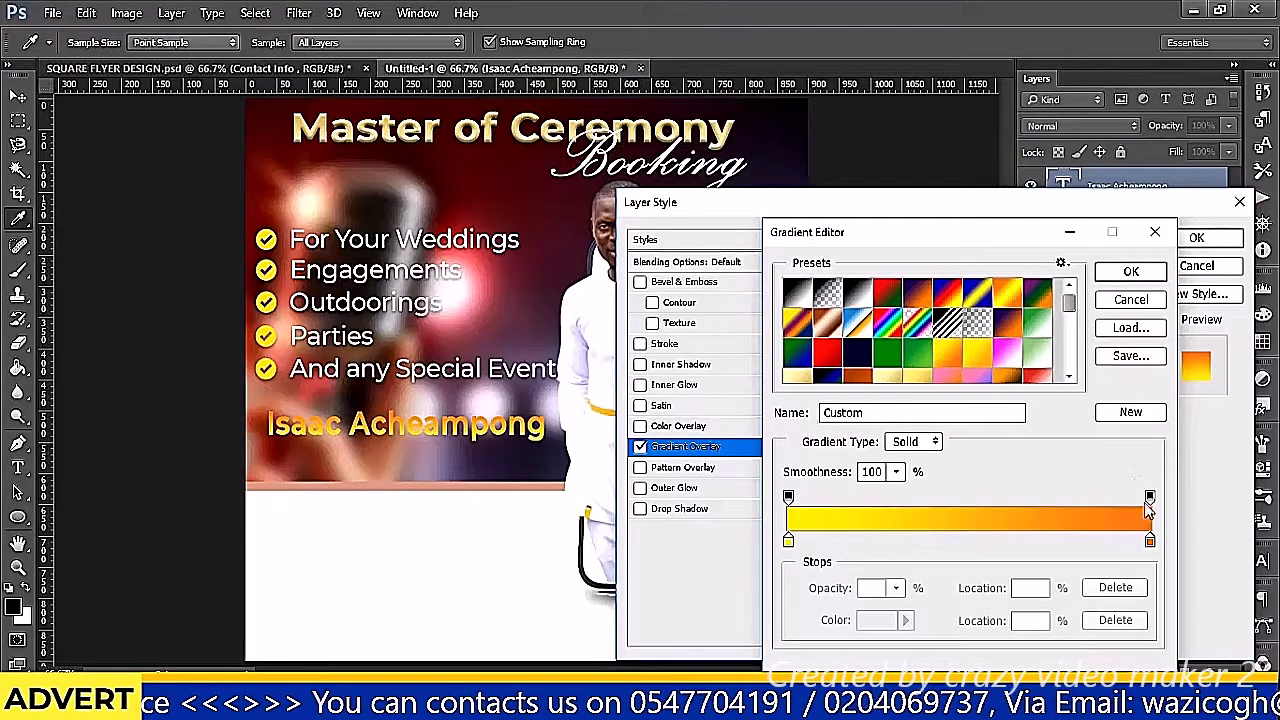
pyautogui.click(1150, 542)
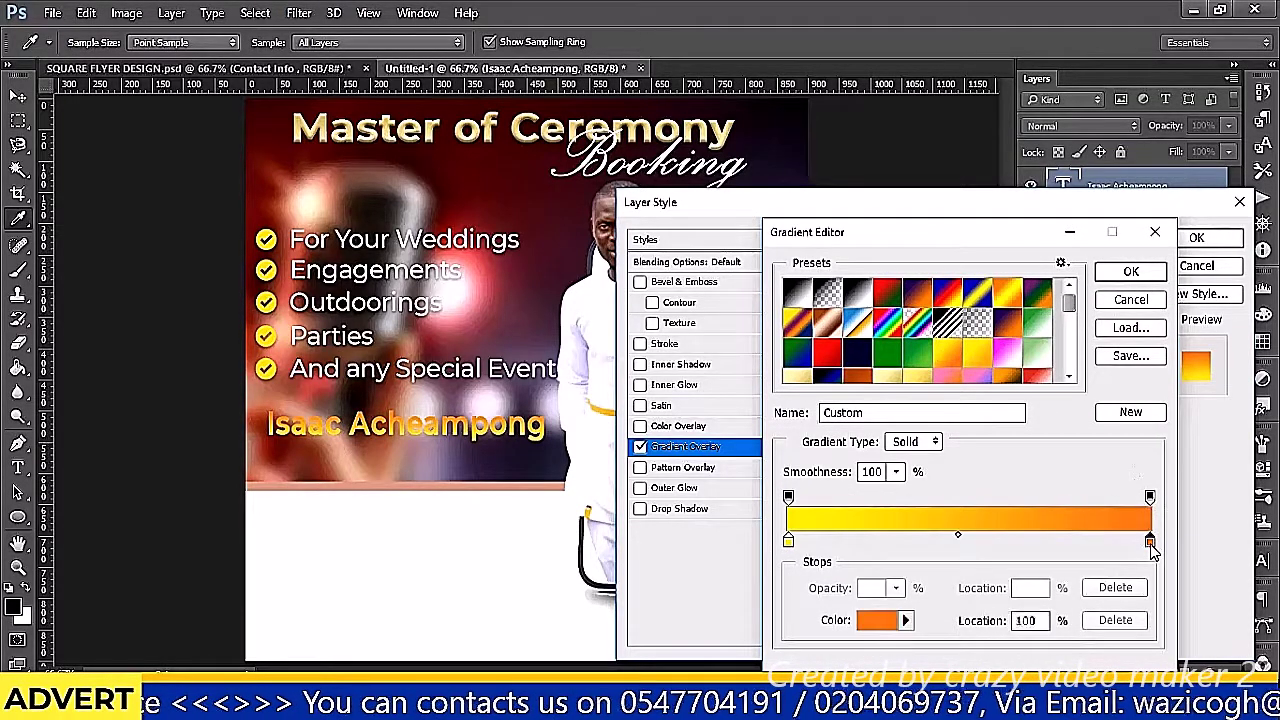
pyautogui.click(885, 621)
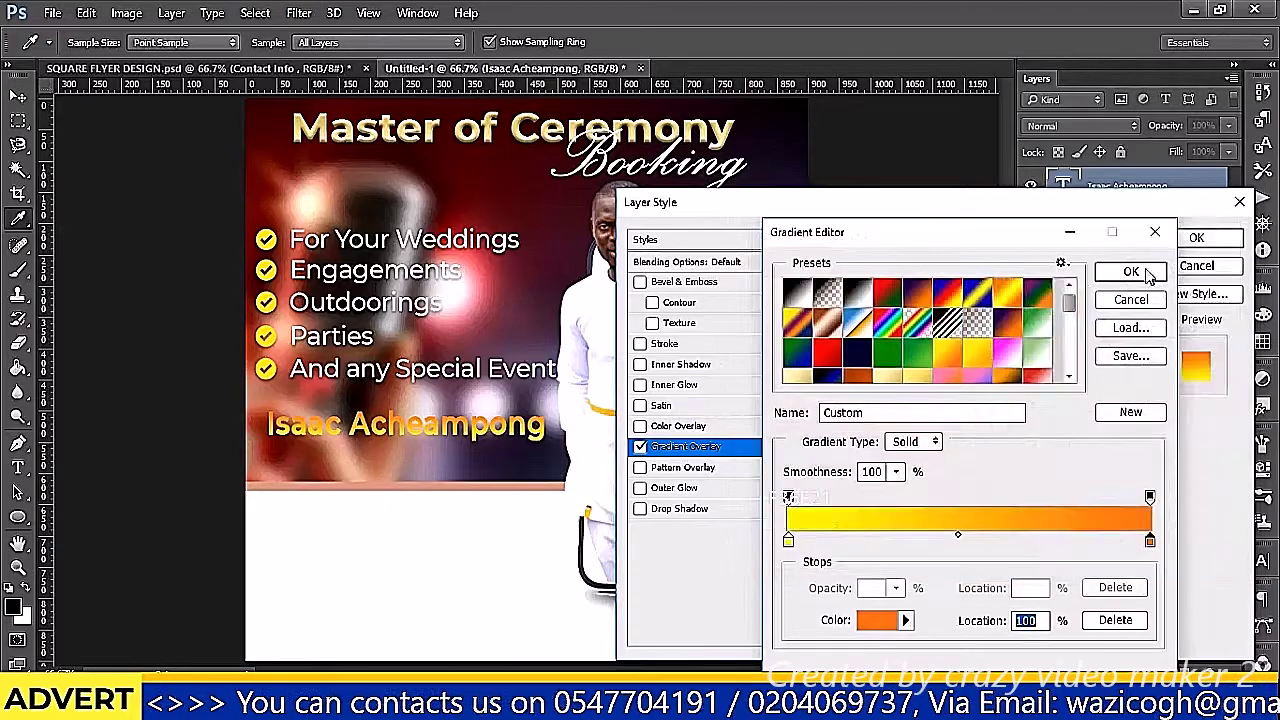
pyautogui.click(789, 541)
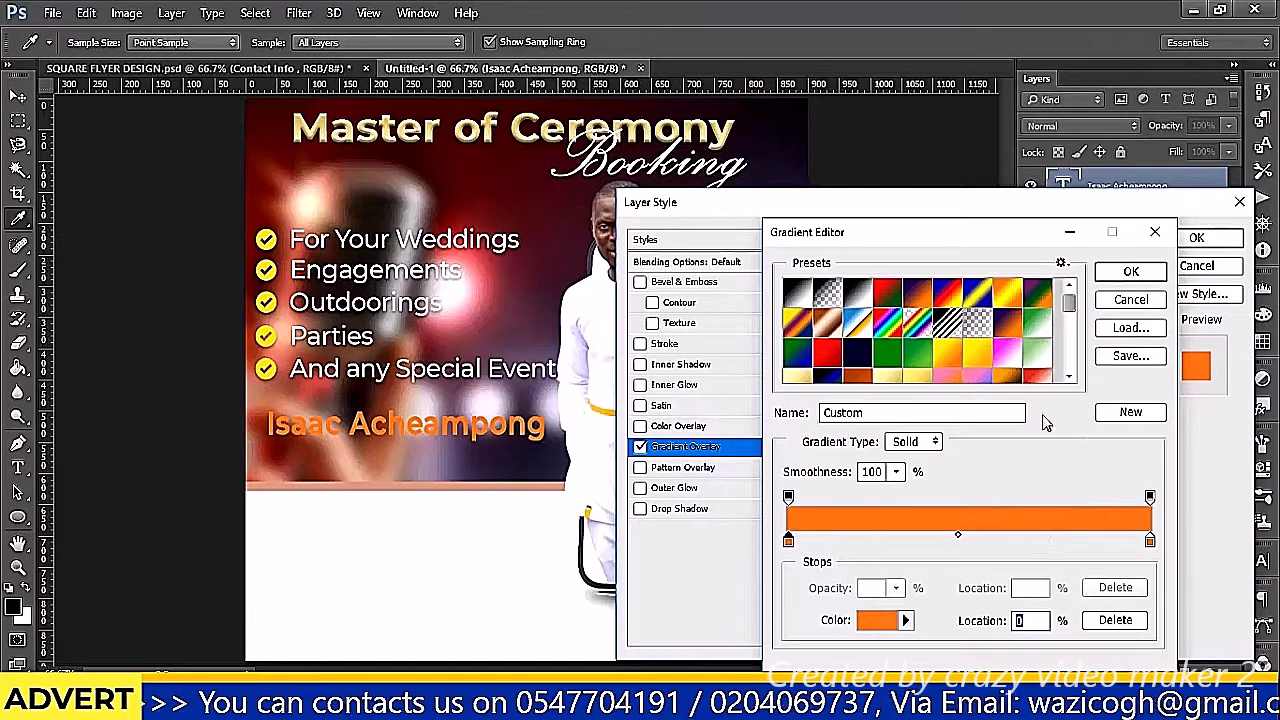
pyautogui.click(955, 378)
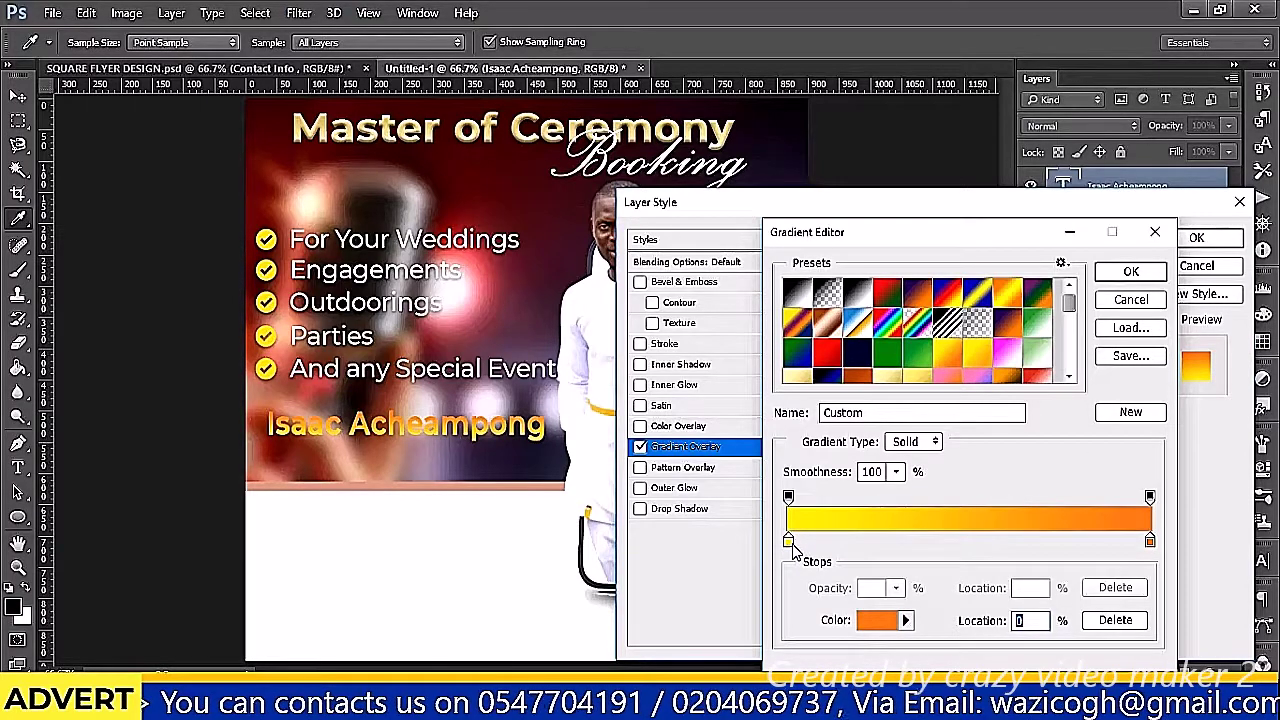
pyautogui.click(790, 543)
pyautogui.click(952, 360)
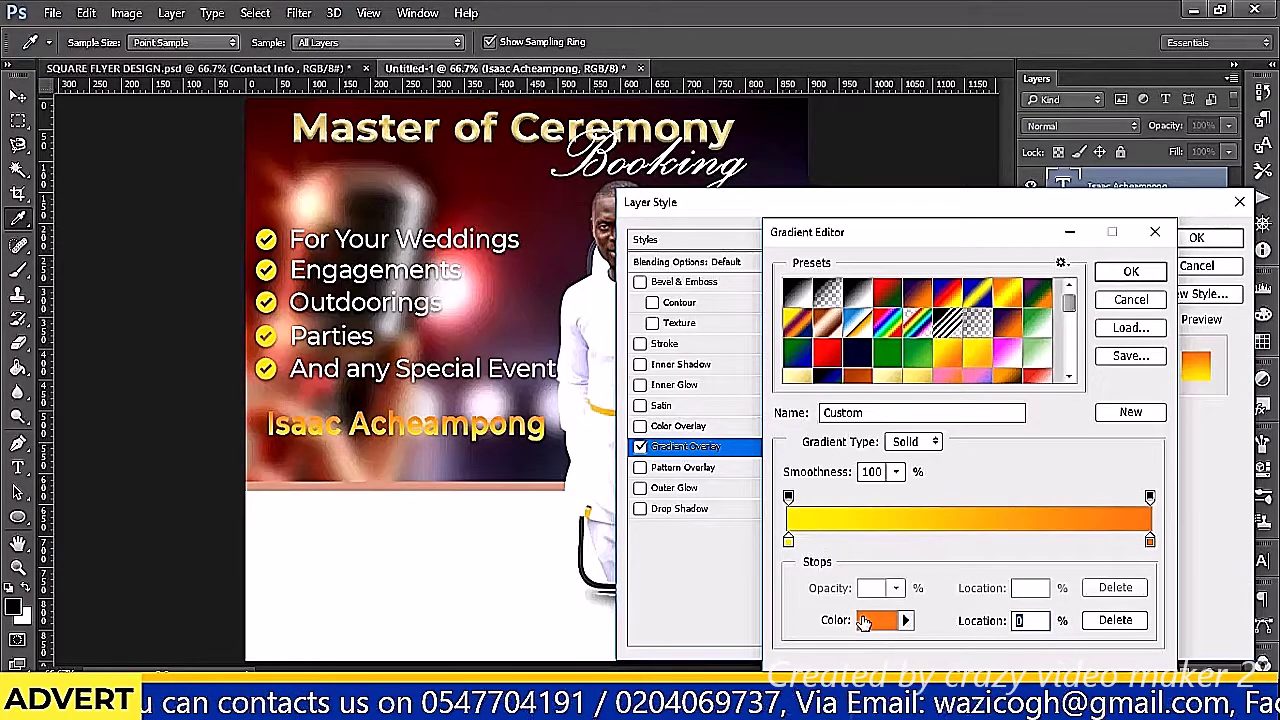
pyautogui.click(789, 541)
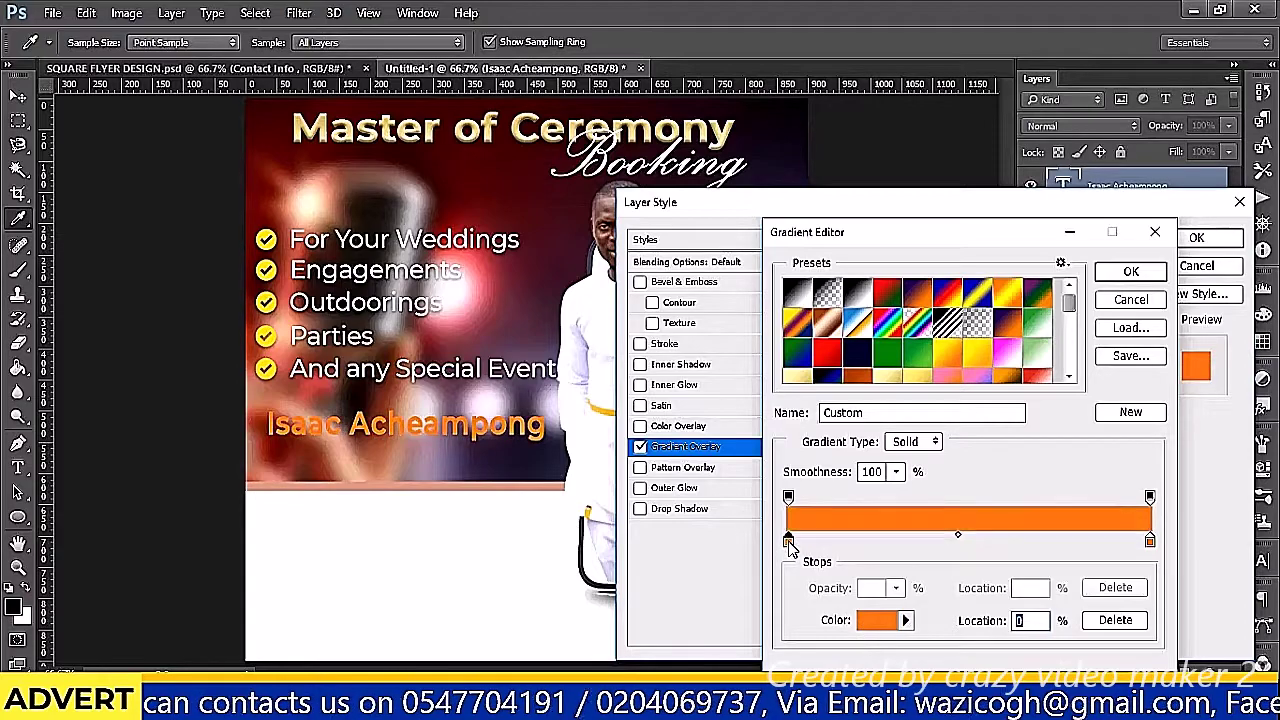
pyautogui.click(952, 356)
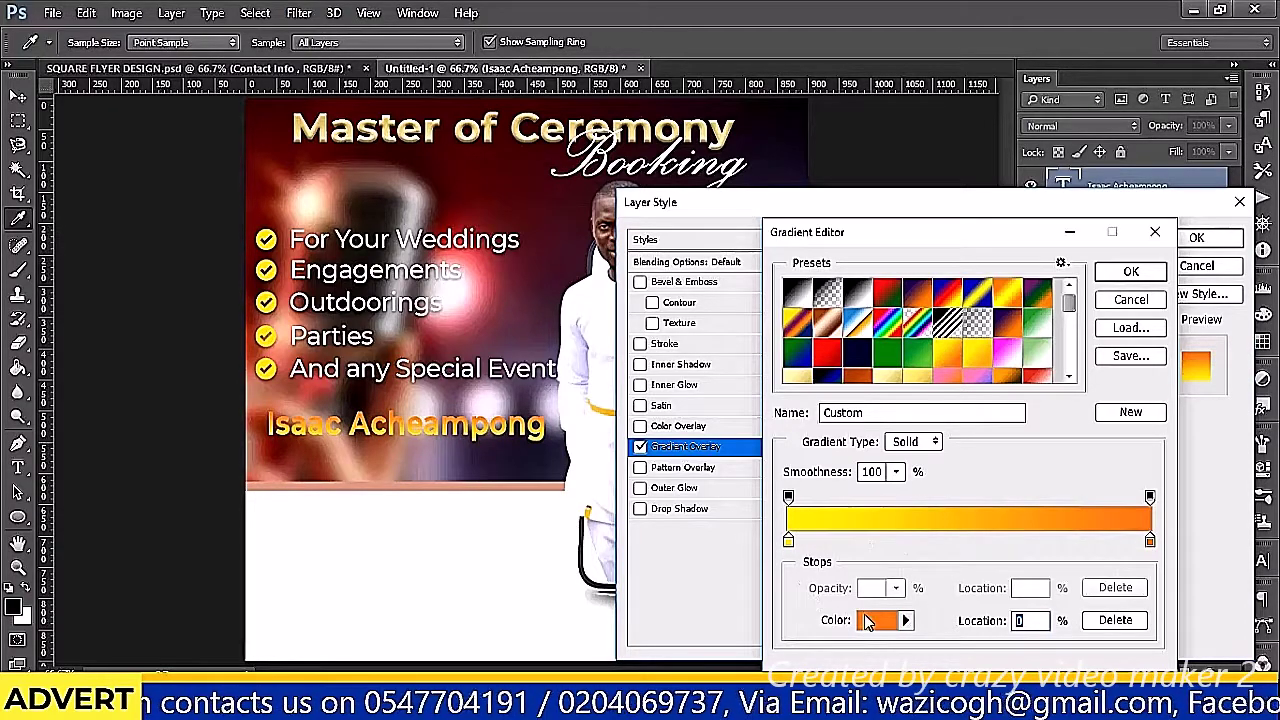
pyautogui.click(790, 542)
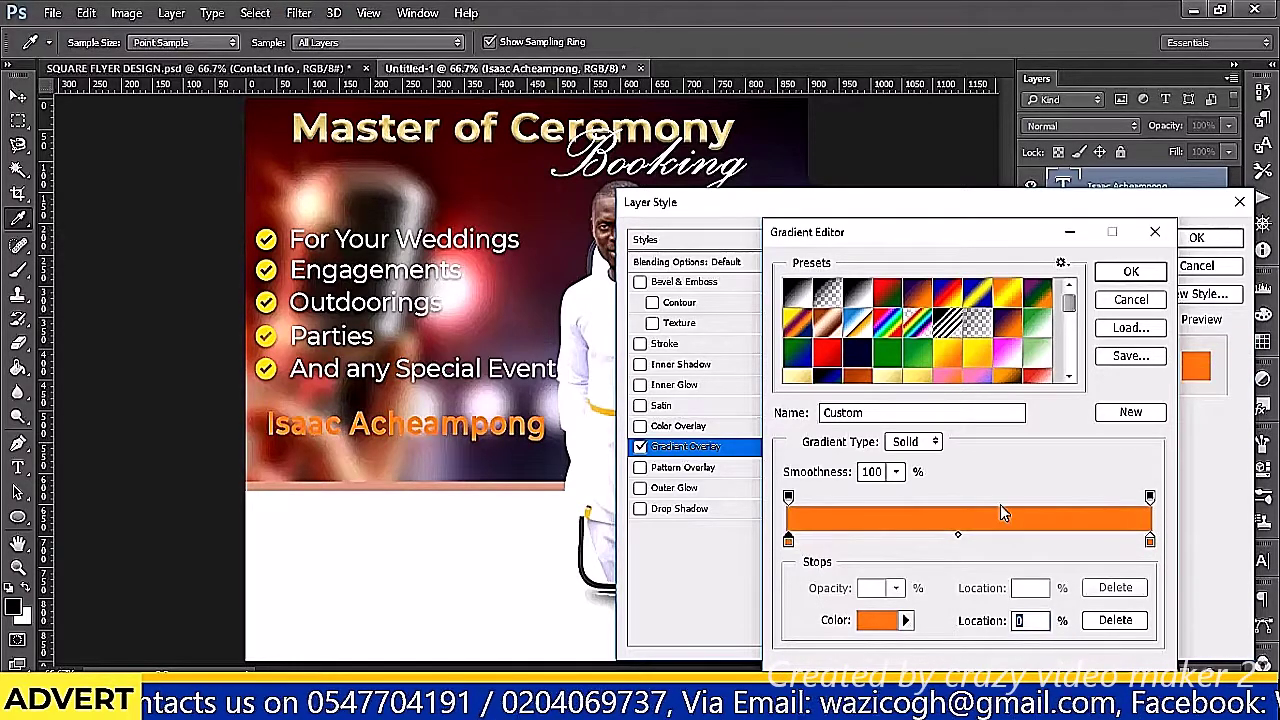
pyautogui.click(945, 356)
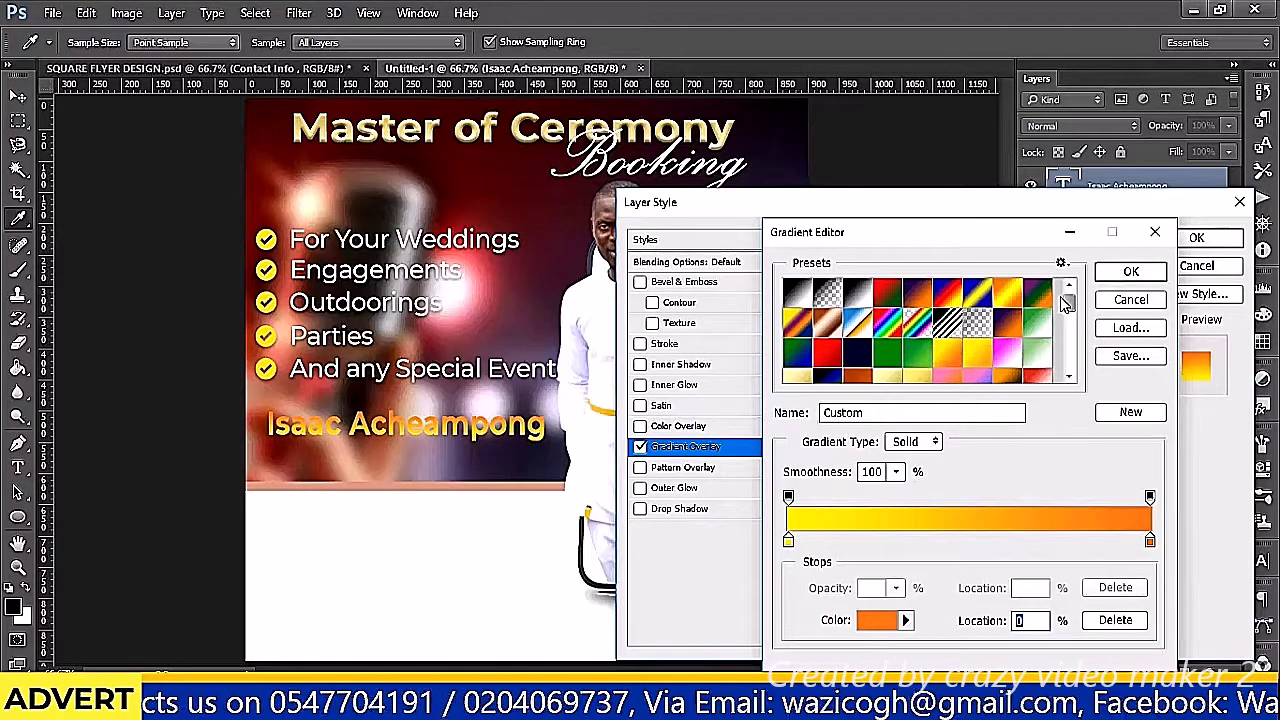
pyautogui.click(1121, 274)
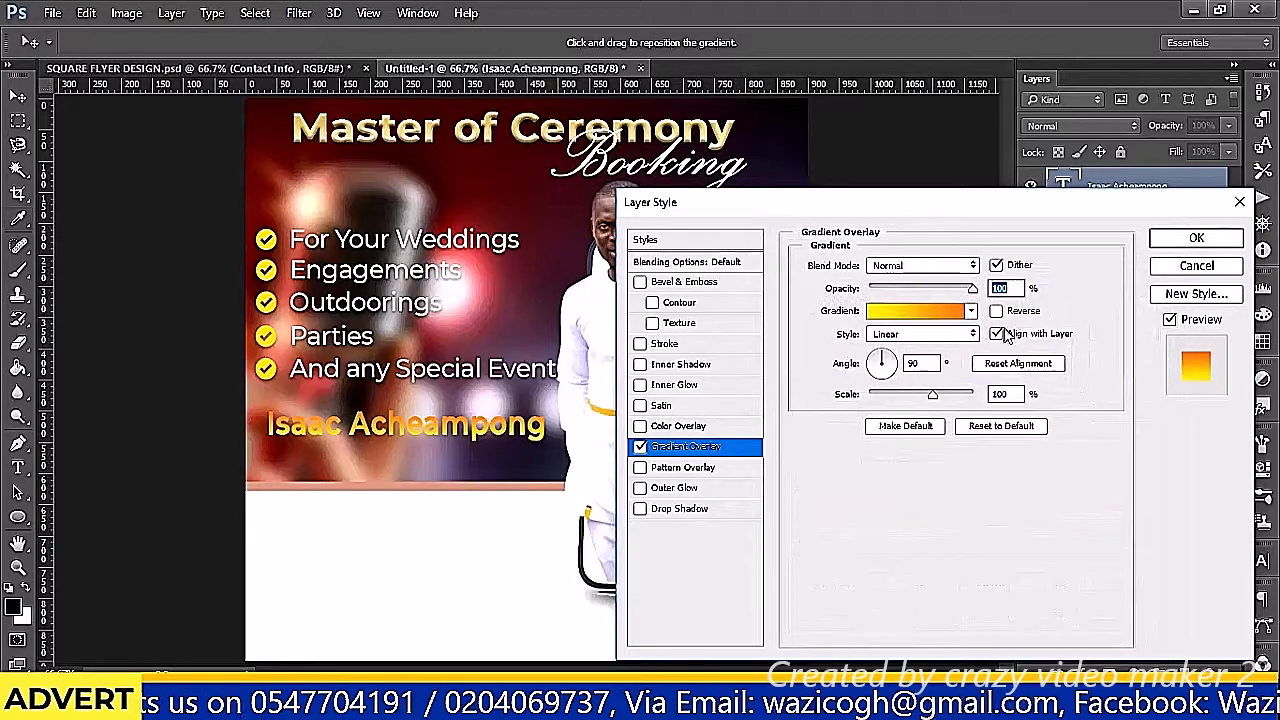
pyautogui.click(1190, 238)
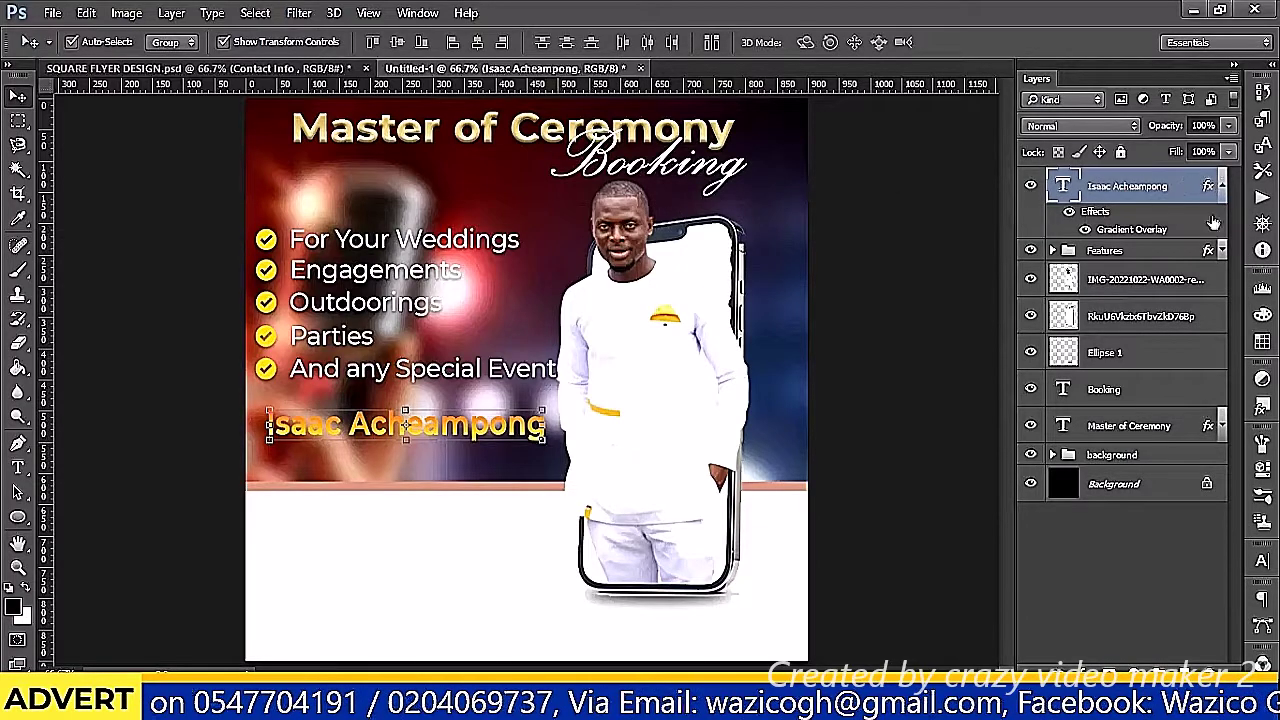
# Type the MC's nickname as a new text line below the full name and select it
pyautogui.click(1140, 559)
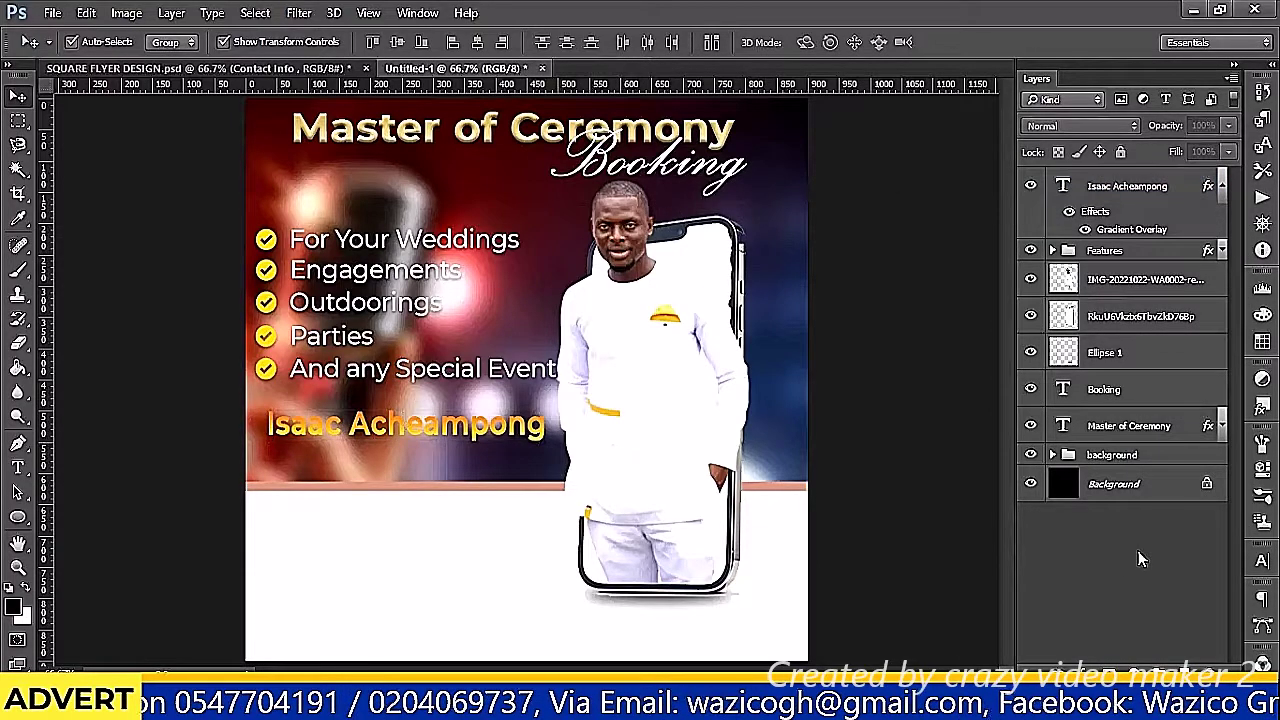
pyautogui.press('t')
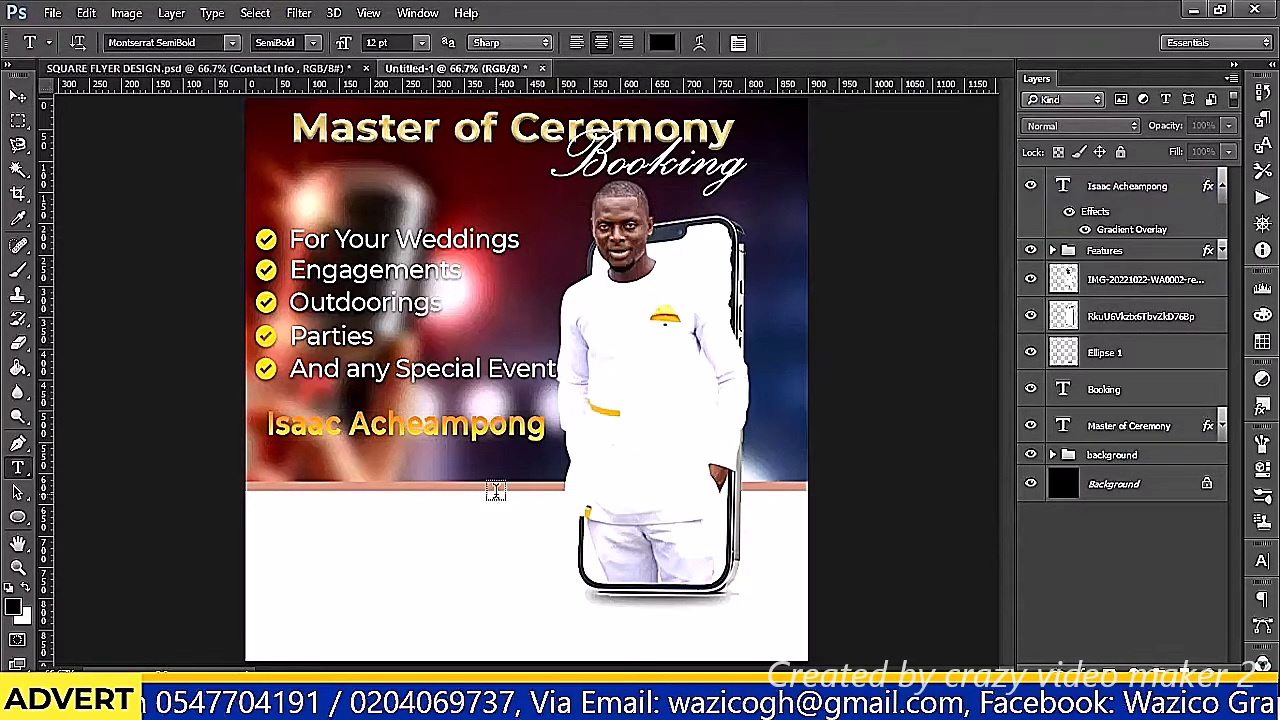
pyautogui.click(400, 459)
pyautogui.write('MC')
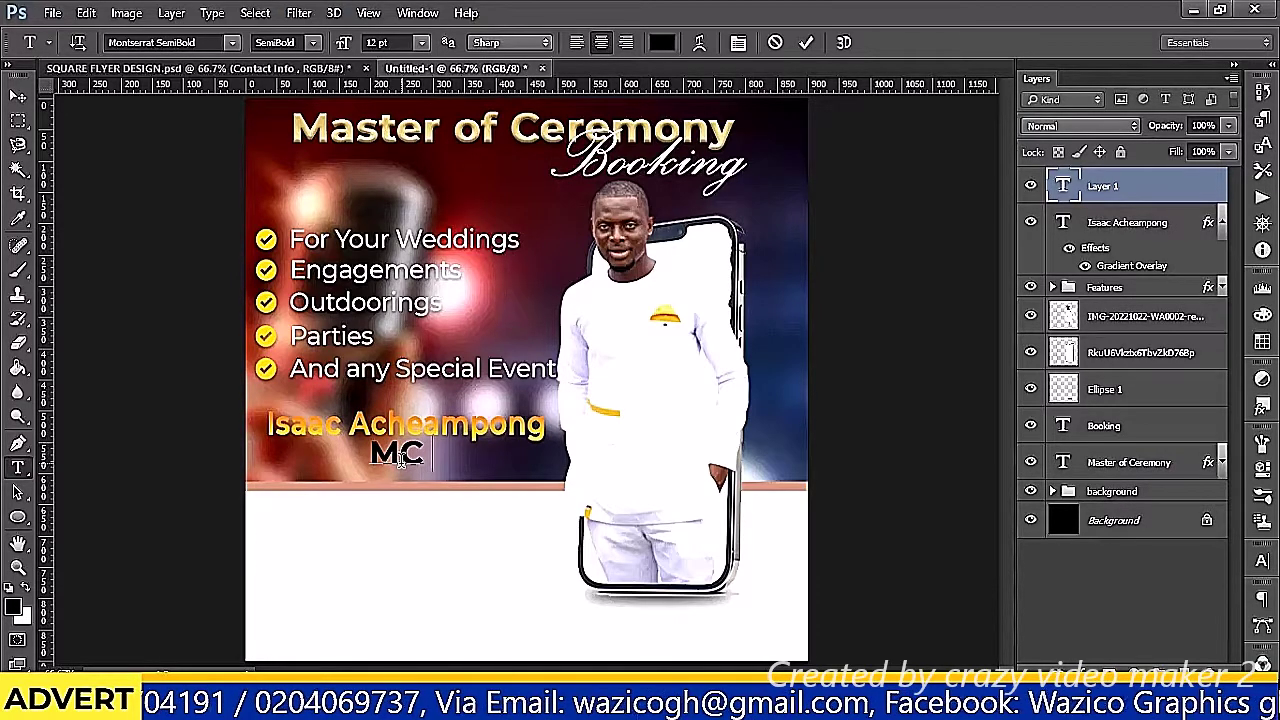
pyautogui.write('Z')
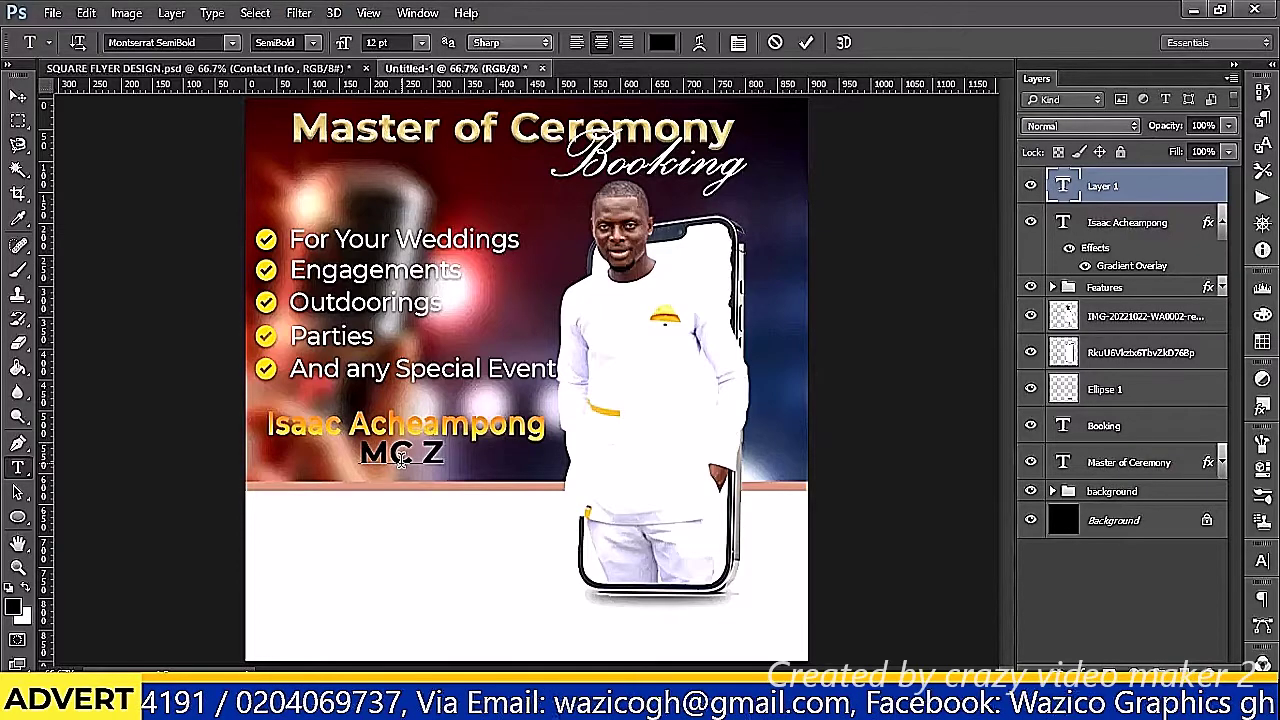
pyautogui.write('i')
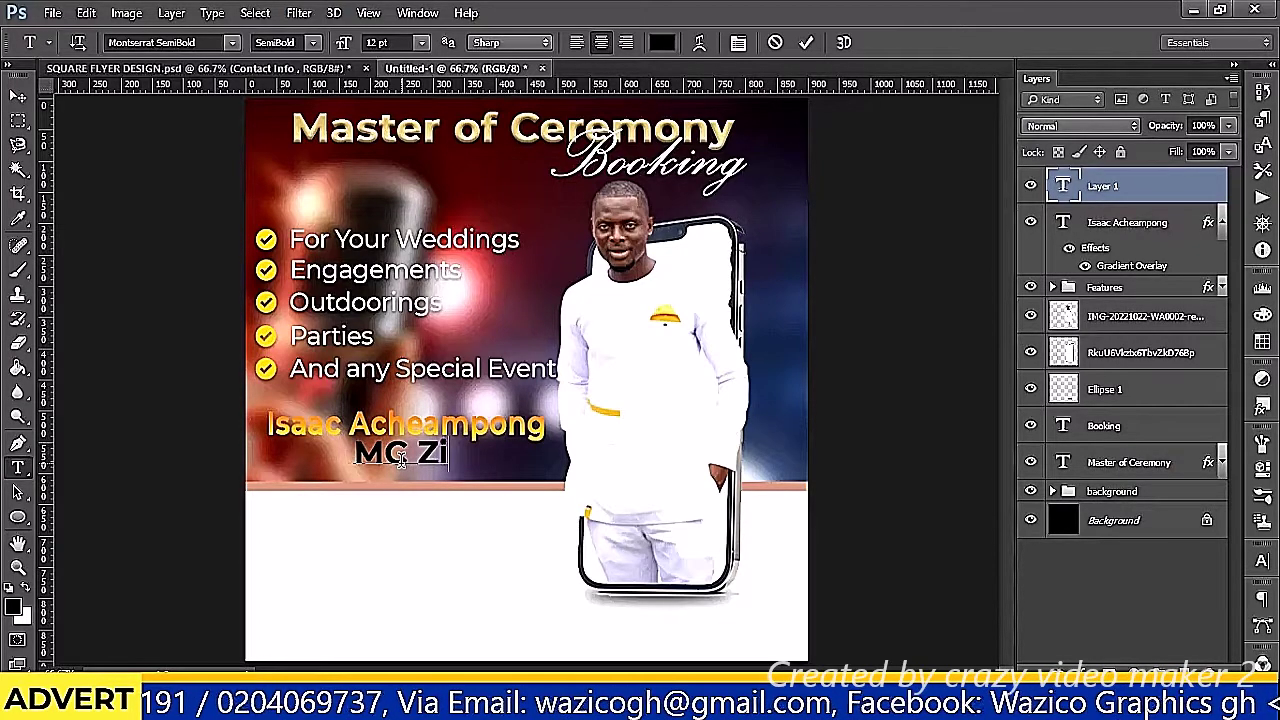
pyautogui.write('gma')
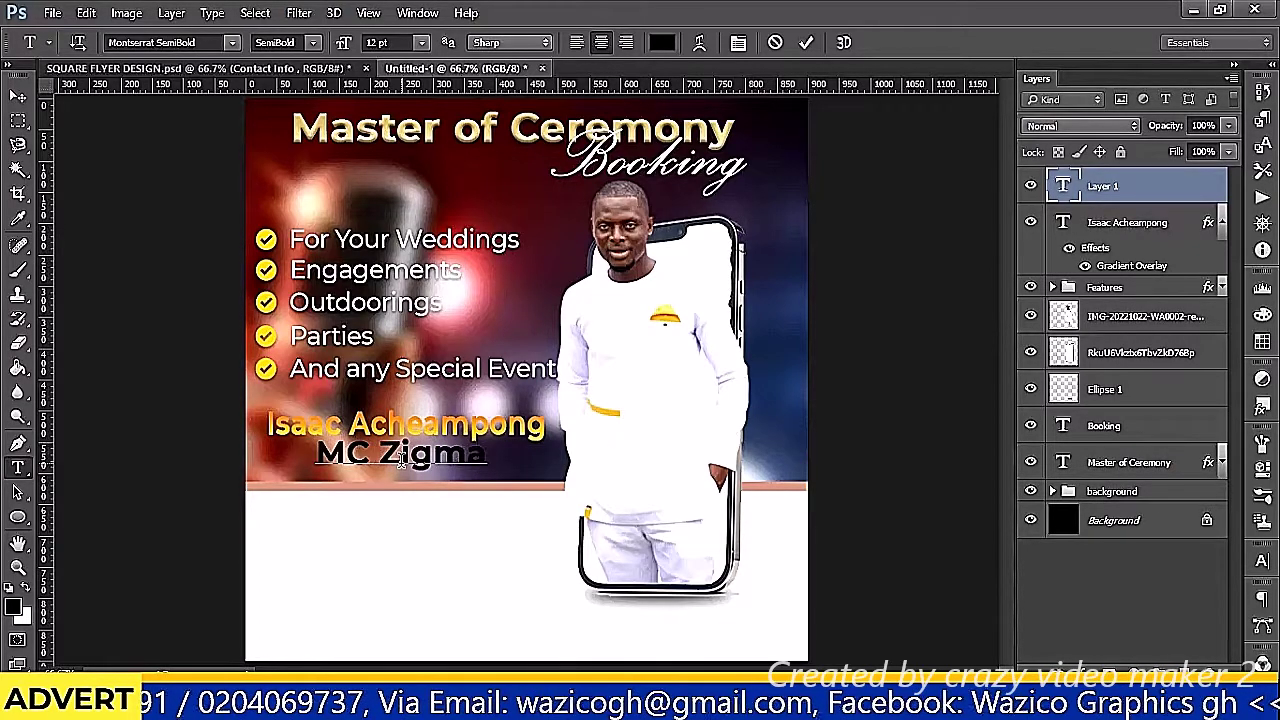
pyautogui.hotkey('ctrl', 'a')
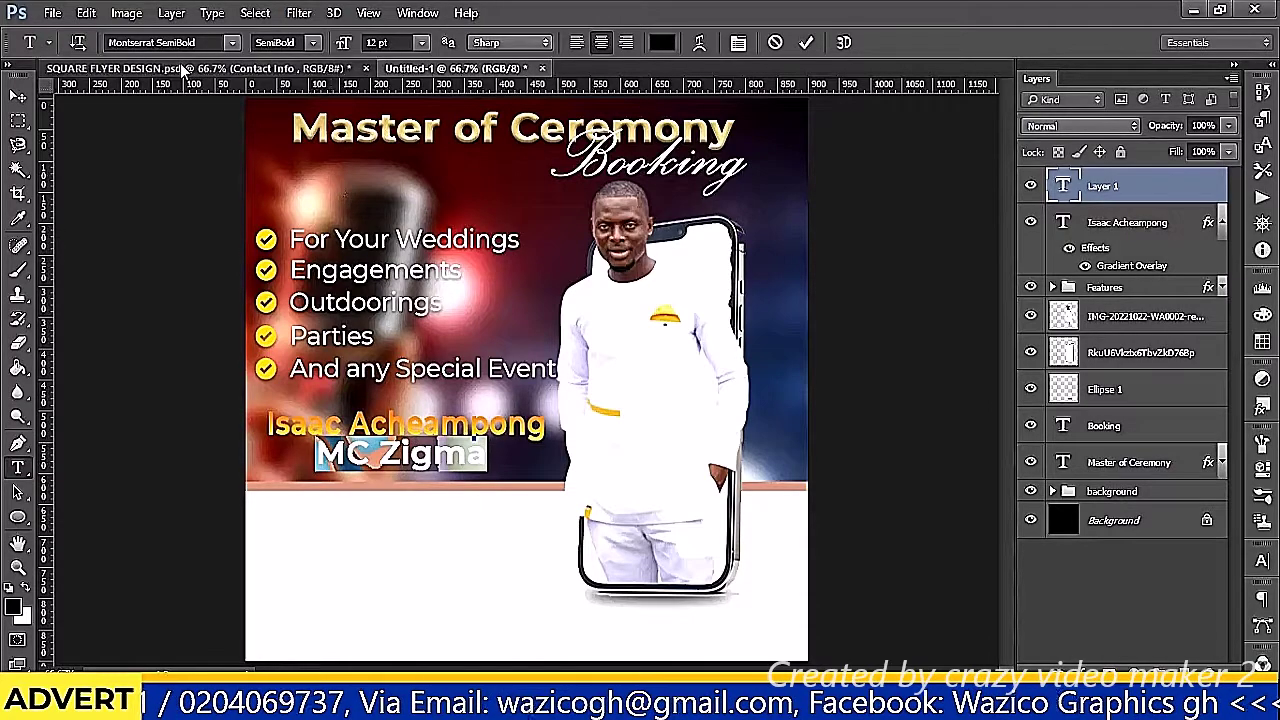
# Try Messenger Pigeons, Mistral and Palace Script MT, then set the nickname in Painter
pyautogui.click(232, 43)
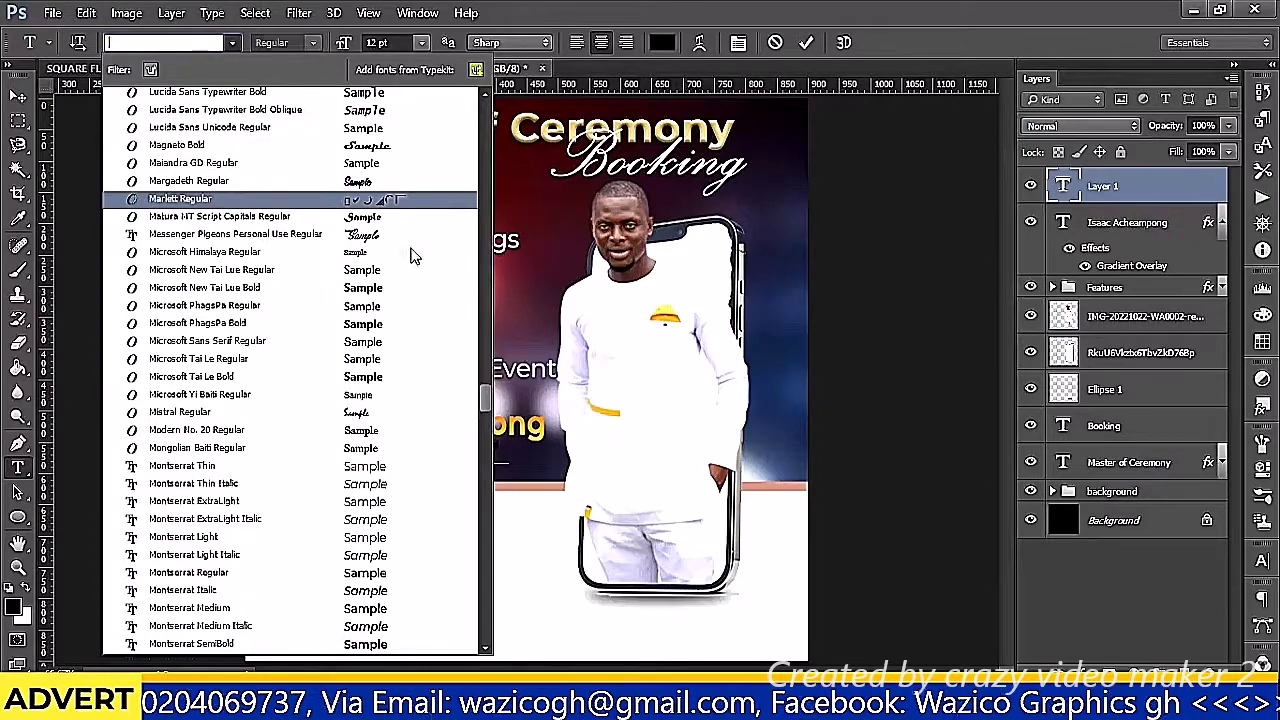
pyautogui.click(409, 245)
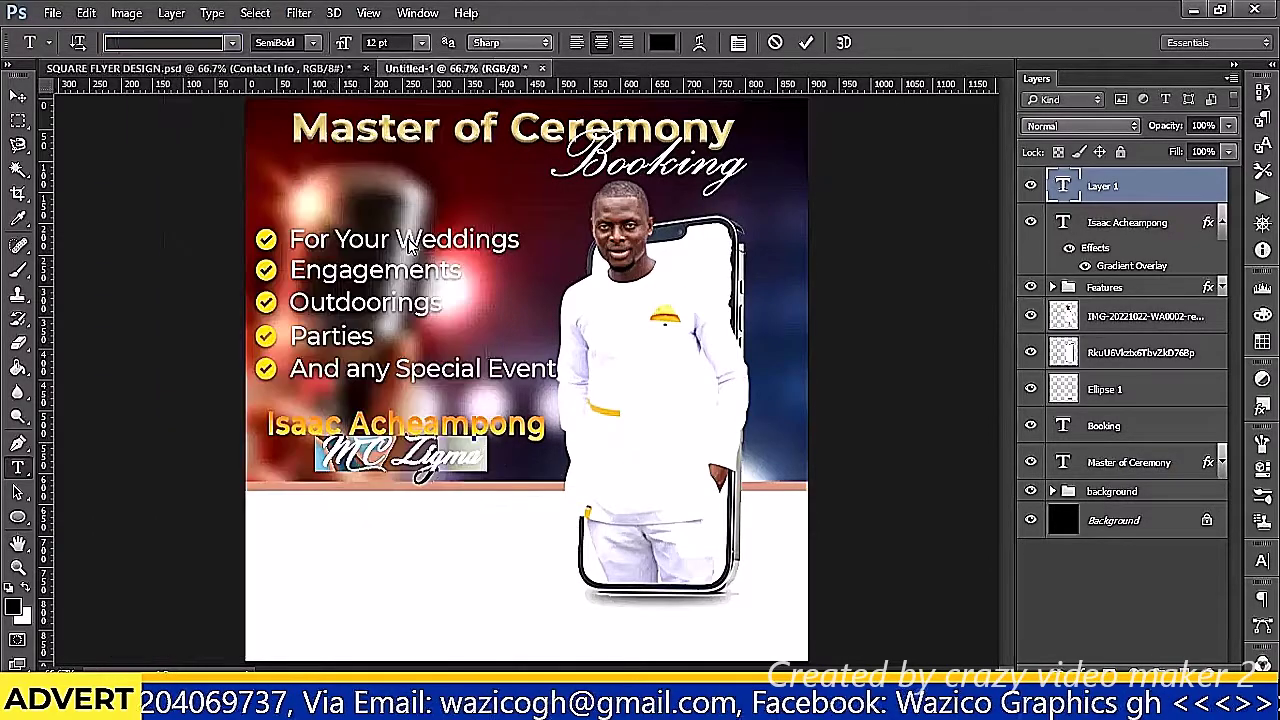
pyautogui.click(232, 43)
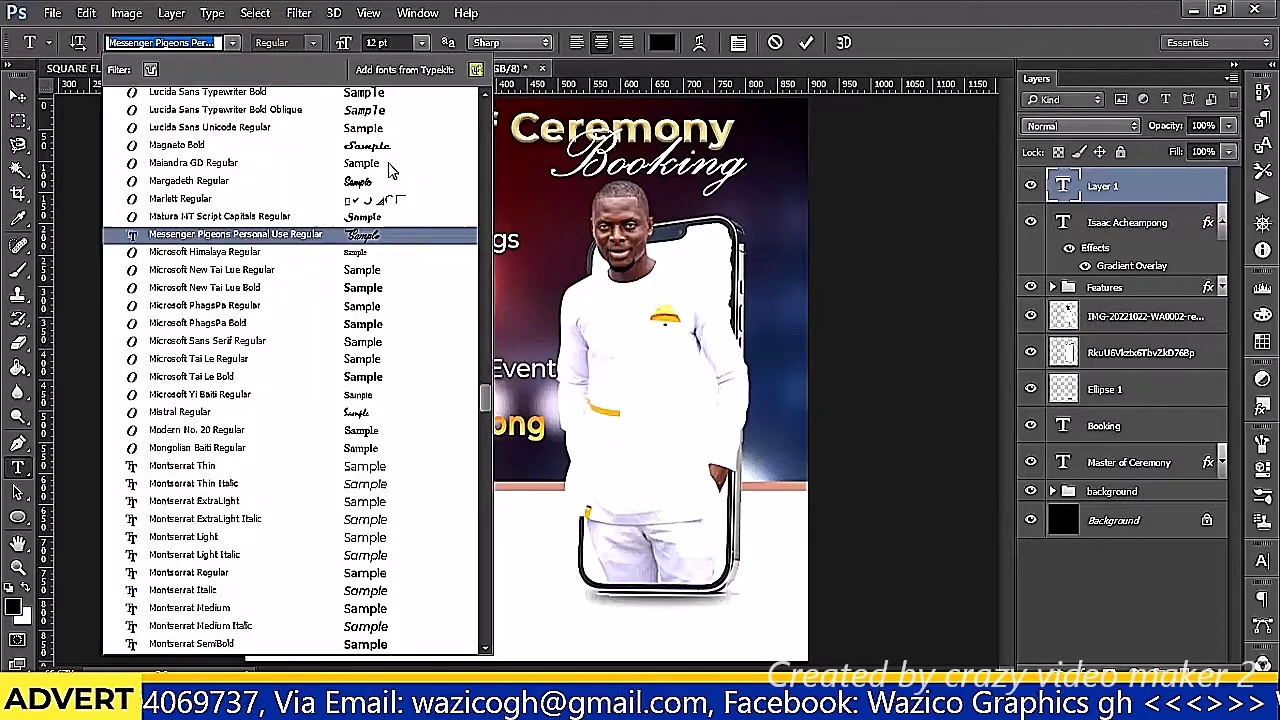
pyautogui.click(453, 418)
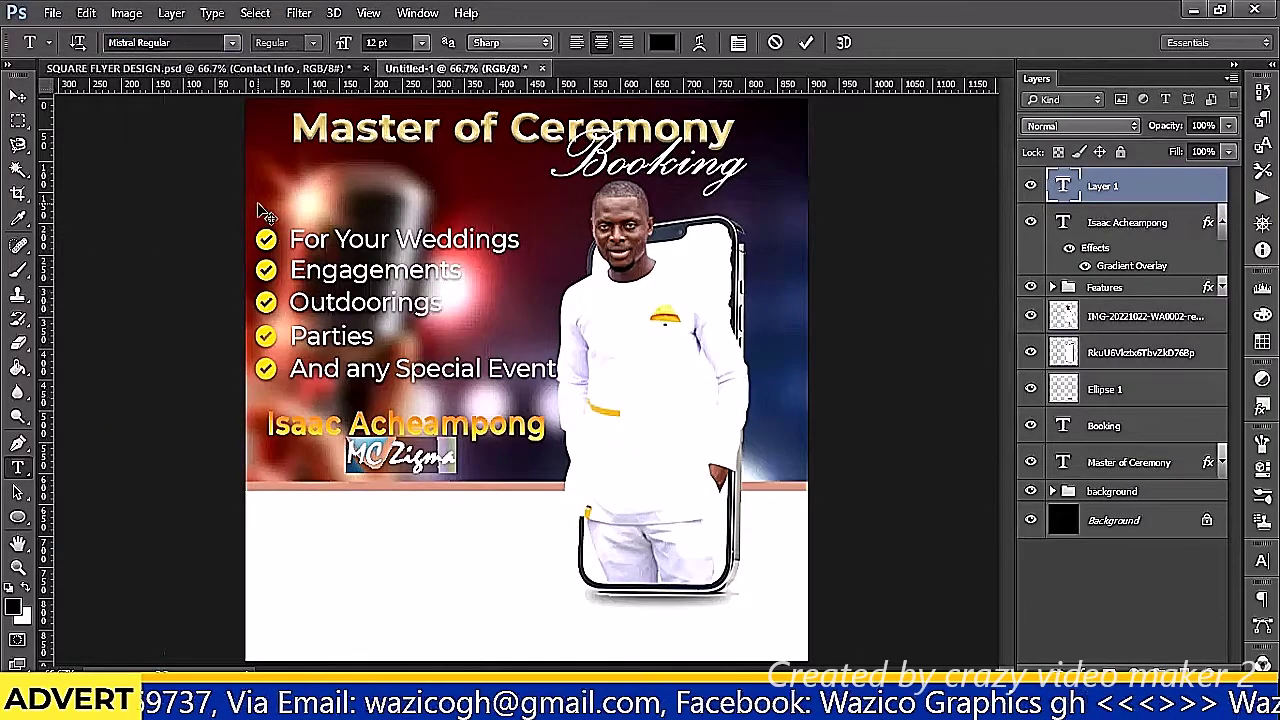
pyautogui.click(232, 42)
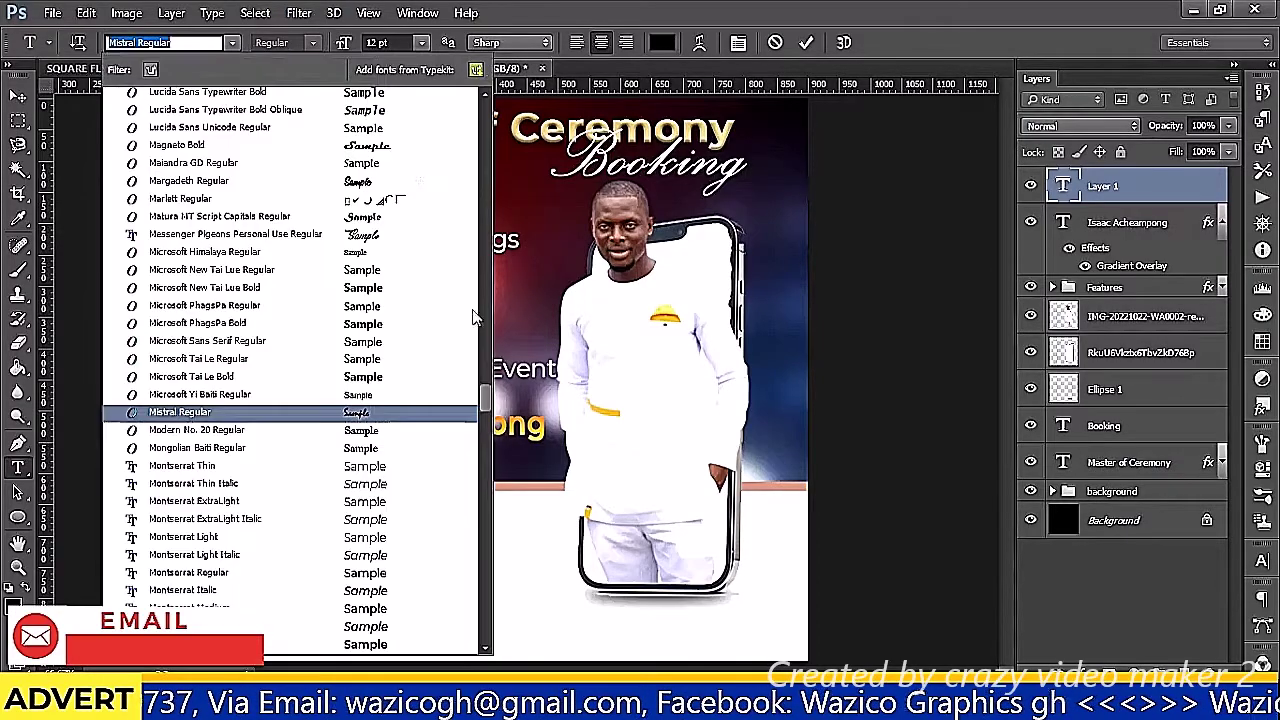
pyautogui.moveTo(486, 397); pyautogui.dragTo(486, 428)
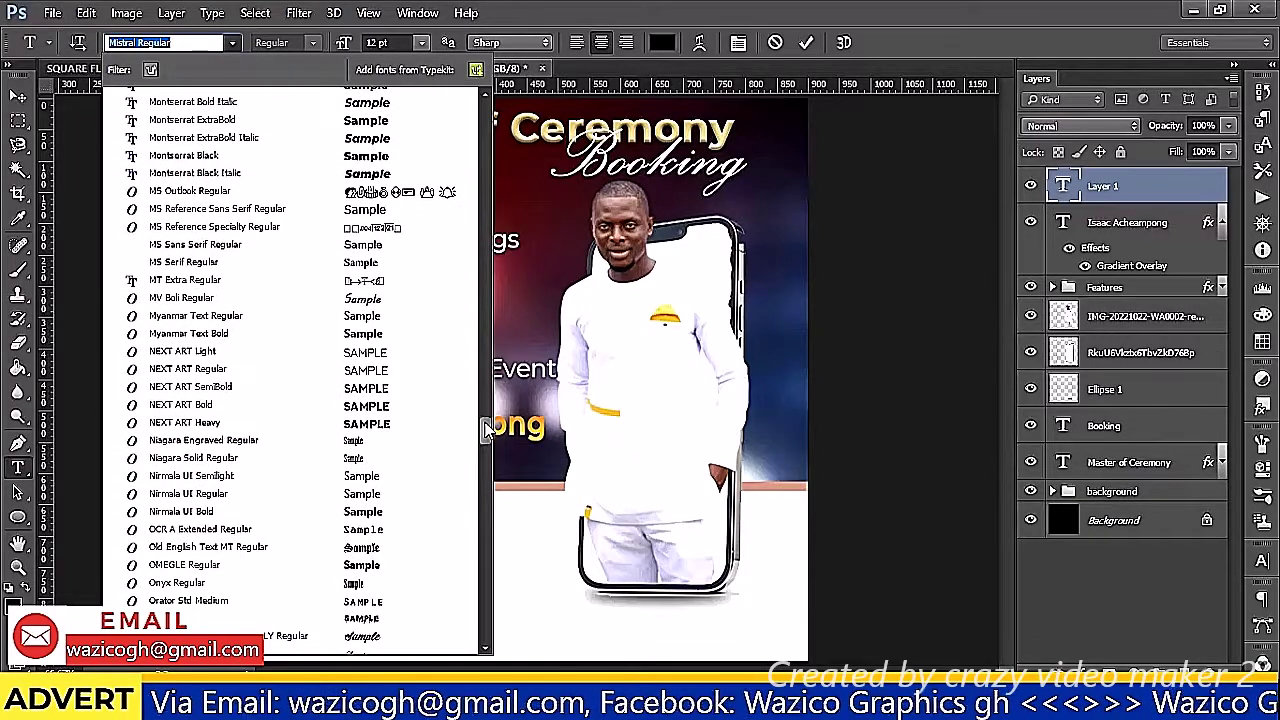
pyautogui.moveTo(486, 428); pyautogui.dragTo(486, 437)
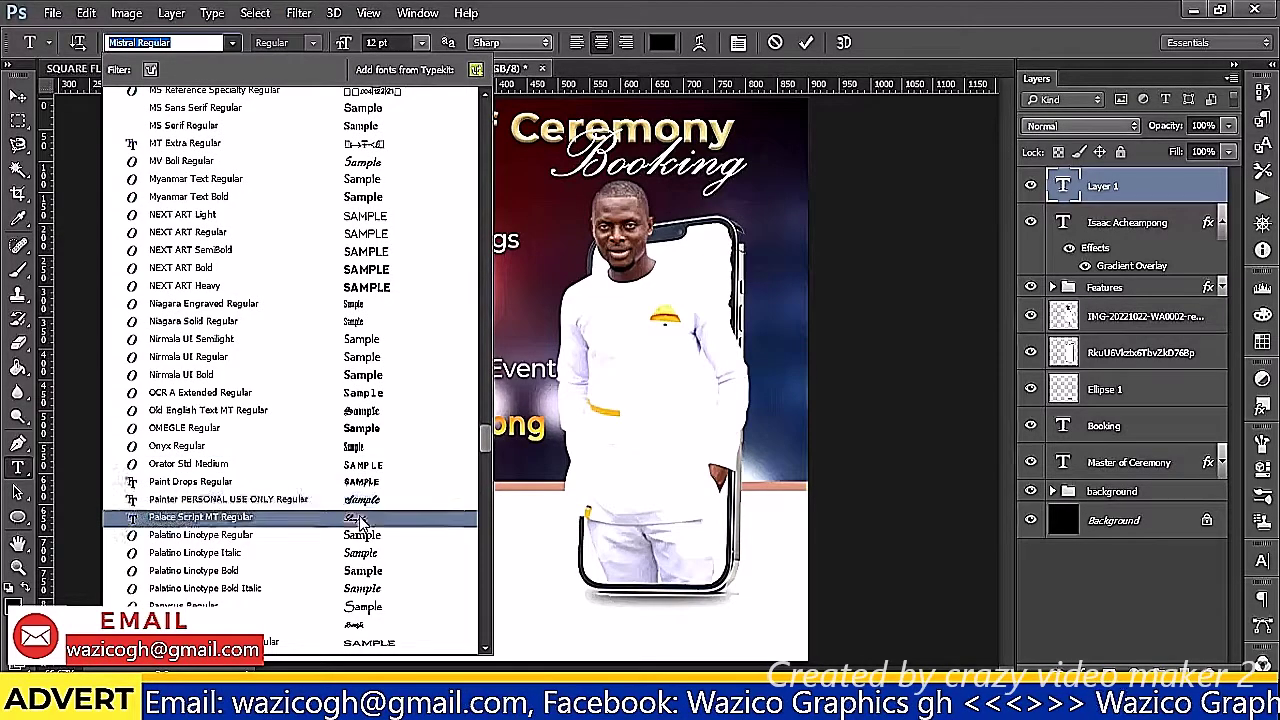
pyautogui.click(358, 517)
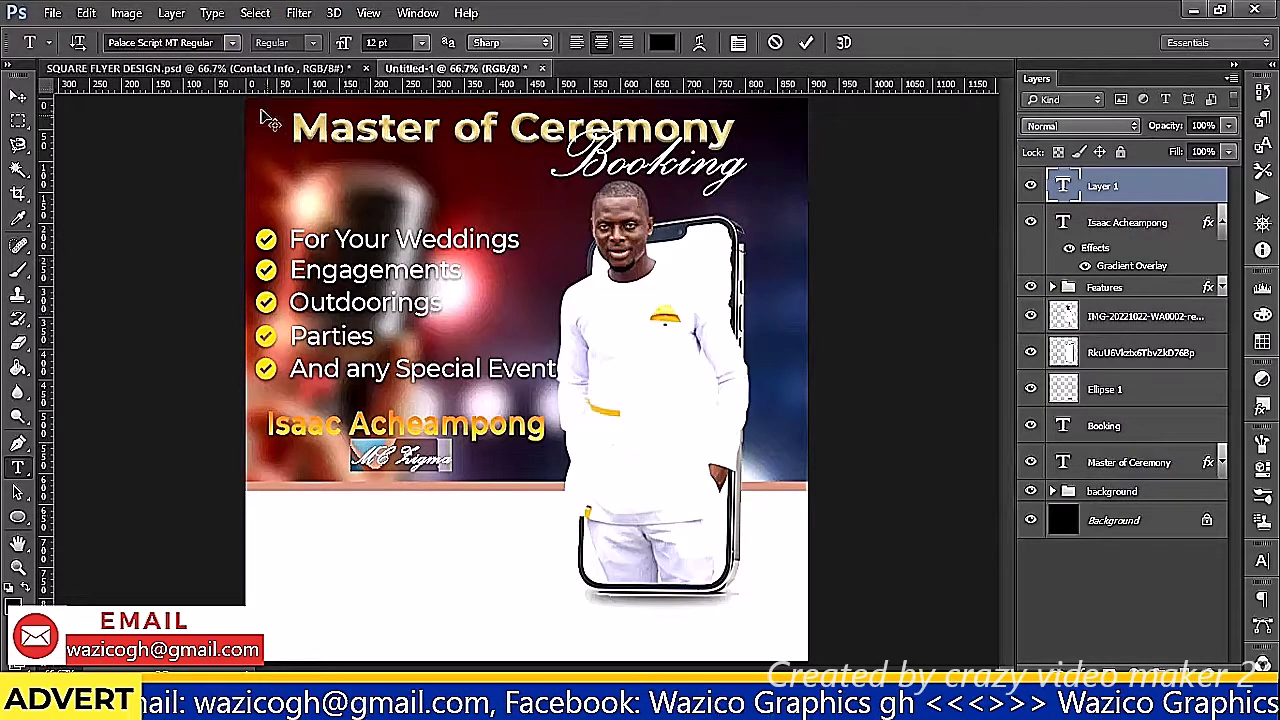
pyautogui.click(231, 42)
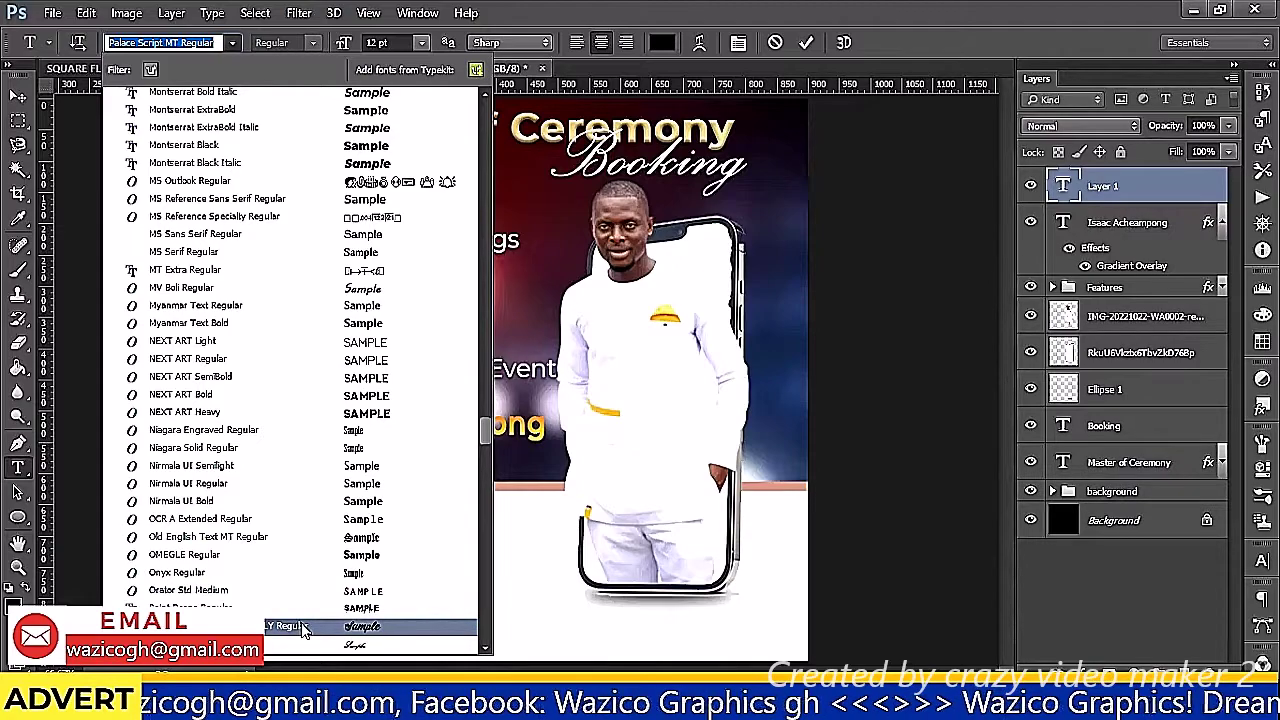
pyautogui.click(305, 628)
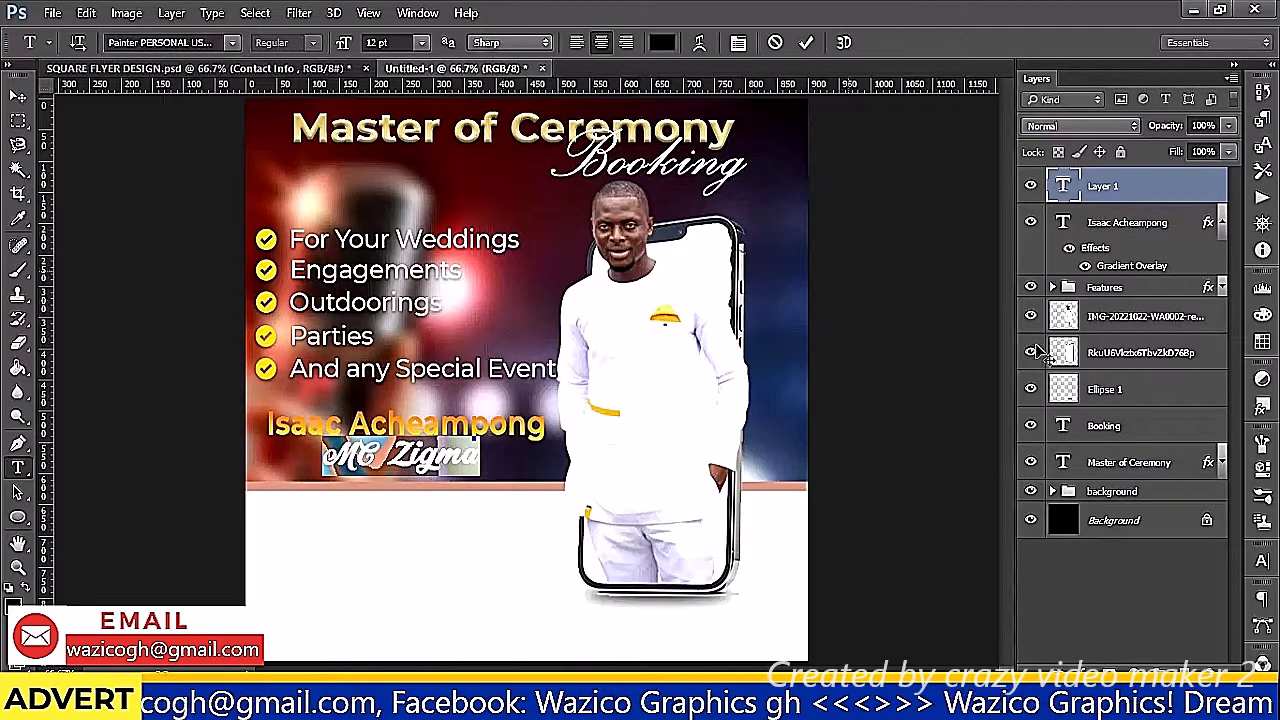
# Make the nickname white, commit it, and nudge it slightly down
pyautogui.click(1262, 561)
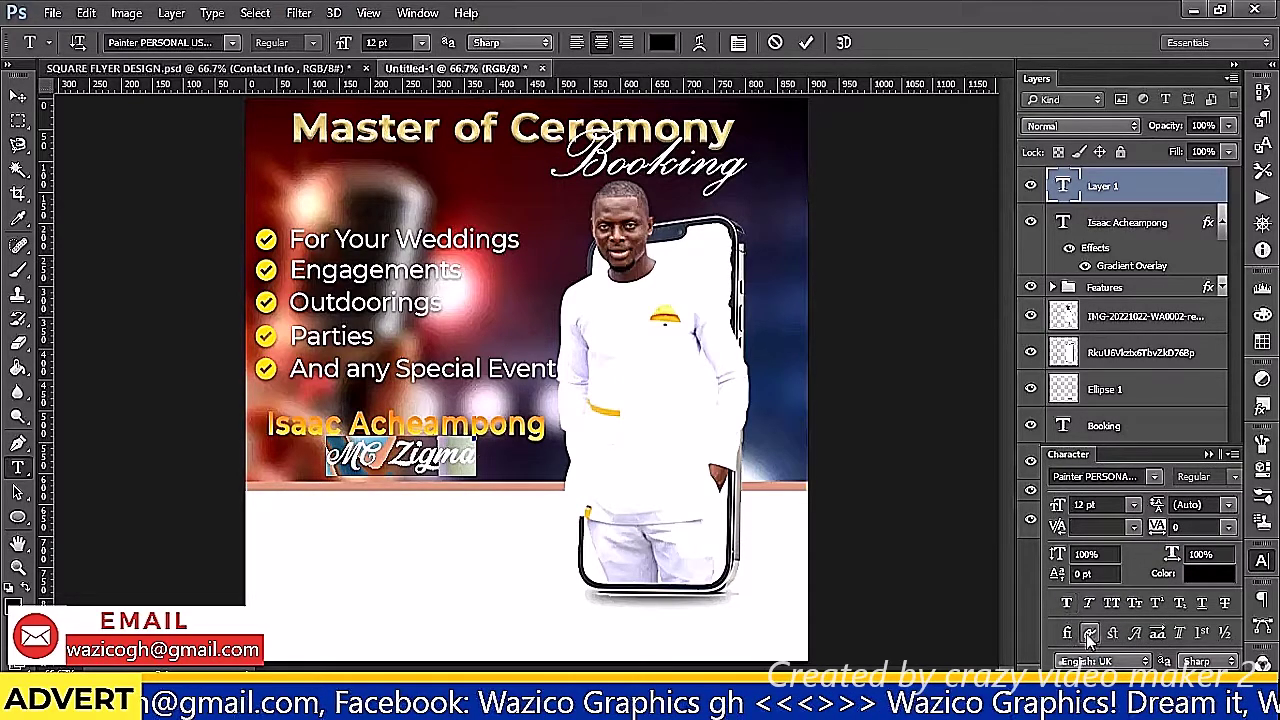
pyautogui.click(1262, 561)
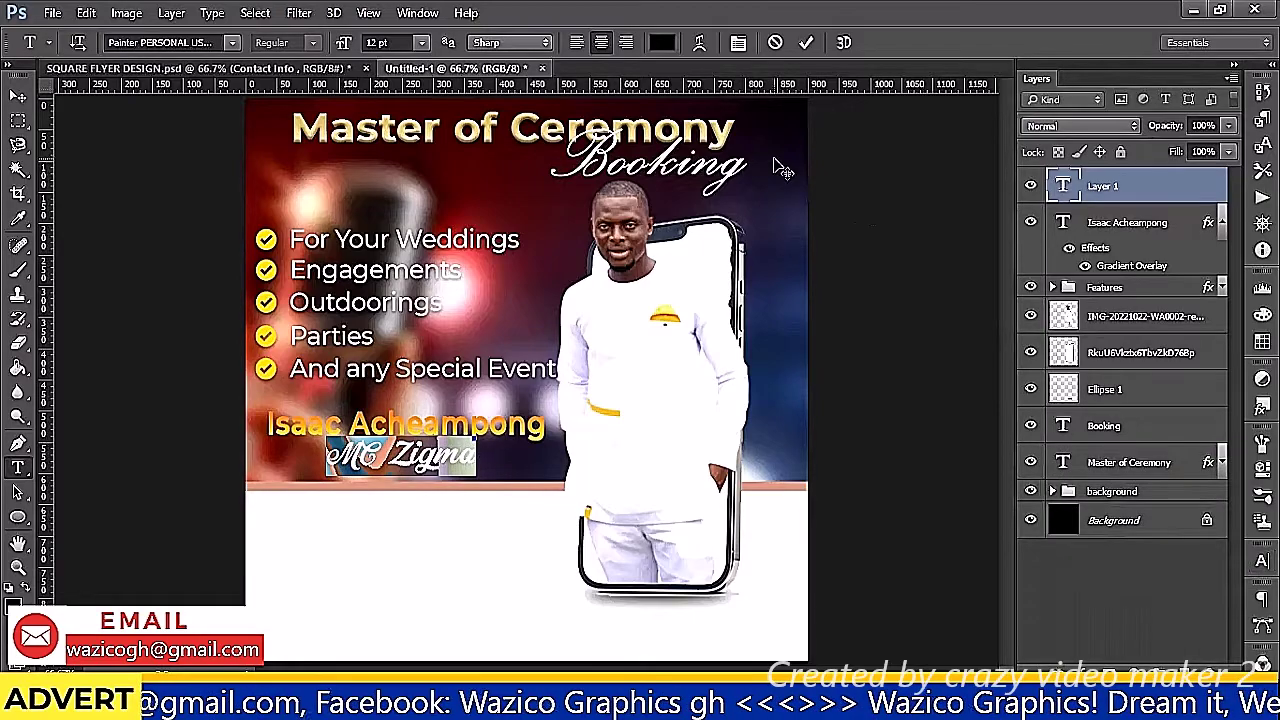
pyautogui.click(661, 42)
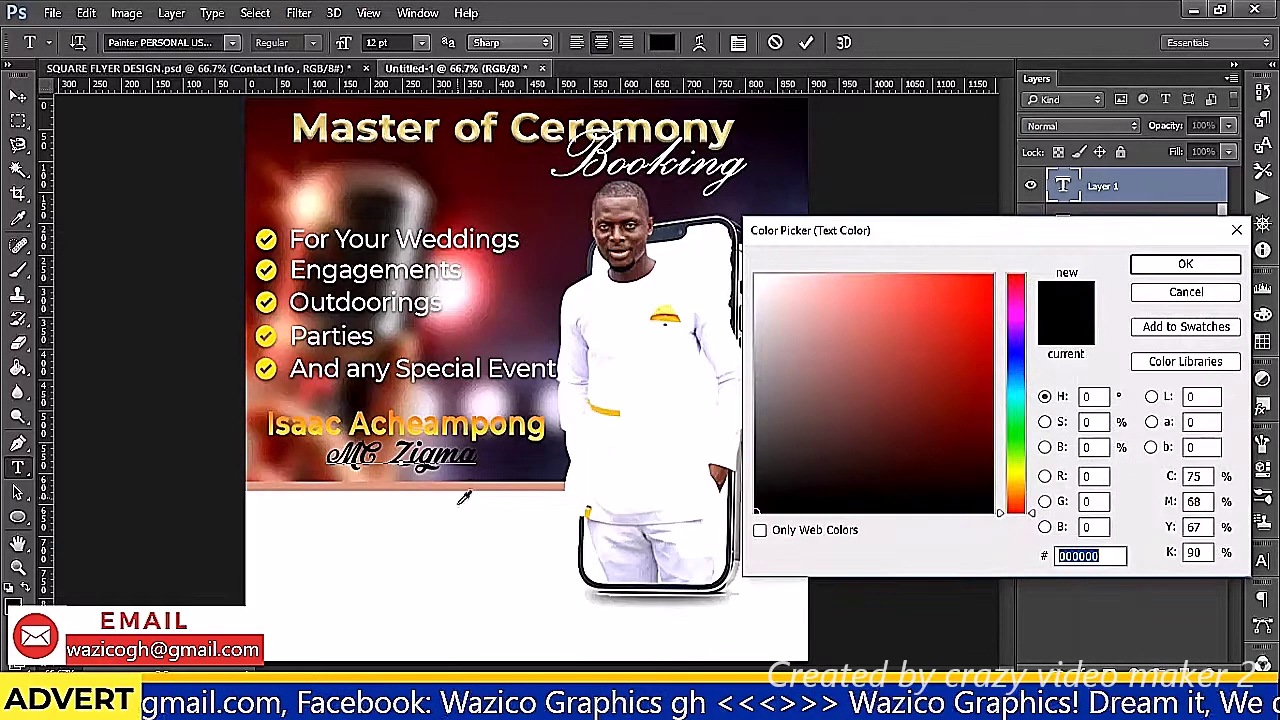
pyautogui.click(449, 541)
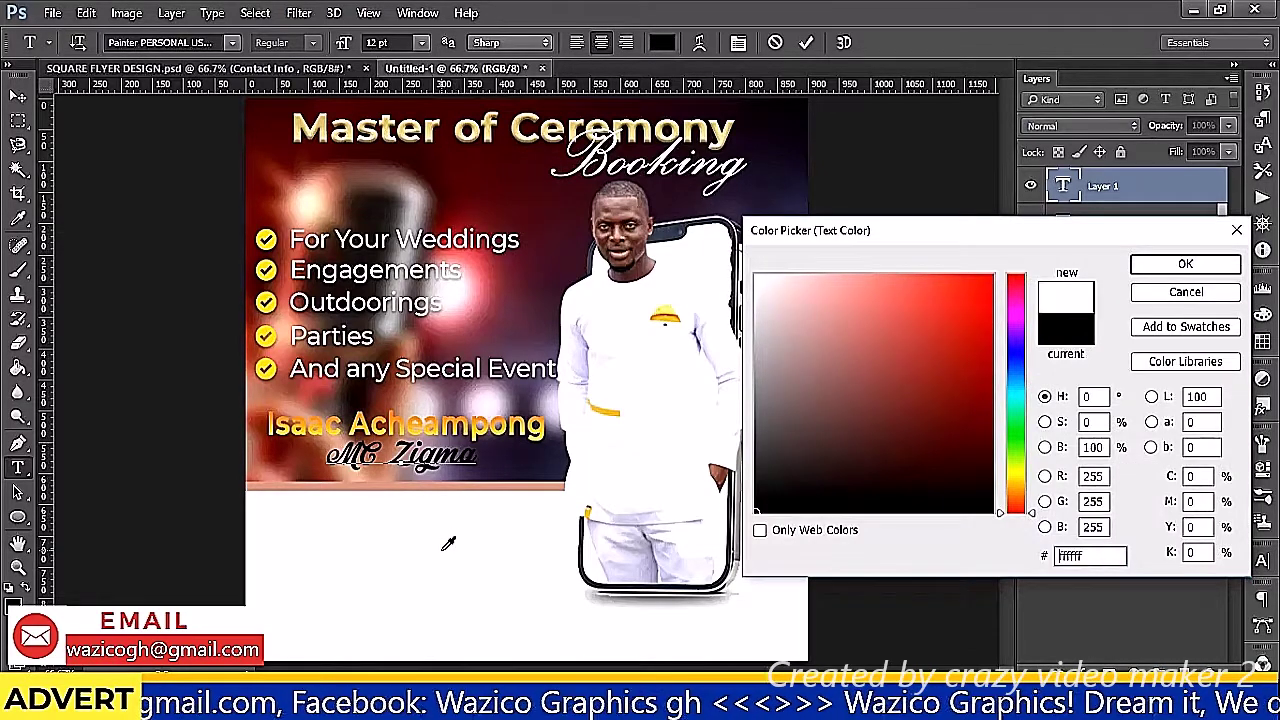
pyautogui.click(1145, 266)
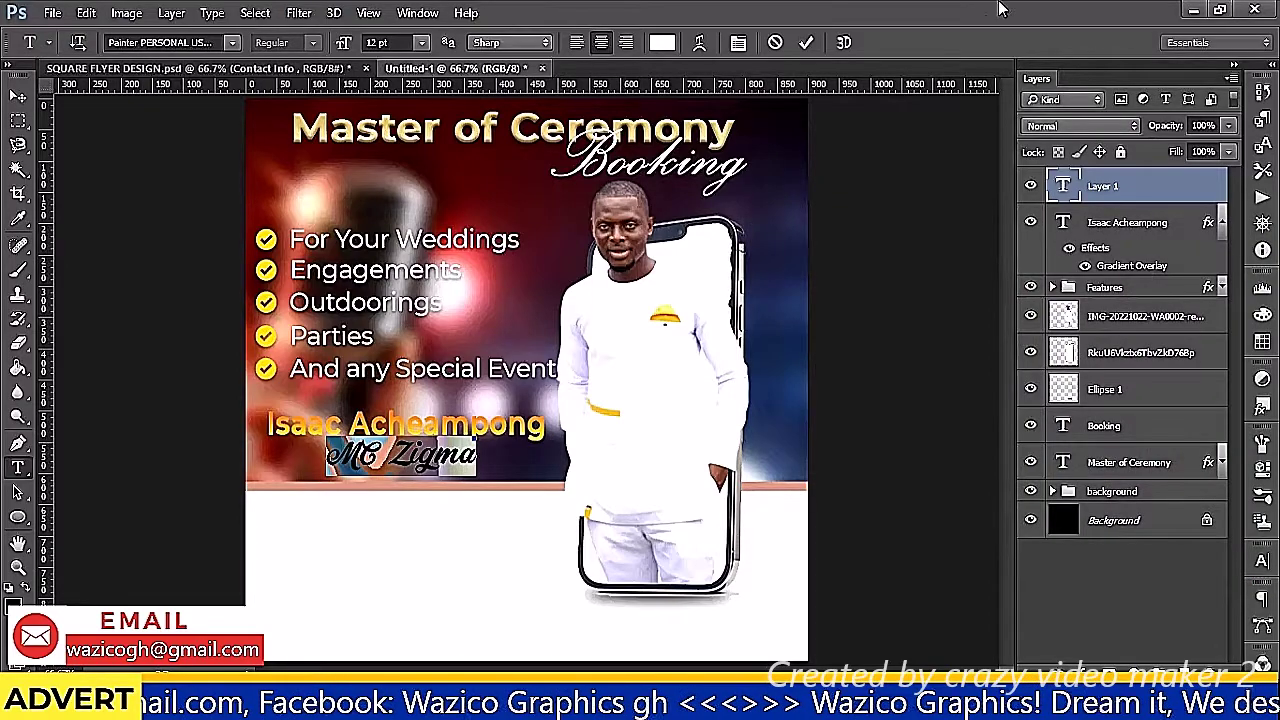
pyautogui.click(806, 43)
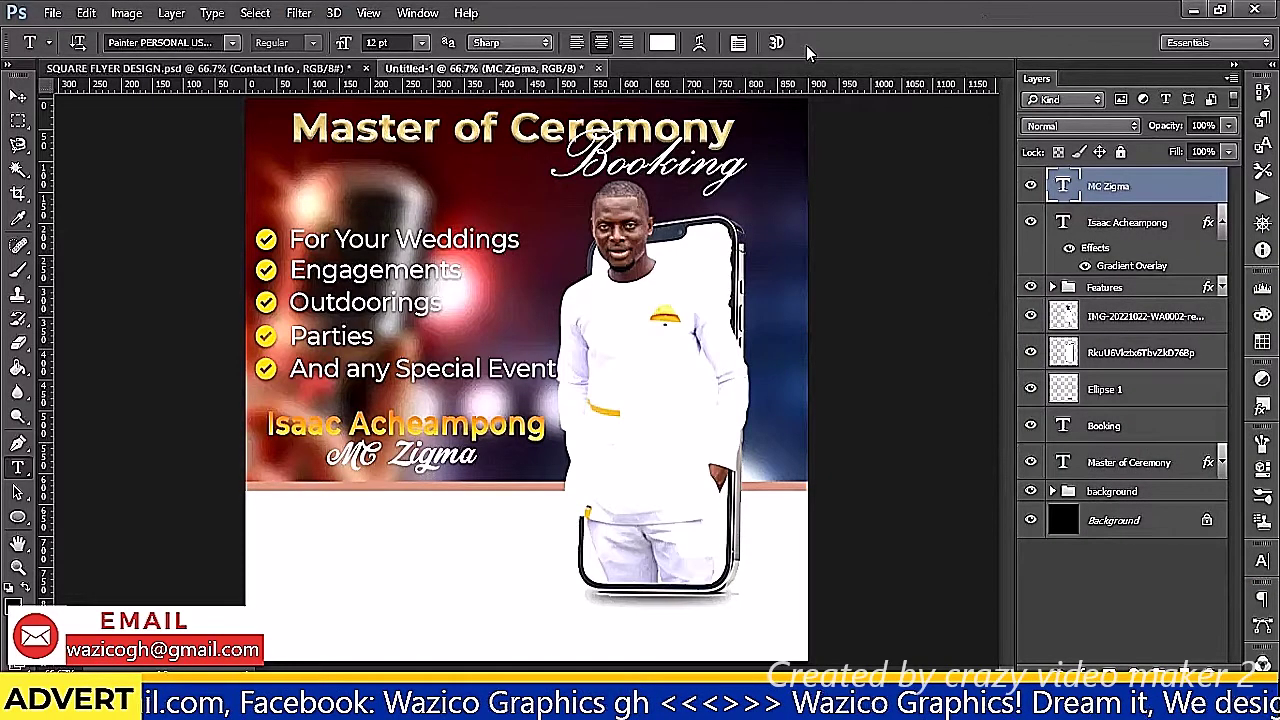
pyautogui.press('v')
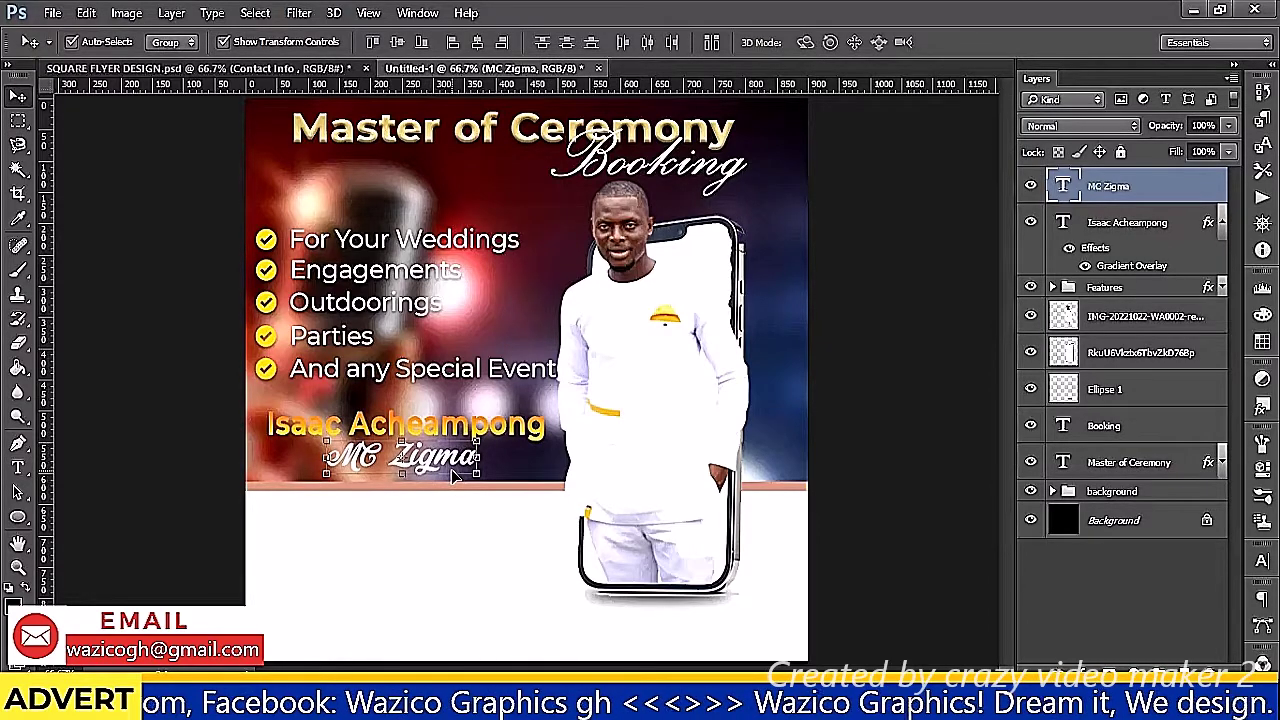
pyautogui.press('Down')
pyautogui.press('Down')
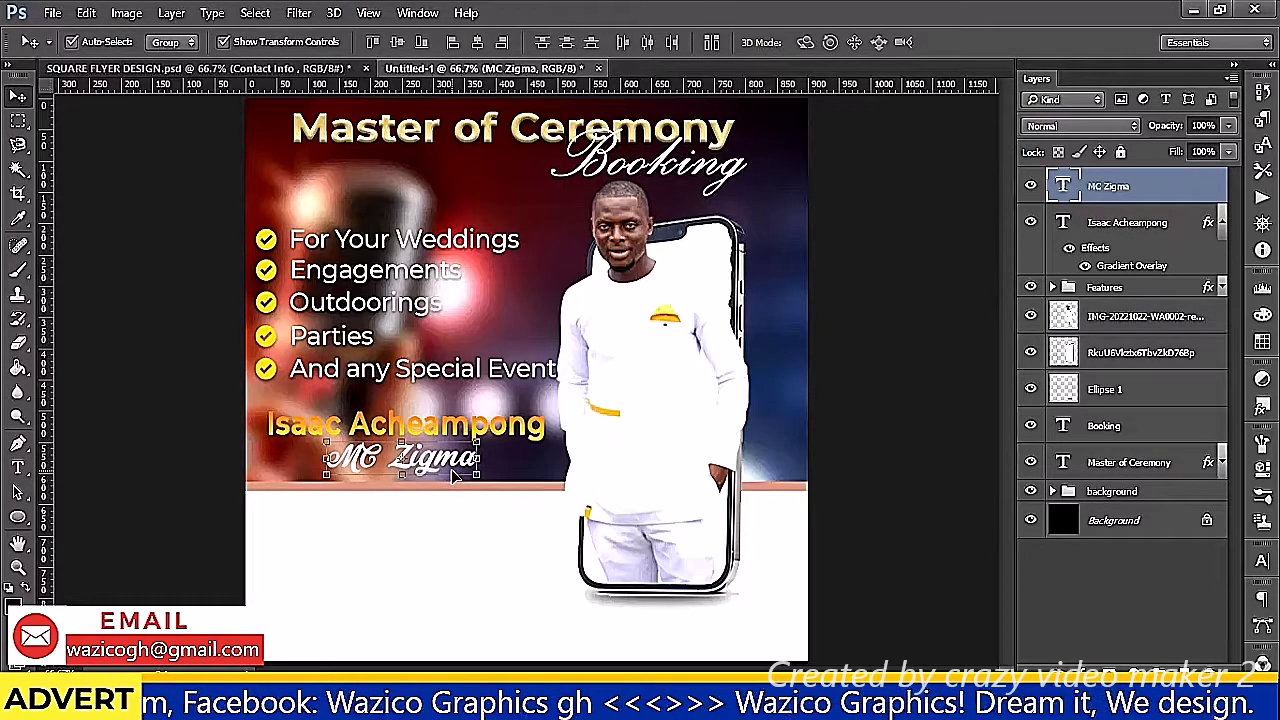
pyautogui.click(1102, 588)
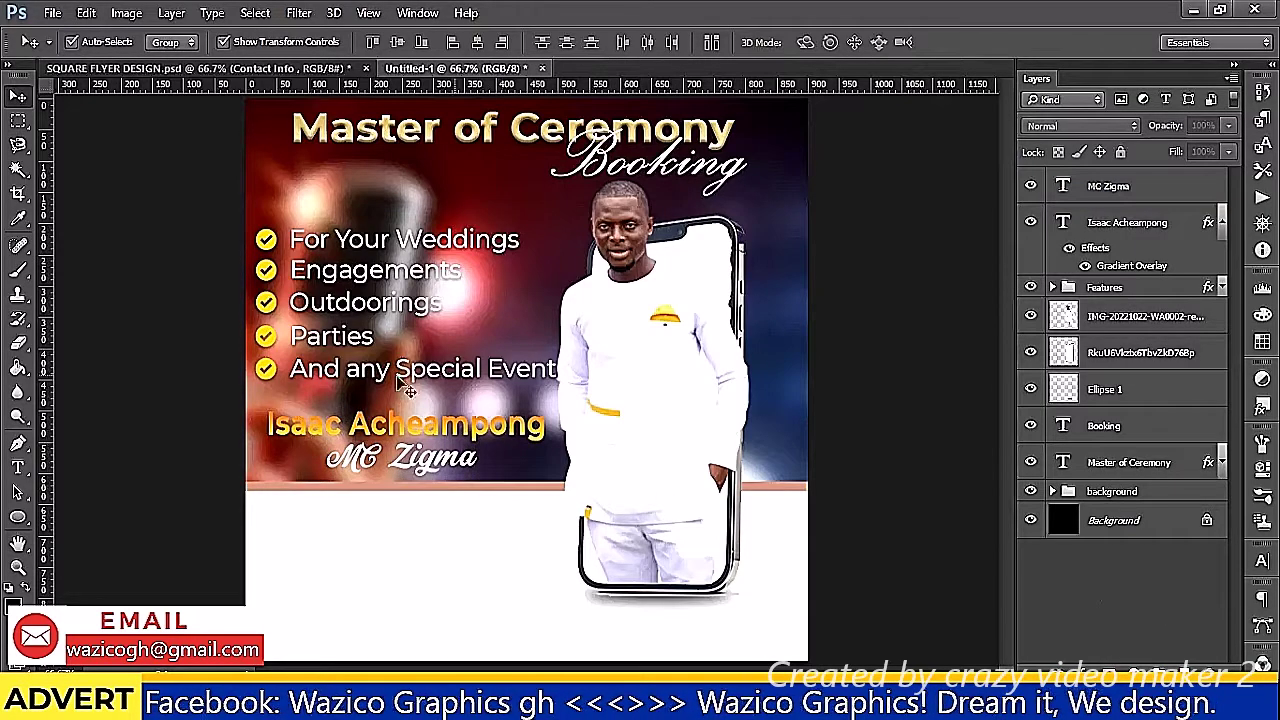
# Add a drop shadow to the gold name layer
pyautogui.click(1223, 224)
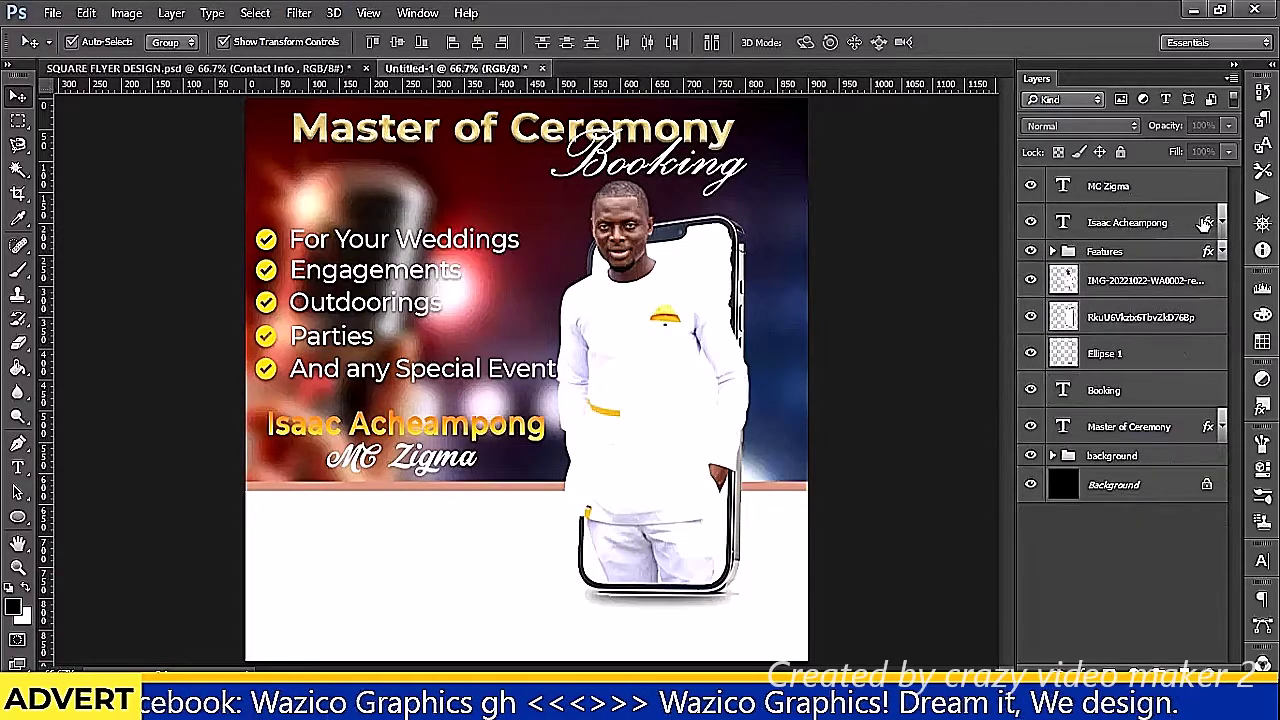
pyautogui.click(1222, 223)
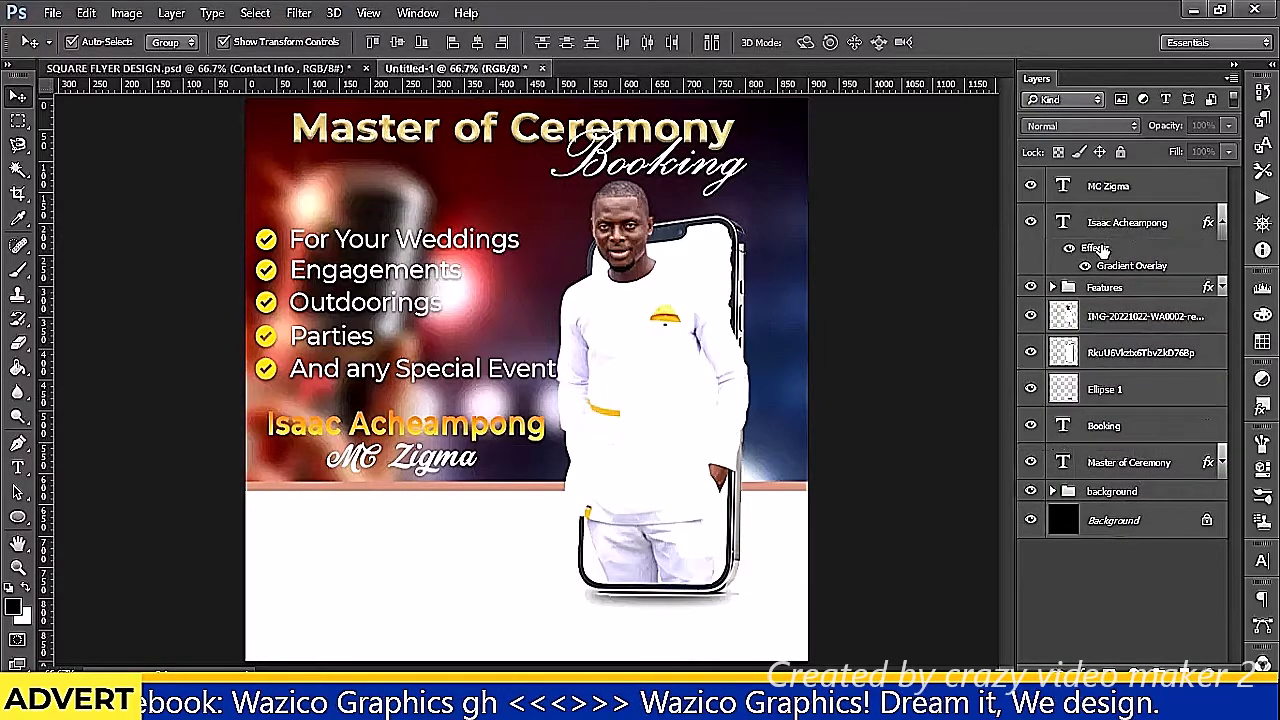
pyautogui.doubleClick(1101, 250)
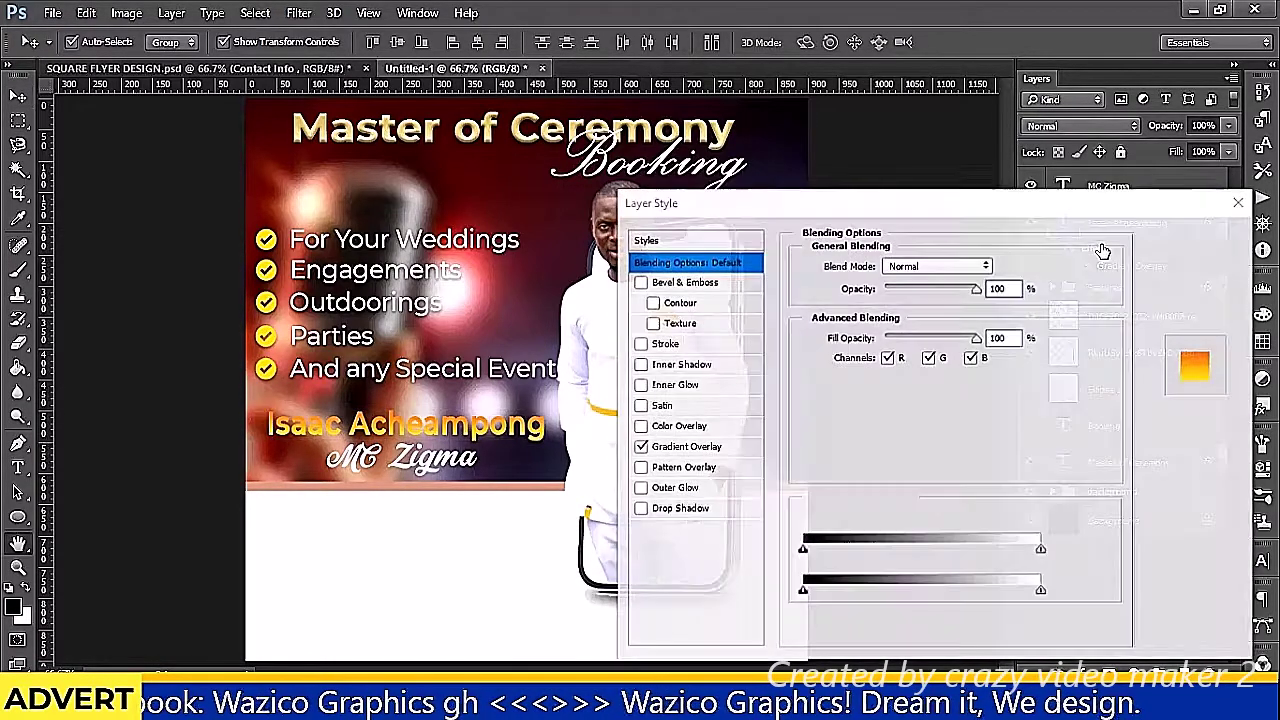
pyautogui.click(709, 511)
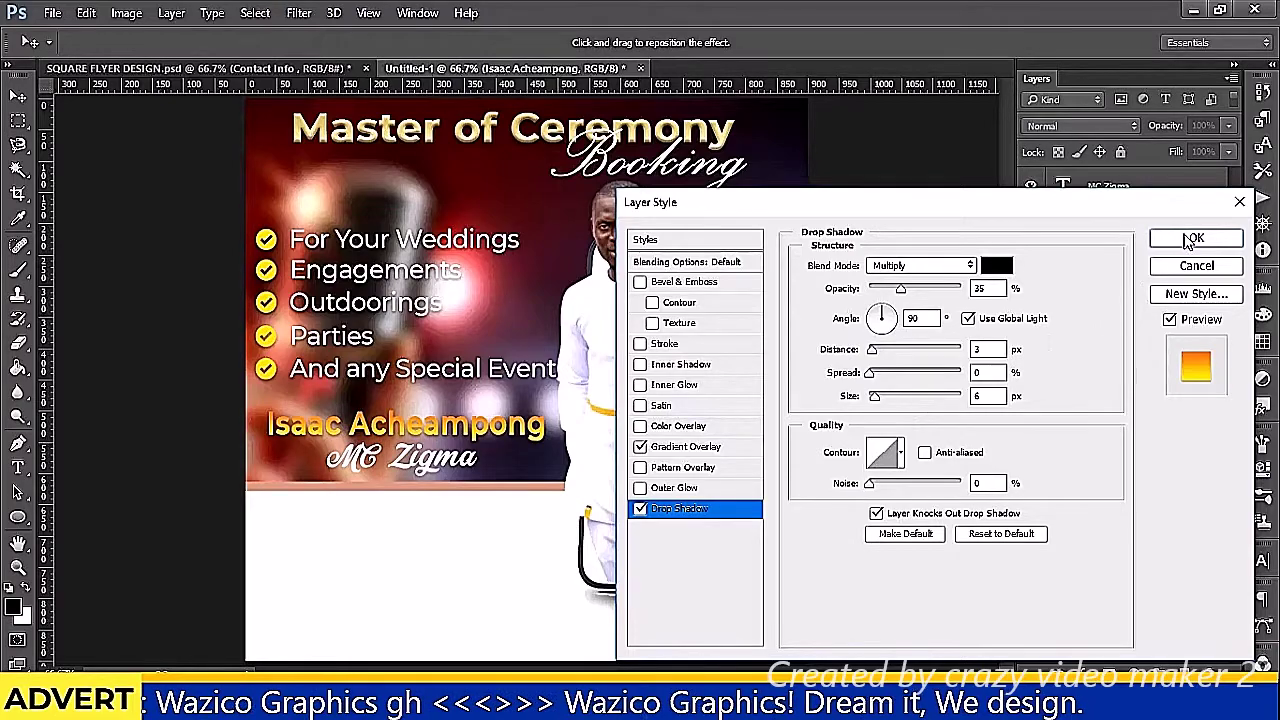
pyautogui.click(1190, 241)
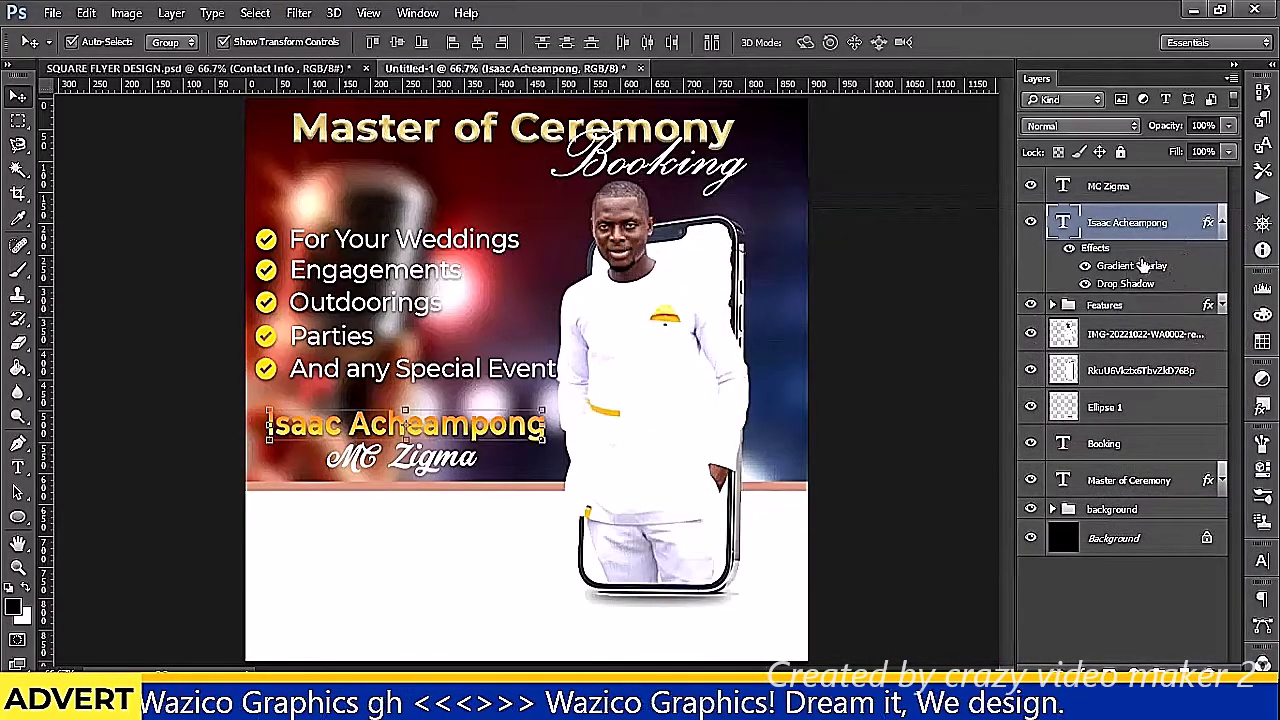
# Paste the name's layer style onto the nickname and hide its Gradient Overlay to keep it white
pyautogui.rightClick(1141, 262)
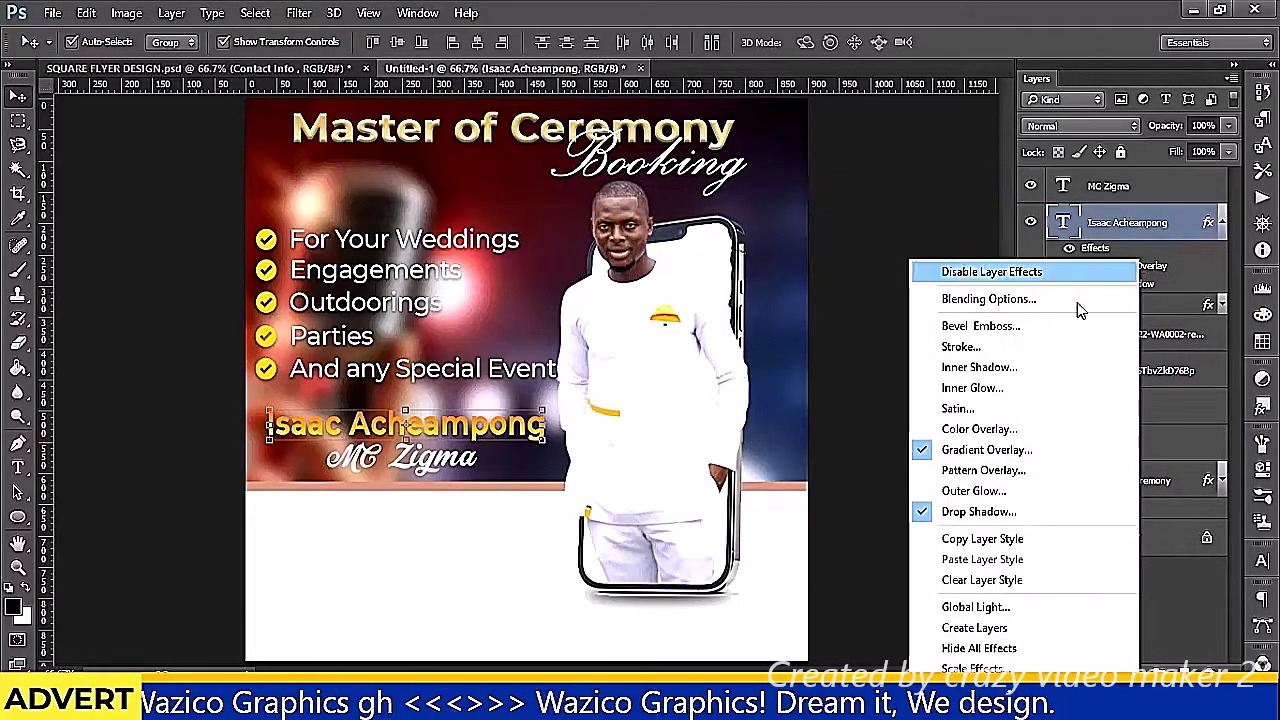
pyautogui.click(960, 541)
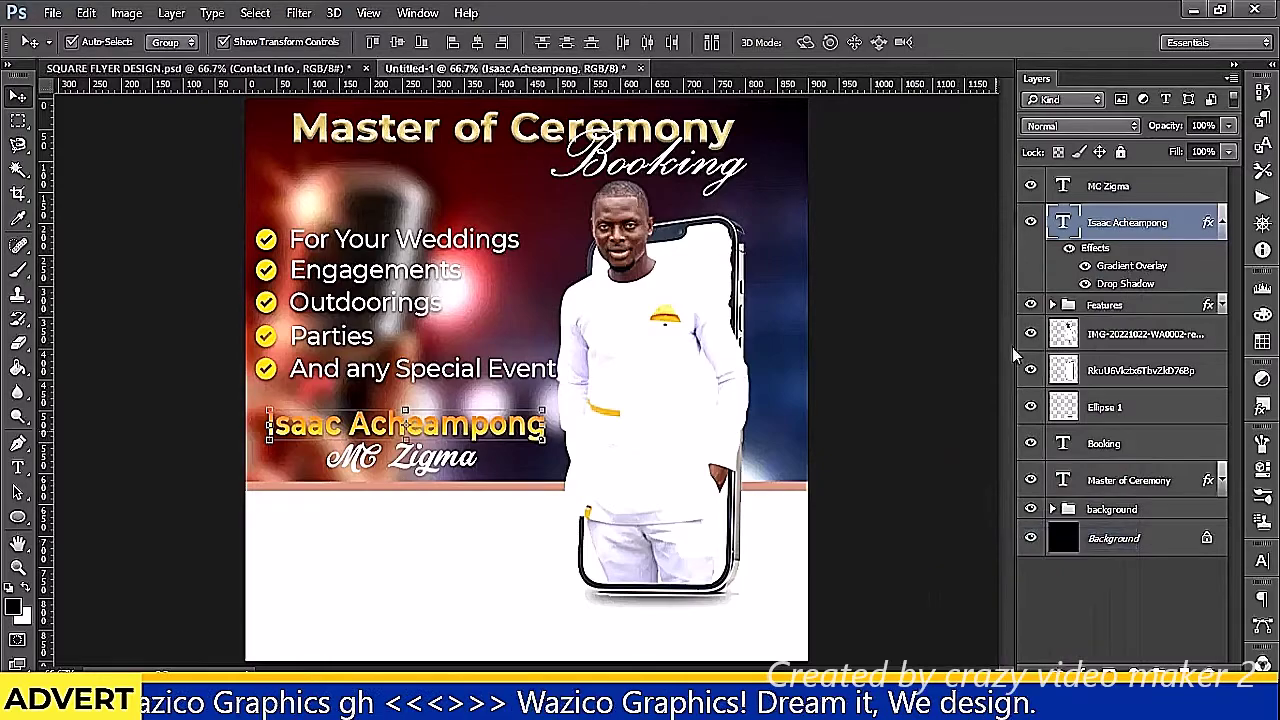
pyautogui.click(1103, 192)
pyautogui.rightClick(1103, 192)
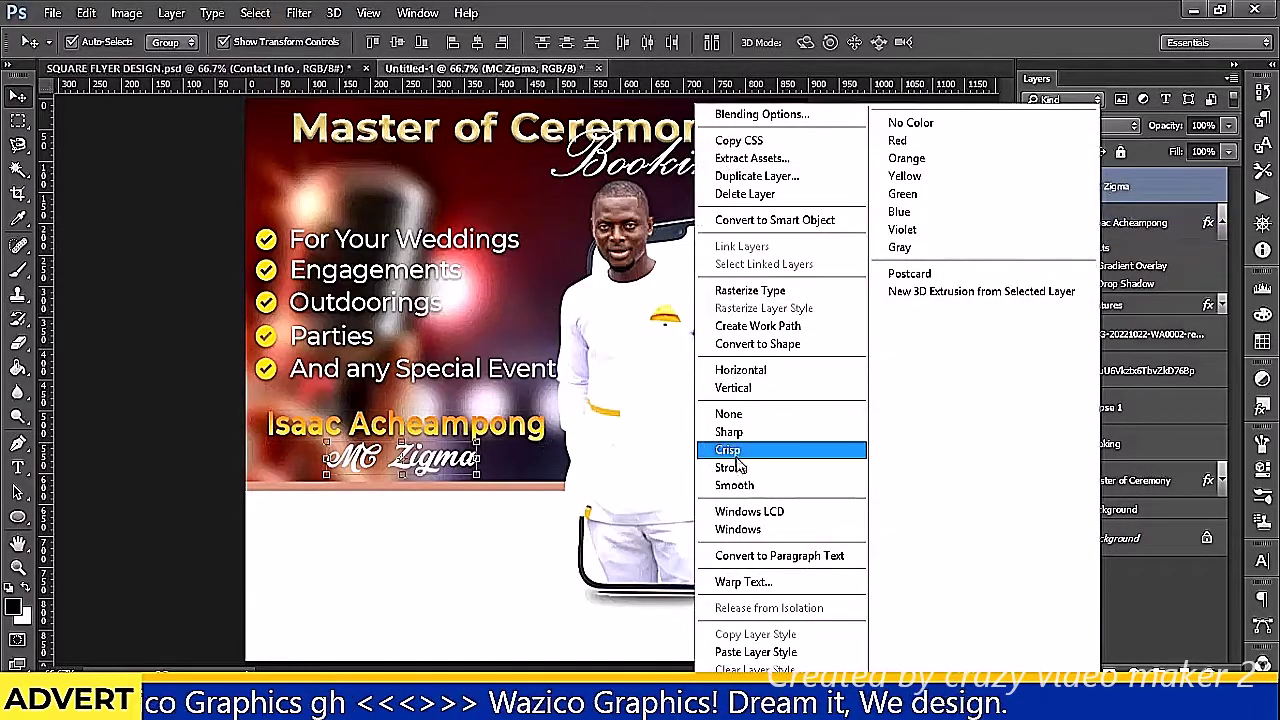
pyautogui.click(748, 651)
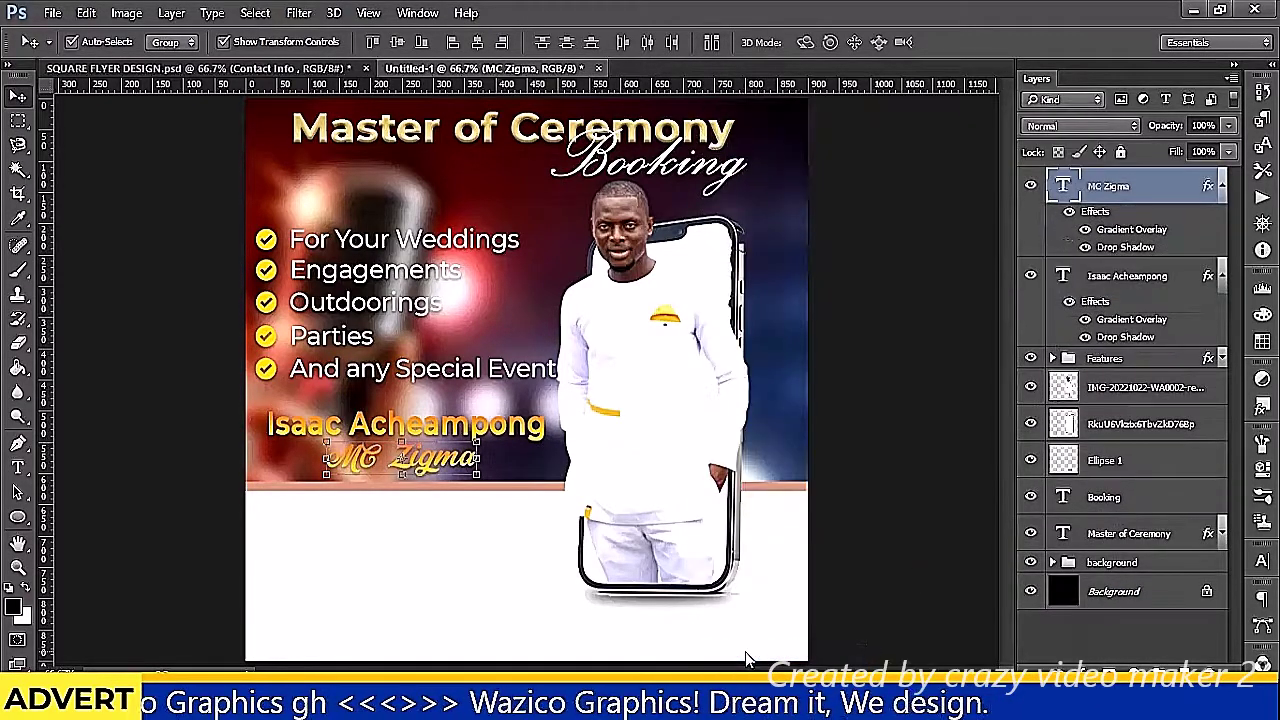
pyautogui.click(1085, 230)
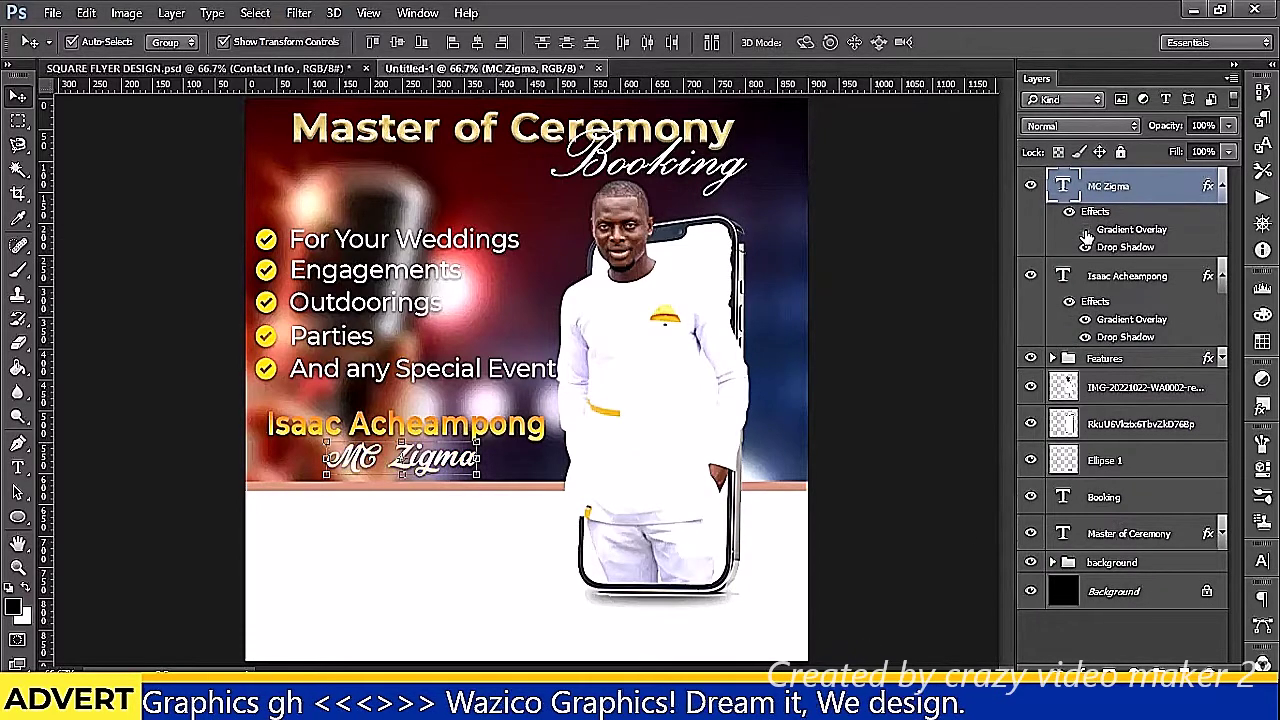
pyautogui.click(1222, 186)
pyautogui.click(1222, 222)
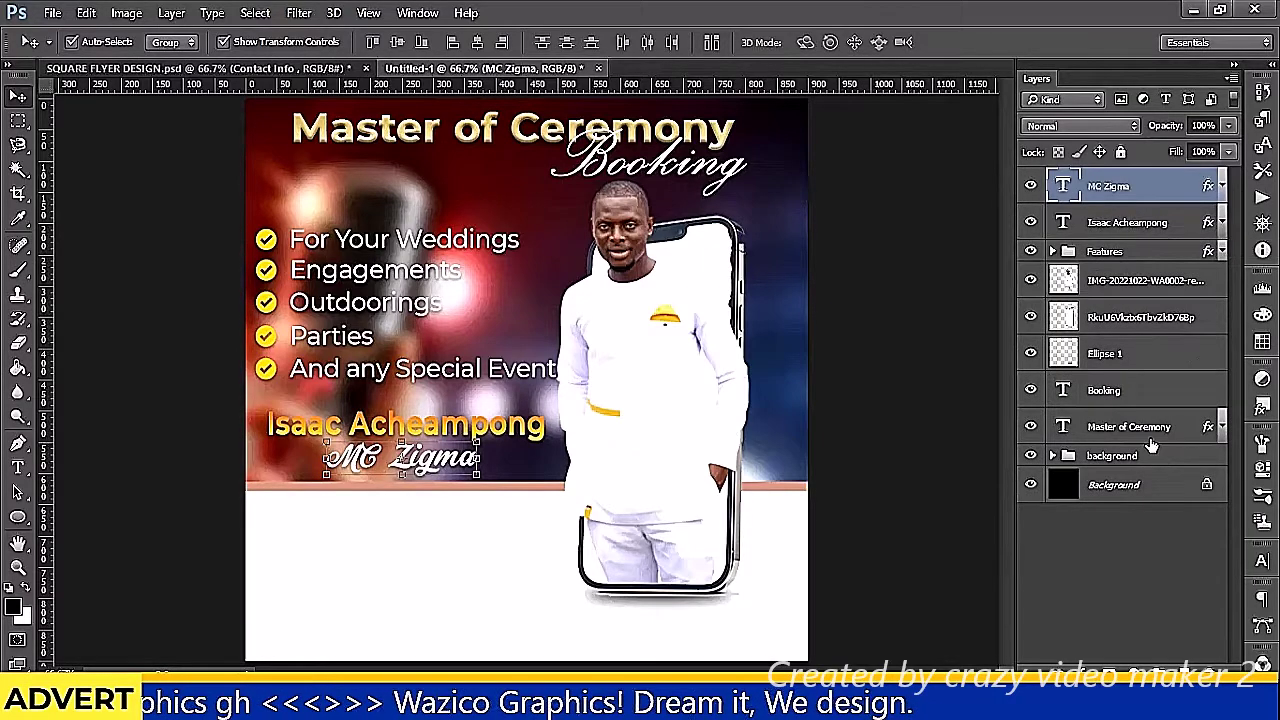
pyautogui.click(1119, 548)
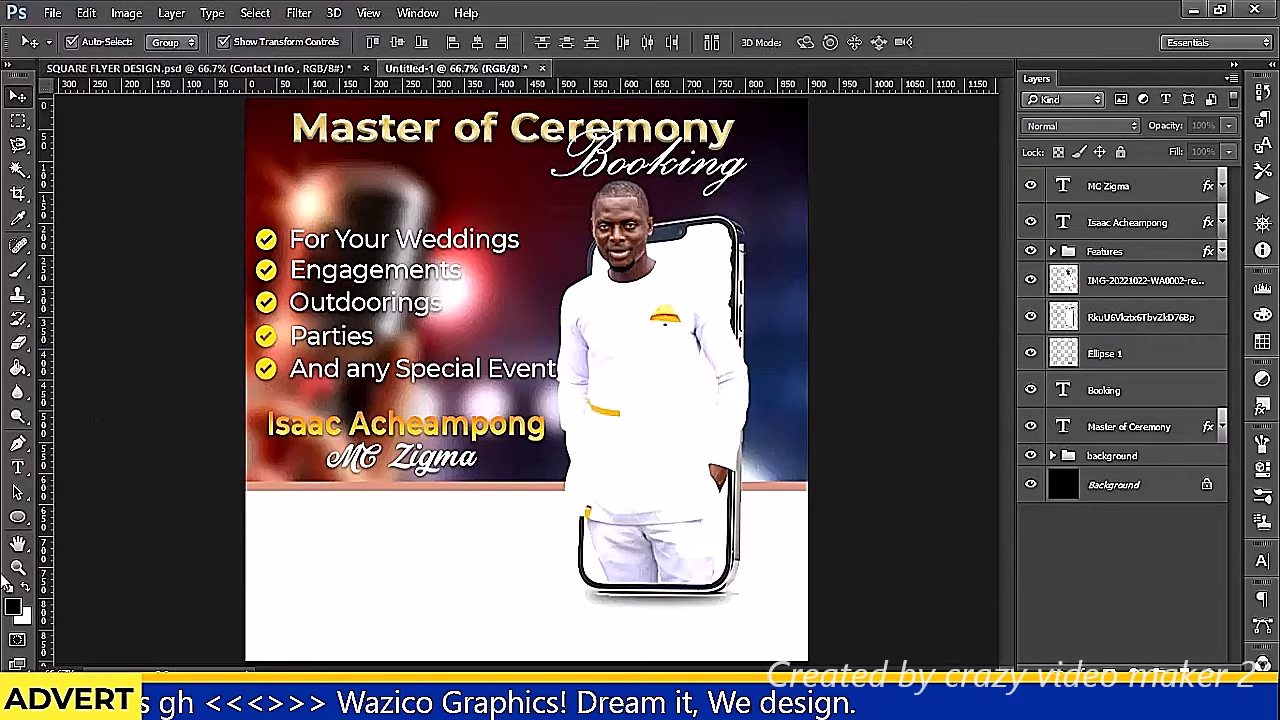
# Draw a small phone custom shape, about 56 px, in the lower-left white area
pyautogui.click(18, 517)
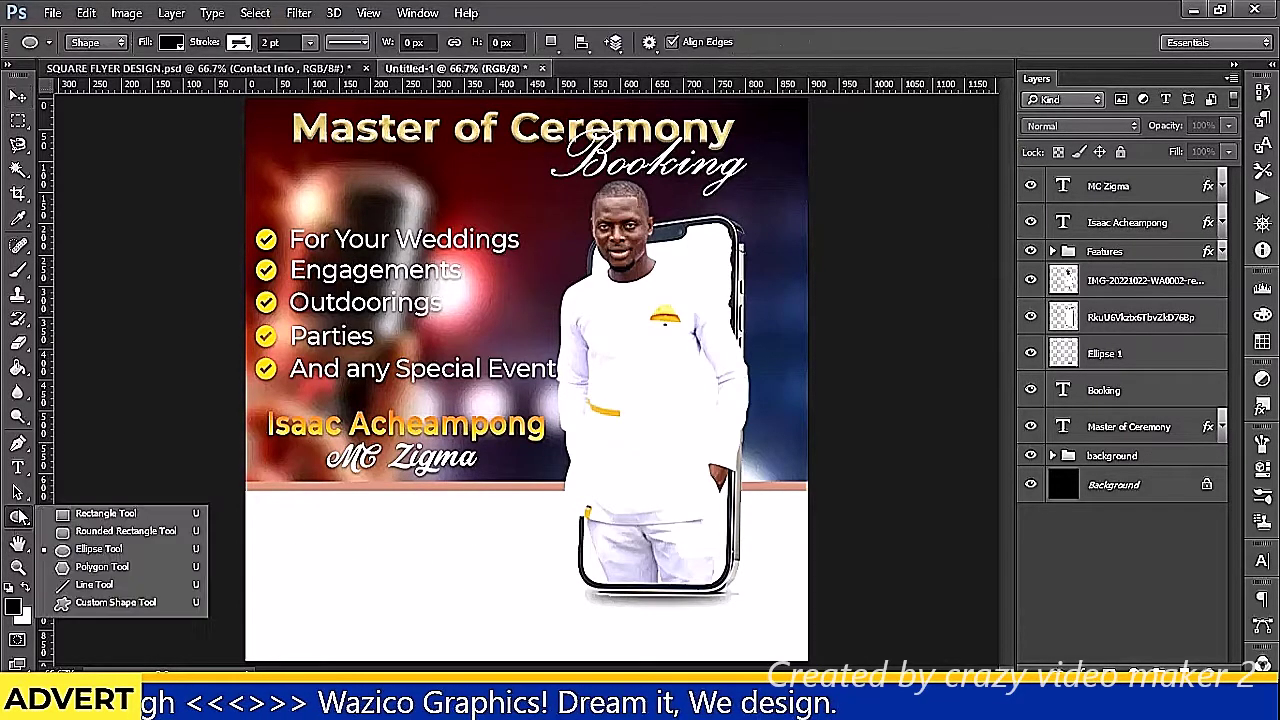
pyautogui.click(90, 603)
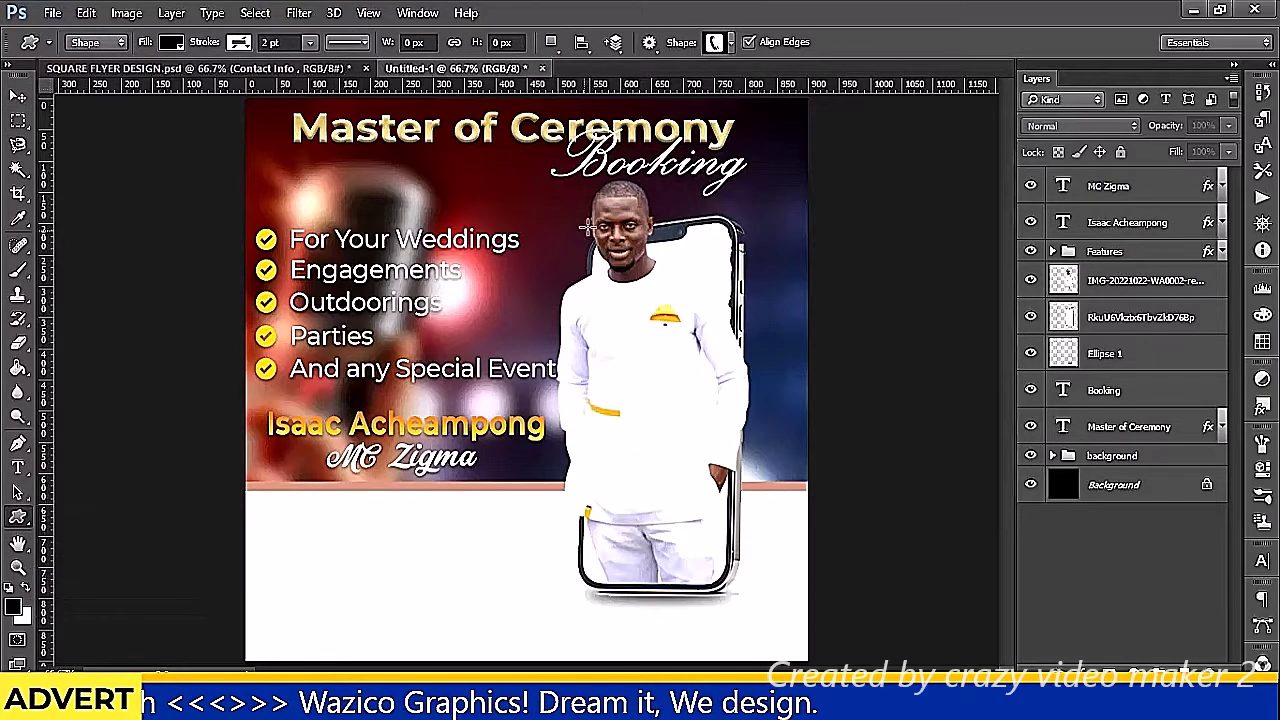
pyautogui.click(731, 44)
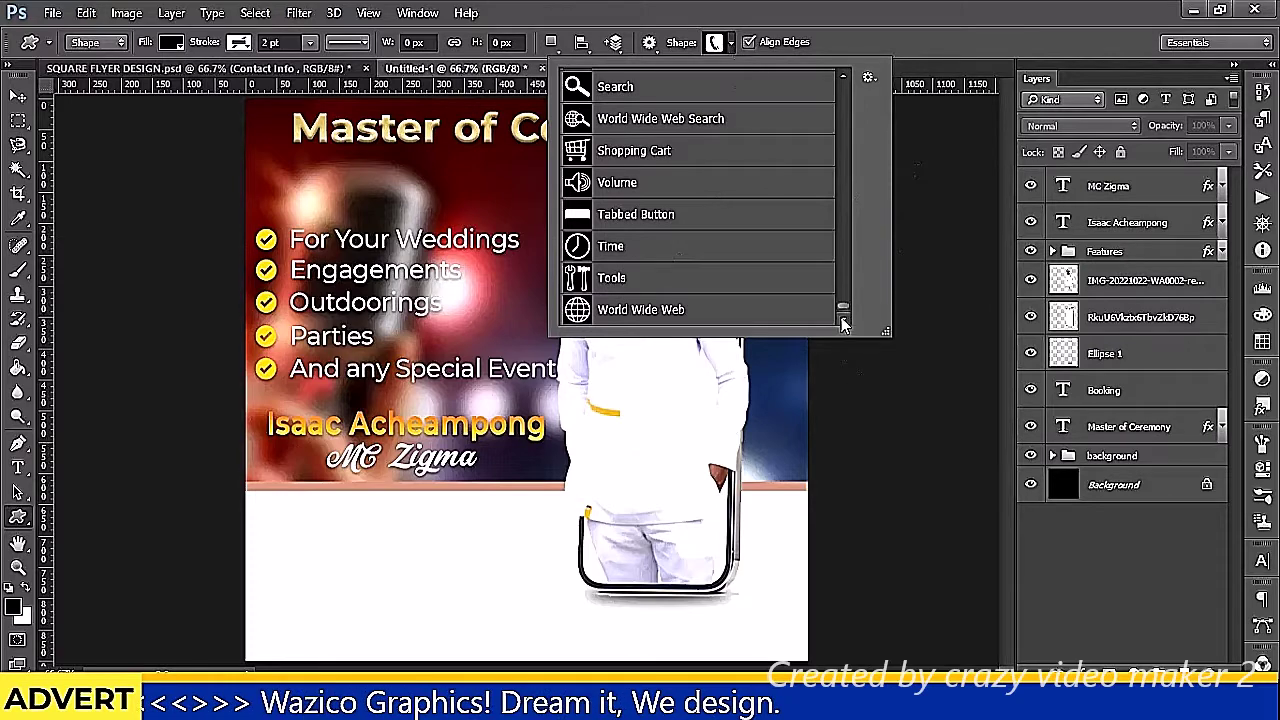
pyautogui.moveTo(843, 313); pyautogui.dragTo(858, 188)
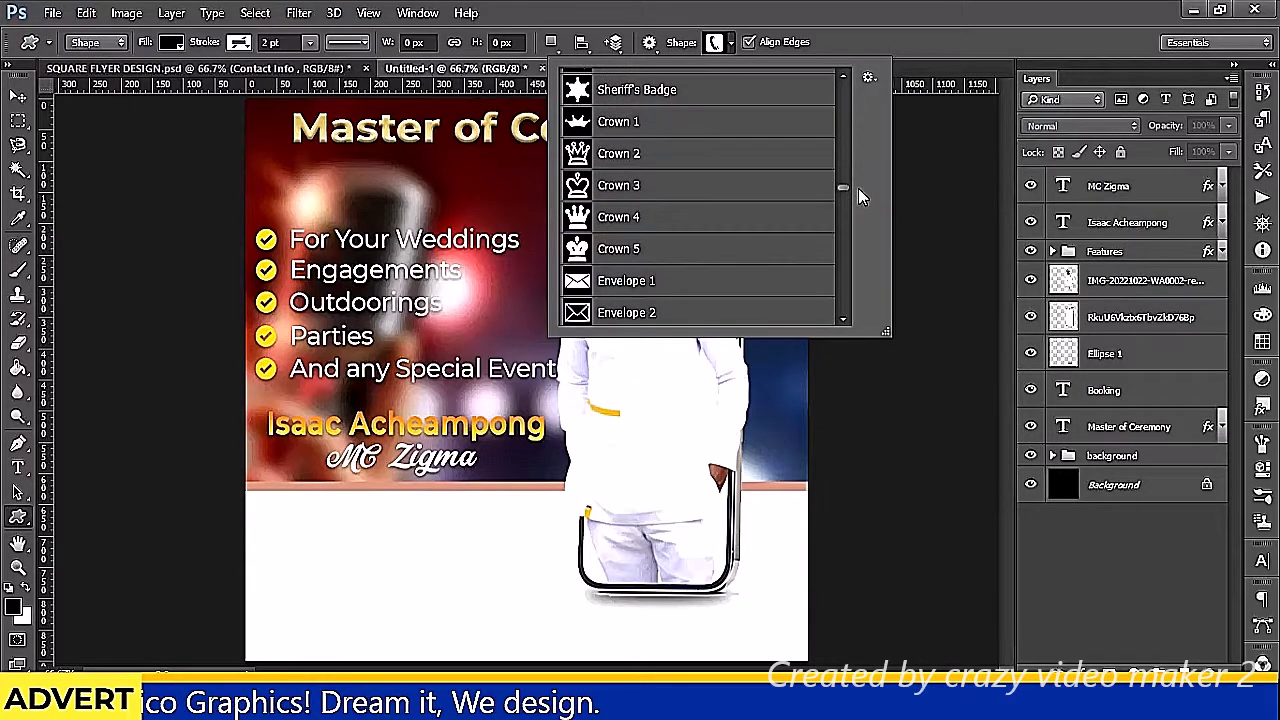
pyautogui.click(731, 47)
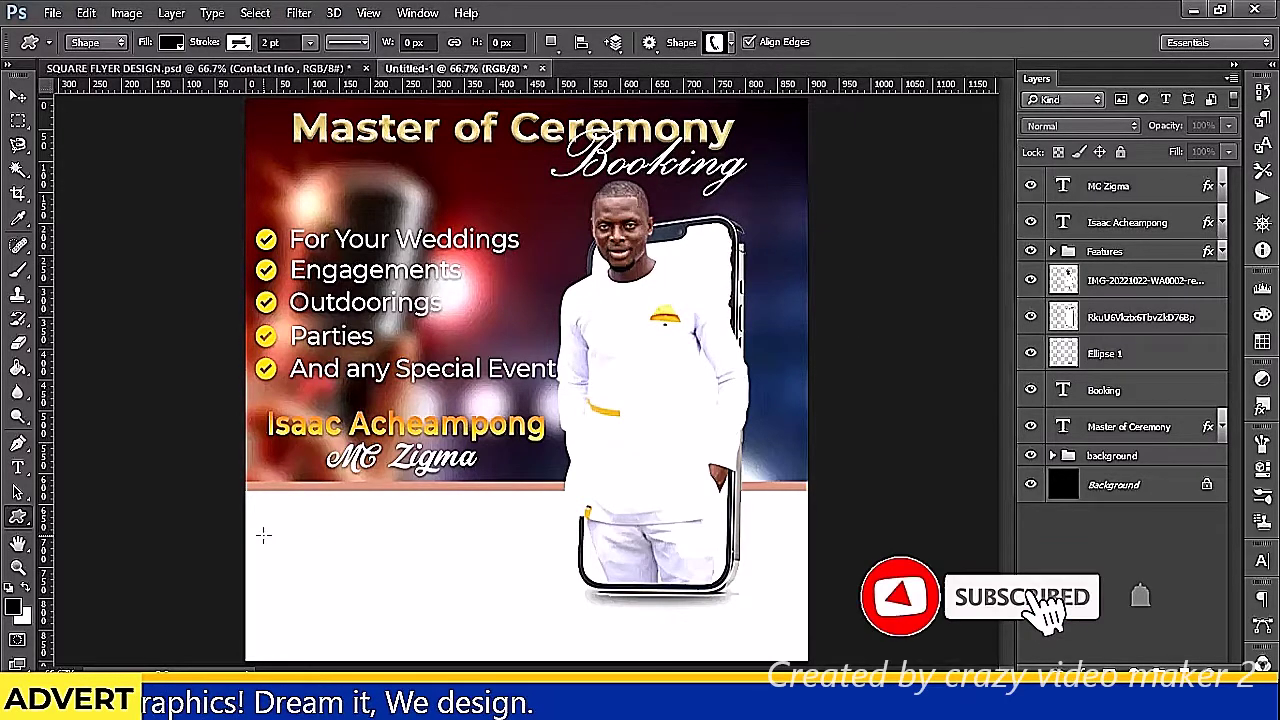
pyautogui.moveTo(263, 535); pyautogui.dragTo(292, 568)
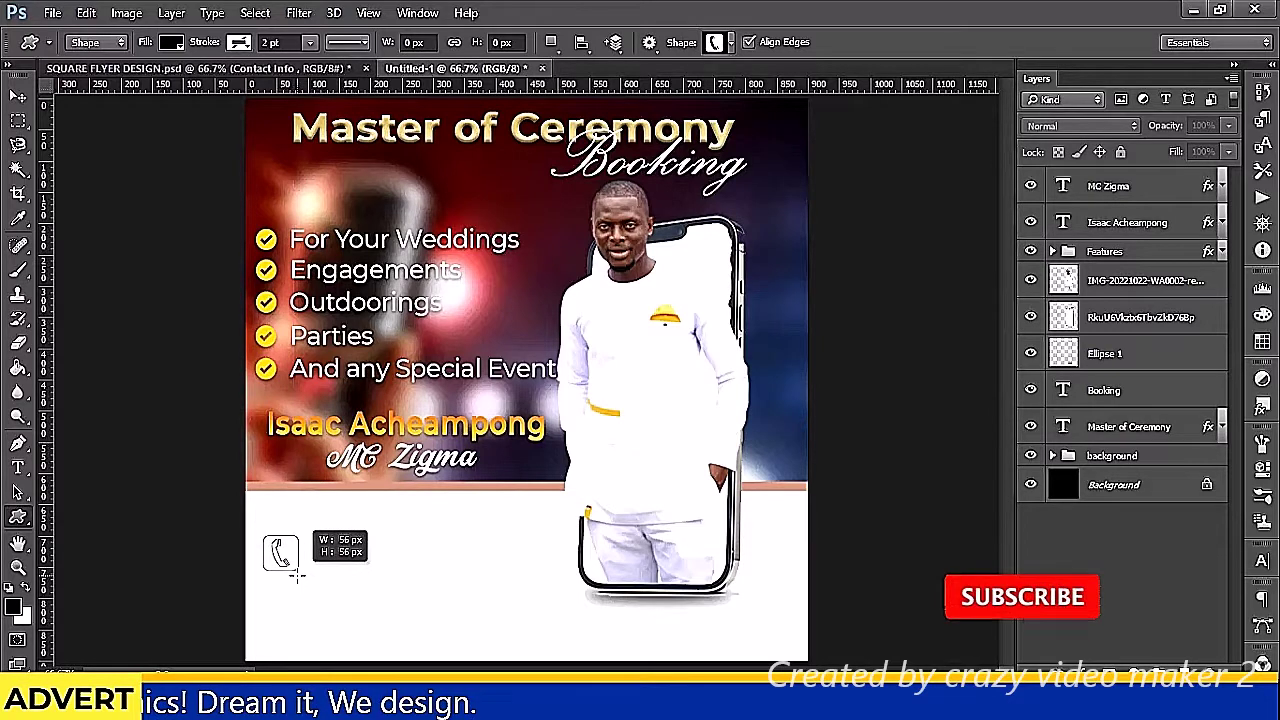
pyautogui.moveTo(292, 568); pyautogui.dragTo(297, 574)
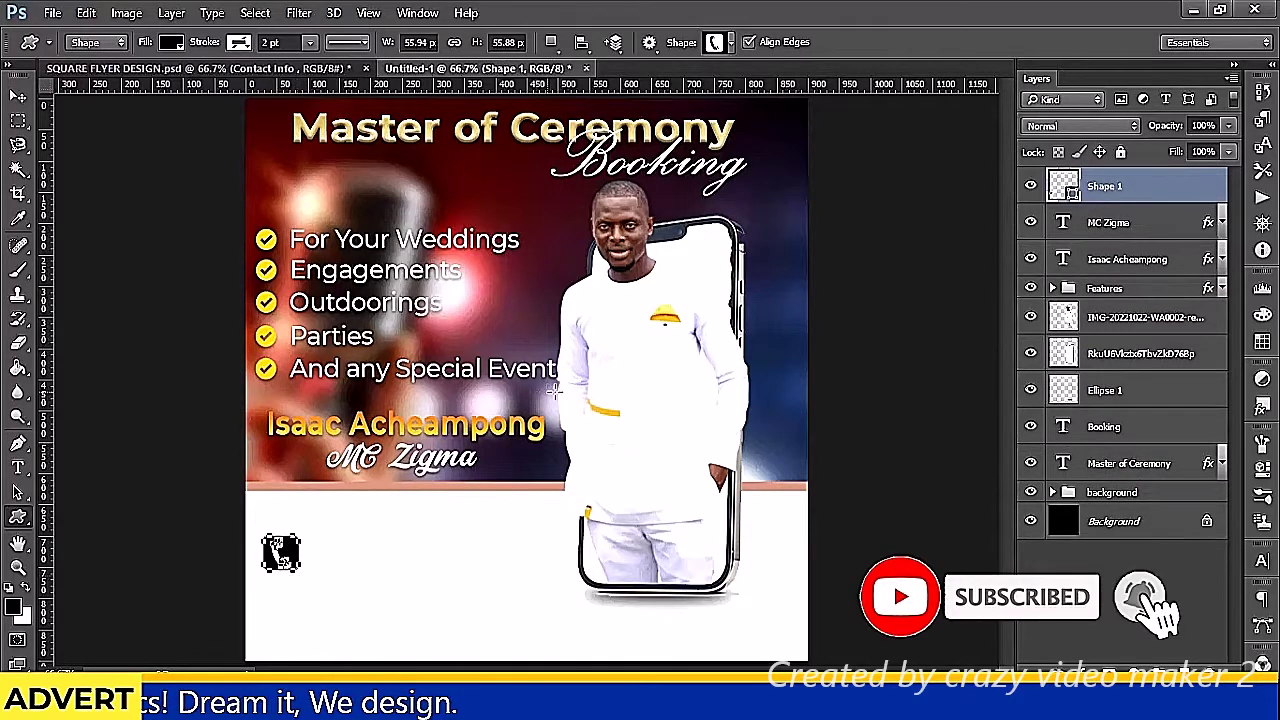
# Set the phone icon's fill to dark red #54121c, sampled from the flyer
pyautogui.doubleClick(1071, 193)
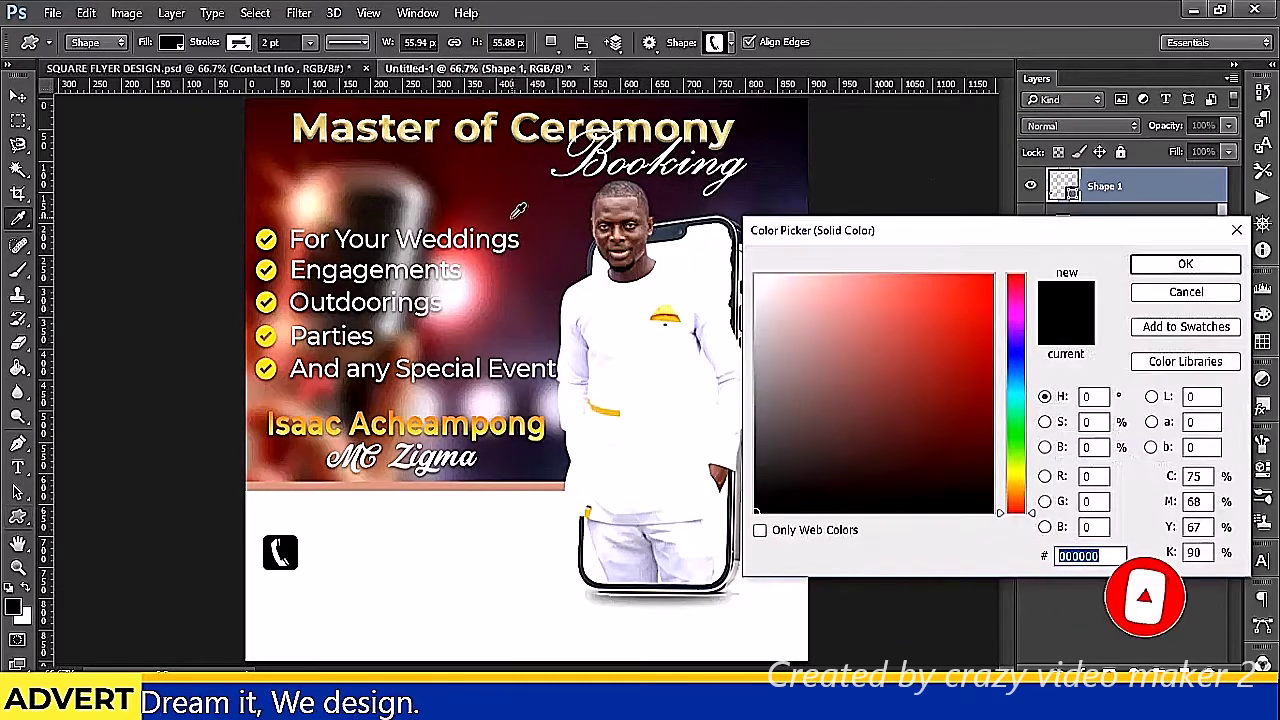
pyautogui.click(508, 210)
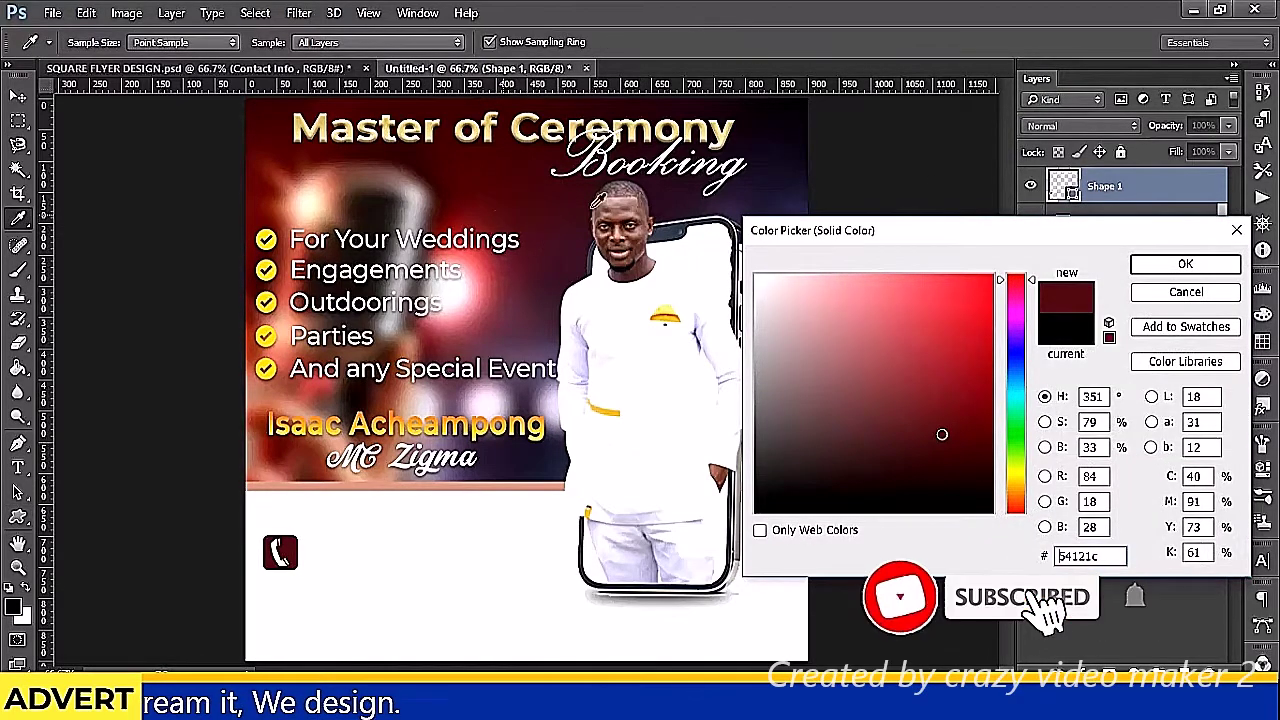
pyautogui.click(1180, 265)
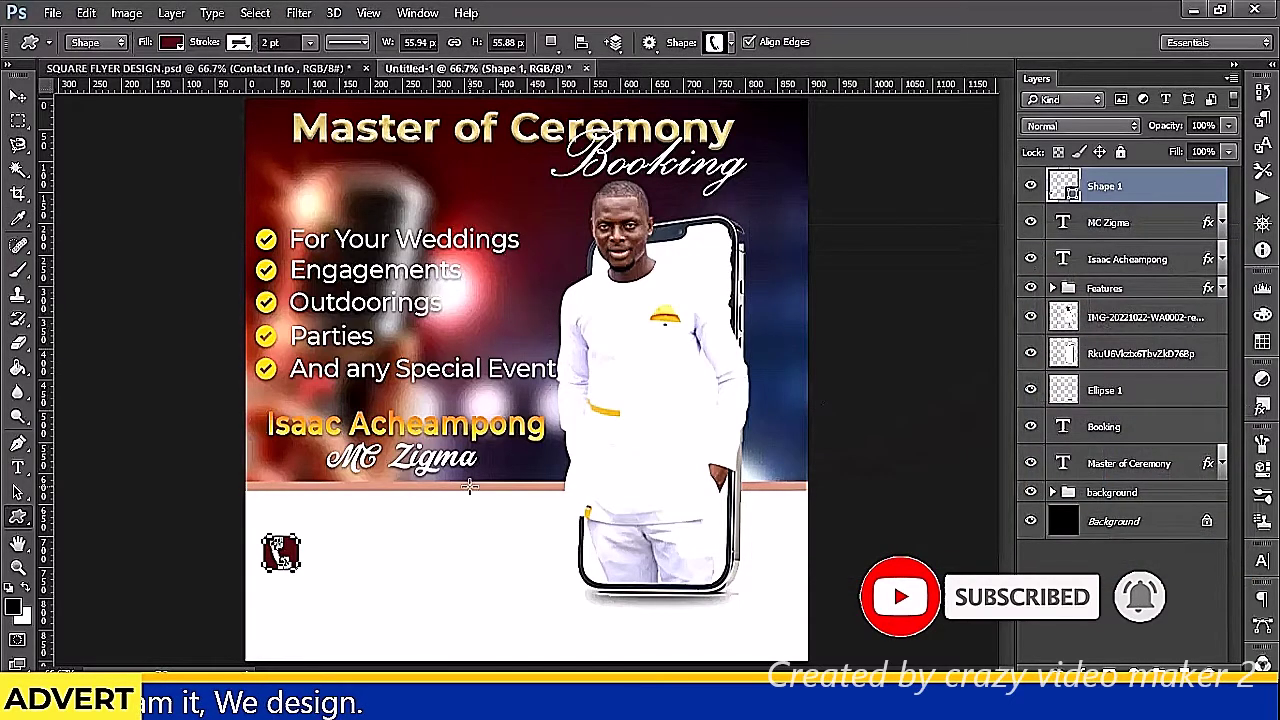
# Stretch the phone icon slightly taller and nudge it a little left
pyautogui.press('v')
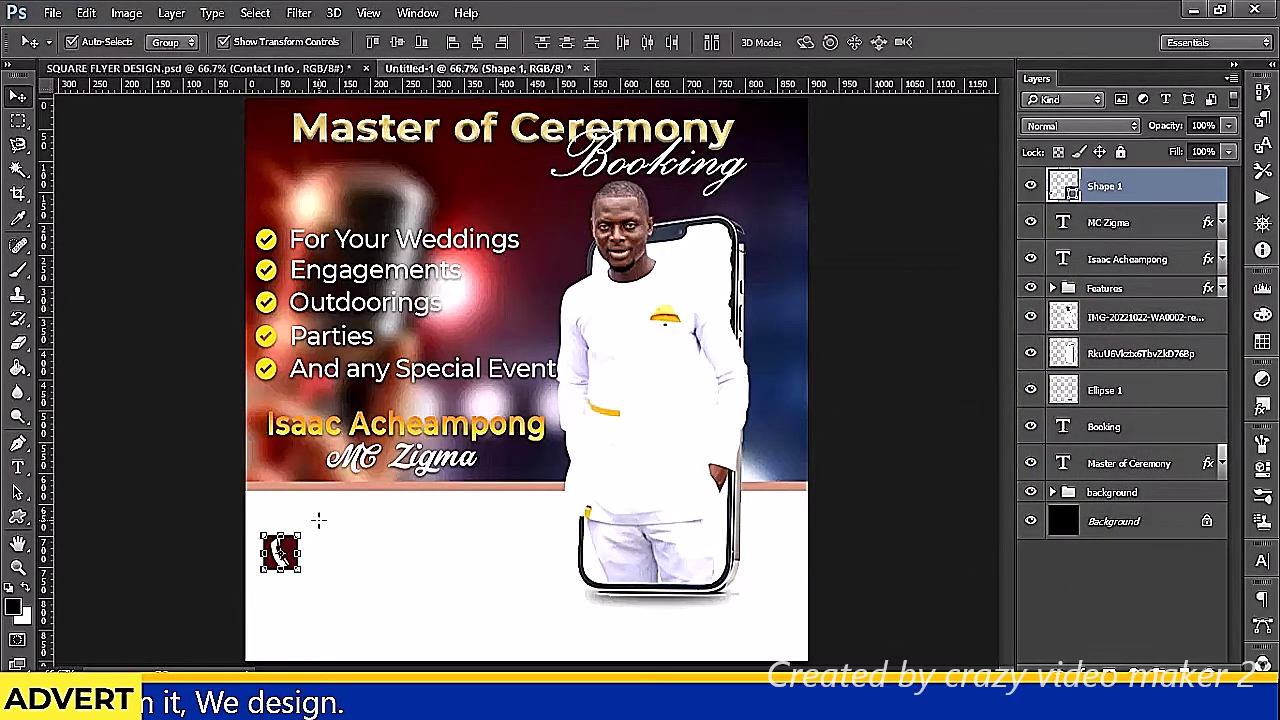
pyautogui.hotkey('ctrl', 't')
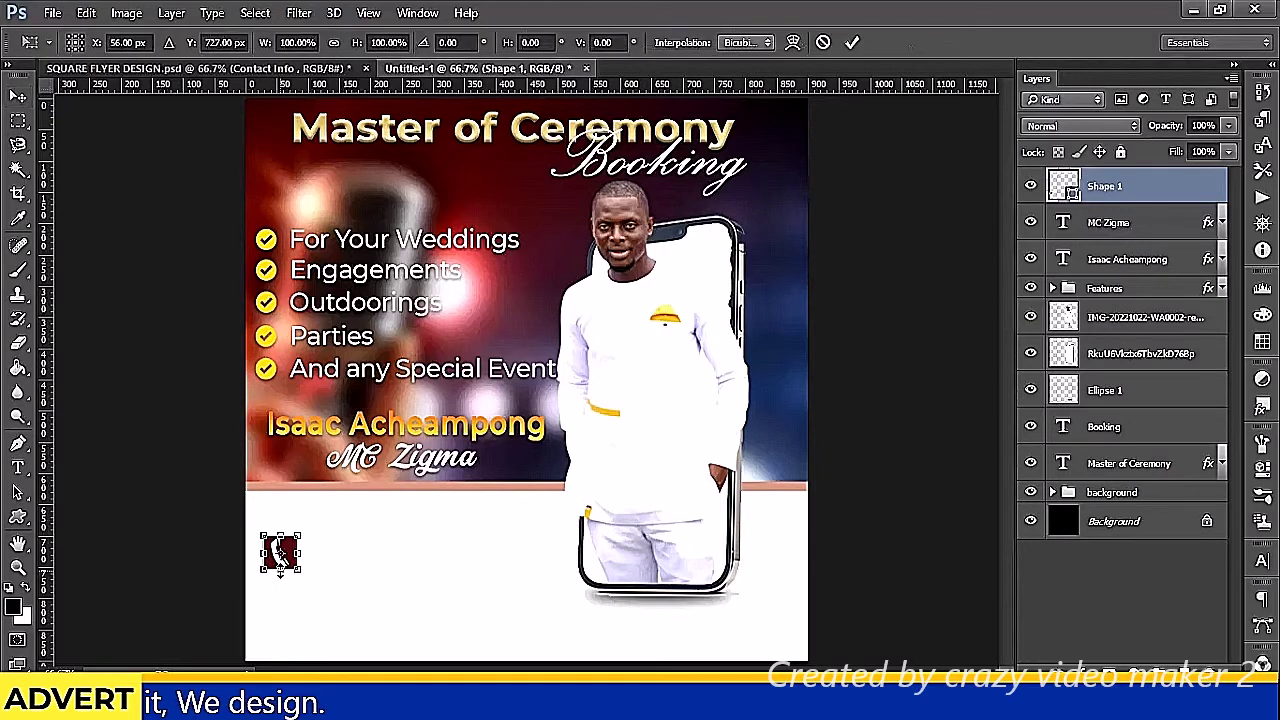
pyautogui.moveTo(280, 570); pyautogui.dragTo(281, 576)
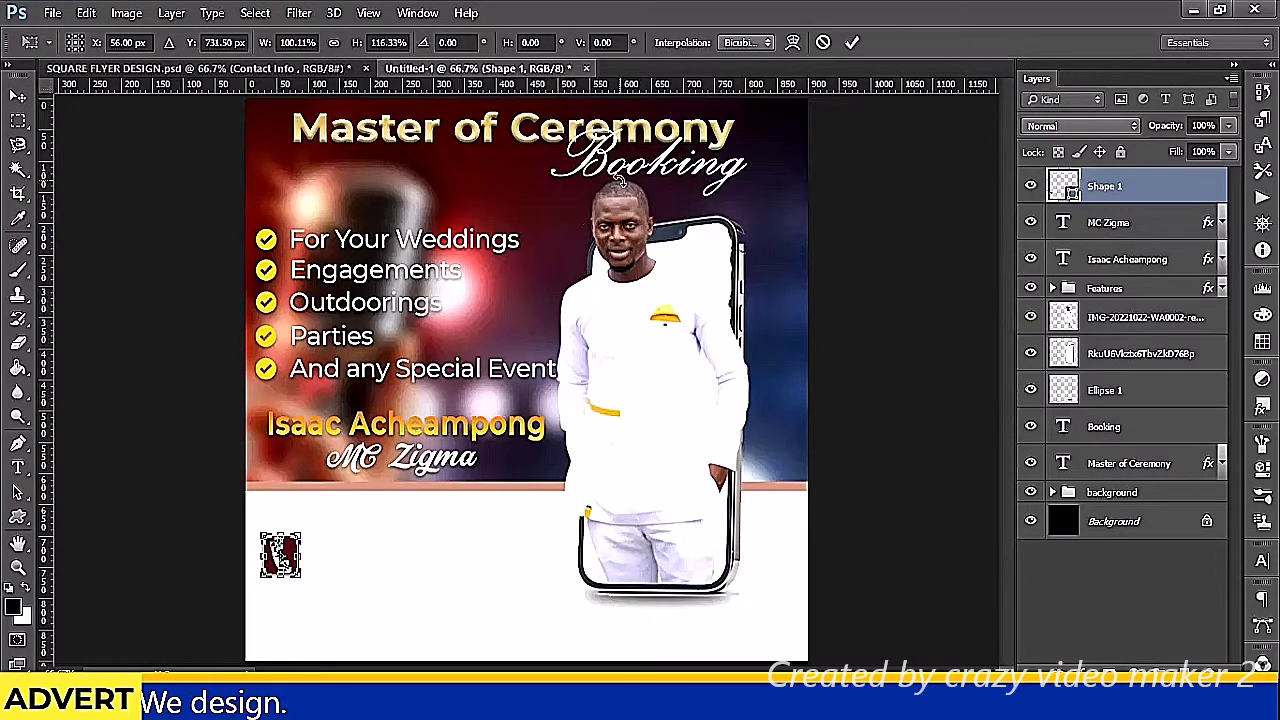
pyautogui.click(851, 42)
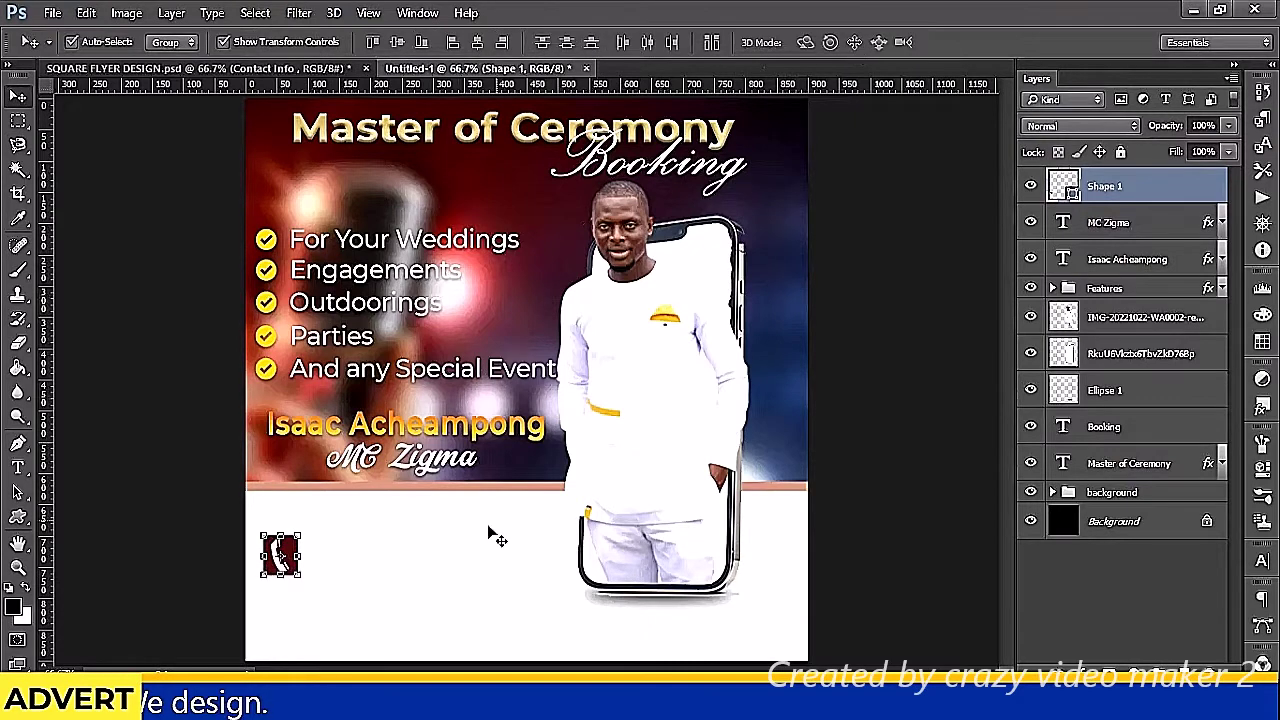
pyautogui.click(1061, 562)
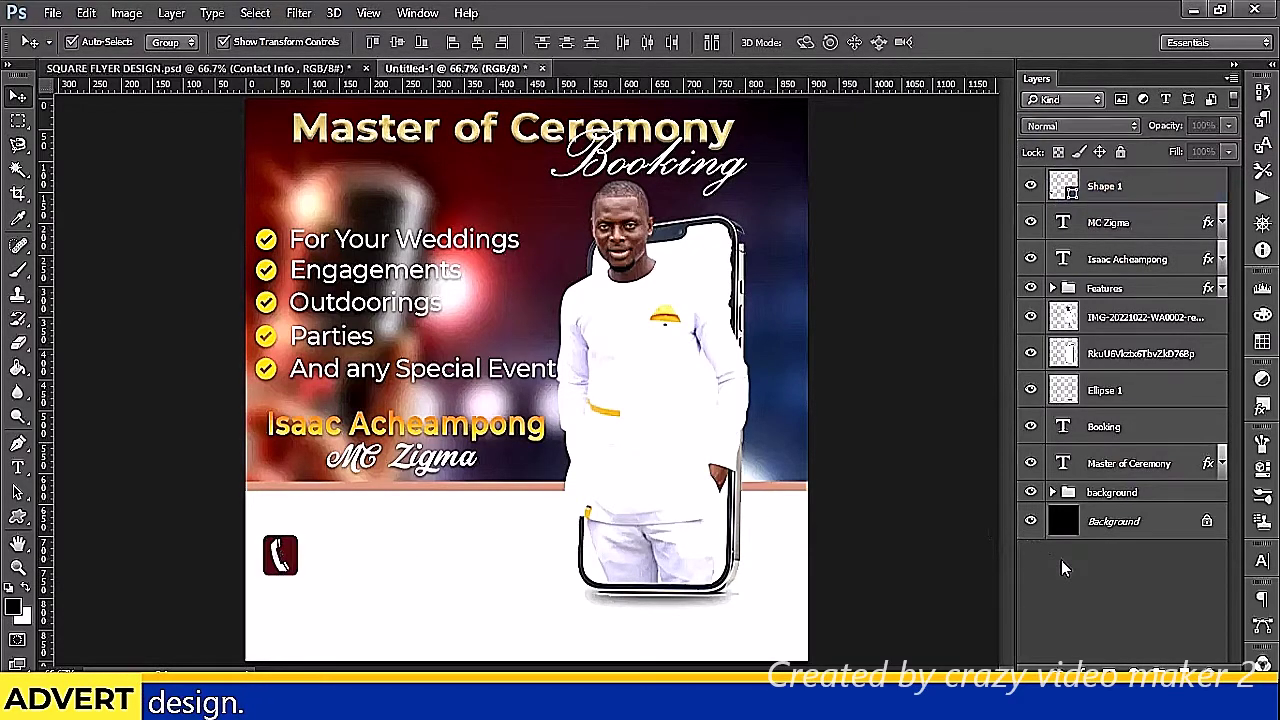
pyautogui.click(1117, 195)
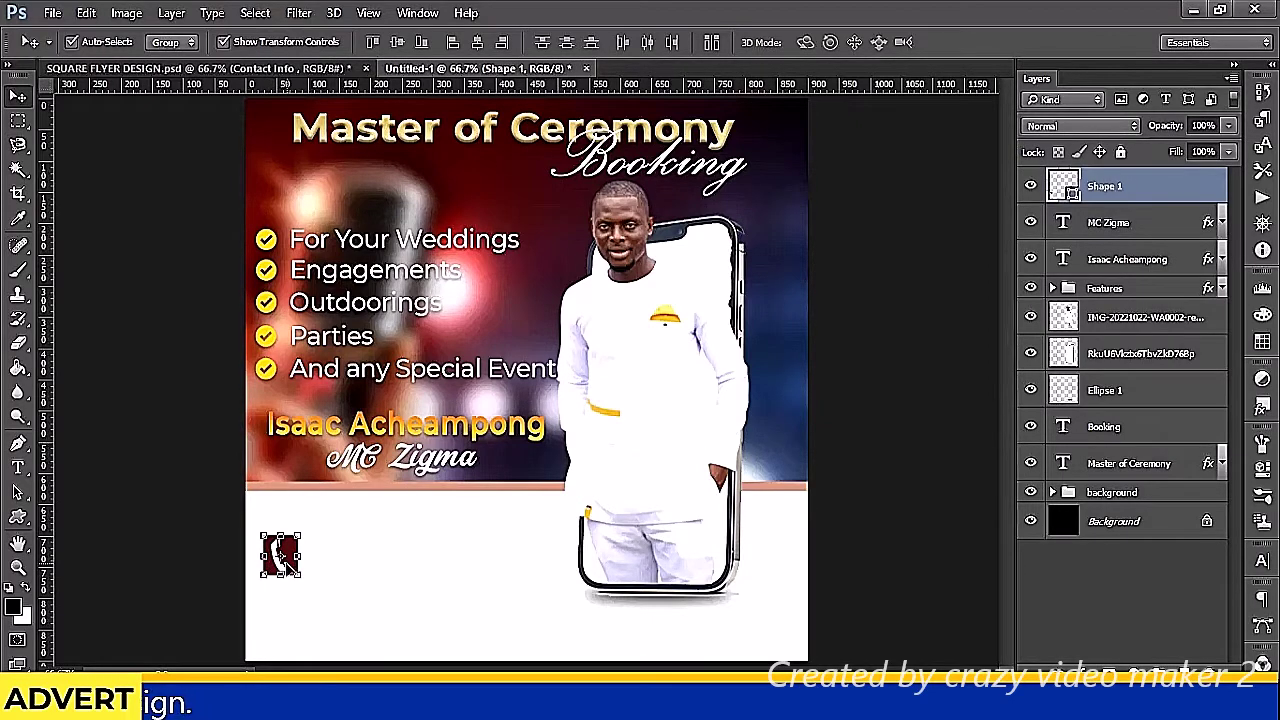
pyautogui.moveTo(283, 562); pyautogui.dragTo(287, 570)
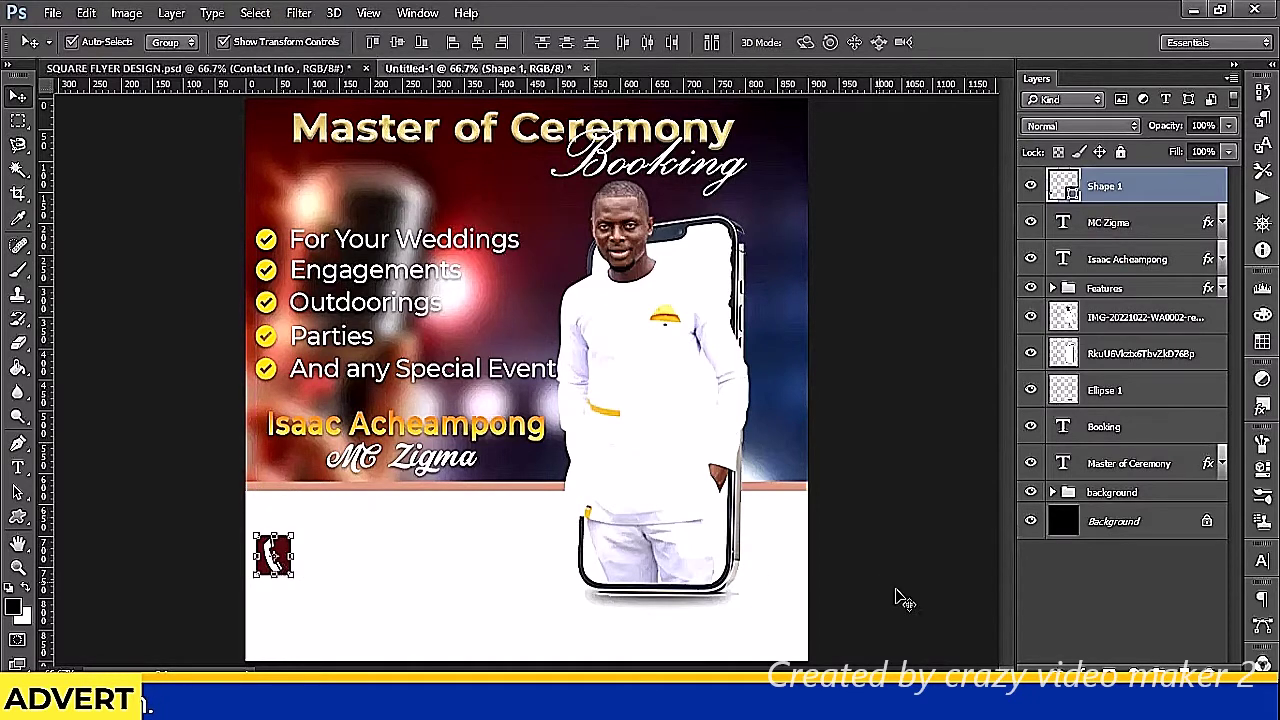
# Bring the Contact Info group from the other flyer, hide Shape 1, and place it below the name
pyautogui.click(1082, 598)
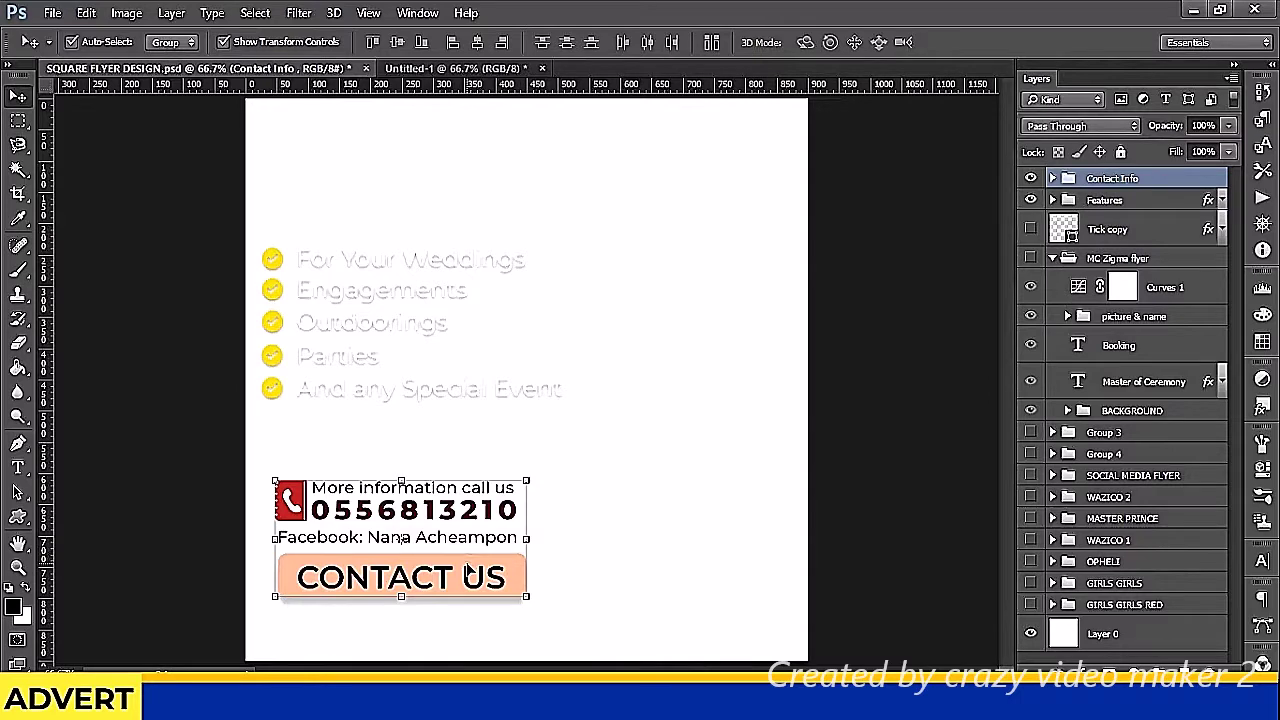
pyautogui.moveTo(468, 570)
pyautogui.mouseDown()
pyautogui.moveTo(443, 113)
pyautogui.moveTo(493, 316)
pyautogui.mouseUp()
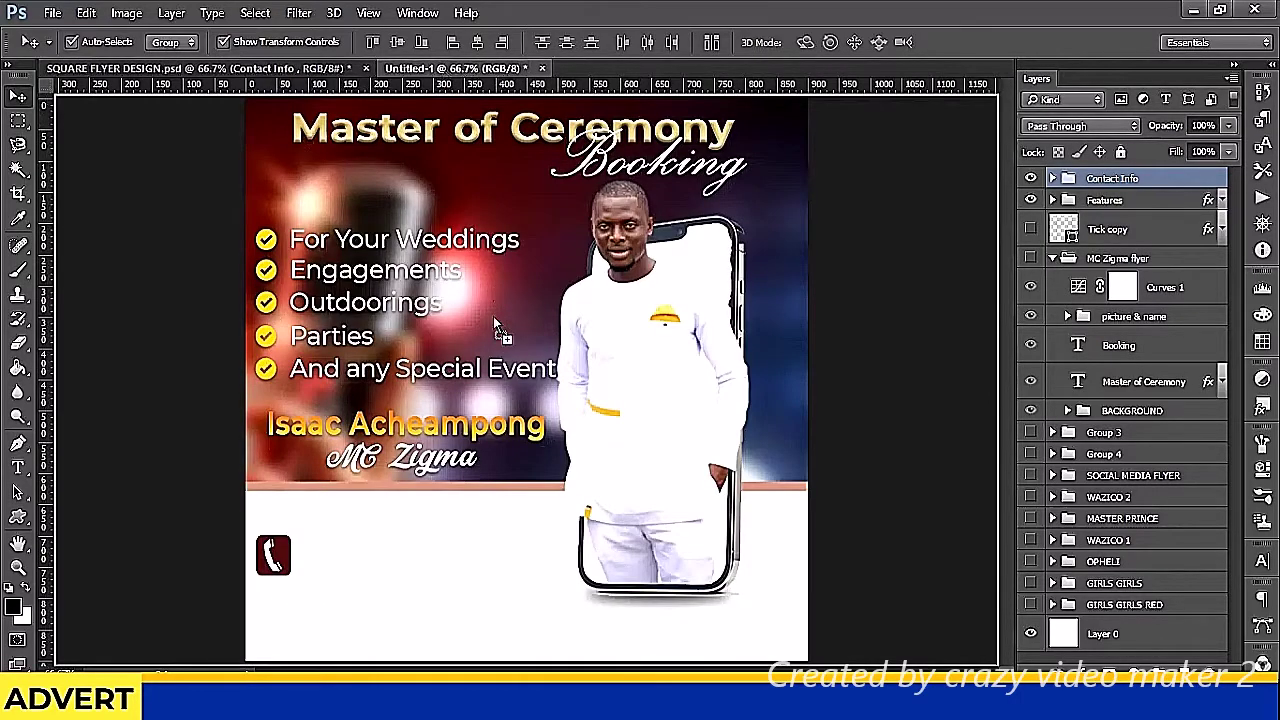
pyautogui.moveTo(493, 316); pyautogui.dragTo(512, 501)
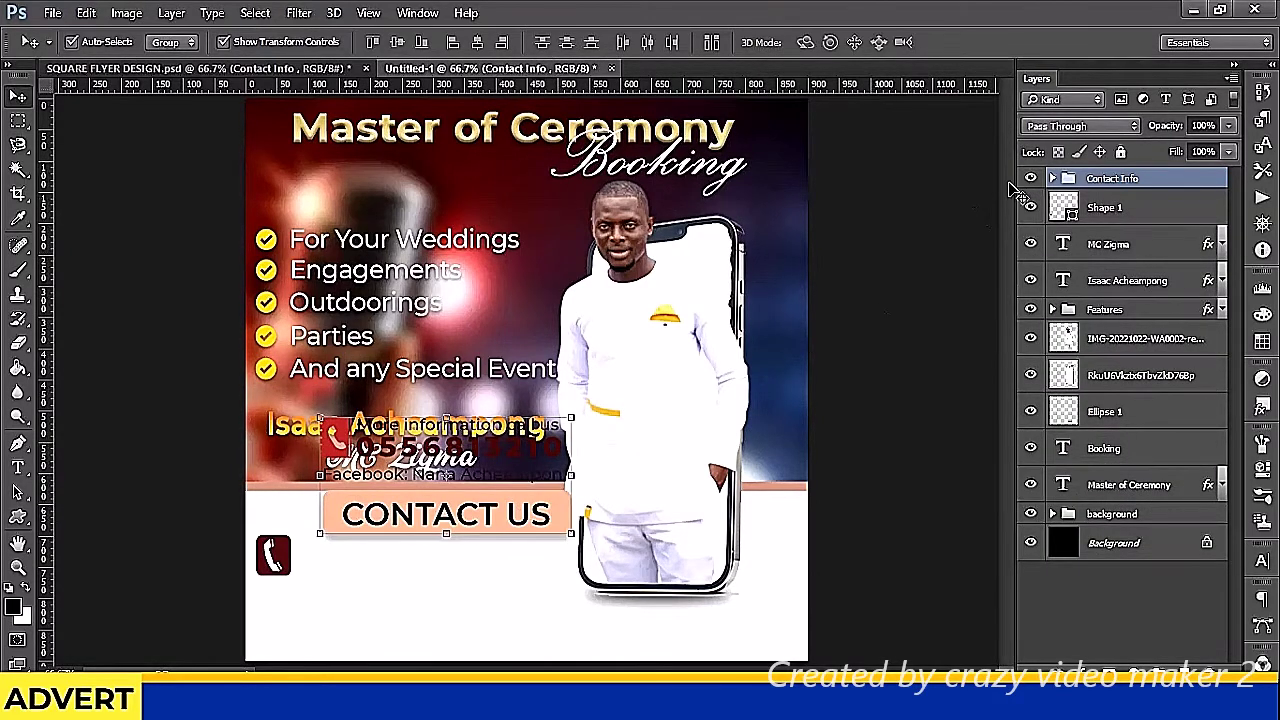
pyautogui.click(1031, 207)
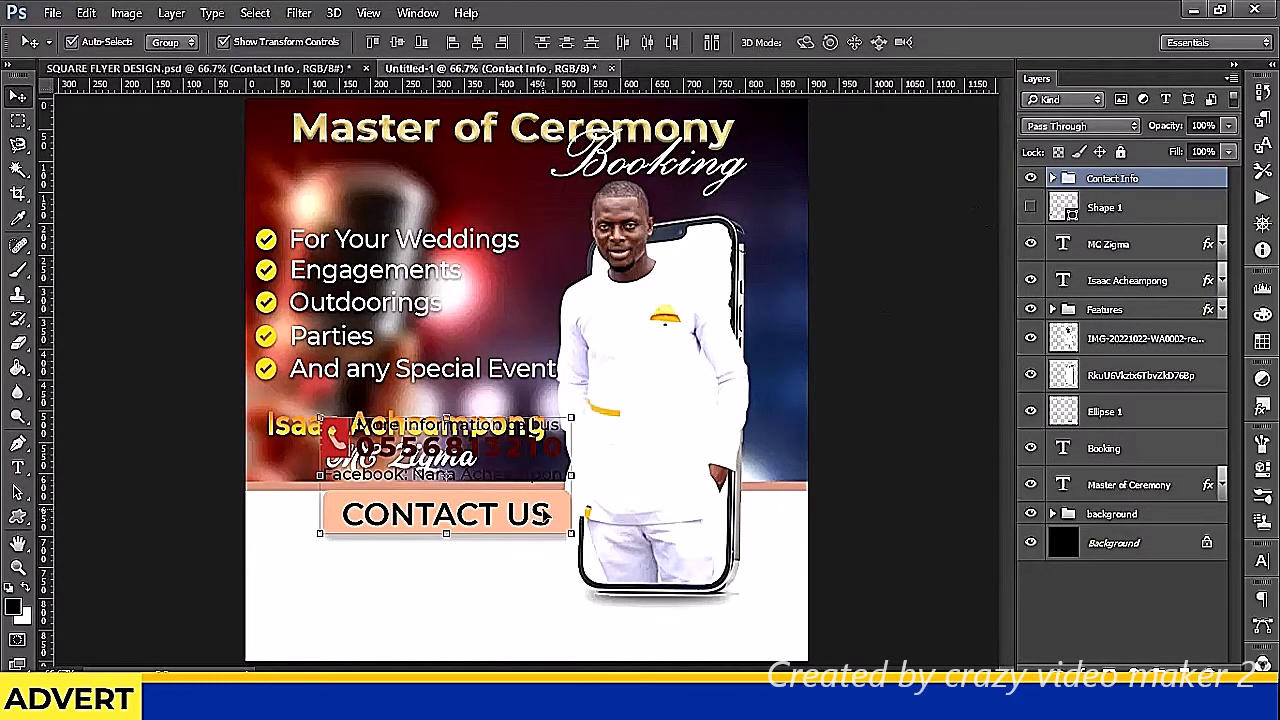
pyautogui.moveTo(517, 527); pyautogui.dragTo(481, 611)
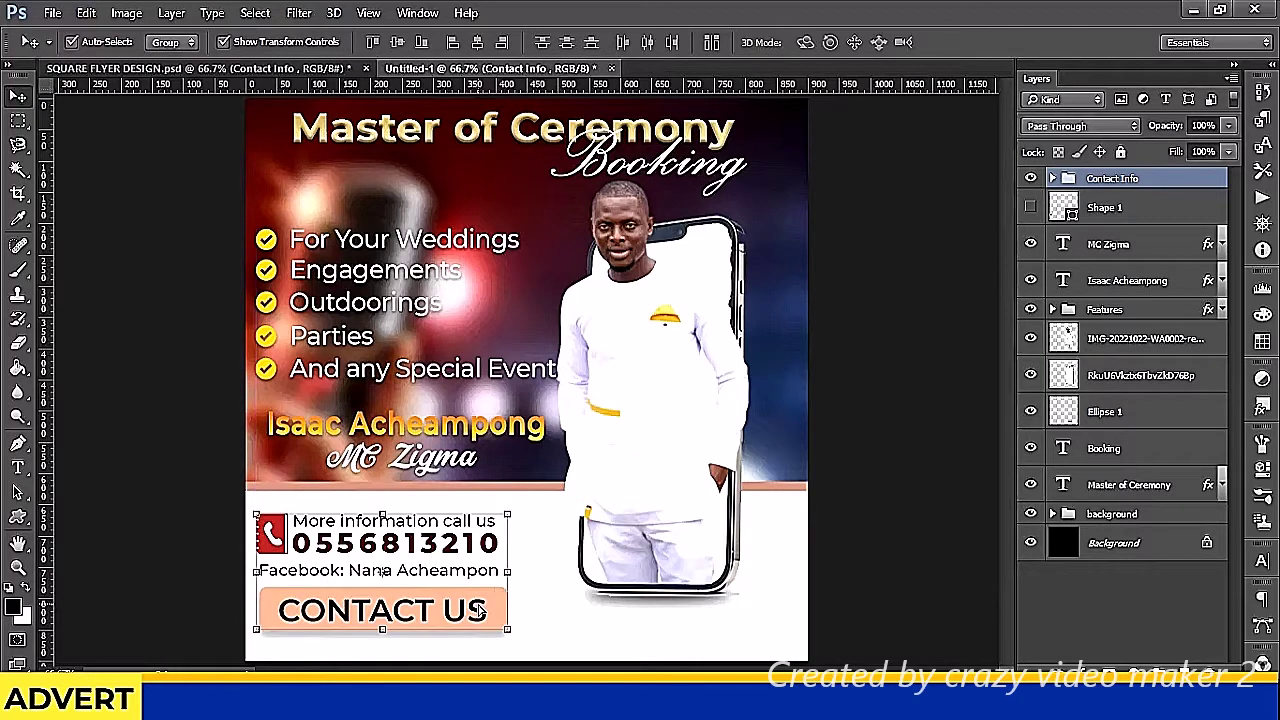
pyautogui.click(1143, 604)
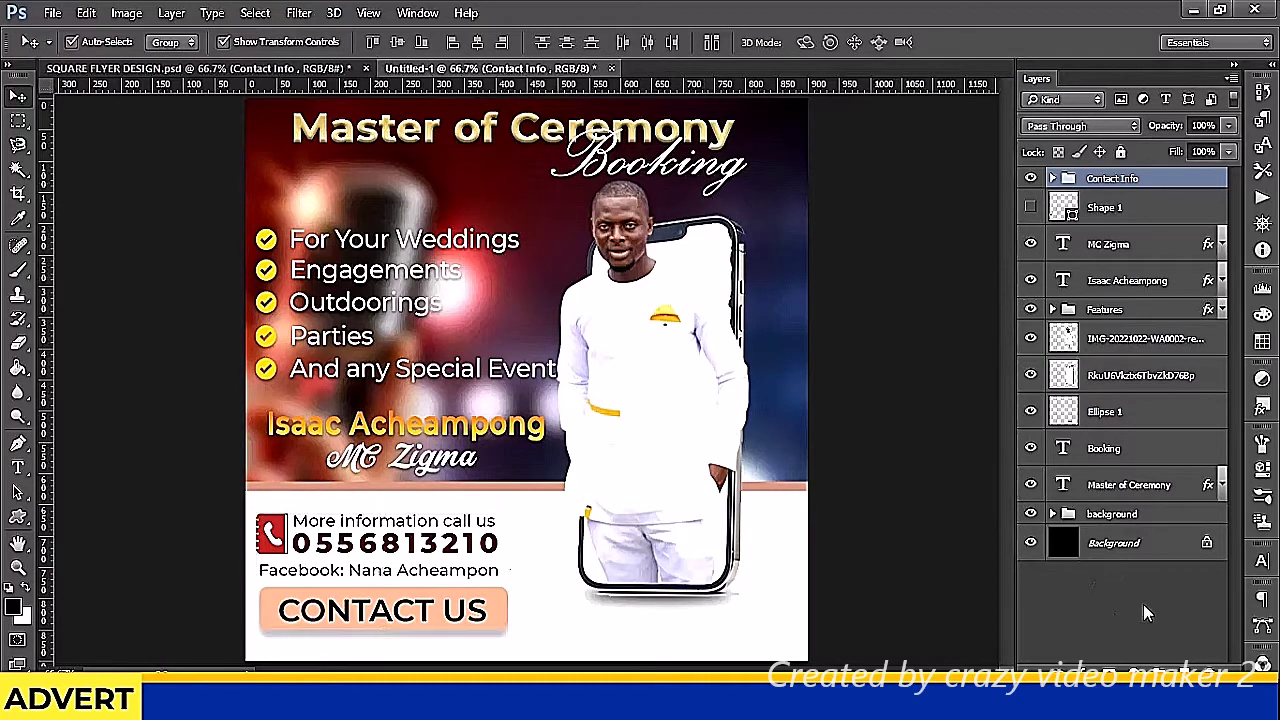
# Group the Ellipse 1, IMG and Rku layers into Group 1
pyautogui.click(1138, 430)
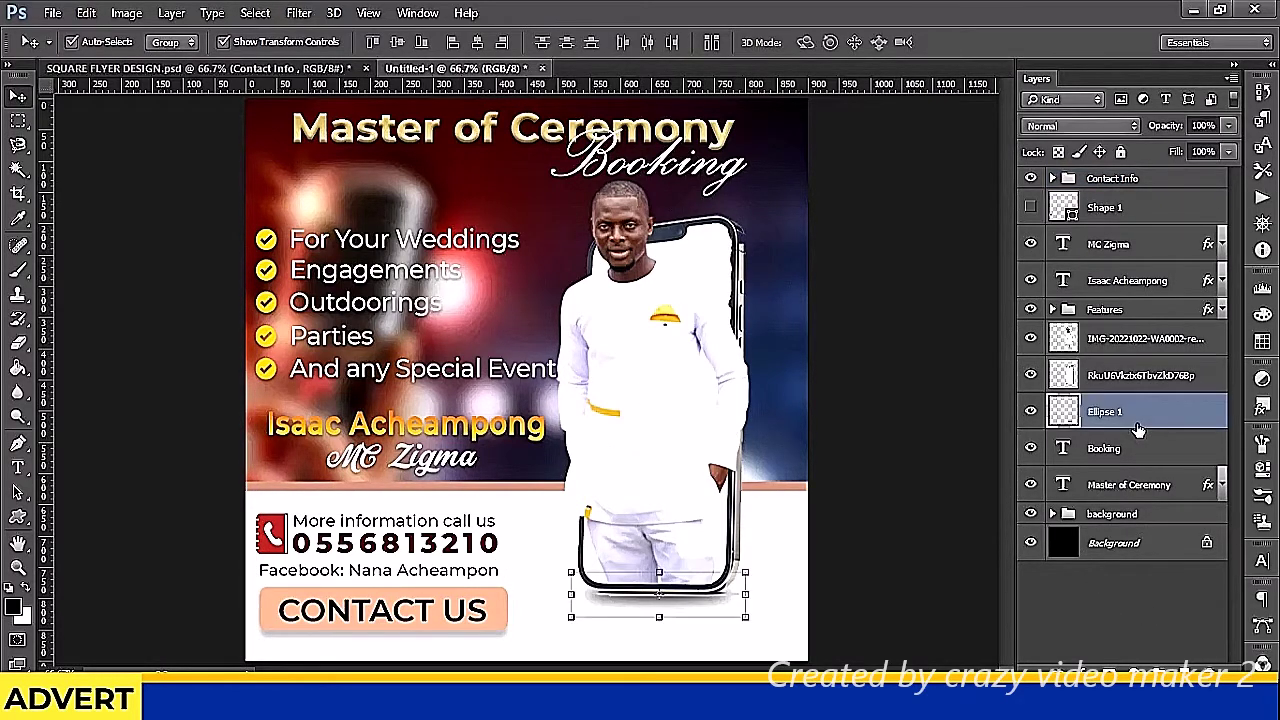
pyautogui.keyDown('shift'); pyautogui.click(1135, 340); pyautogui.keyUp('shift')
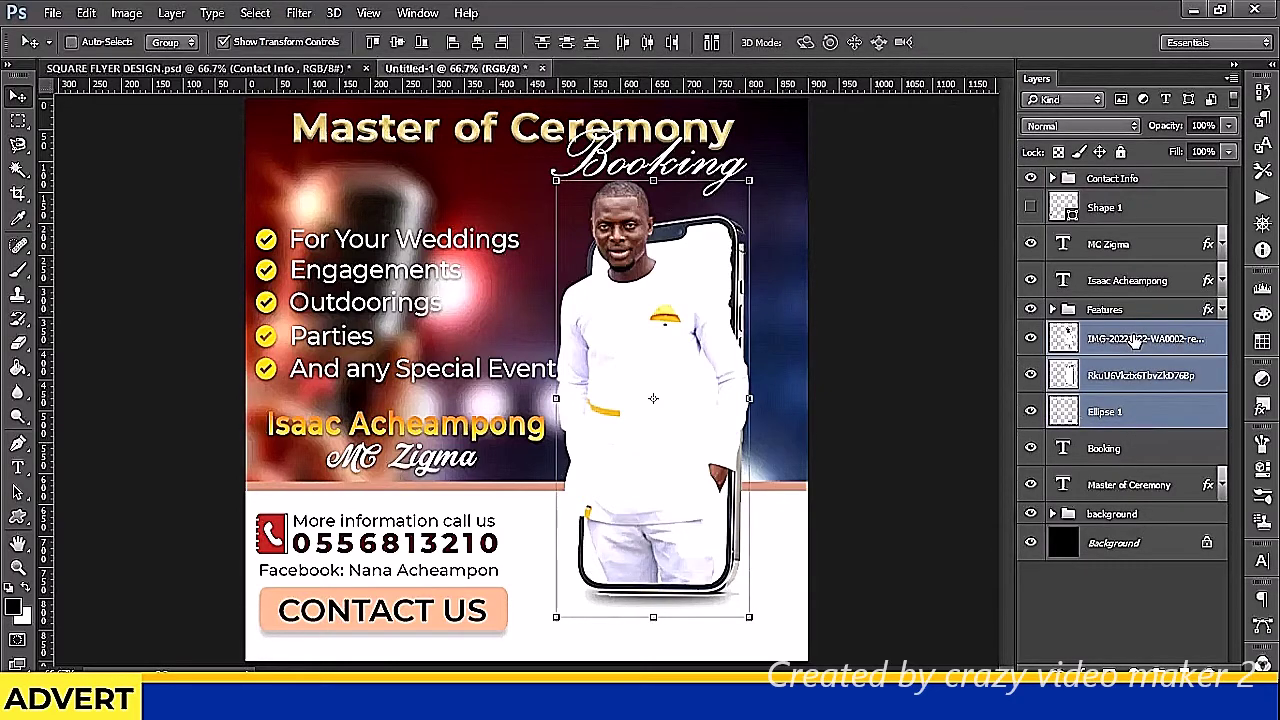
pyautogui.hotkey('ctrl', 'g')
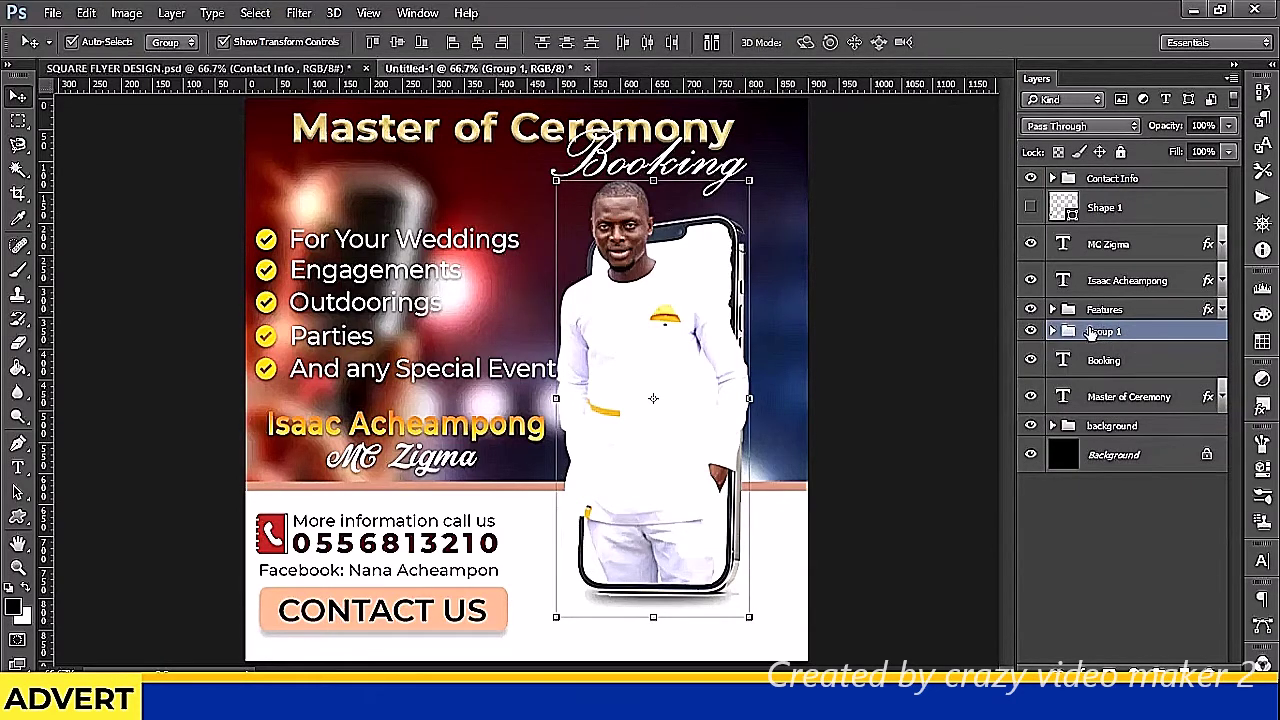
pyautogui.click(1119, 518)
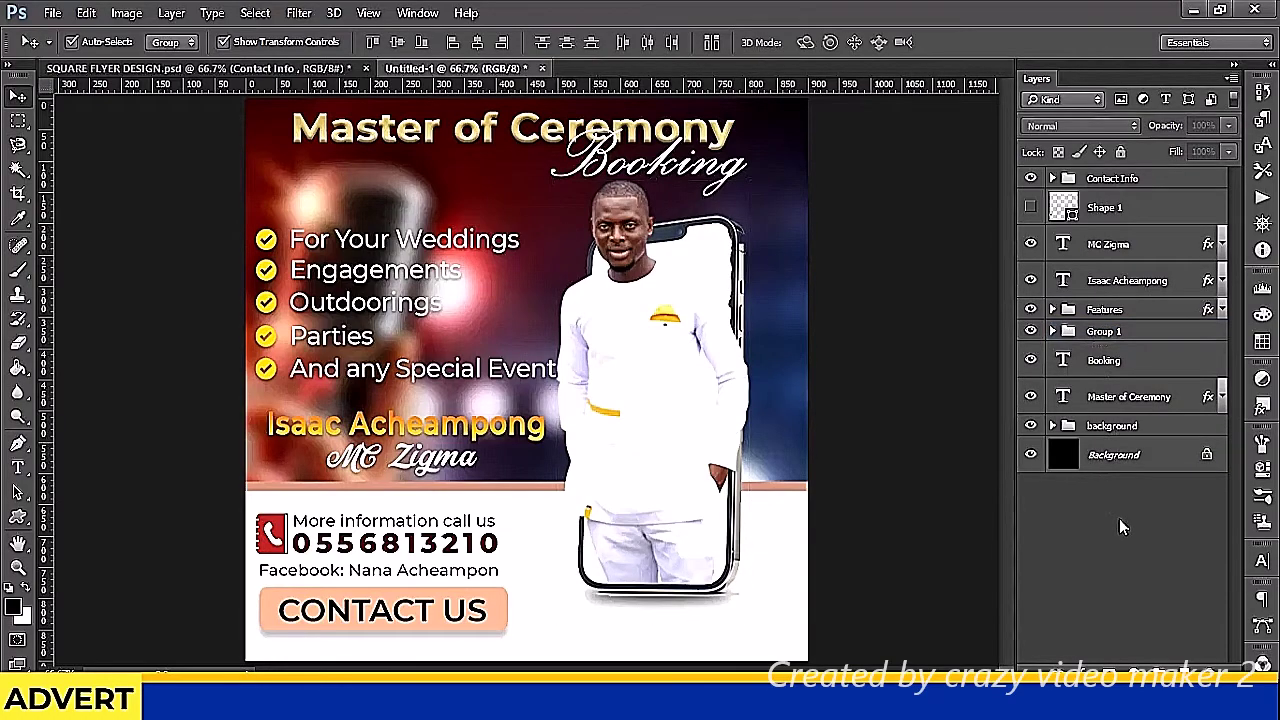